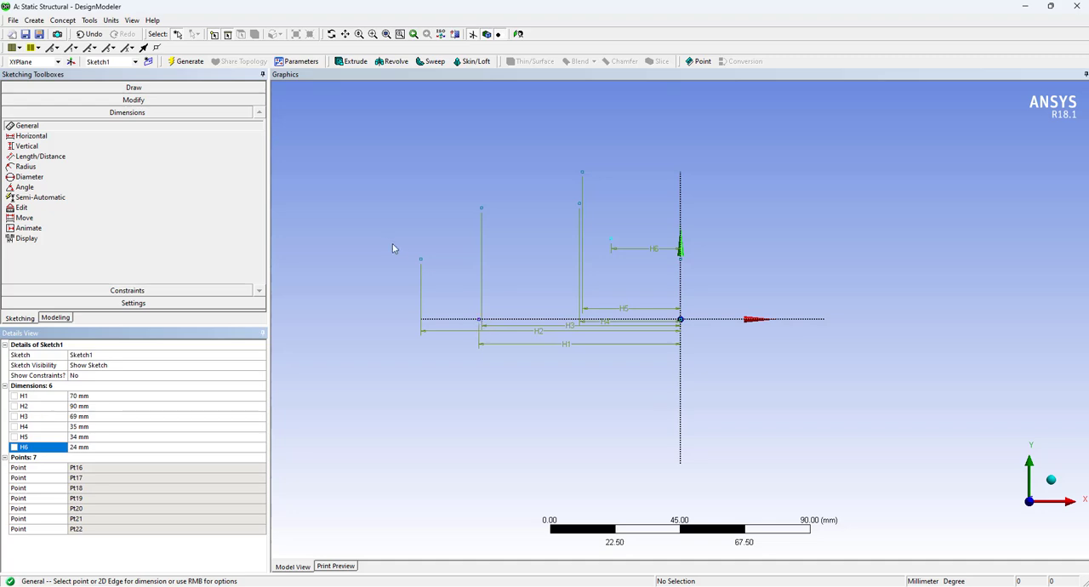
Dimension the height of the construction point 90 mm from the Y axis above the X axis and set it to 40 mm
click(422, 259)
click(441, 319)
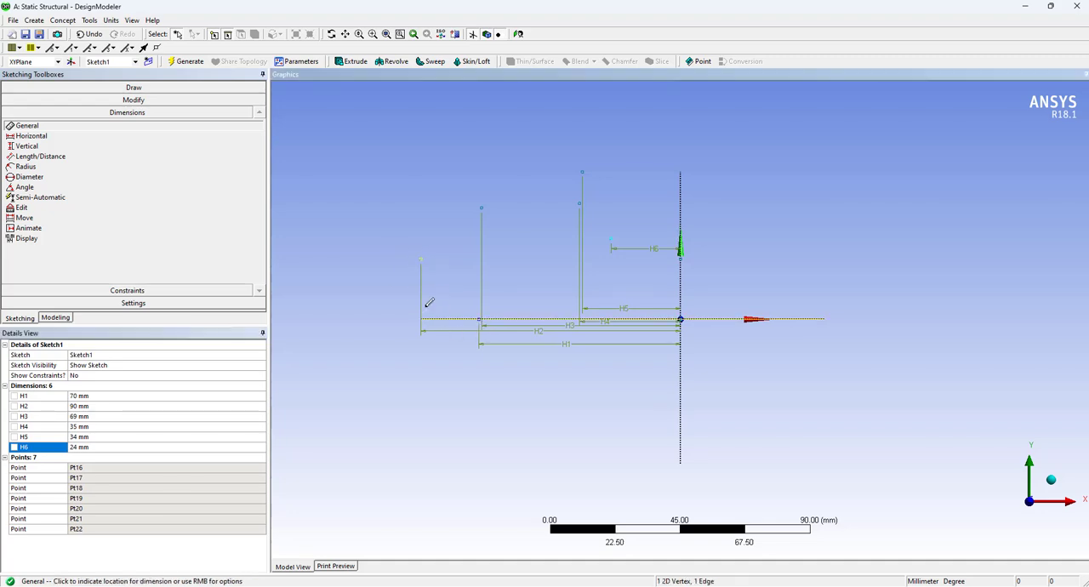
click(366, 287)
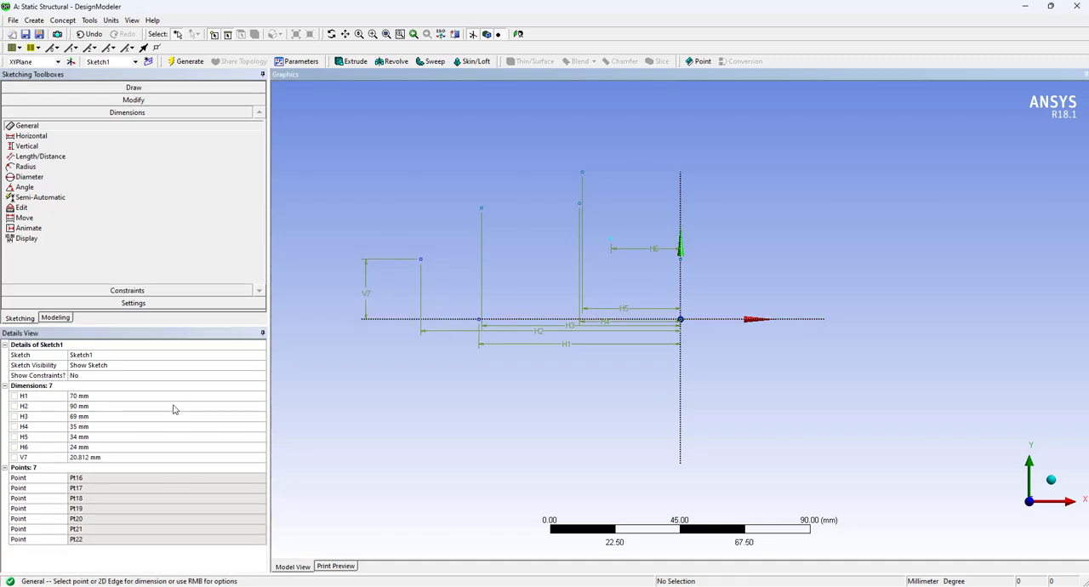
click(136, 457)
text(40)
key(Return)
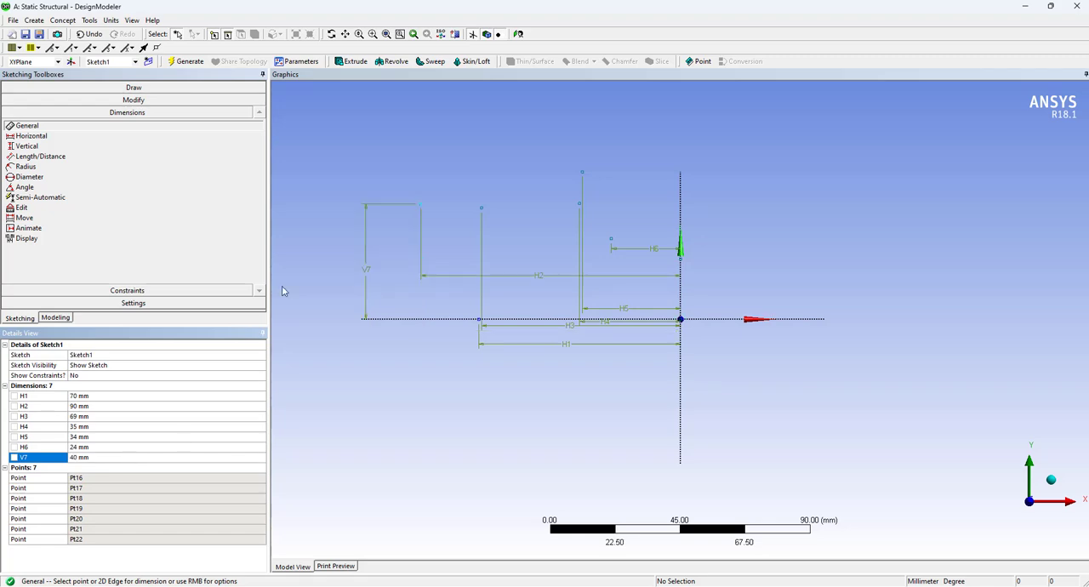
Dimension the height of the point 69 mm from the Y axis above the X axis and set it to 120 mm
click(482, 208)
click(455, 319)
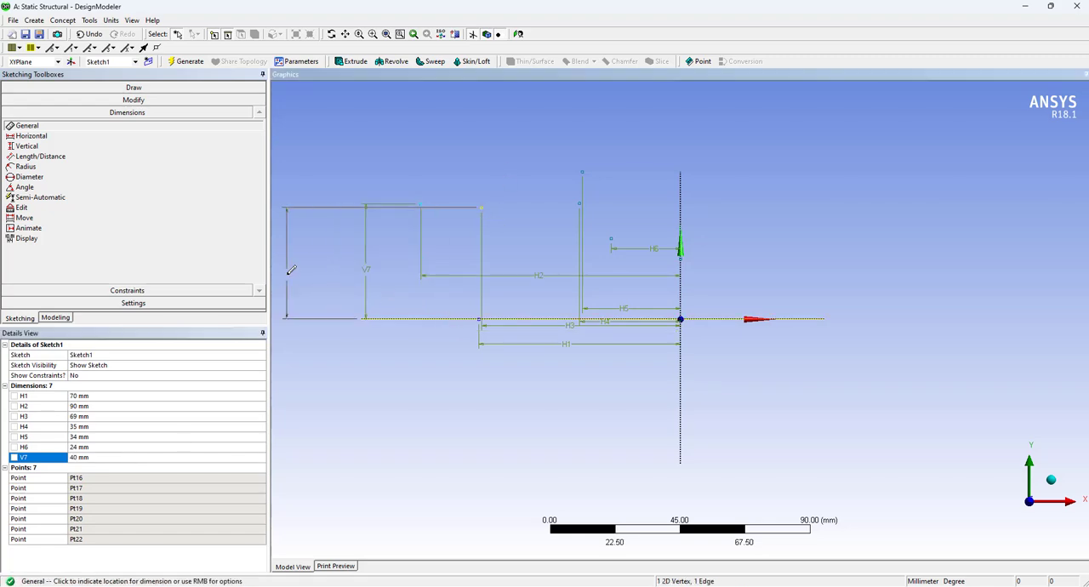
click(311, 265)
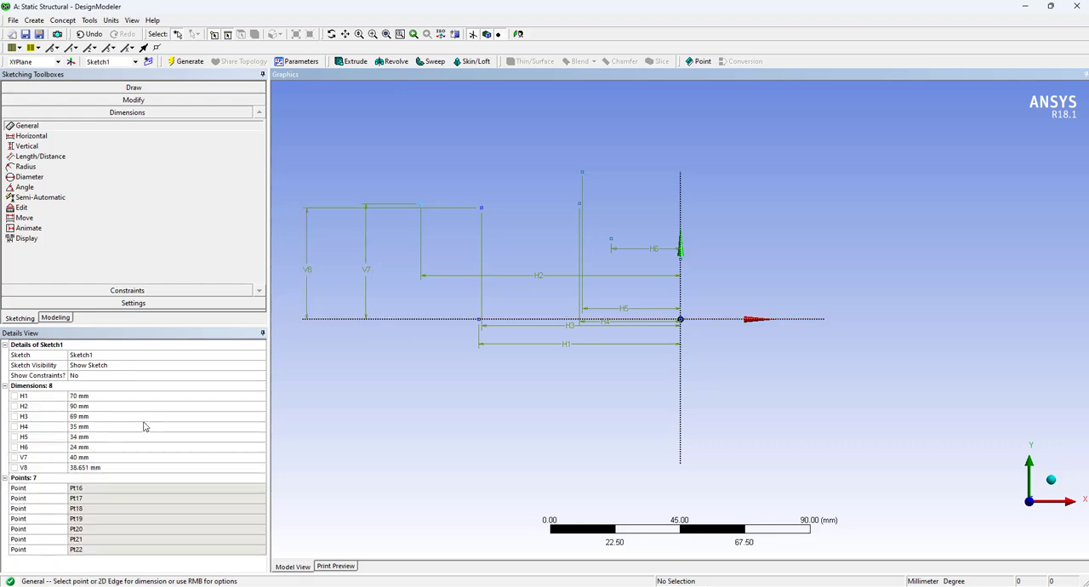
click(117, 467)
text(120)
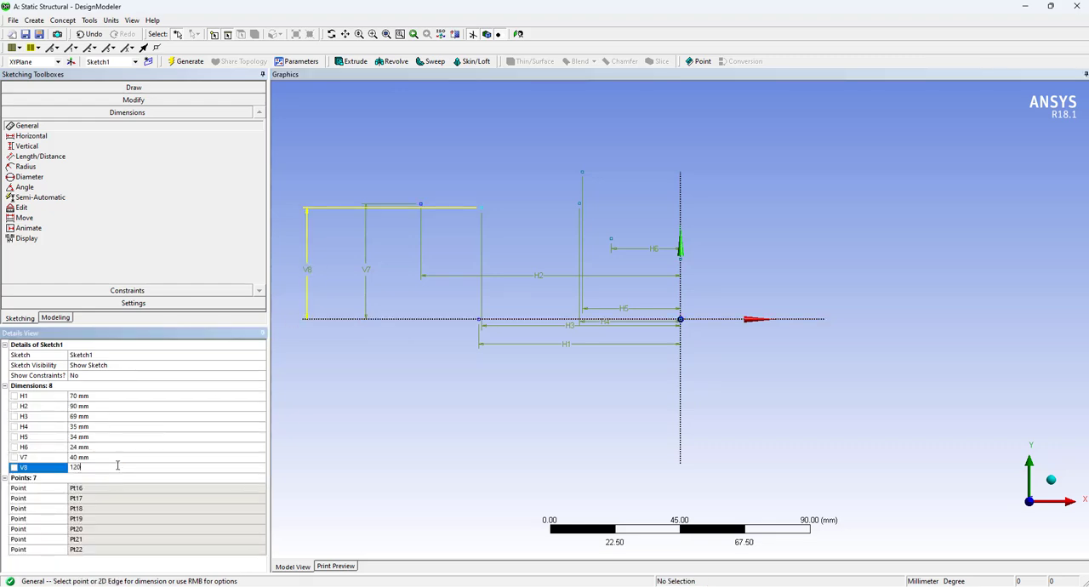
key(Return)
Dimension the height of the point 35 mm from the Y axis above the X axis and set it to 160 mm
scroll(545, 337, up, 1)
scroll(547, 333, down, 7)
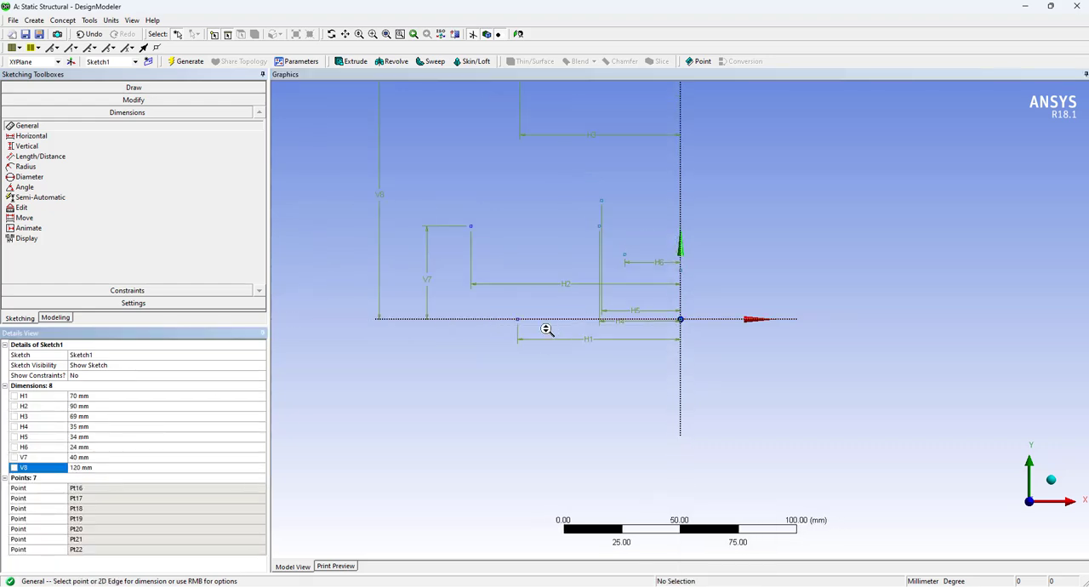
scroll(602, 208, down, 1)
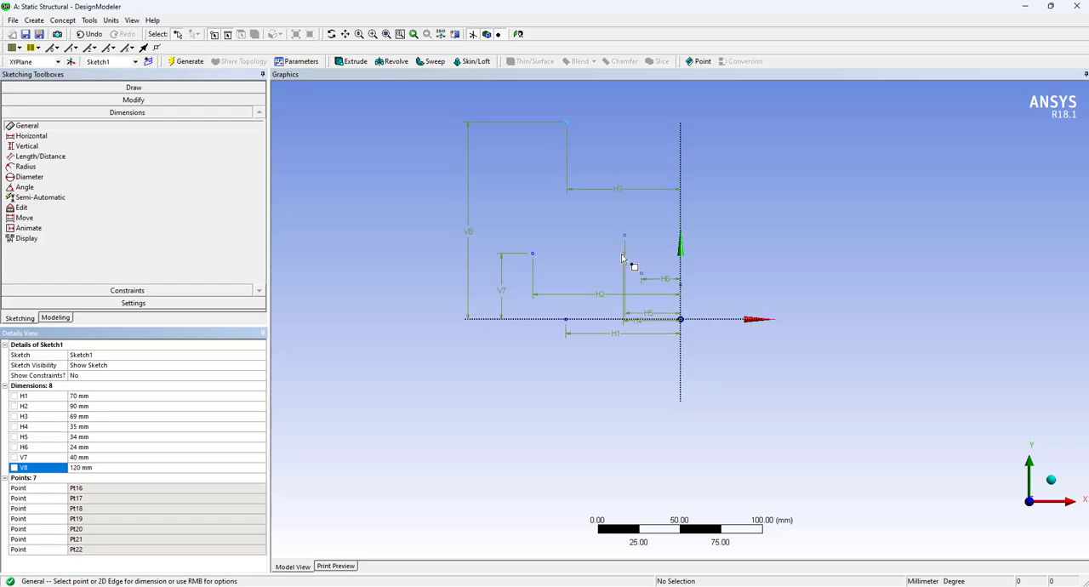
click(623, 254)
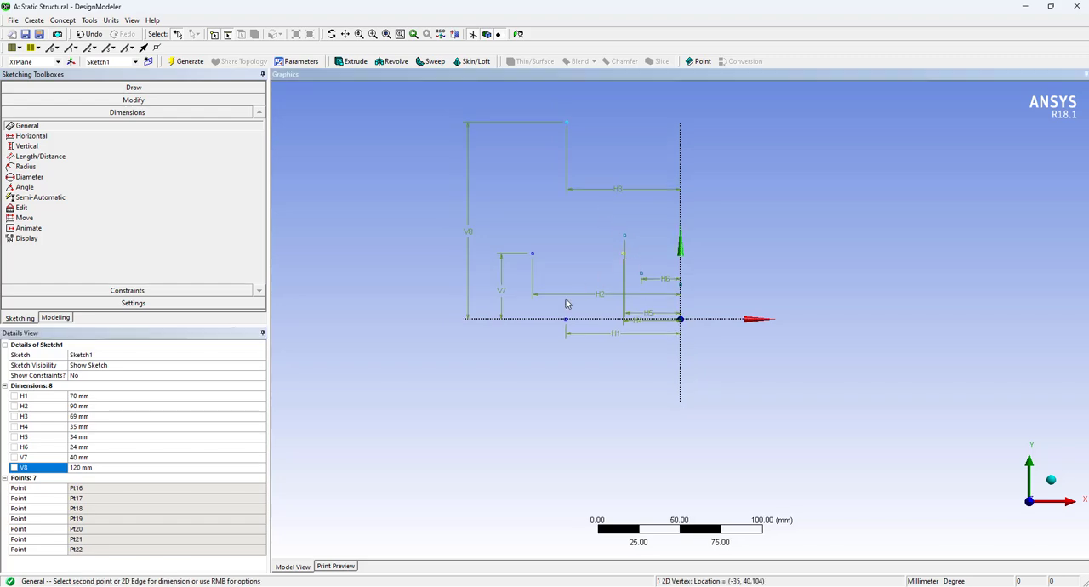
click(515, 320)
click(423, 272)
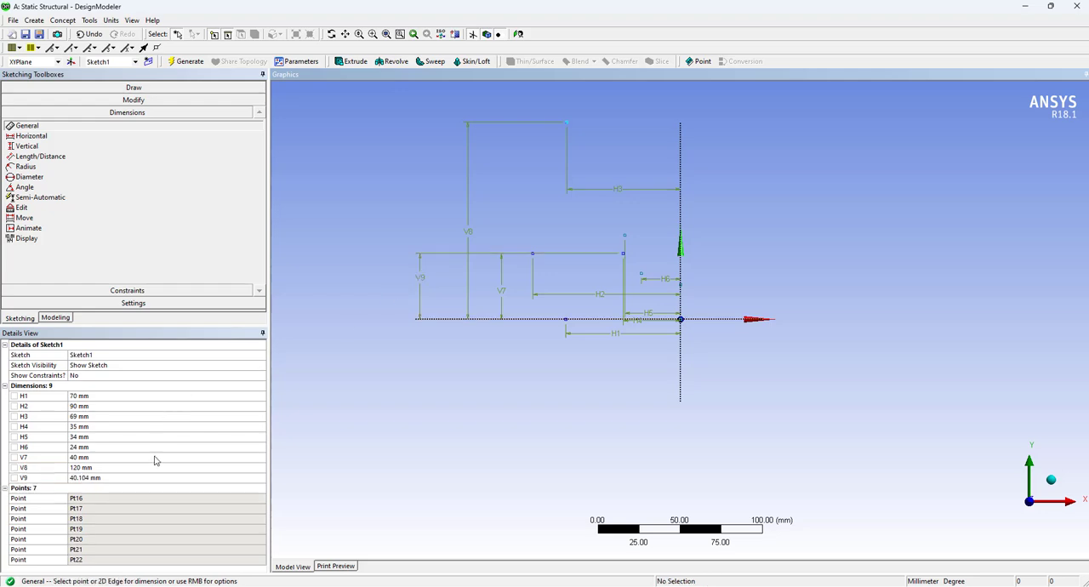
click(143, 478)
text(160)
key(Return)
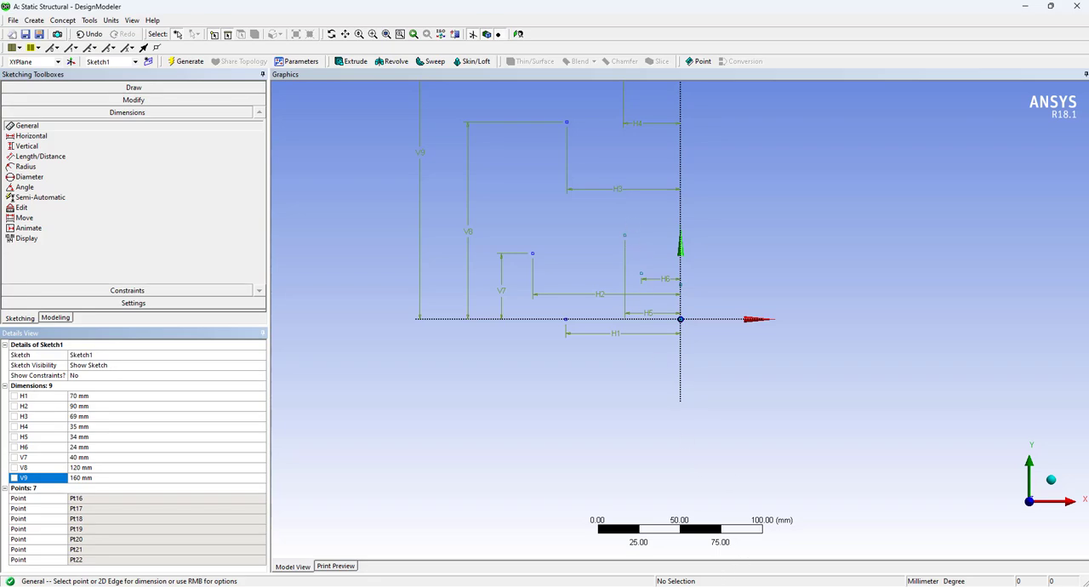
Consult the Flexible Gripper slide in PowerPoint and dimension the point 34 mm from the Y axis at 100 mm above the X axis
click(719, 532)
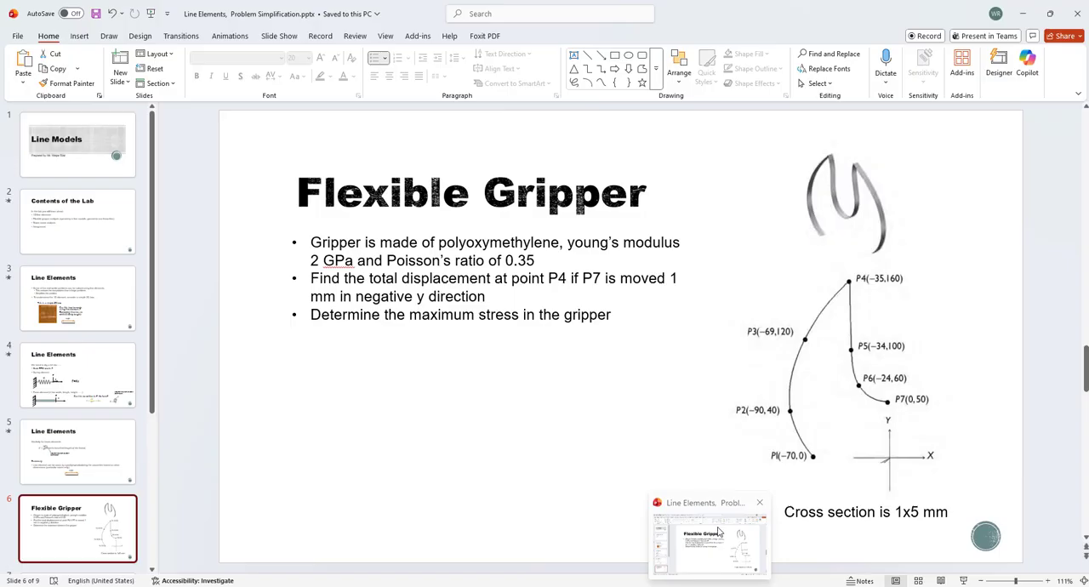
click(720, 533)
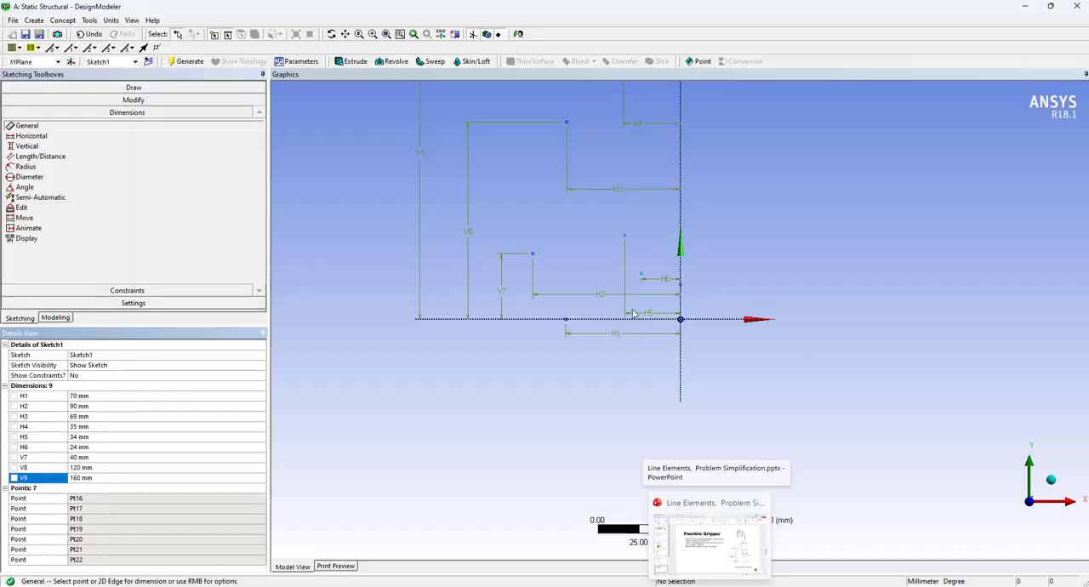
click(626, 237)
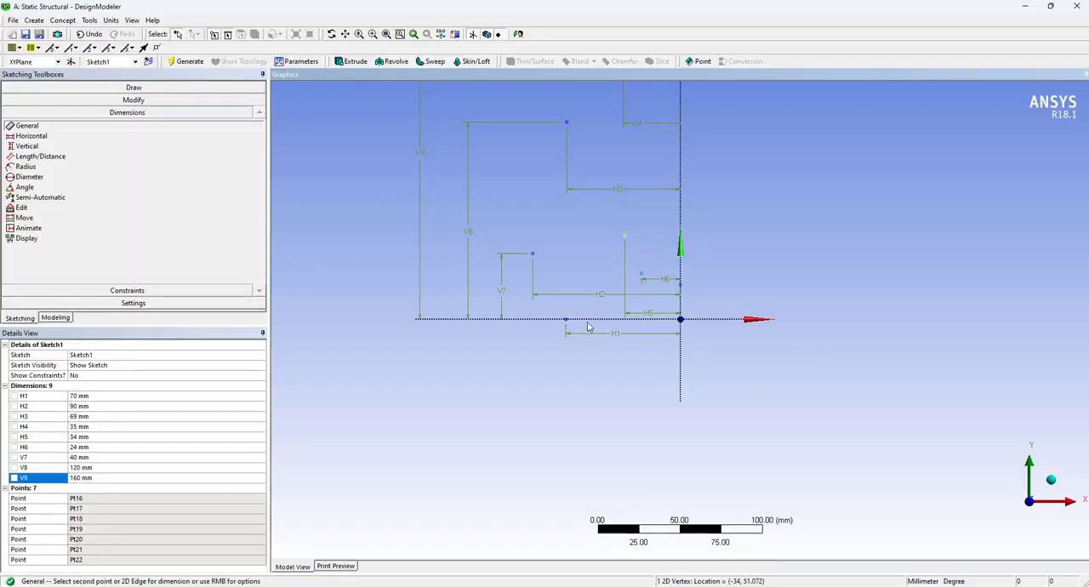
click(596, 322)
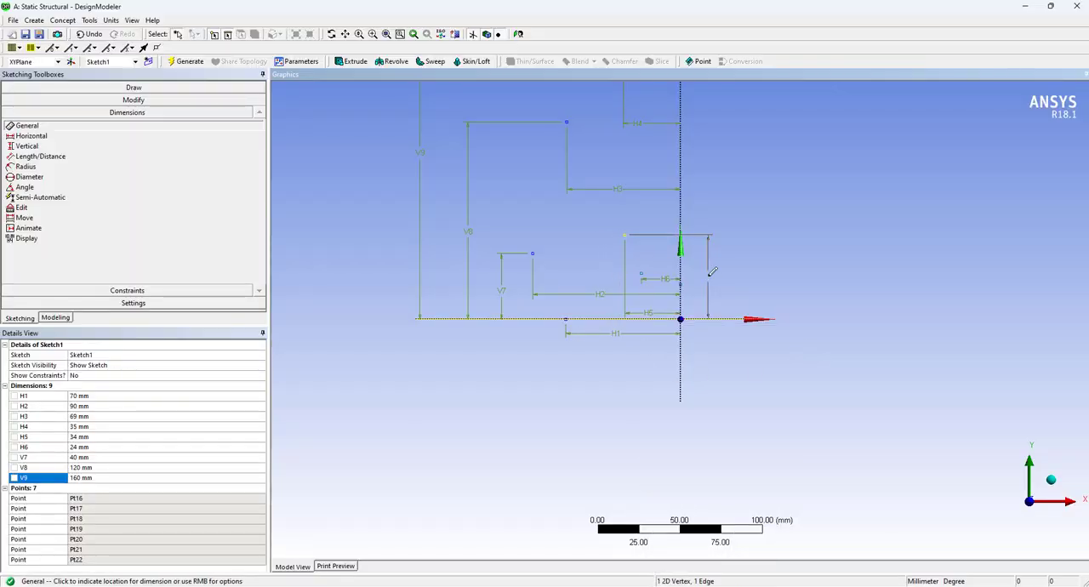
click(737, 270)
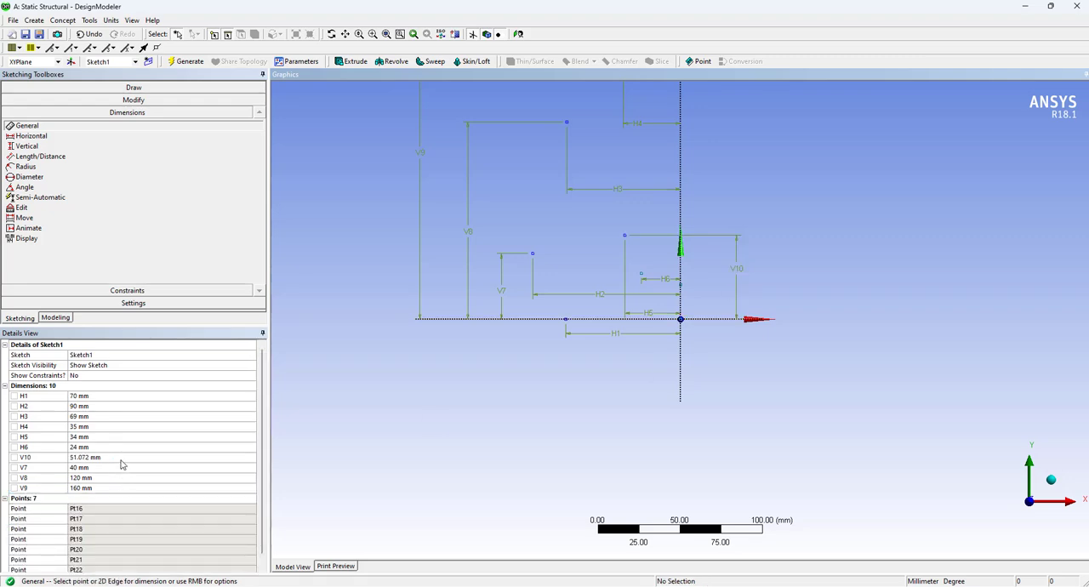
click(121, 458)
text(10)
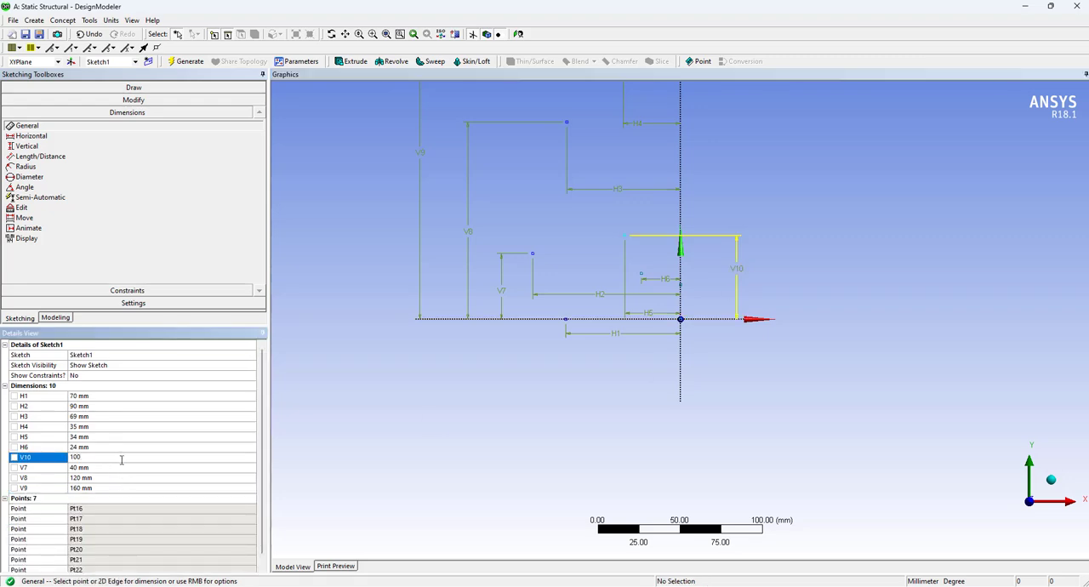
text(0)
key(Return)
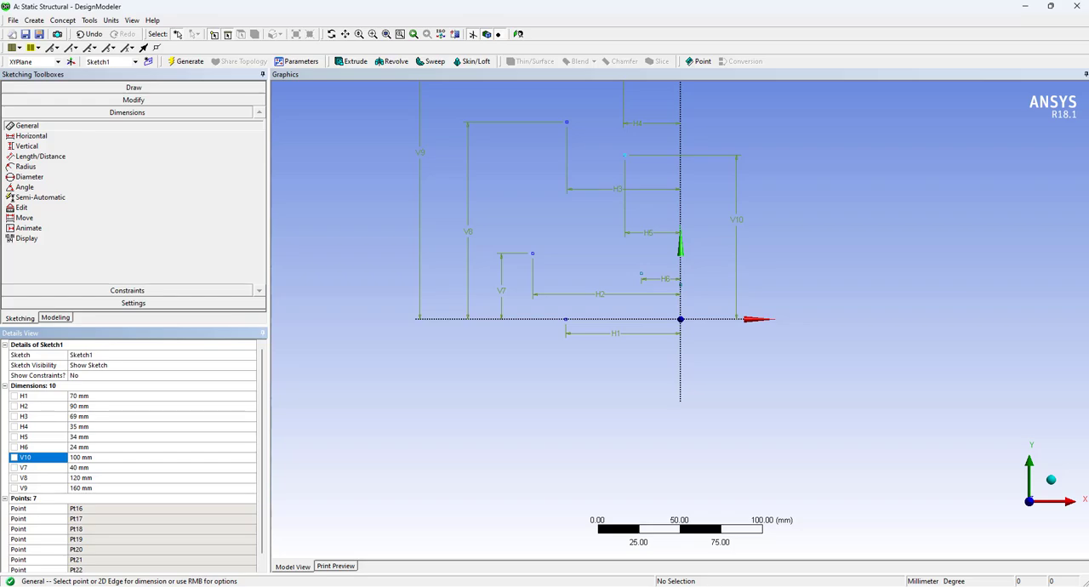
Recheck the slide's coordinates and dimension the point 24 mm from the Y axis at 60 mm above the X axis
mouse_move(709, 585)
click(714, 566)
click(642, 276)
click(672, 319)
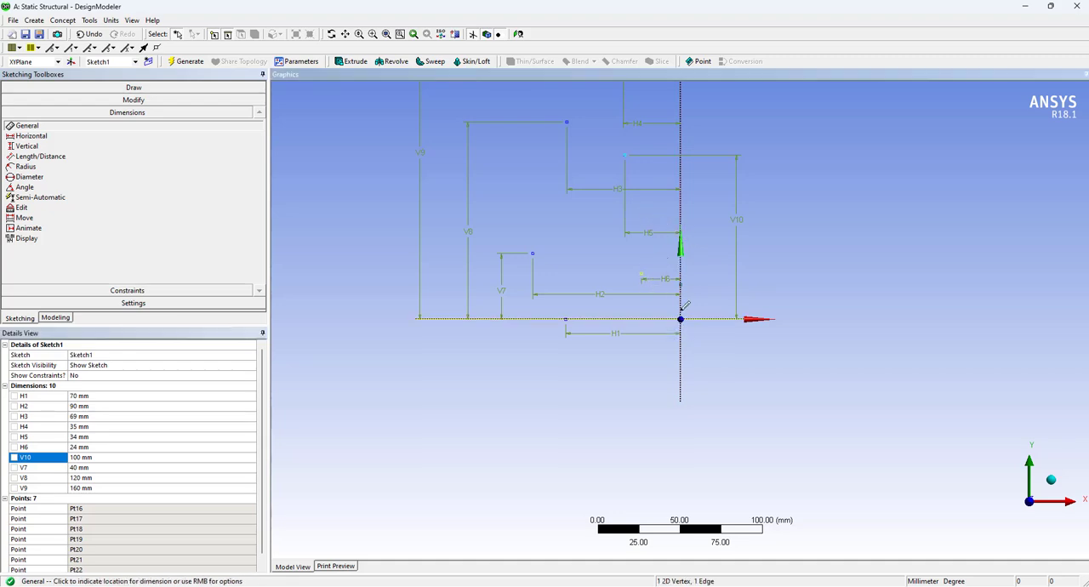
click(759, 290)
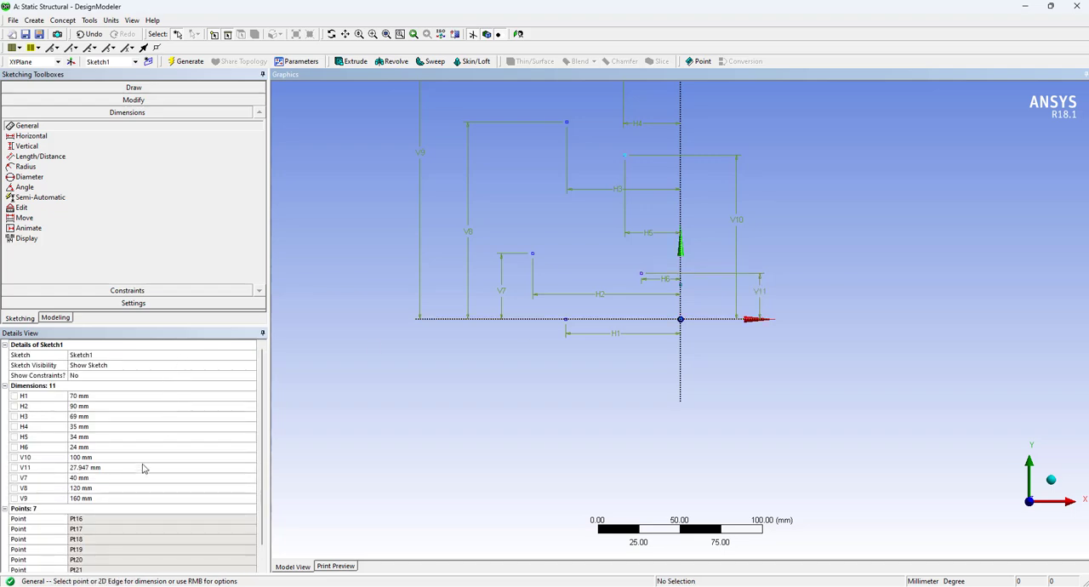
click(136, 467)
click(135, 466)
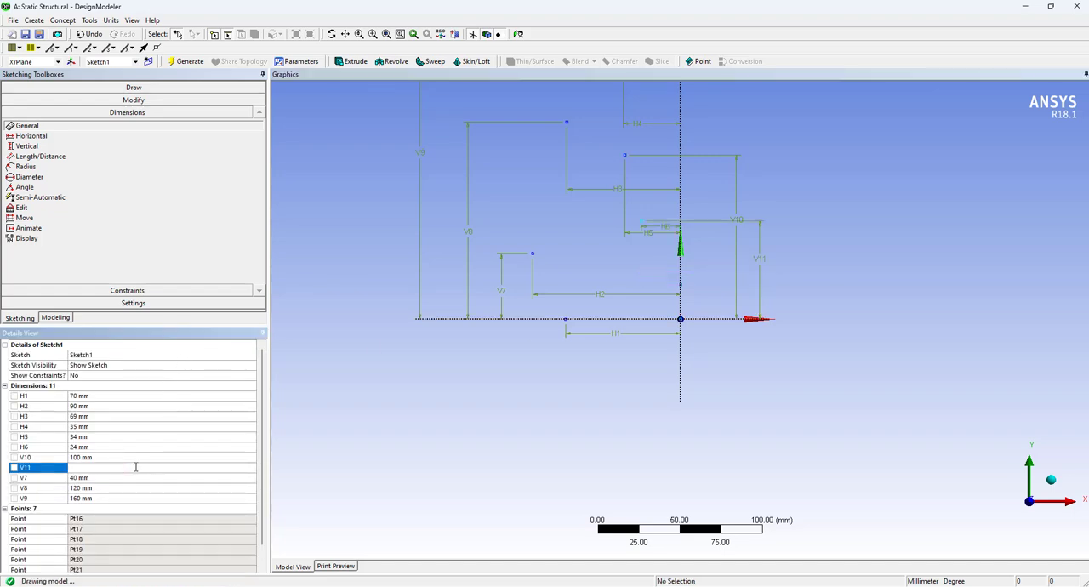
Dimension the height of the point lying on the Y axis above the X axis and set it to 50 mm
click(681, 284)
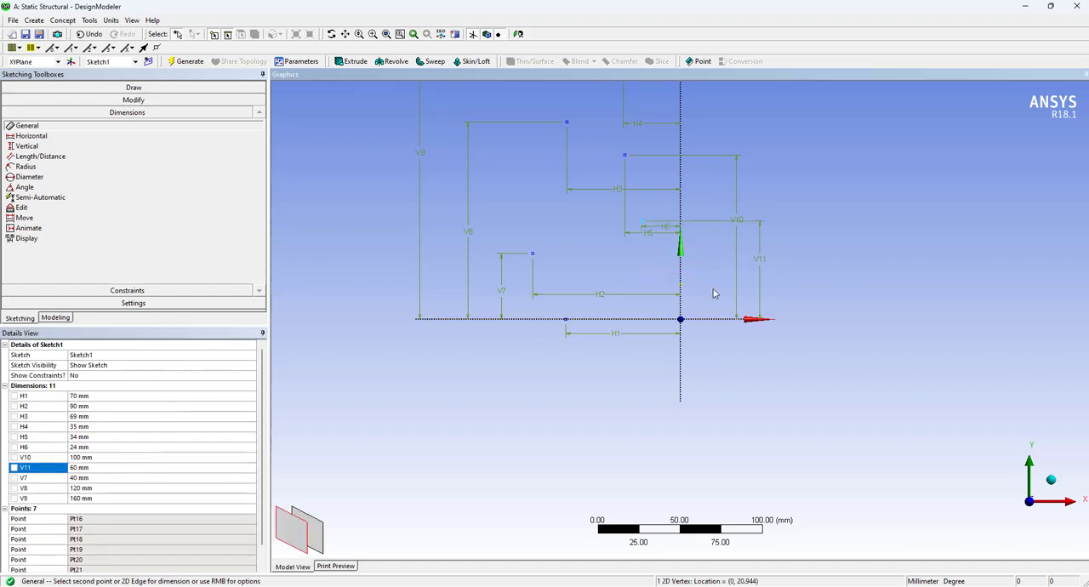
click(696, 319)
click(712, 293)
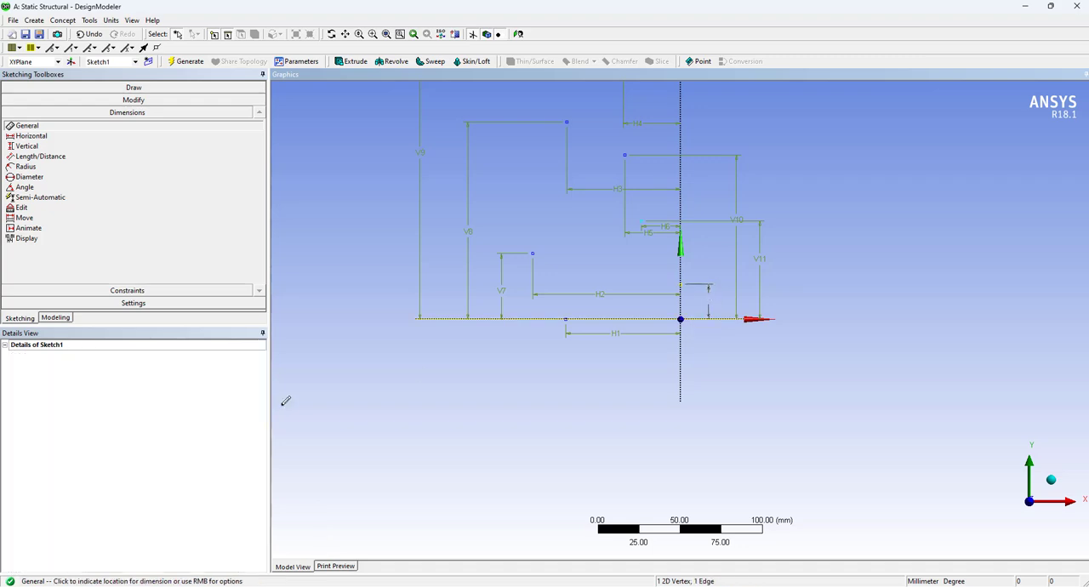
click(124, 477)
key(BackSpace)
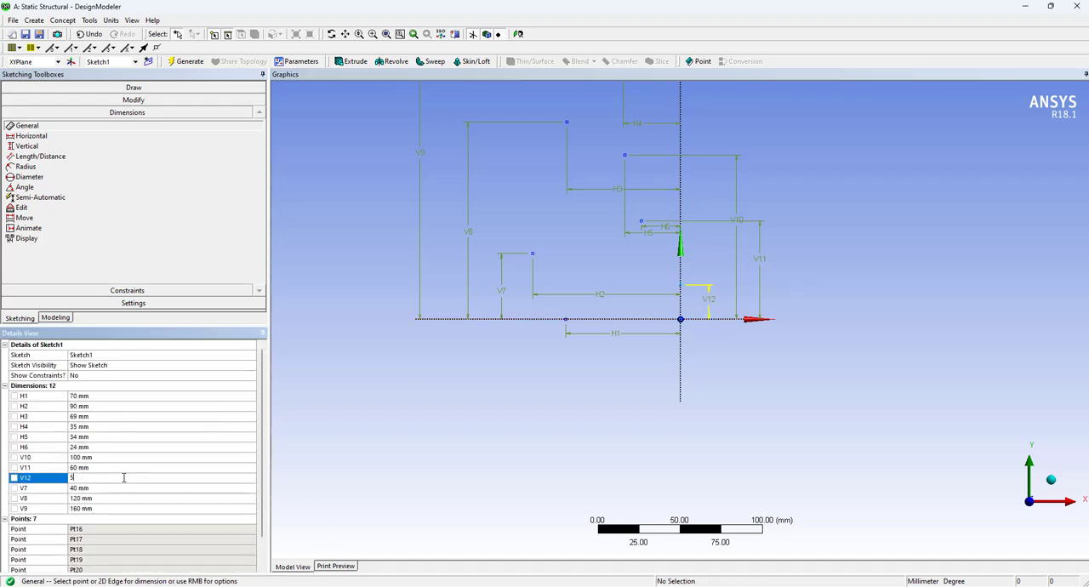
Draw an open-ended spline from the point on the X axis through the 40 mm and 120 mm high points to the 160 mm high point
scroll(630, 463, up, 1)
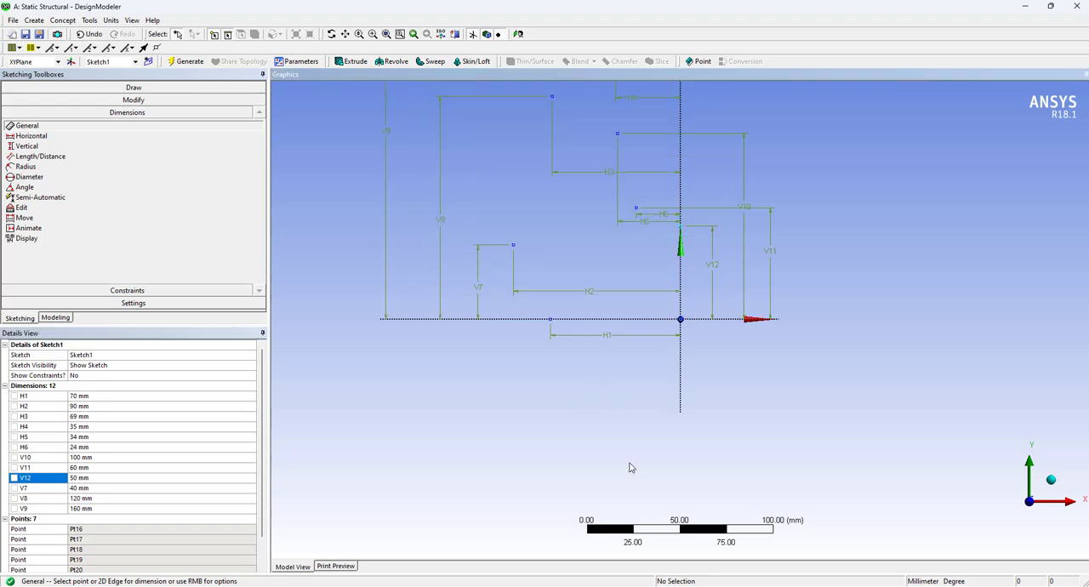
scroll(640, 405, down, 4)
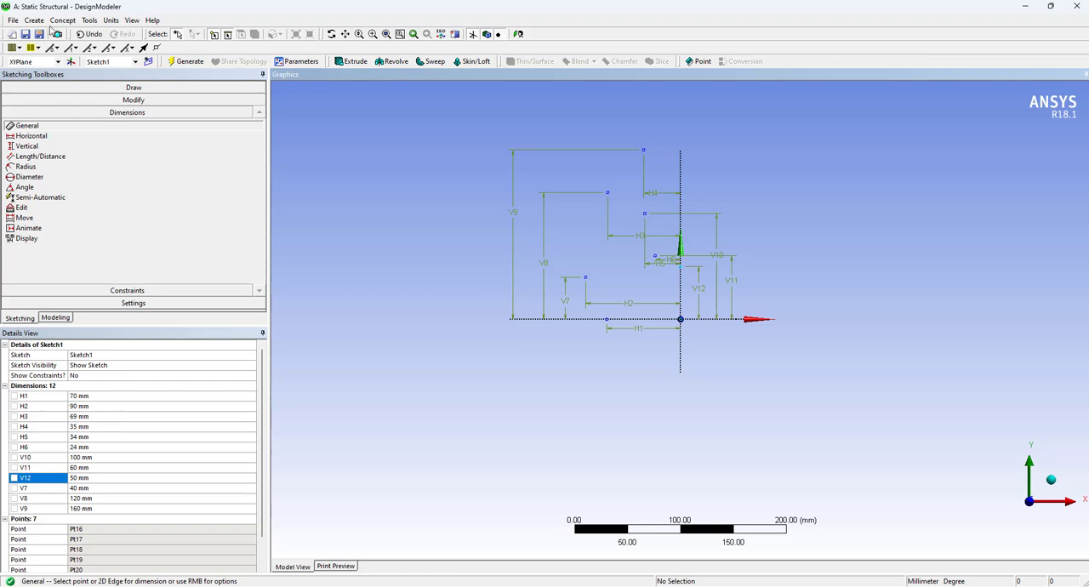
click(123, 87)
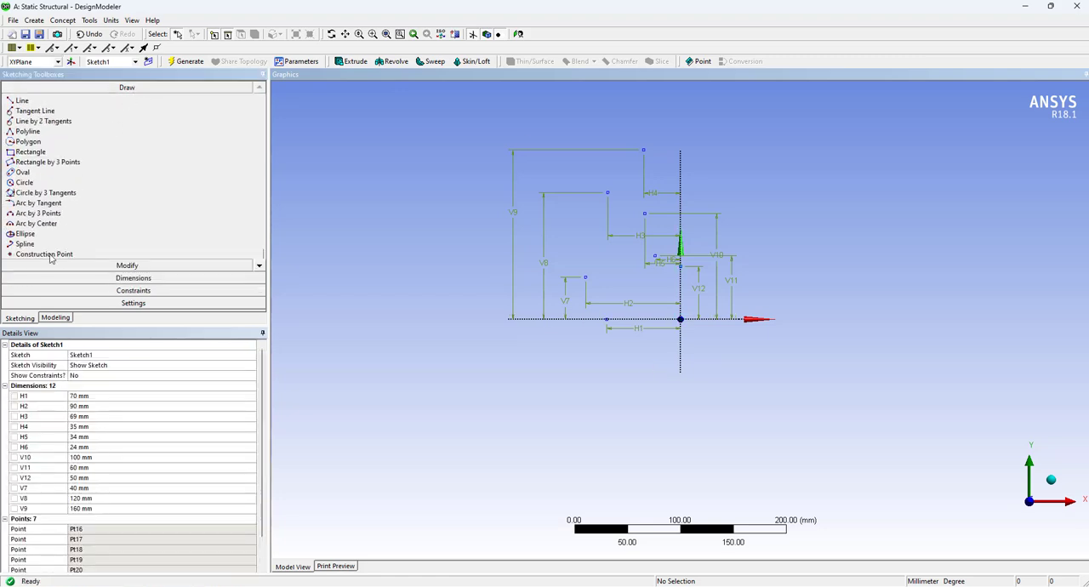
click(36, 247)
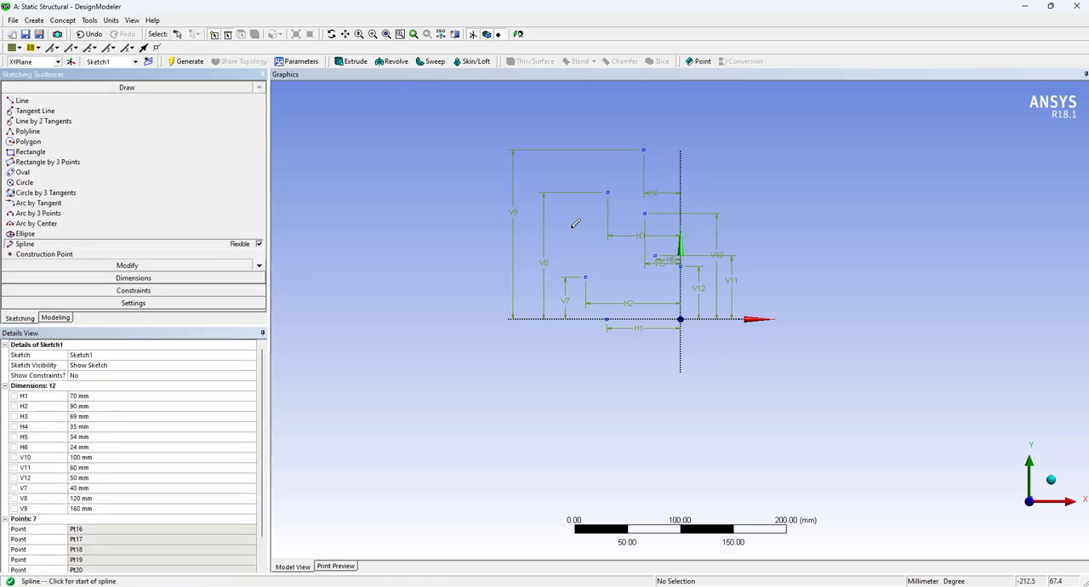
click(607, 318)
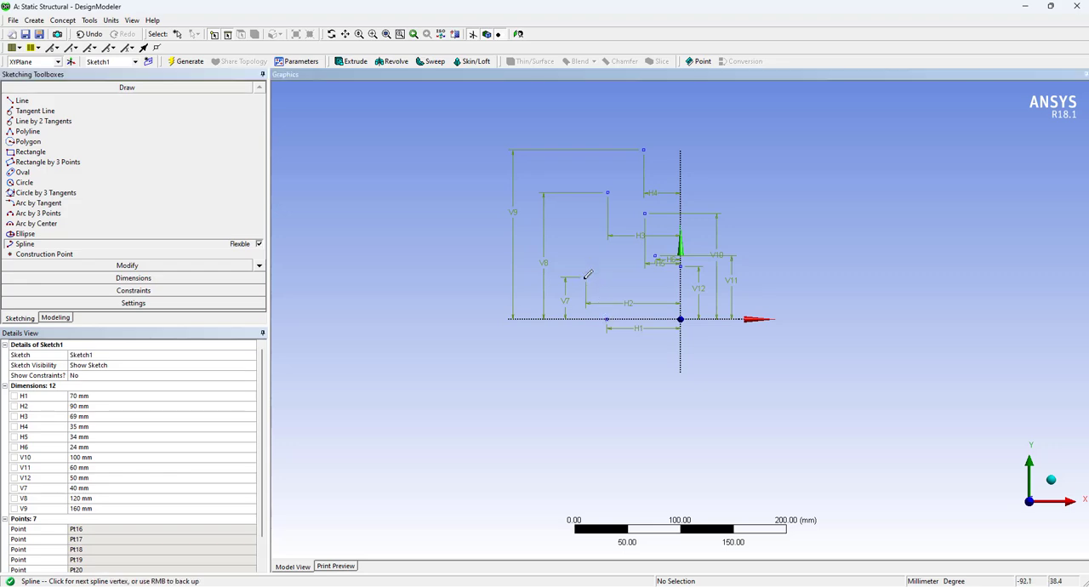
click(584, 276)
click(607, 190)
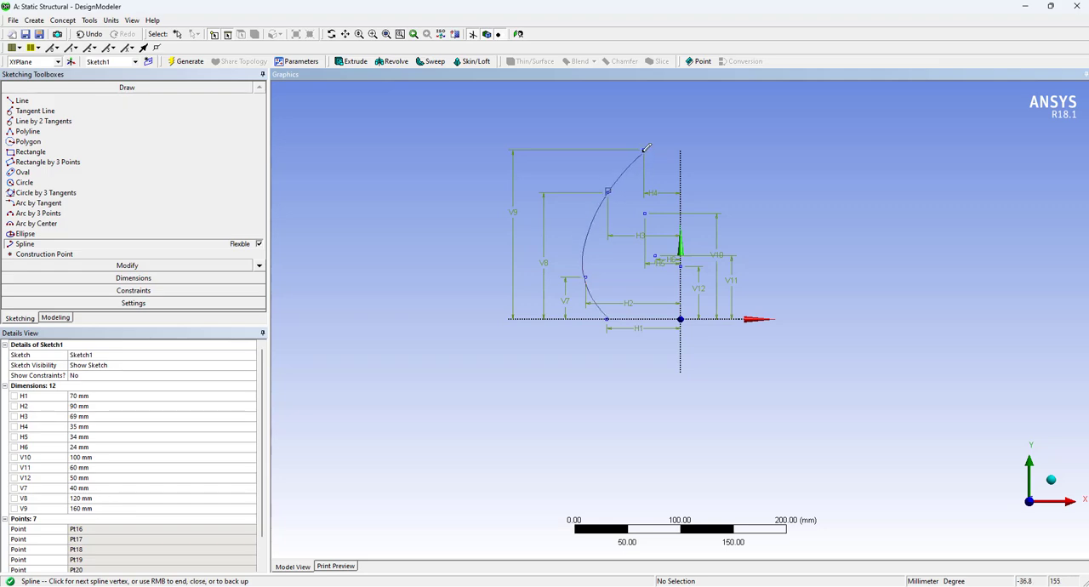
click(643, 149)
right_click(653, 141)
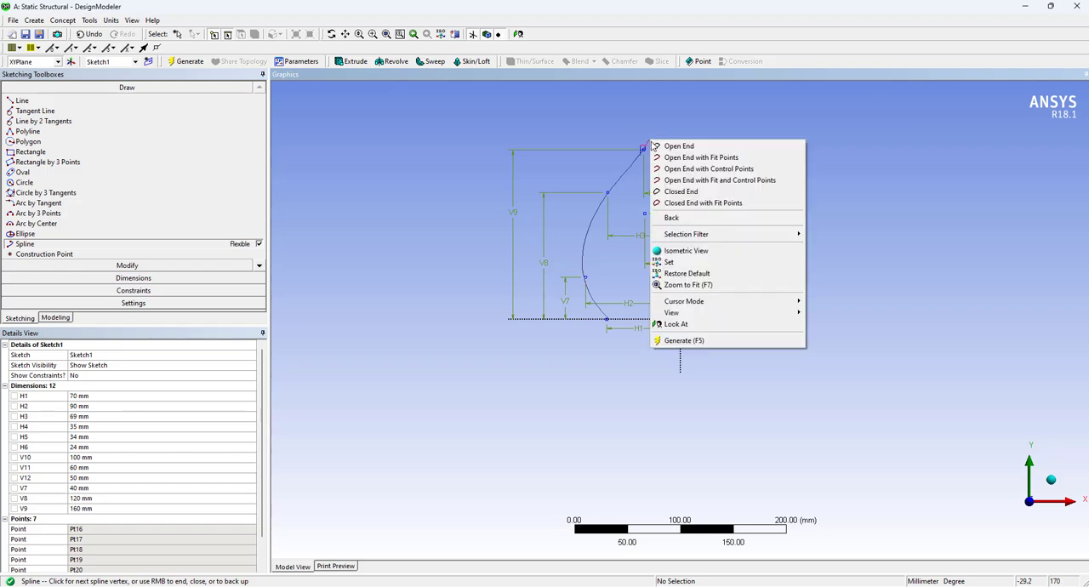
click(697, 147)
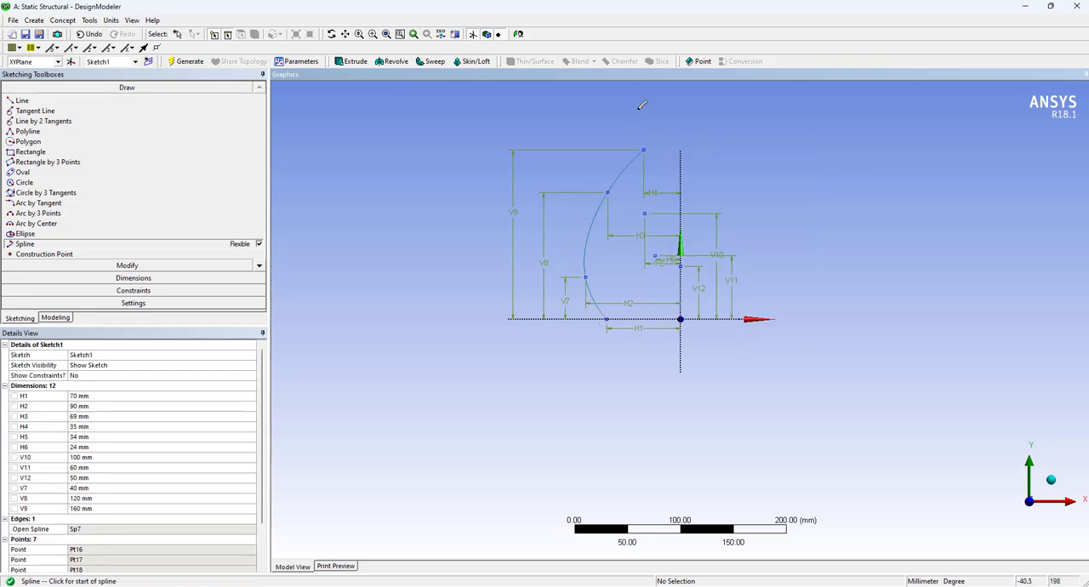
Draw an open spline from the Y-axis point through the 60 mm and 100 mm high points to the 160 mm high point, and return to modeling mode
click(681, 264)
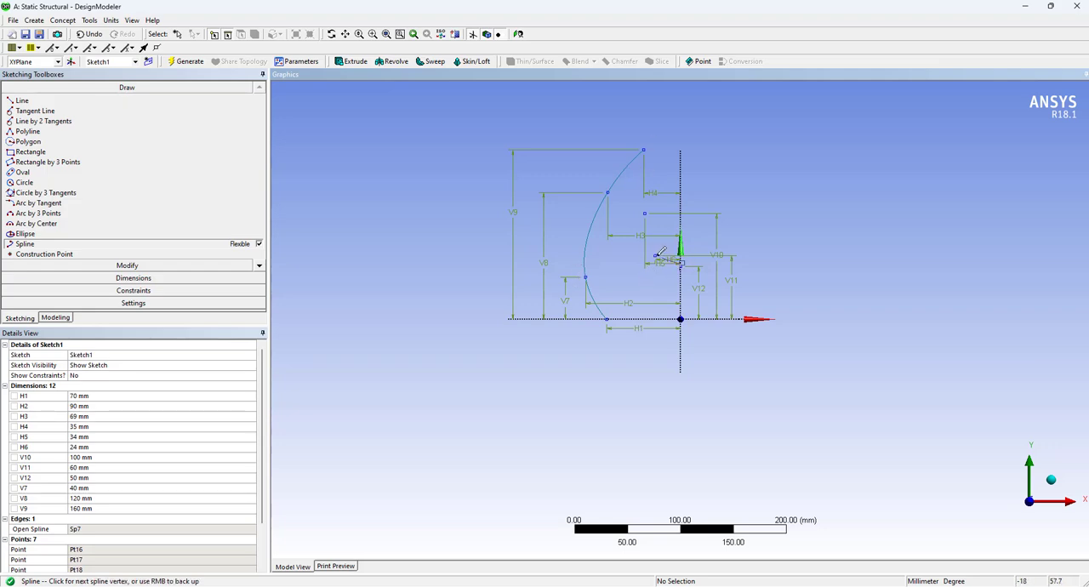
click(643, 210)
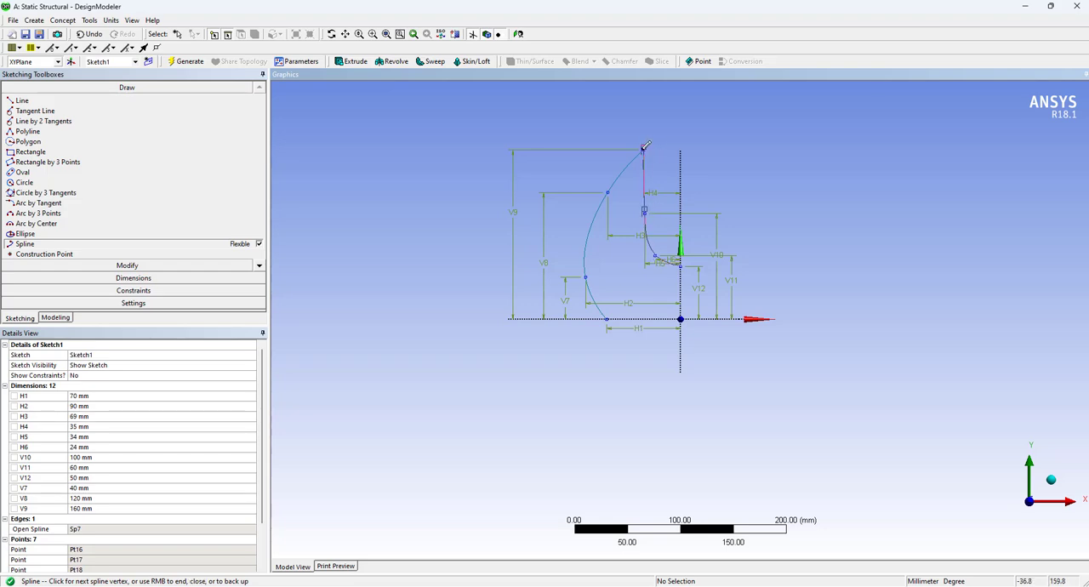
click(644, 149)
right_click(668, 150)
click(704, 174)
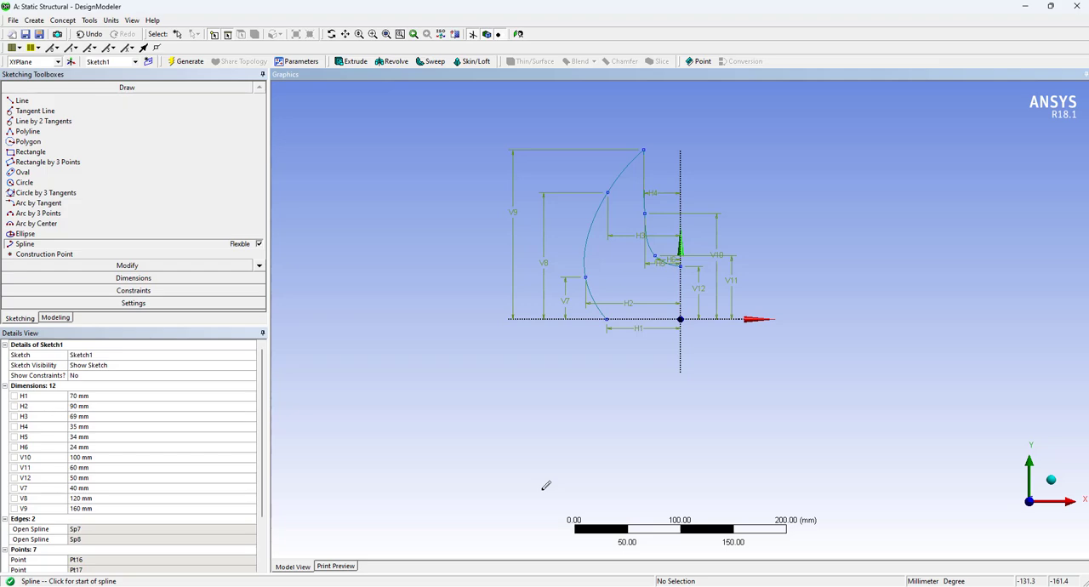
click(56, 318)
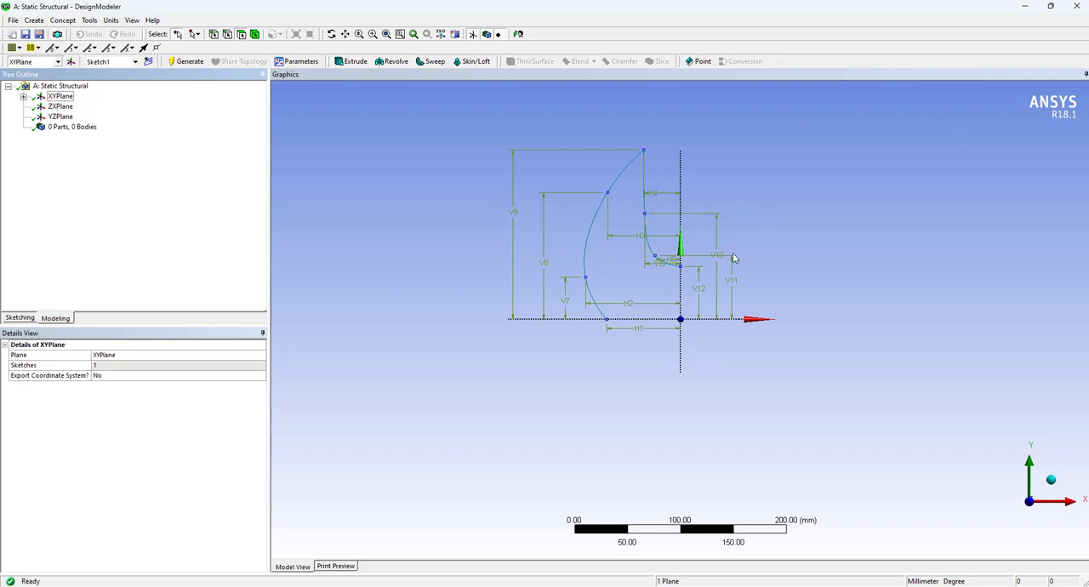
Create a line body from Sketch1 of the XY plane with the Add Material operation and generate it
scroll(738, 138, up, 2)
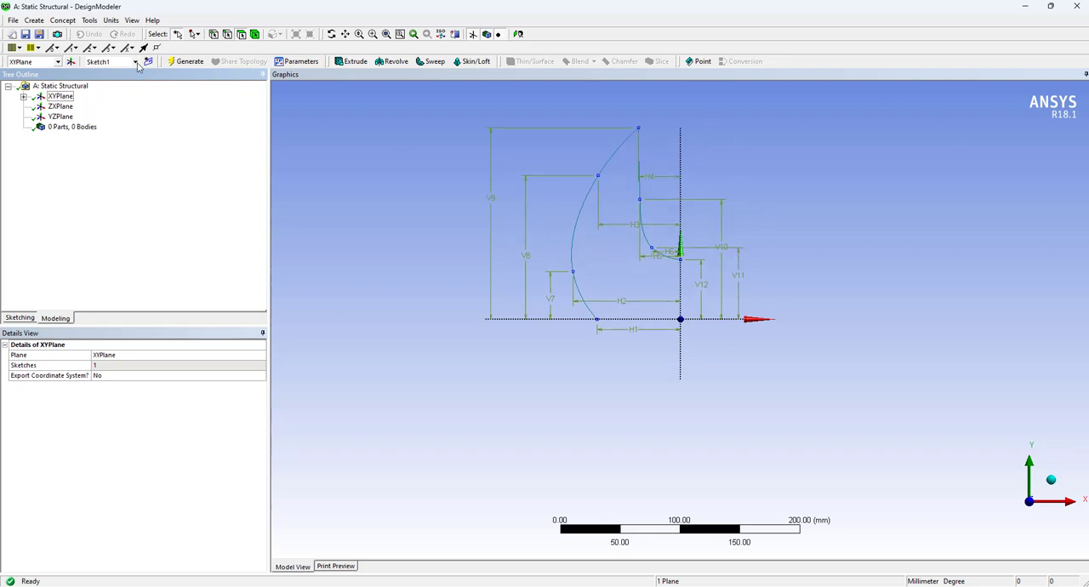
click(62, 20)
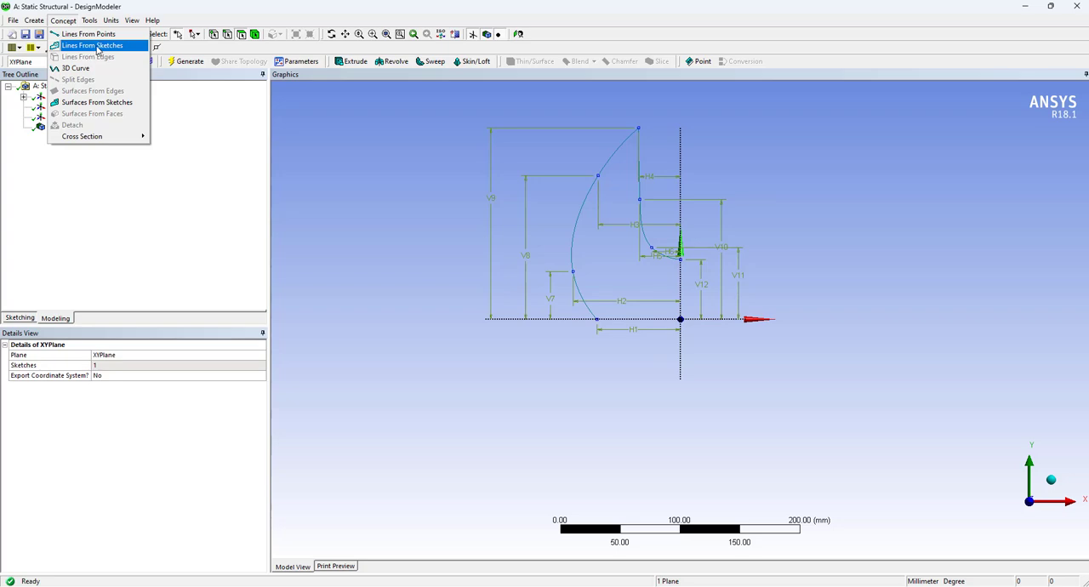
click(96, 45)
click(24, 96)
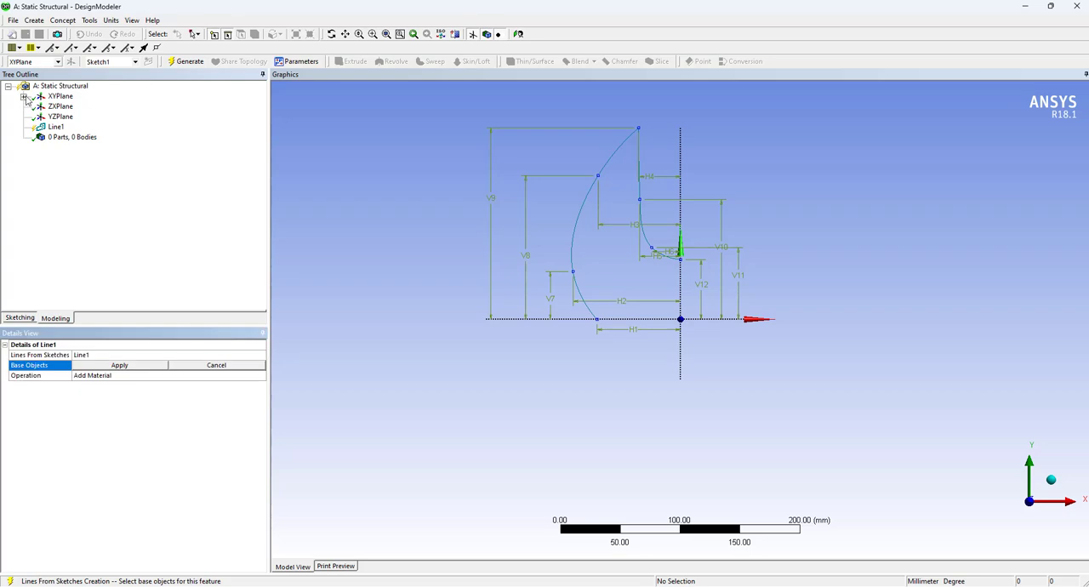
click(74, 107)
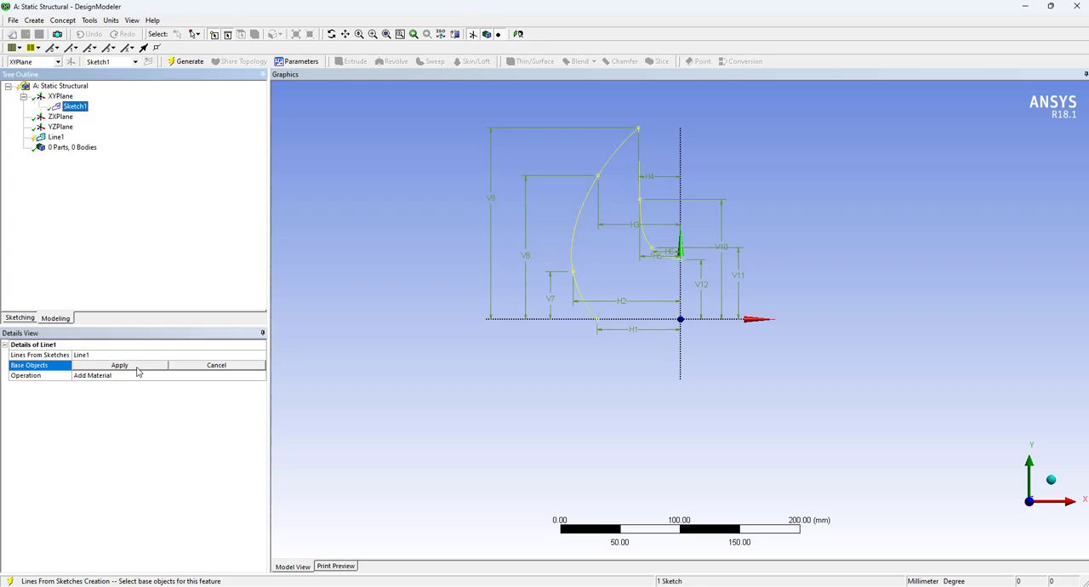
click(139, 371)
click(185, 63)
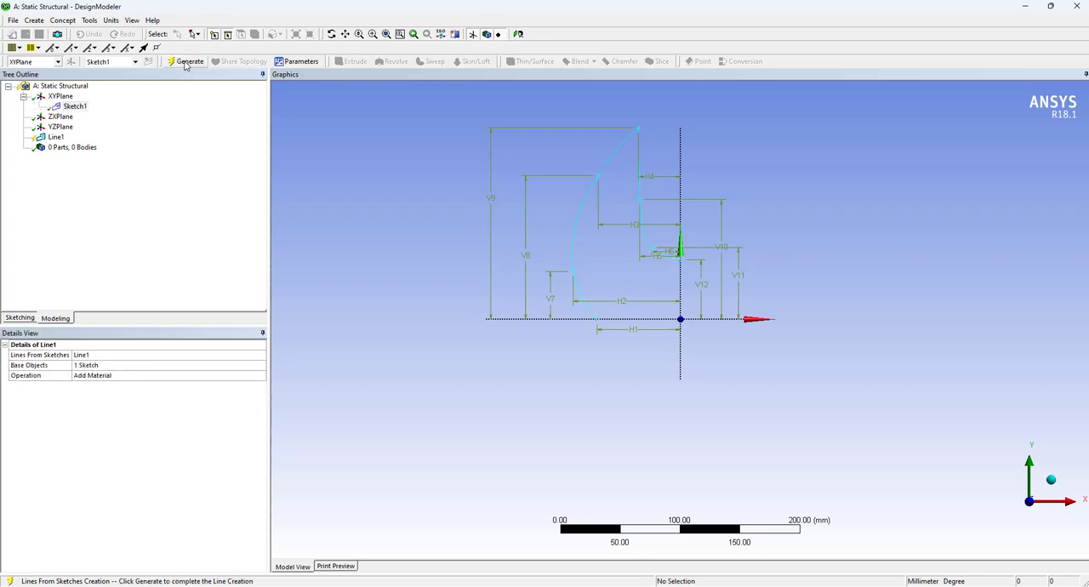
Inspect the new line feature and the line body's details, including its cross-section assignment
click(55, 138)
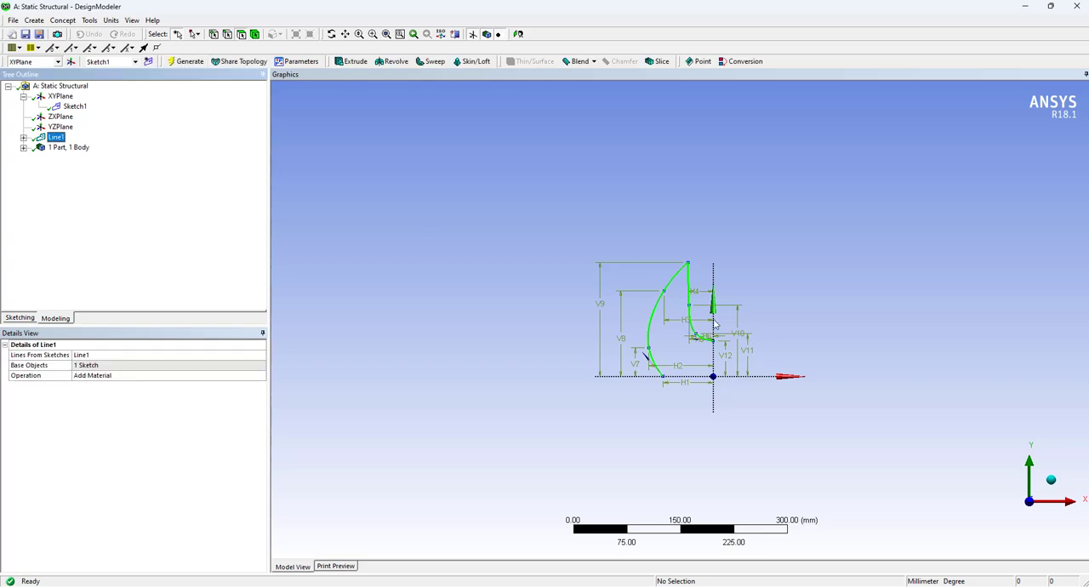
scroll(727, 308, up, 3)
scroll(727, 310, up, 2)
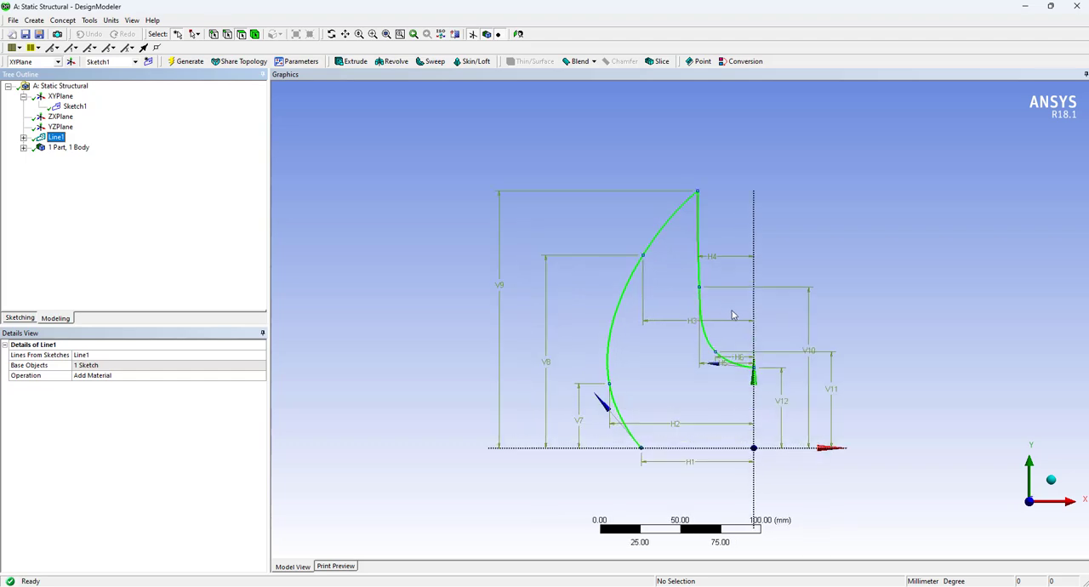
click(24, 136)
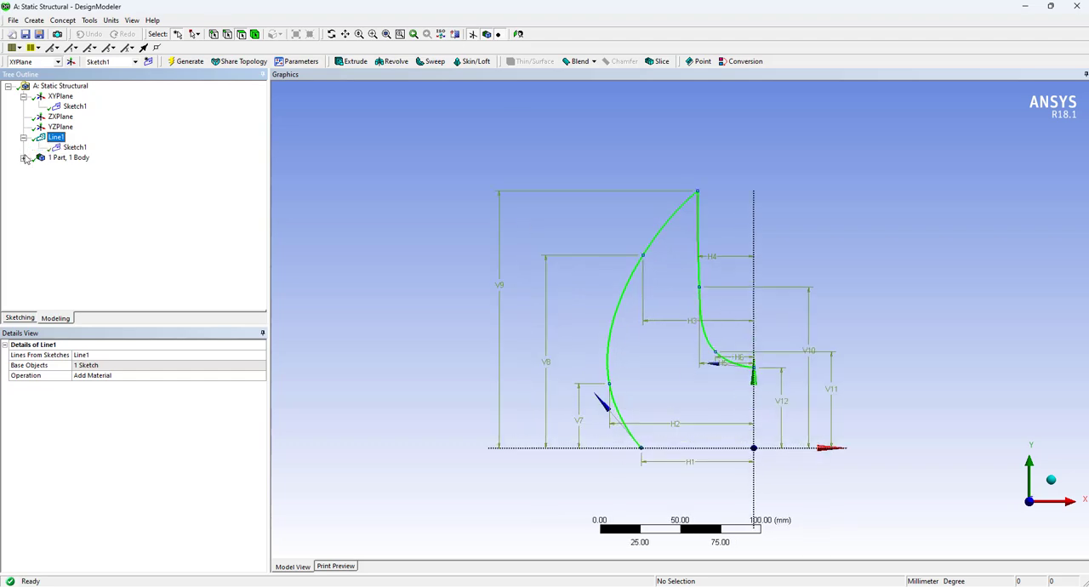
click(24, 158)
click(78, 168)
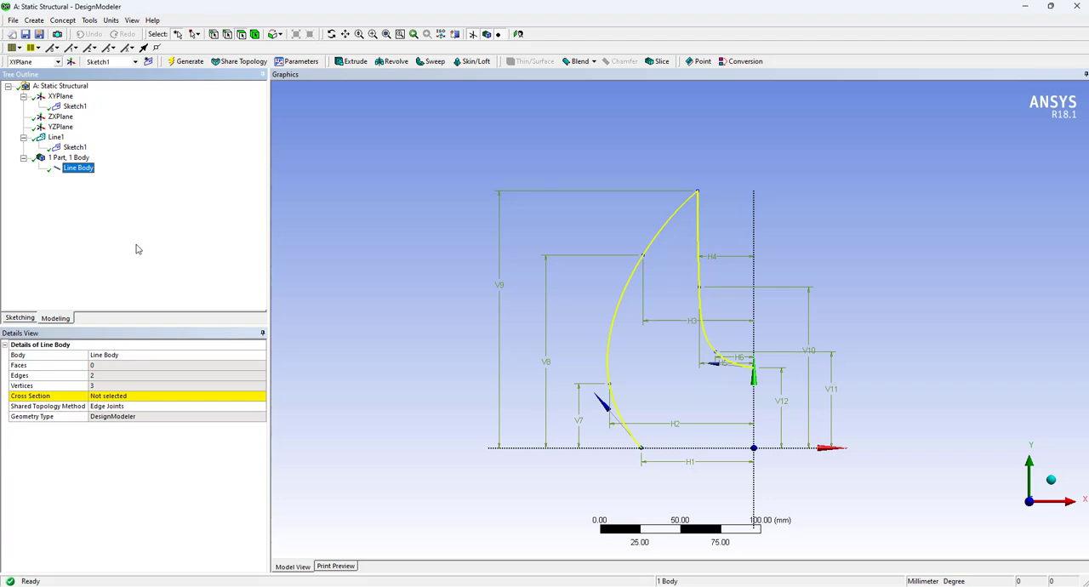
click(142, 399)
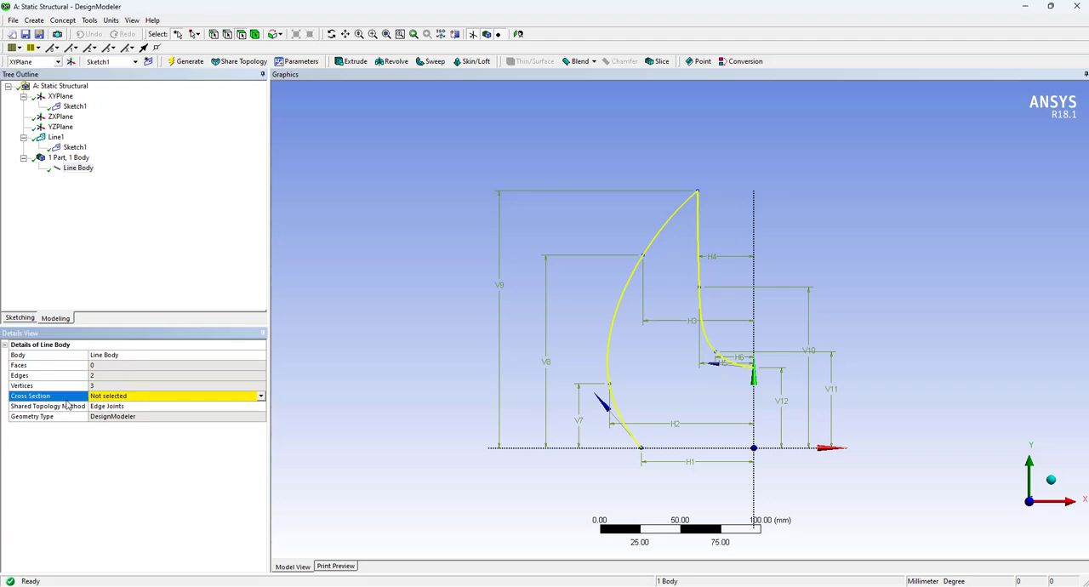
Create a rectangular cross section and set its dimensions to B = 1 mm and H = 5 mm
click(35, 21)
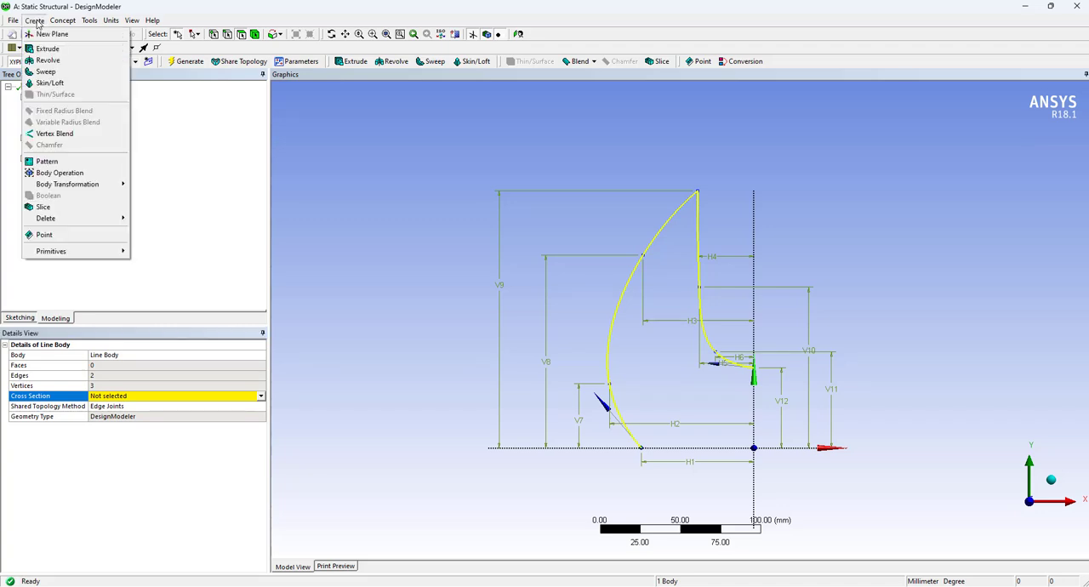
mouse_move(63, 26)
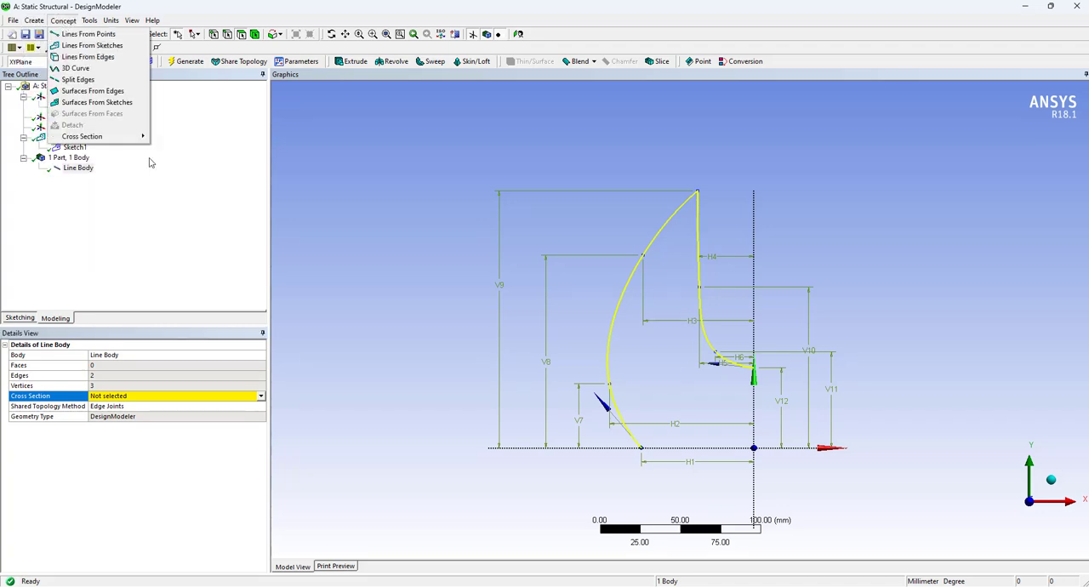
mouse_move(137, 137)
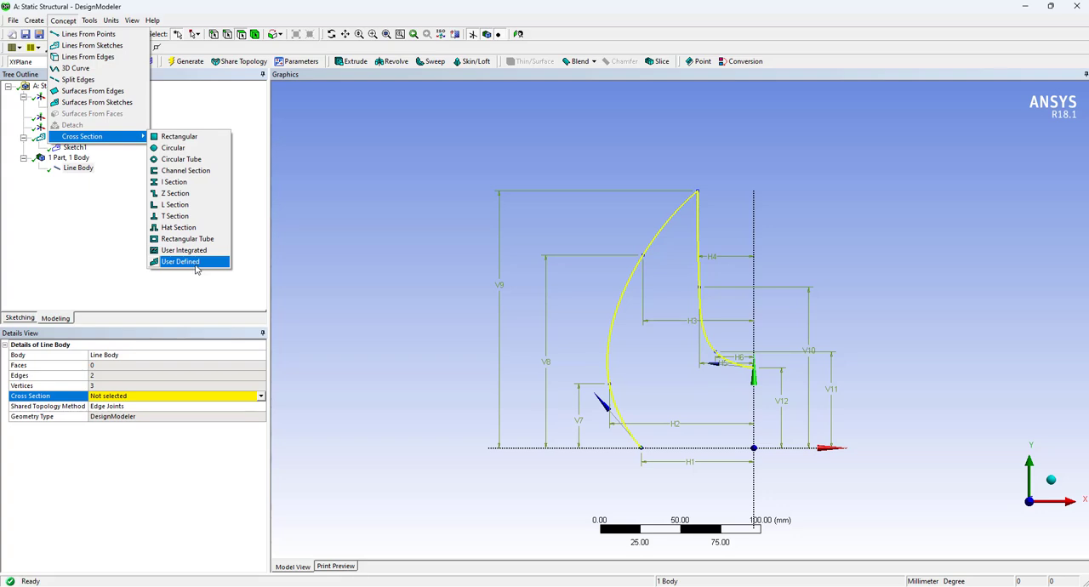
click(184, 140)
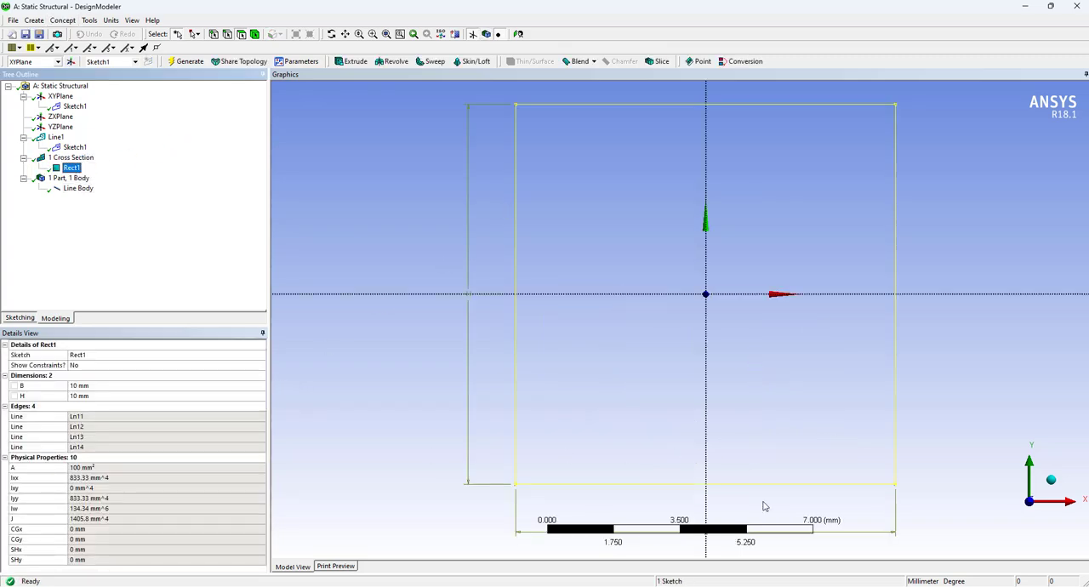
mouse_move(721, 573)
click(125, 386)
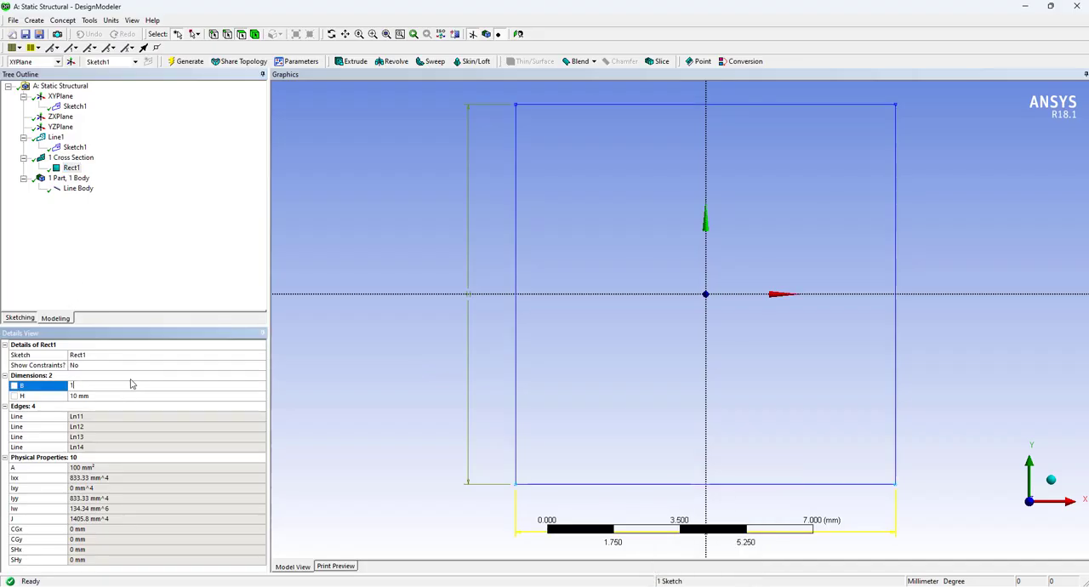
text(1)
key(Return)
click(136, 396)
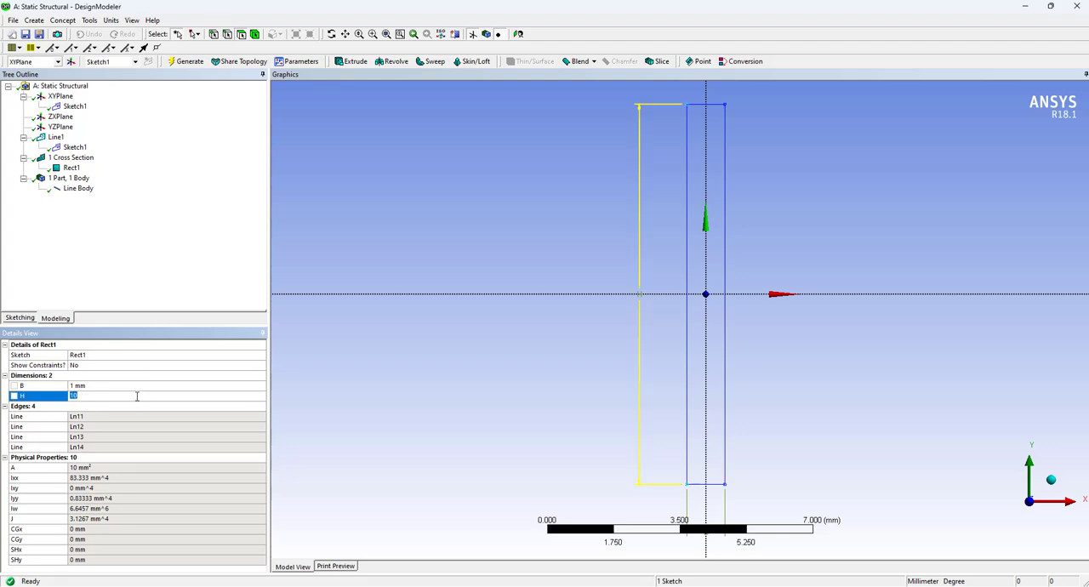
text(5)
key(Return)
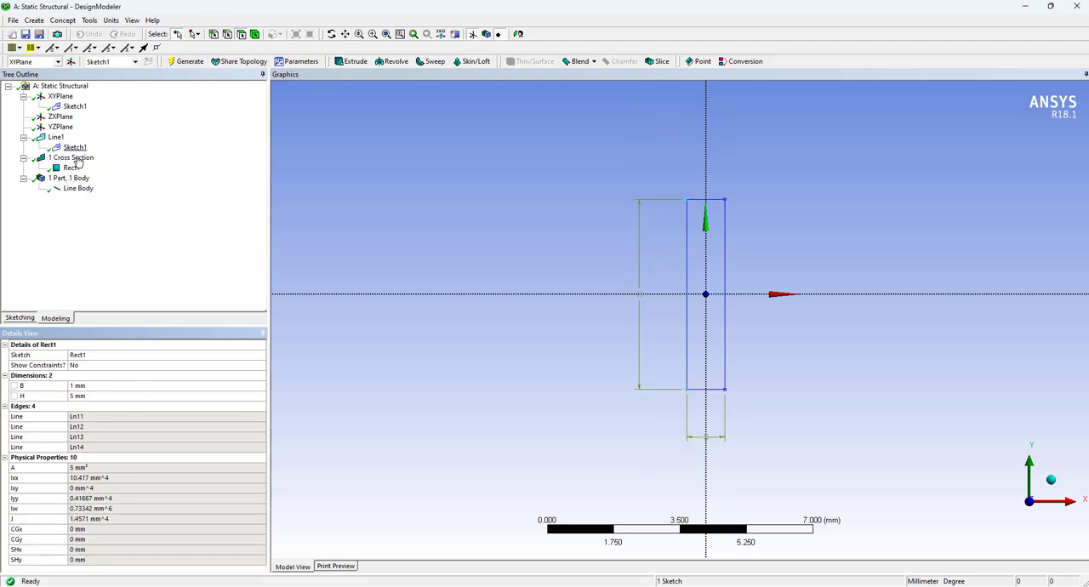
Assign the Rect1 cross section to the line body
click(78, 159)
click(78, 188)
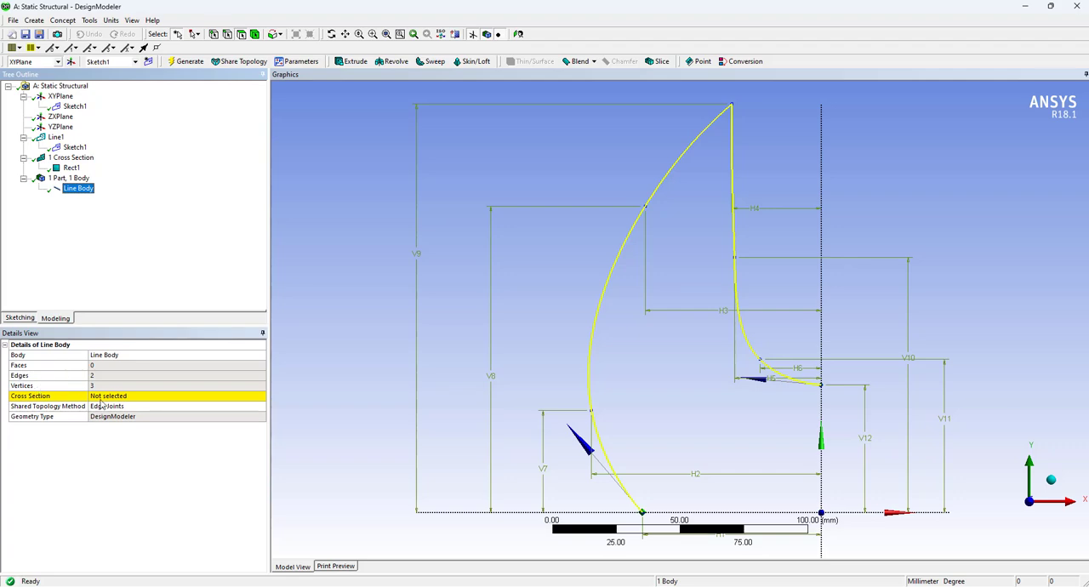
click(104, 396)
click(260, 396)
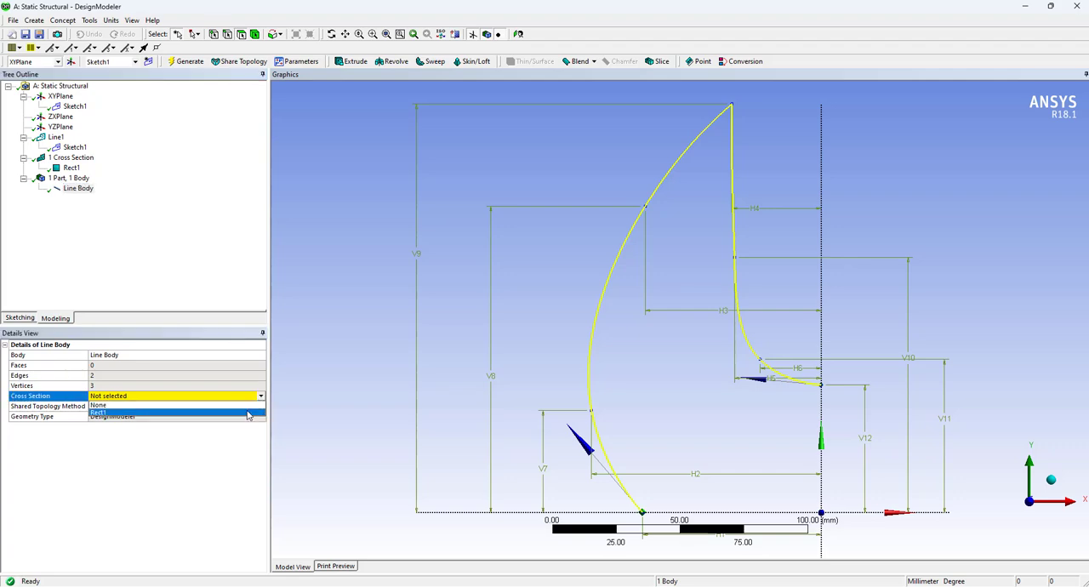
click(247, 415)
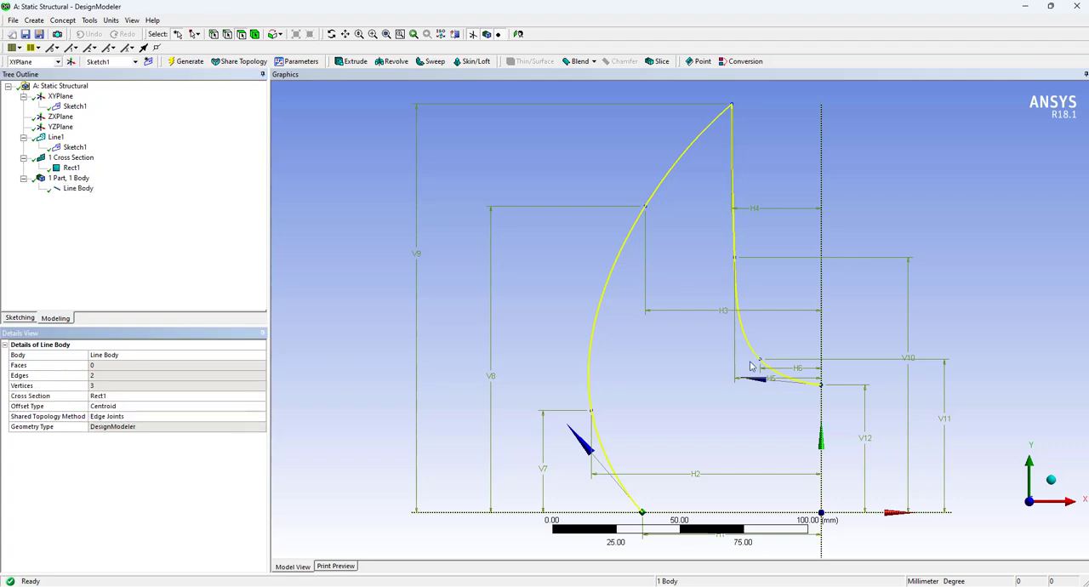
click(700, 372)
Turn on the display of cross-section solids for the line body
scroll(680, 429, up, 1)
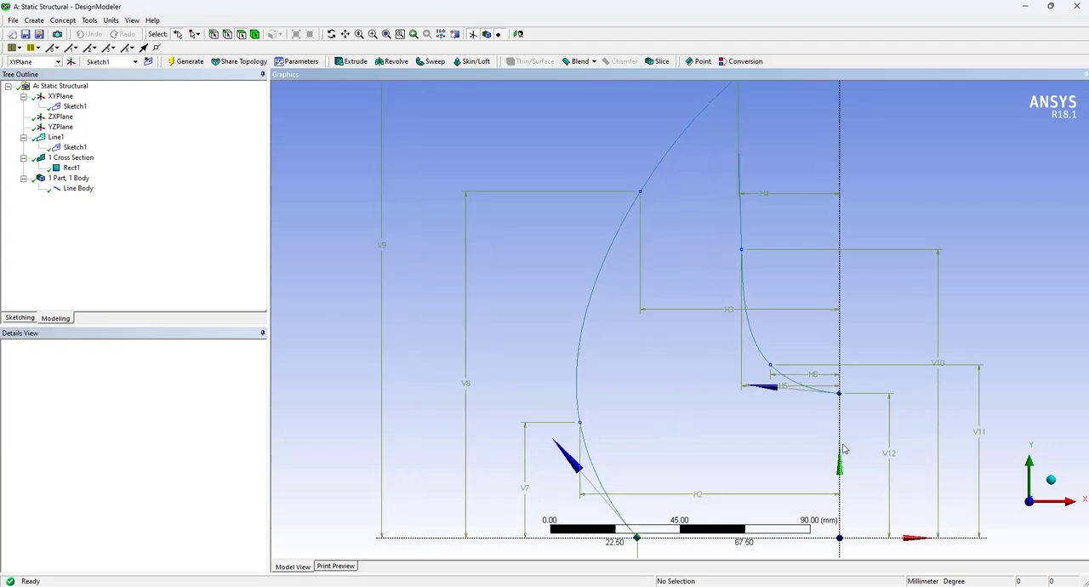
mouse_move(801, 448)
middle_down()
mouse_move(768, 437)
mouse_move(727, 443)
middle_up()
click(77, 188)
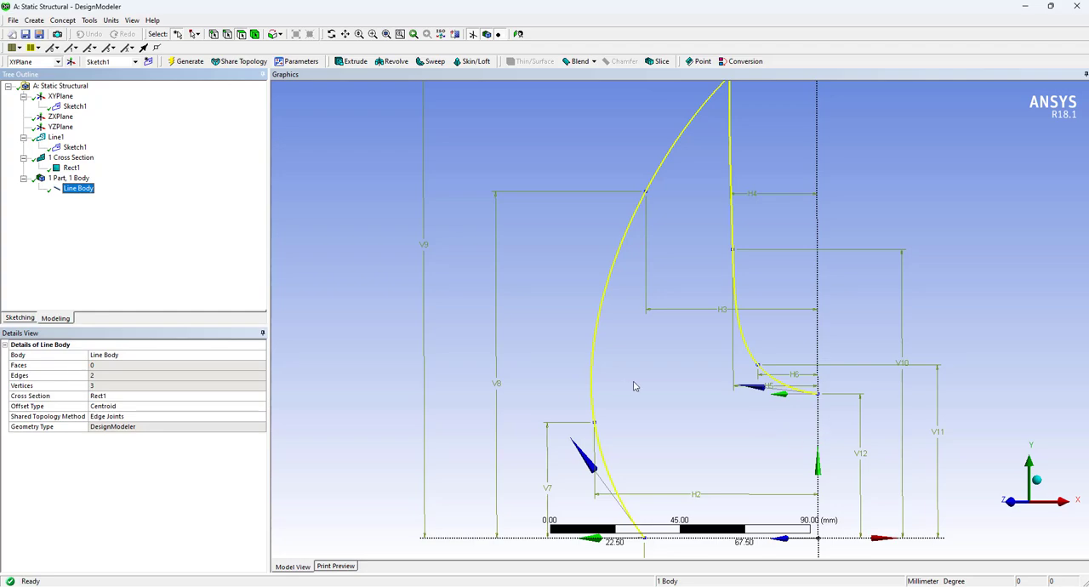
scroll(783, 449, up, 5)
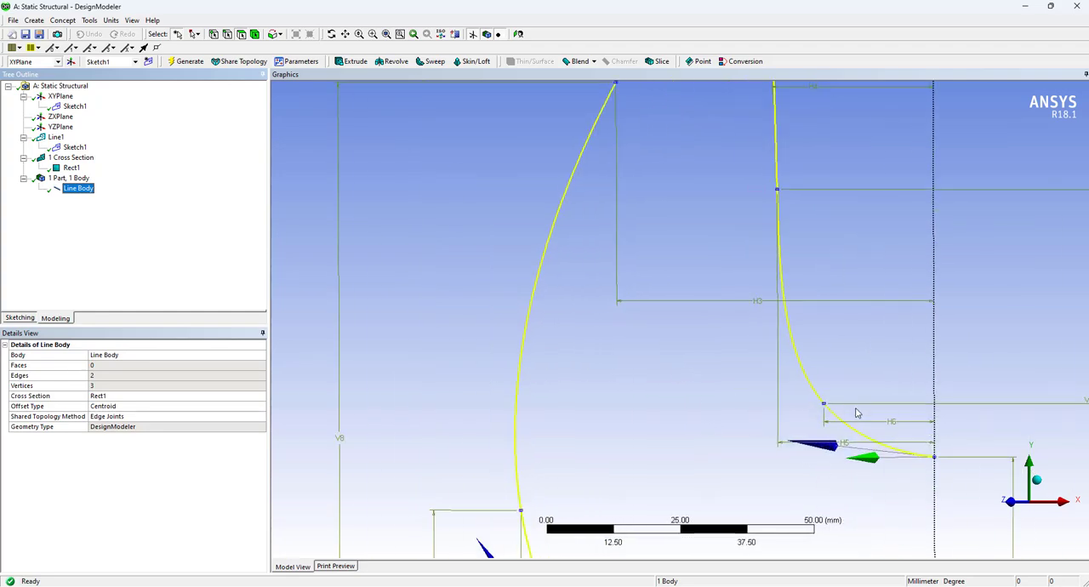
mouse_move(902, 502)
middle_down()
mouse_move(828, 432)
mouse_move(815, 481)
middle_up()
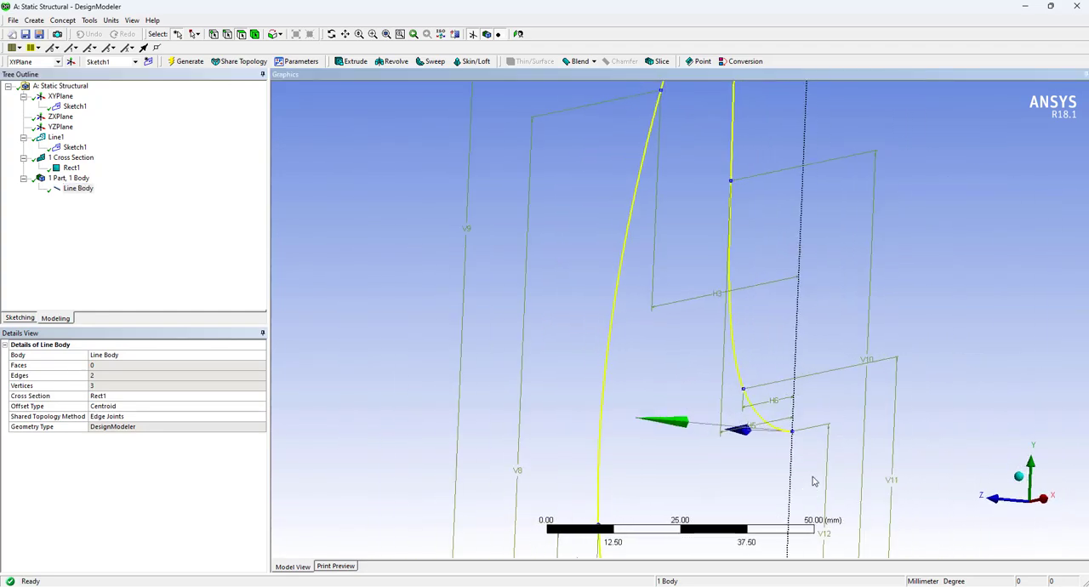
click(786, 451)
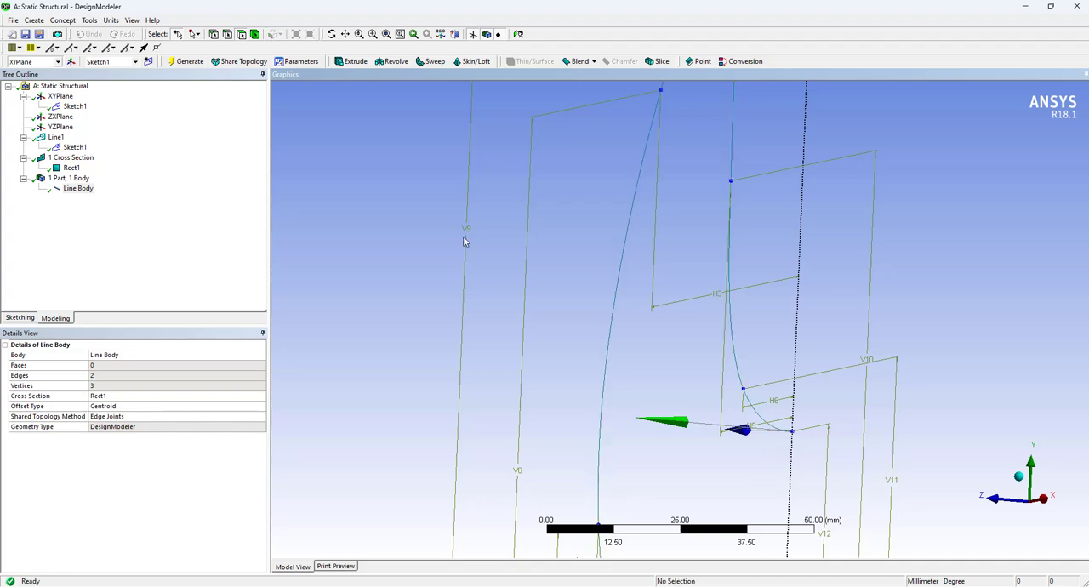
click(132, 21)
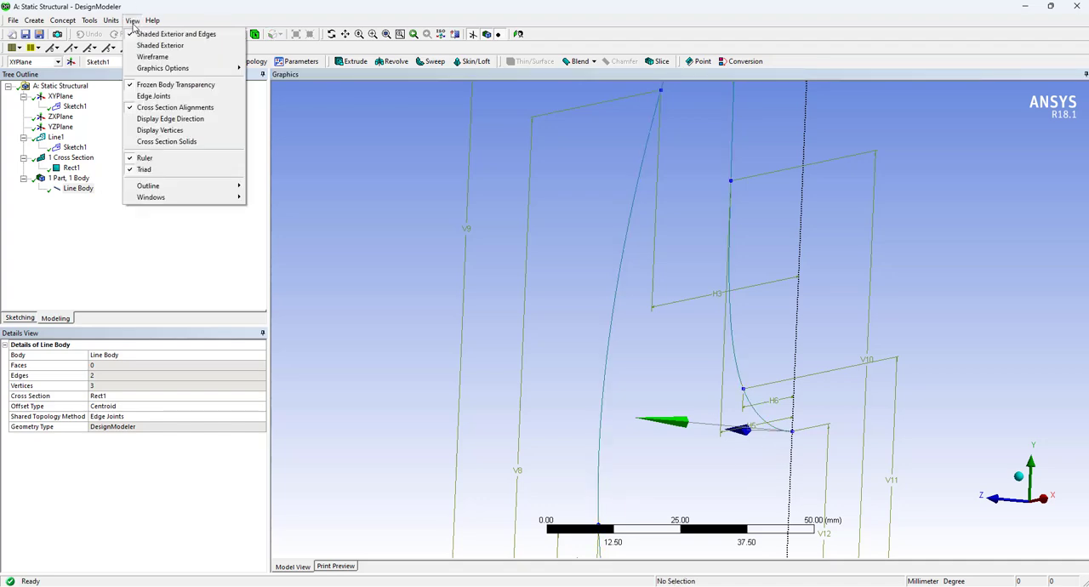
click(205, 142)
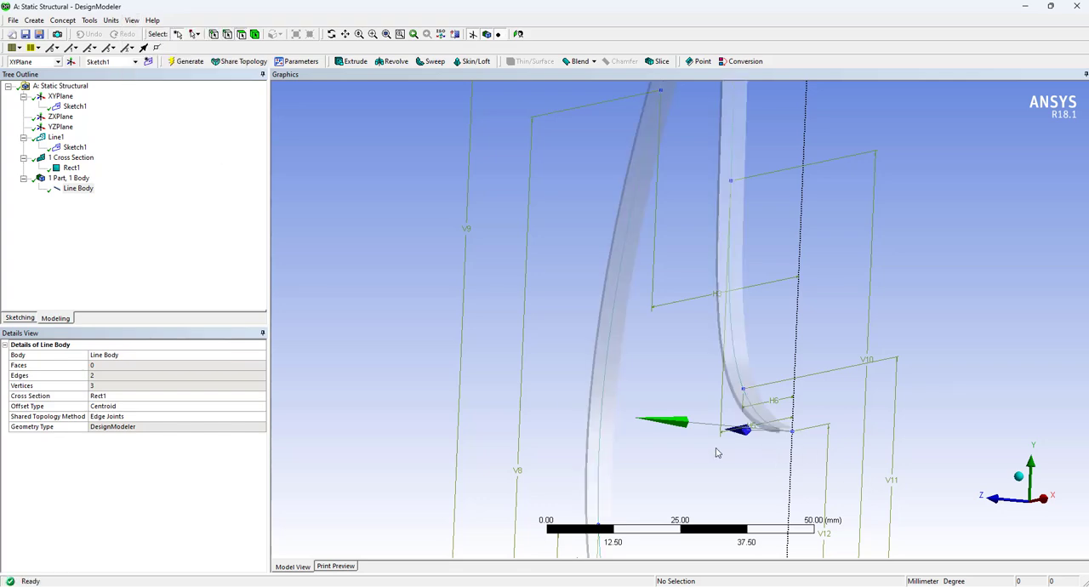
Examine the orientation of the rectangular section along both gripper curves, especially near the end on the Y axis
drag(687, 448, 853, 518)
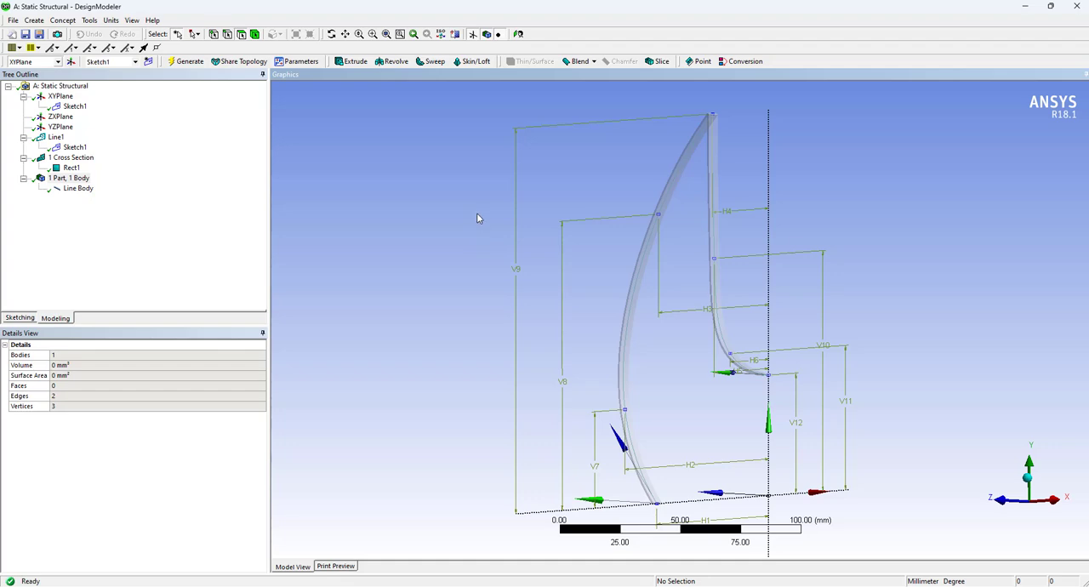
middle_drag(479, 217, 492, 235)
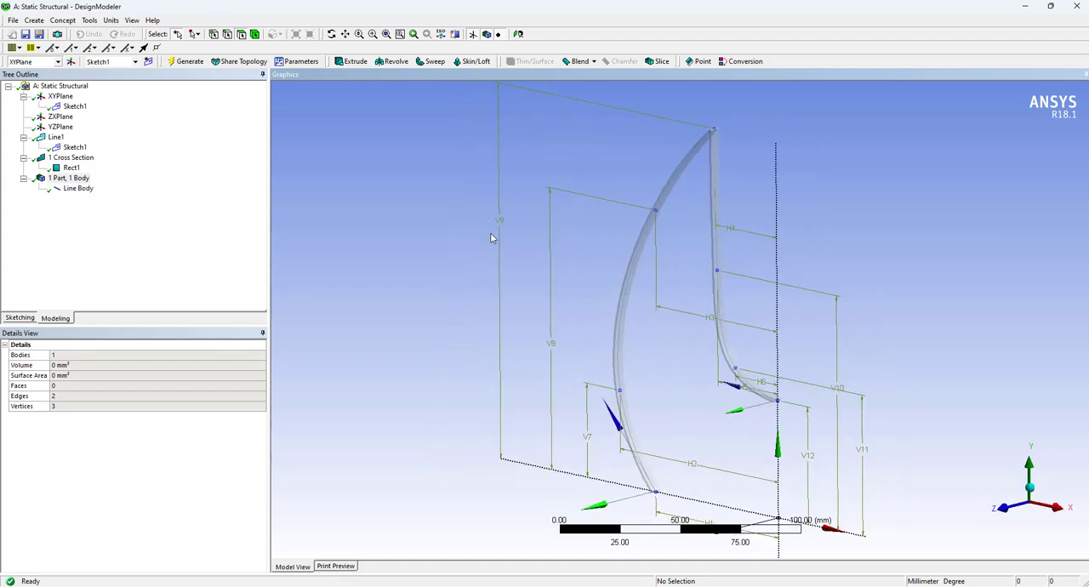
scroll(812, 409, up, 8)
middle_drag(812, 410, 756, 348)
scroll(787, 427, up, 4)
scroll(827, 469, up, 3)
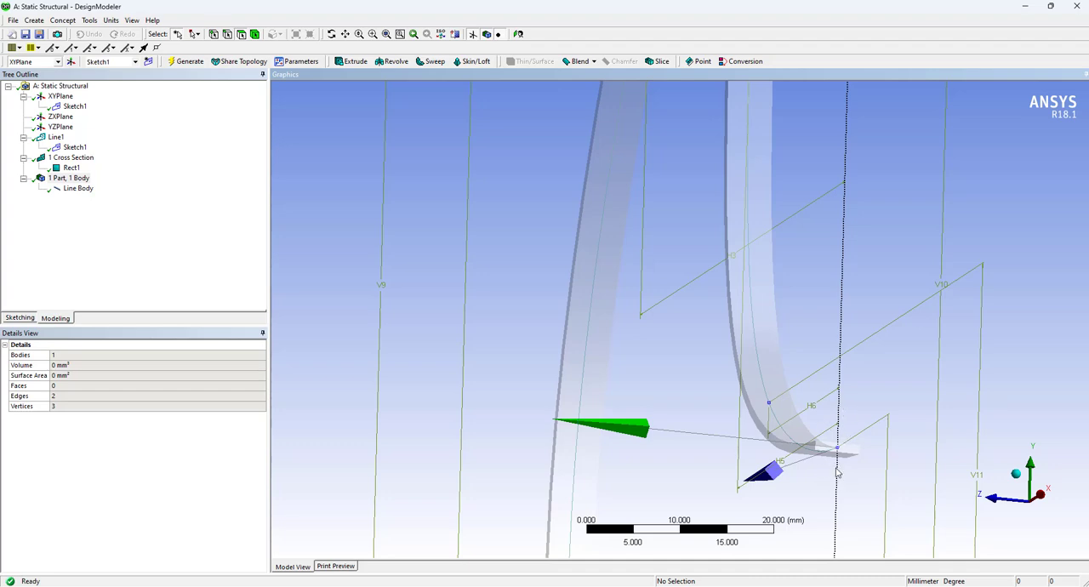
scroll(838, 472, up, 3)
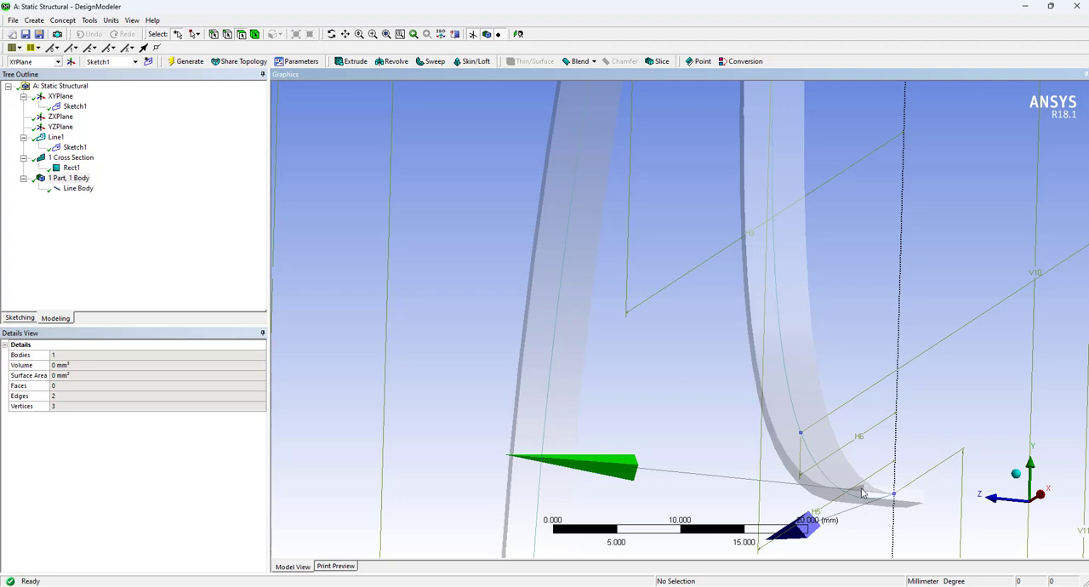
middle_drag(911, 472, 956, 466)
scroll(736, 446, up, 3)
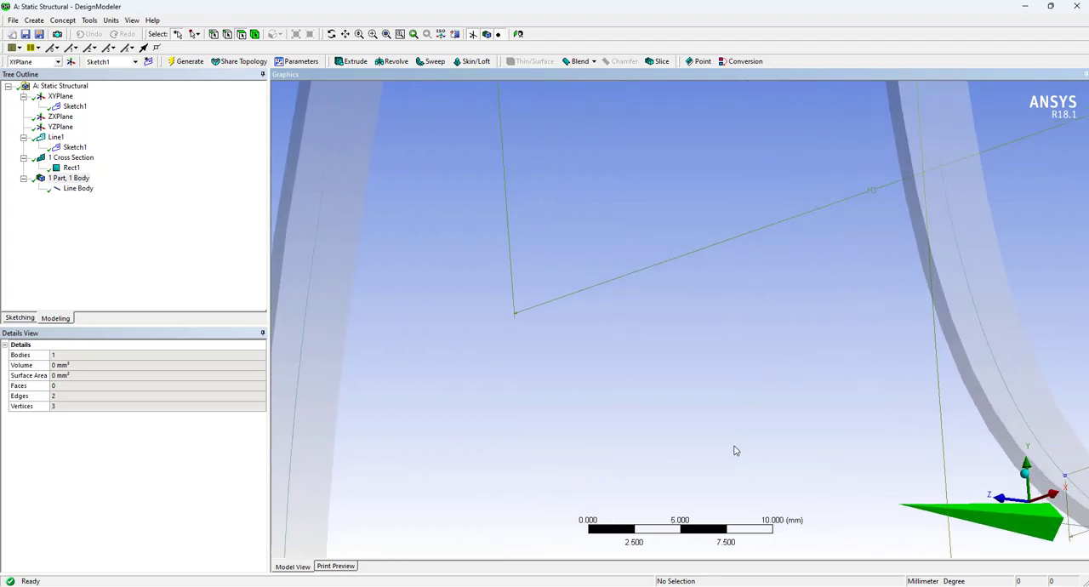
scroll(736, 445, down, 3)
scroll(738, 439, down, 5)
middle_drag(915, 412, 874, 420)
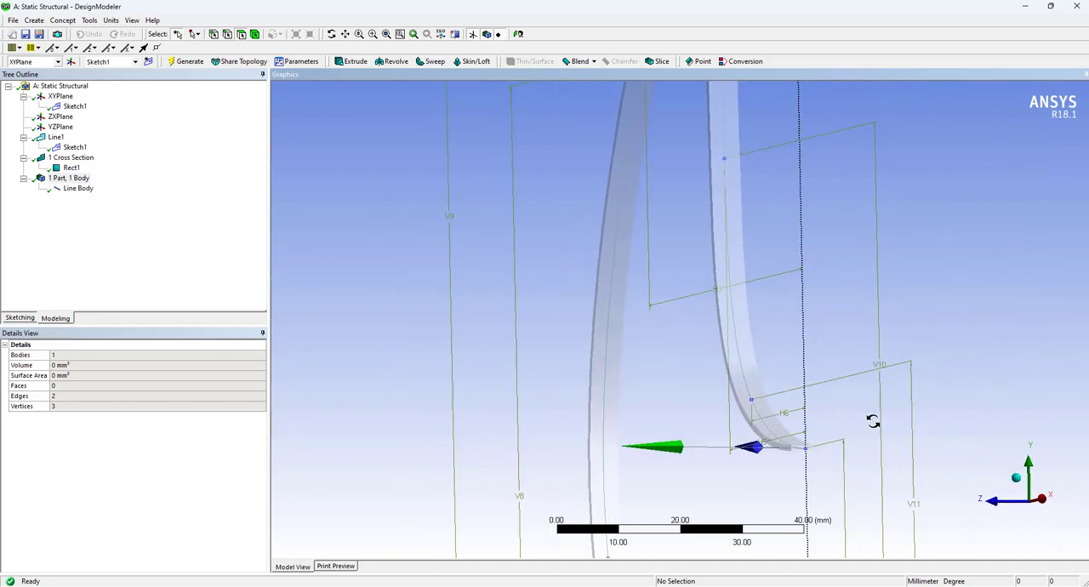
scroll(831, 467, up, 2)
scroll(831, 467, up, 1)
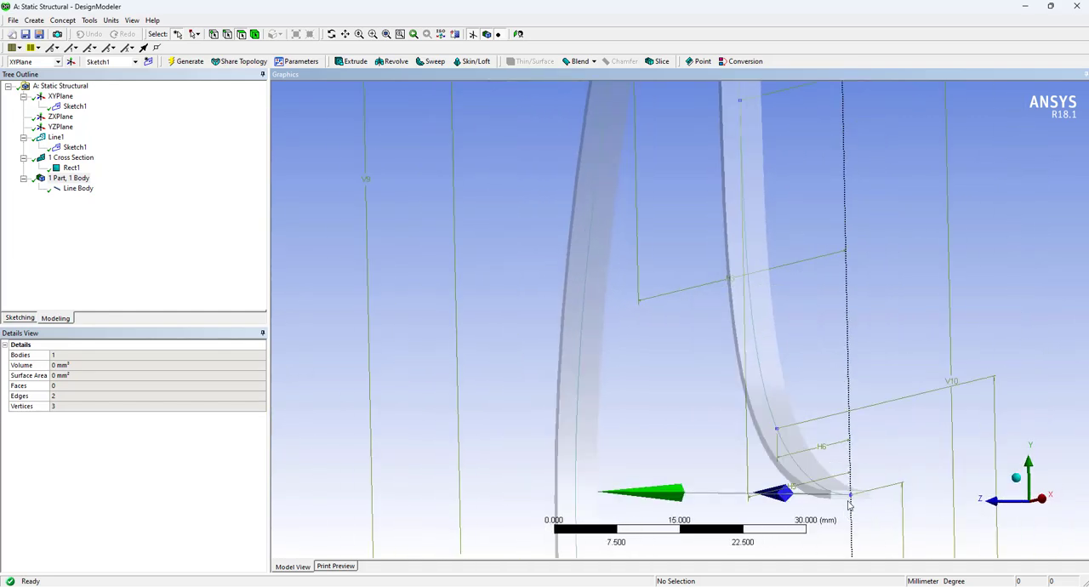
mouse_move(774, 476)
middle_down()
mouse_move(809, 476)
mouse_move(777, 458)
middle_up()
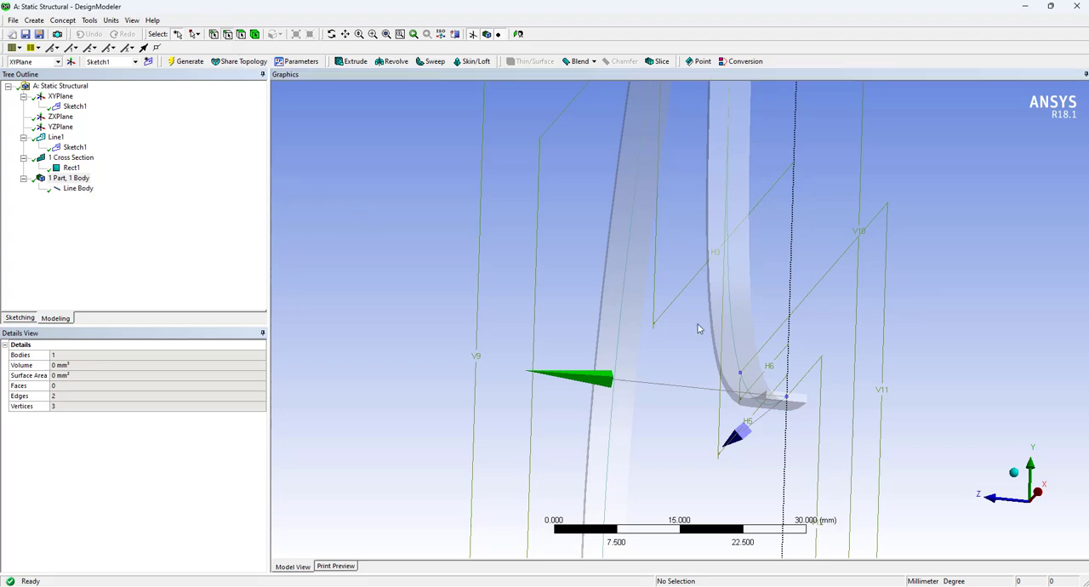
Try rotating the cross section along the inner gripper curve by 90° and check its orientation near the Y-axis end
click(733, 337)
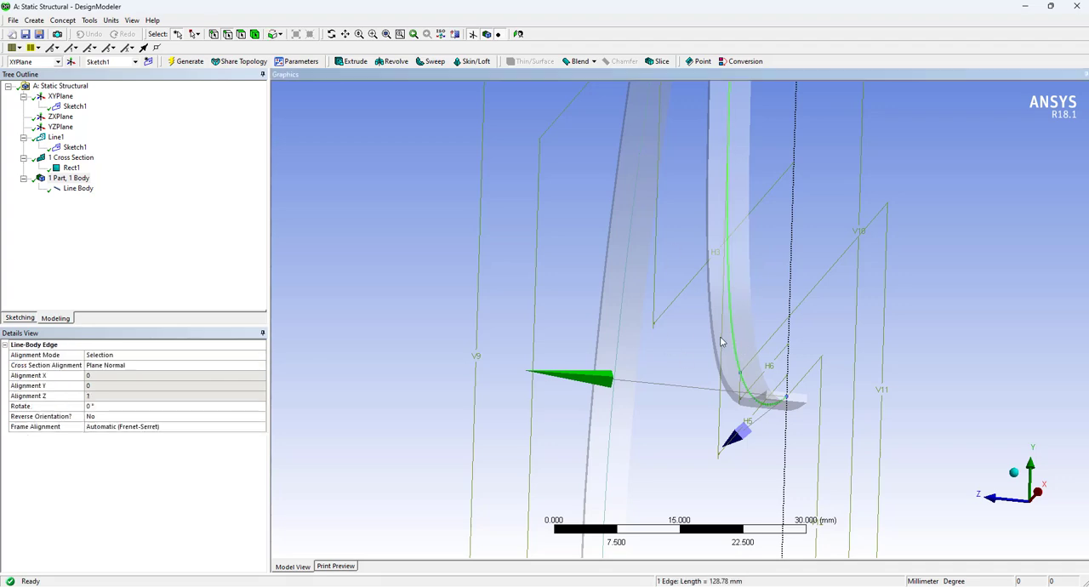
click(107, 408)
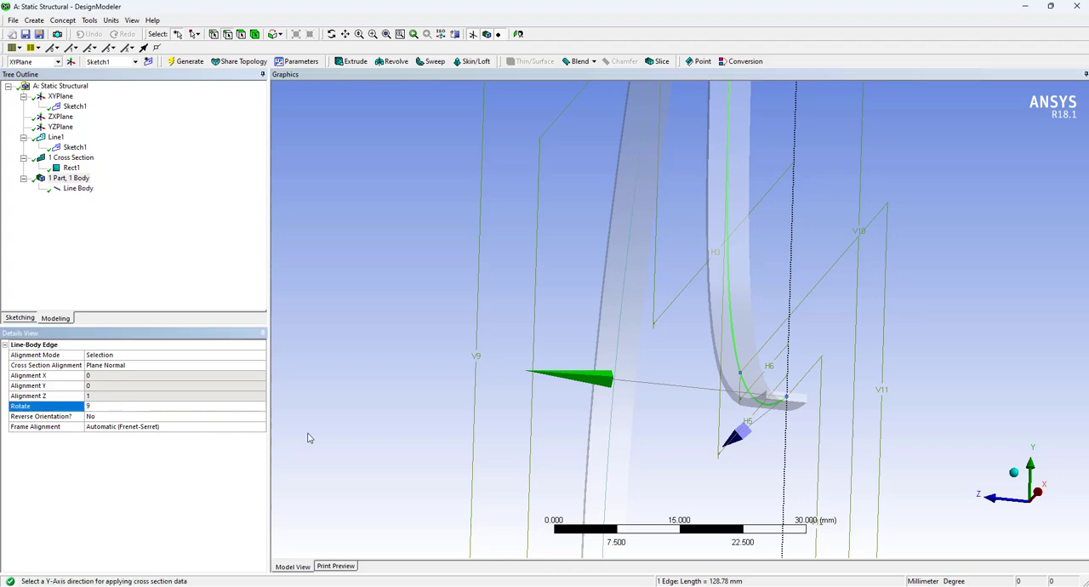
key(Return)
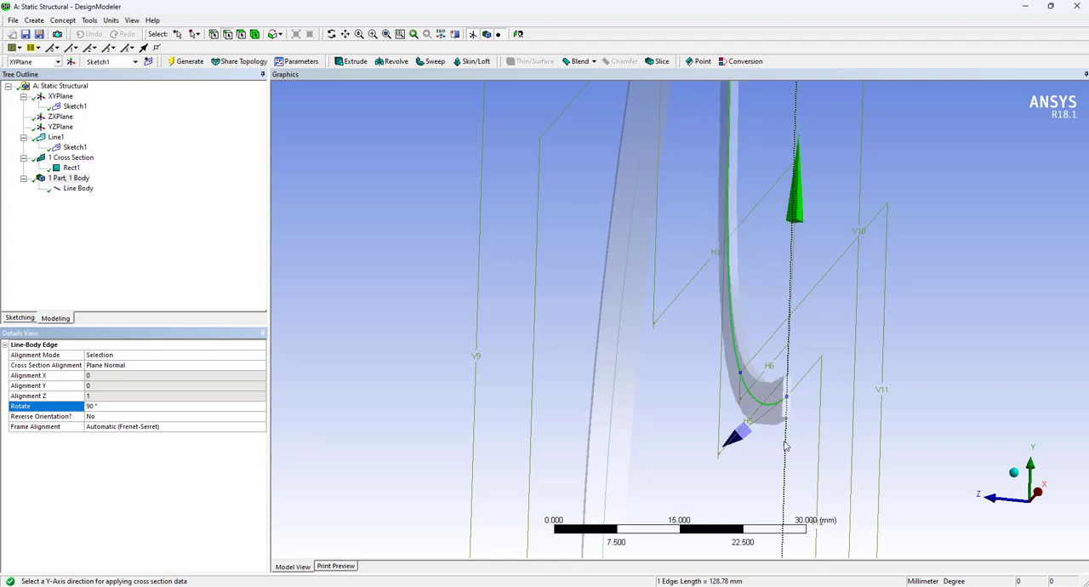
scroll(763, 341, down, 5)
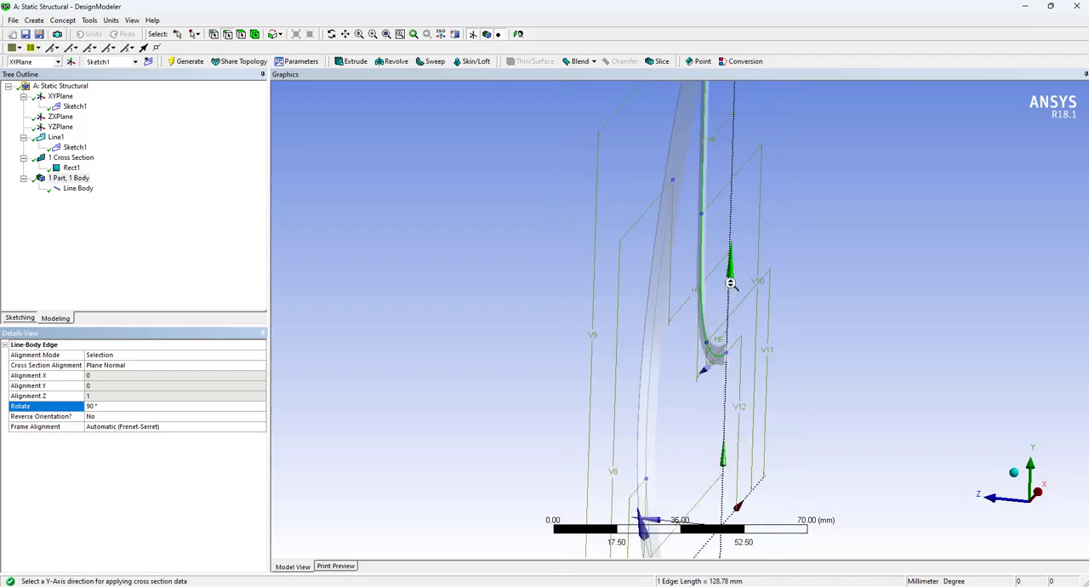
middle_drag(731, 210, 763, 364)
scroll(763, 364, up, 4)
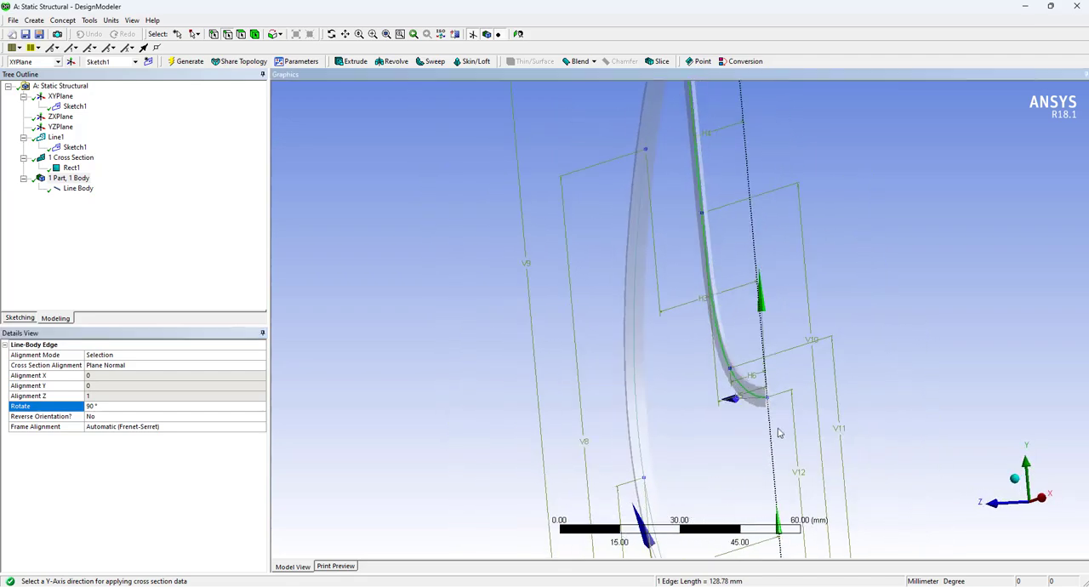
Set the inner curve's cross-section rotation back to 0° and deselect the edge
click(117, 408)
text(0)
key(Return)
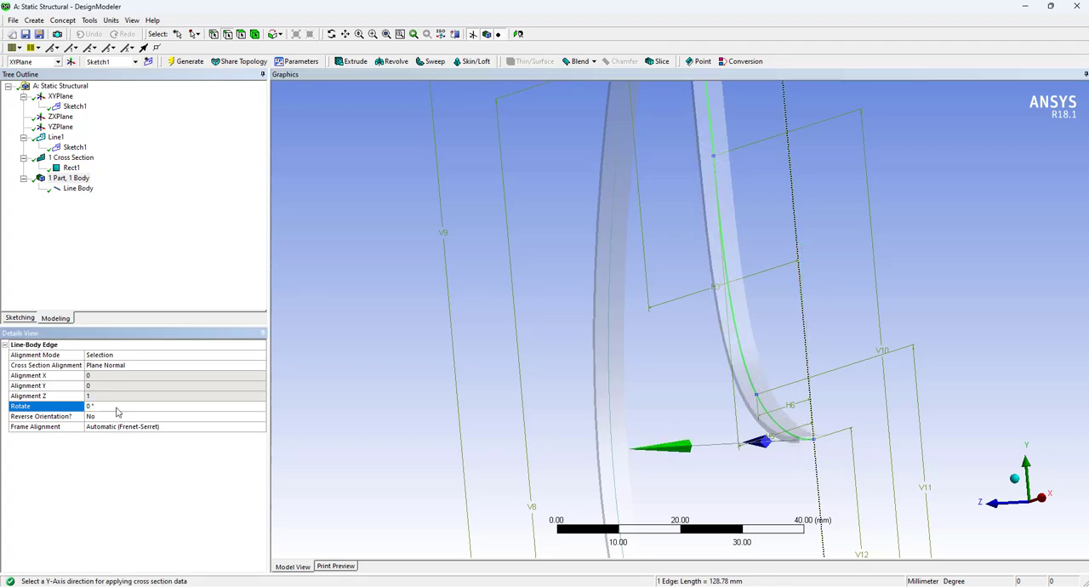
scroll(604, 323, down, 8)
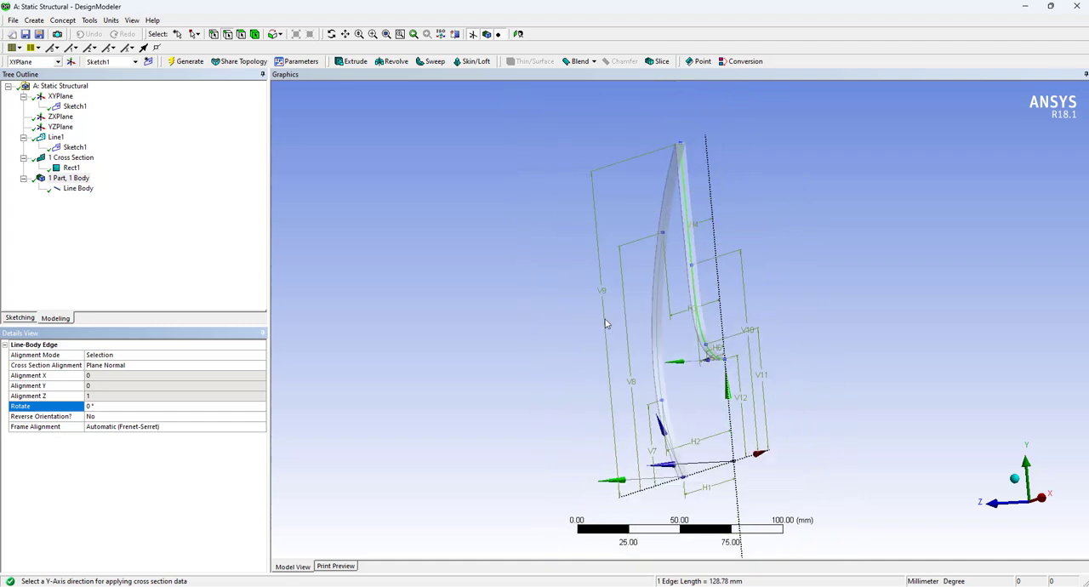
click(518, 300)
Examine the rectangular section along both gripper curves from the front, especially the inner curve's end on the Y axis
middle_drag(510, 304, 681, 308)
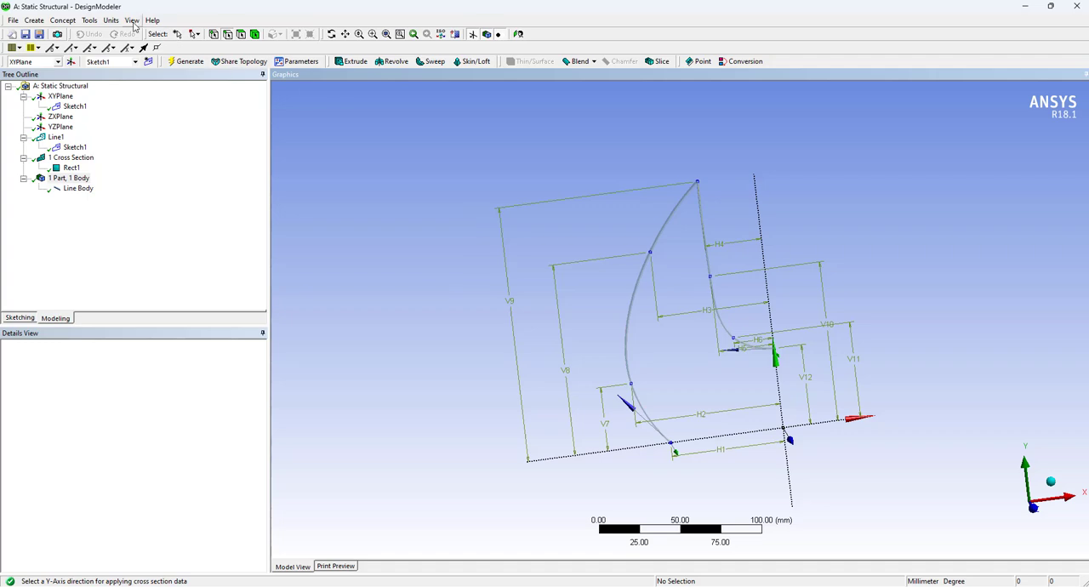
click(93, 23)
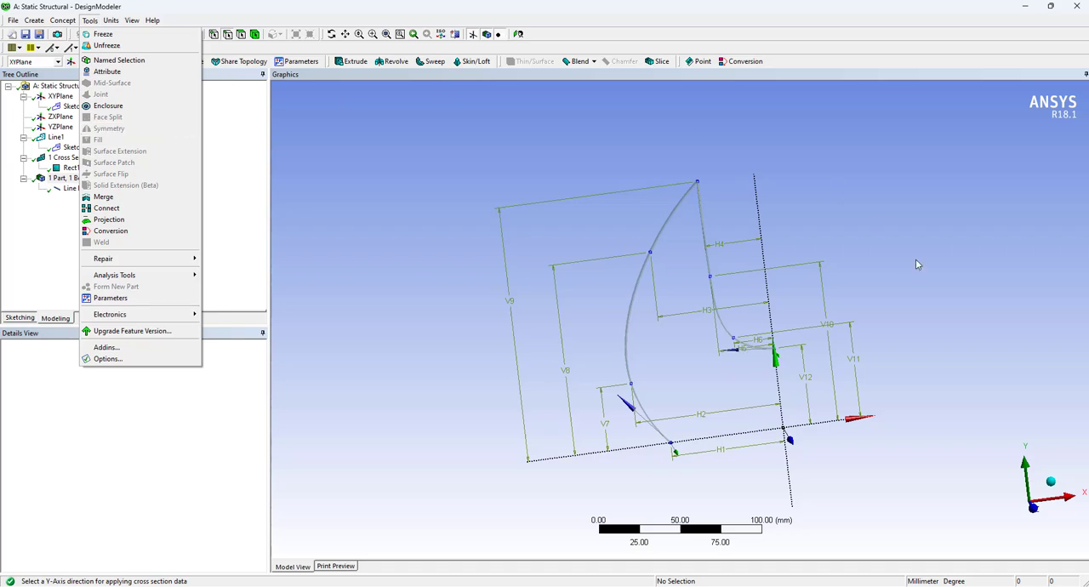
click(896, 322)
mouse_move(877, 321)
middle_down()
mouse_move(809, 369)
mouse_move(770, 353)
middle_up()
scroll(770, 353, up, 4)
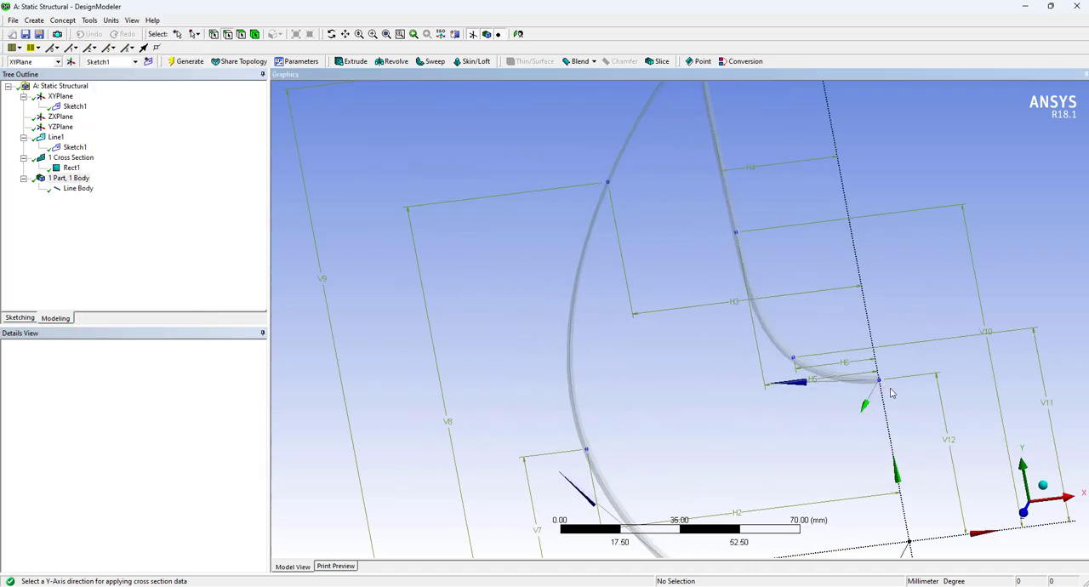
scroll(857, 399, up, 2)
middle_drag(858, 400, 862, 400)
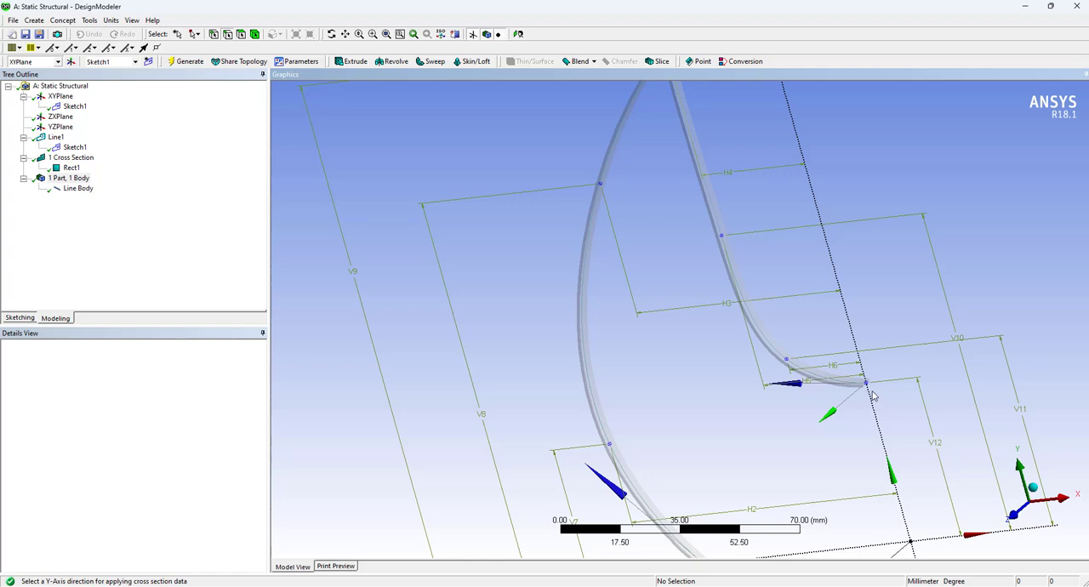
scroll(893, 414, up, 2)
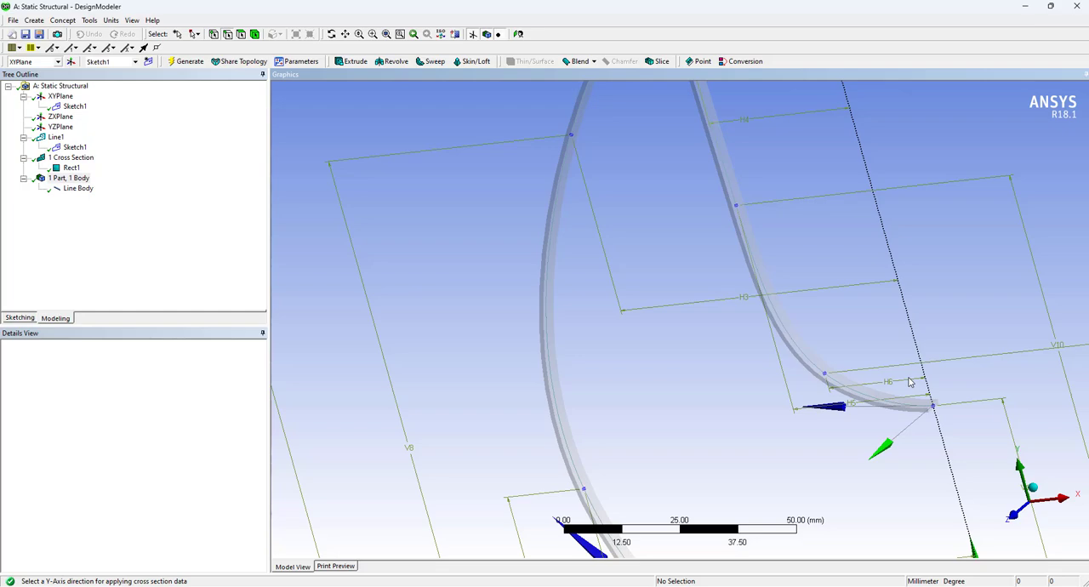
scroll(821, 391, down, 4)
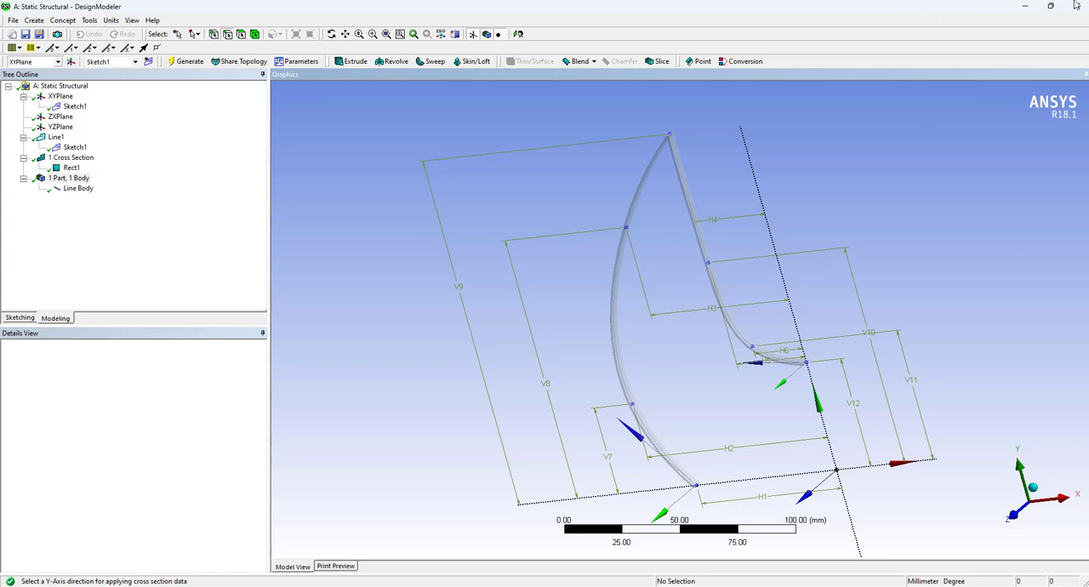
Close DesignModeler and open the Static Structural system's Model in Mechanical
click(1076, 5)
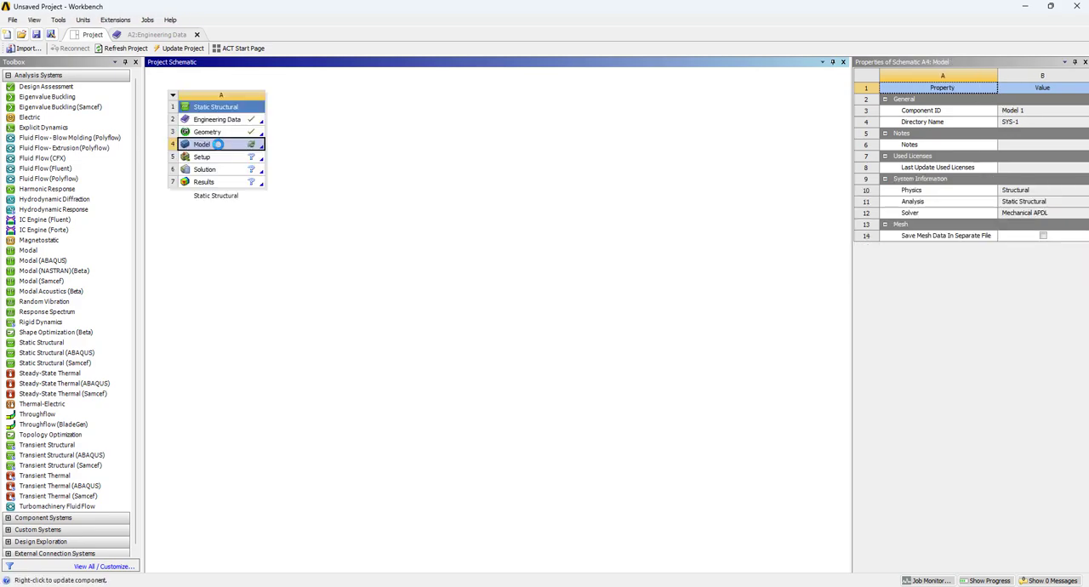
double_click(231, 145)
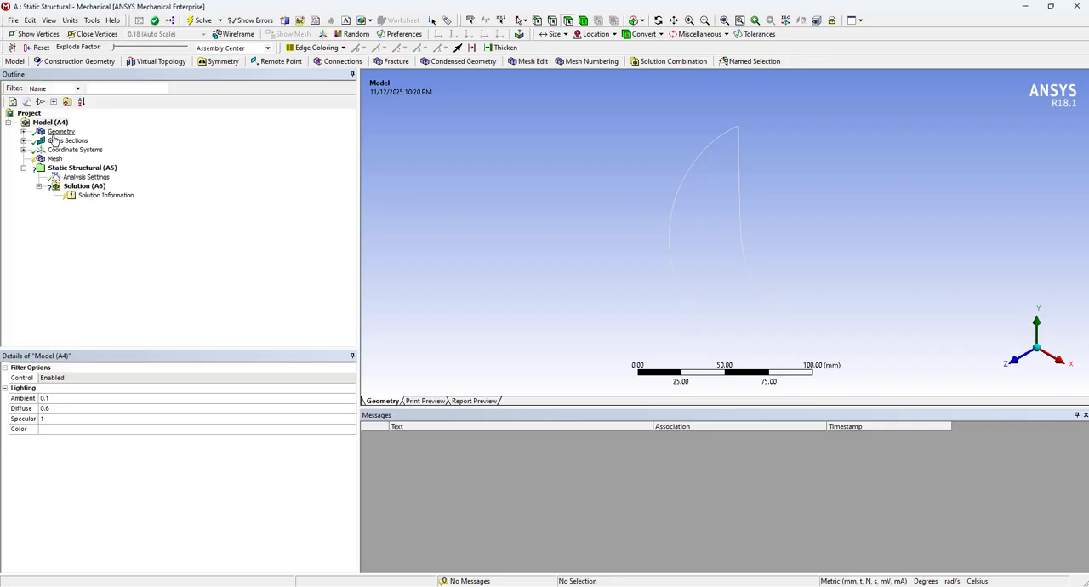
Assign the POX material to the line body
click(56, 133)
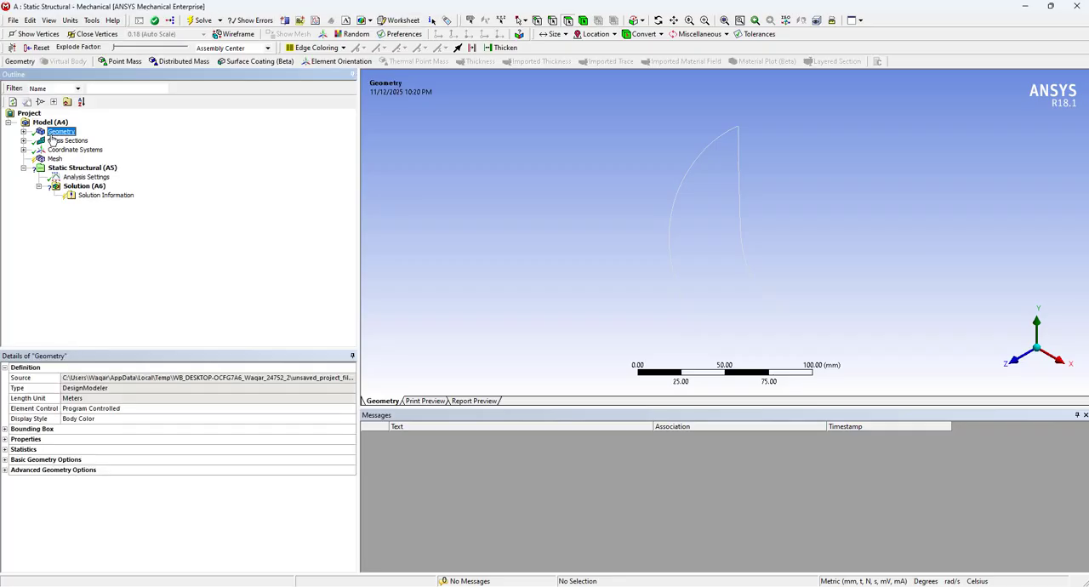
click(24, 132)
click(74, 142)
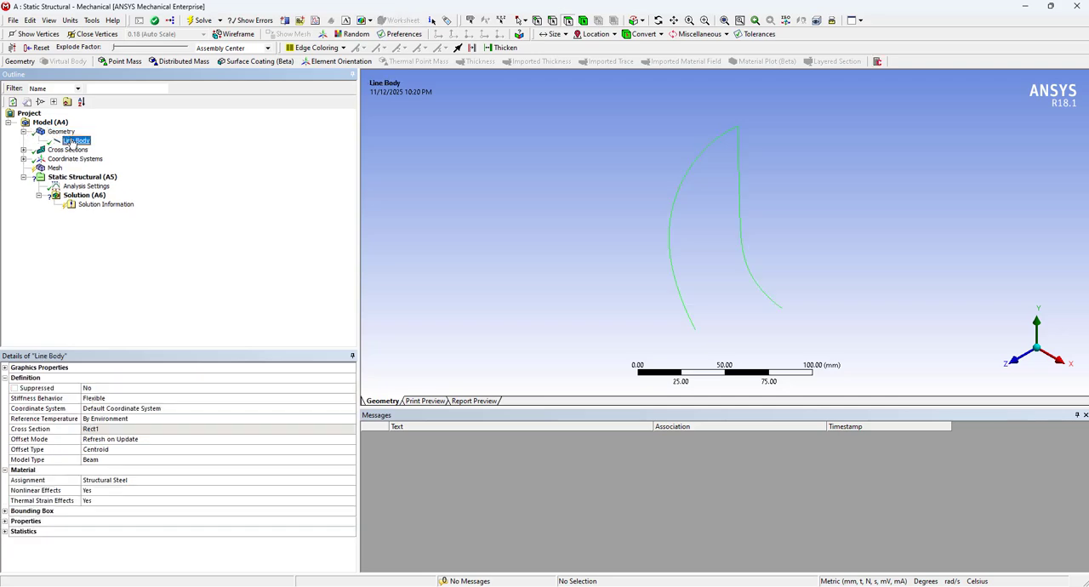
click(68, 481)
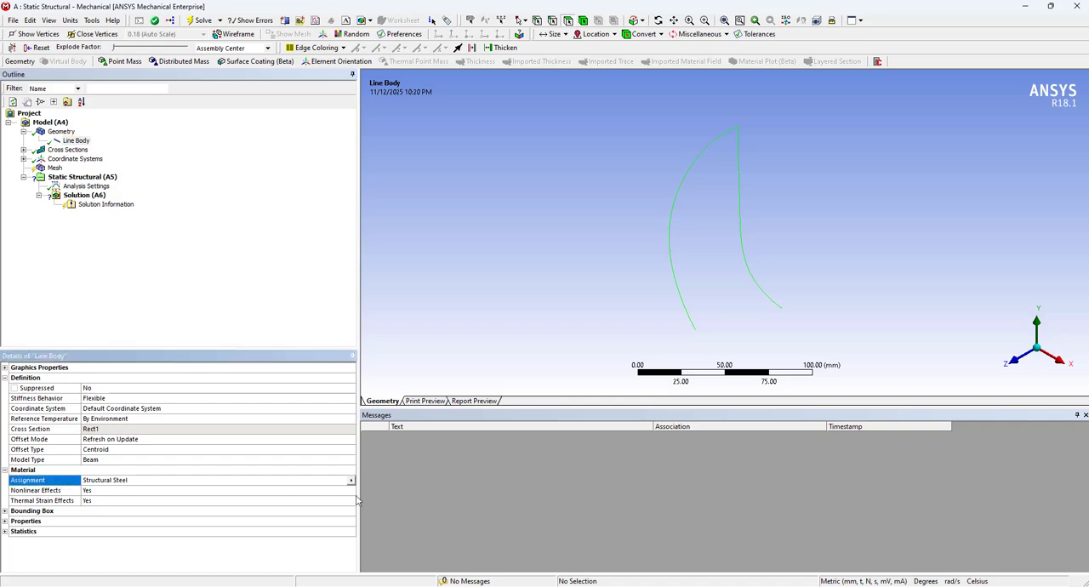
click(351, 481)
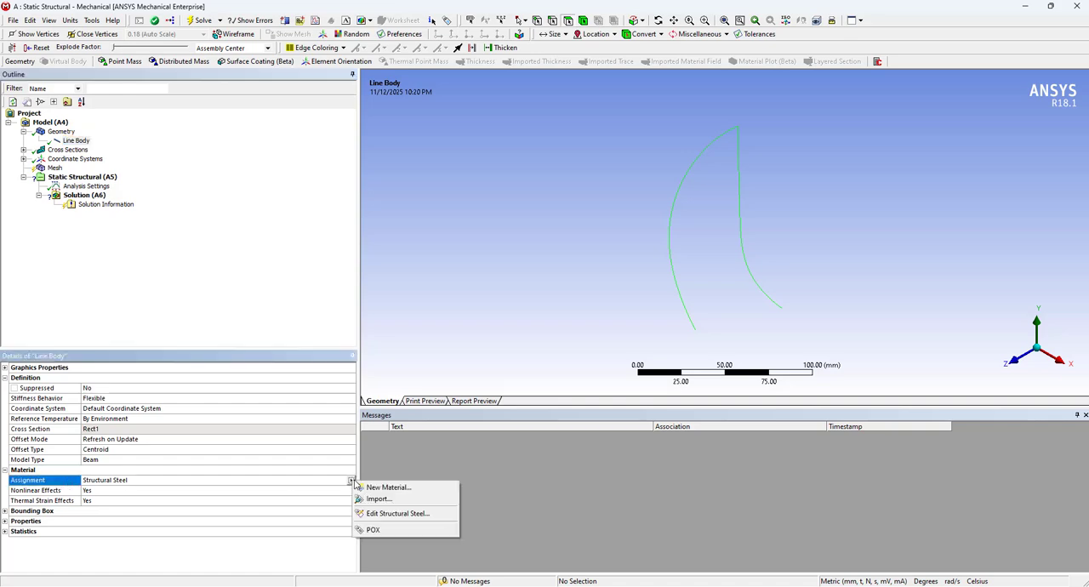
click(388, 529)
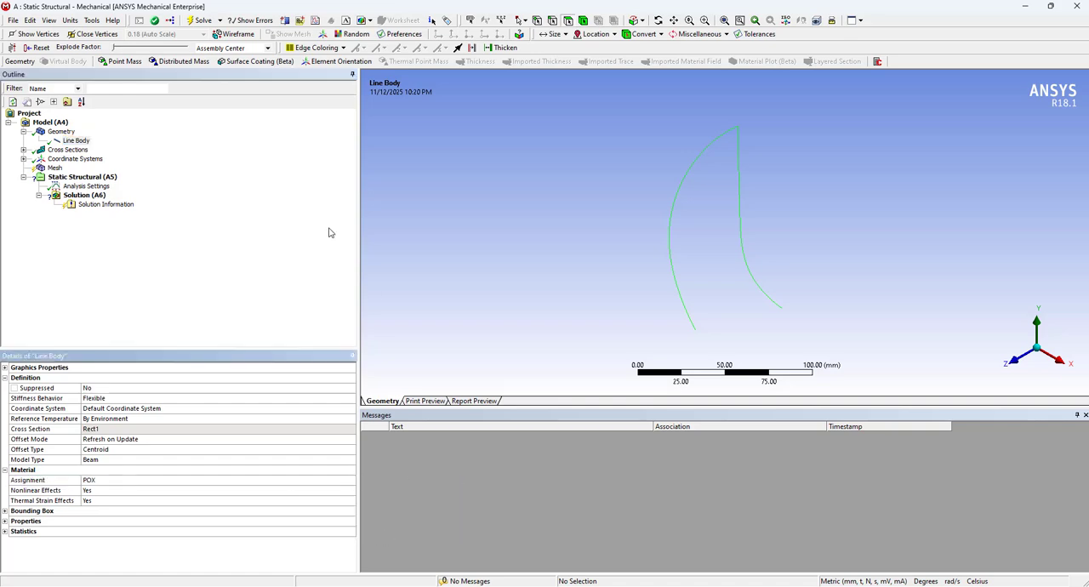
Check the dimensions and physical properties of the imported Rect1 cross section
click(48, 150)
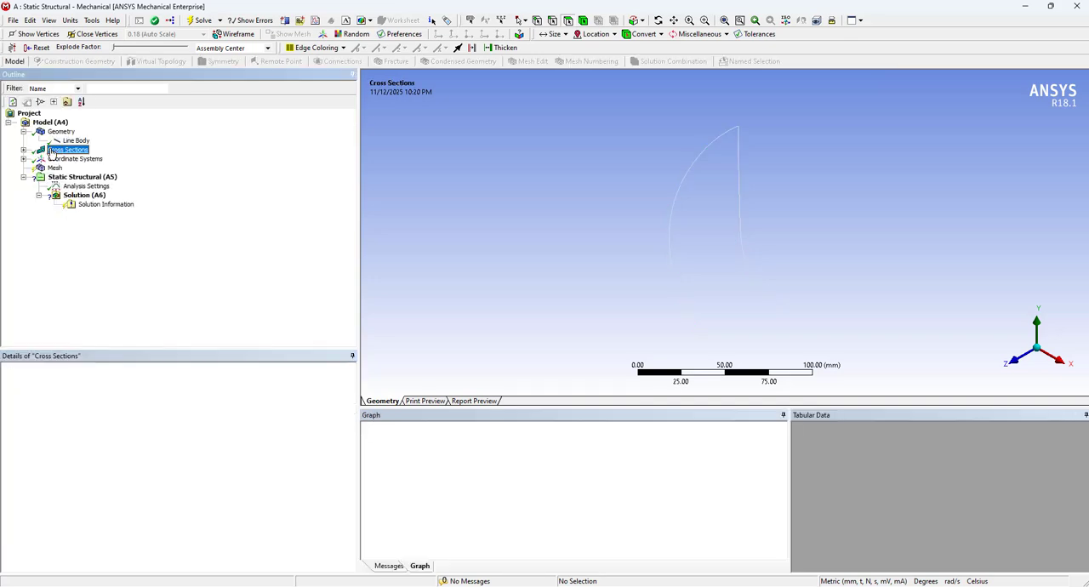
click(24, 150)
click(73, 158)
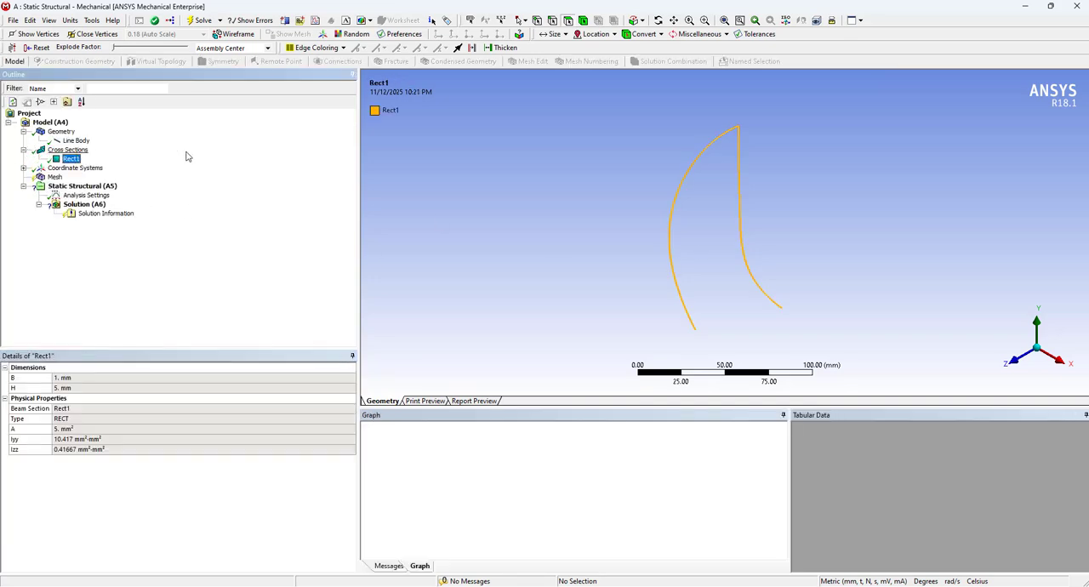
scroll(763, 274, up, 3)
middle_drag(877, 267, 809, 250)
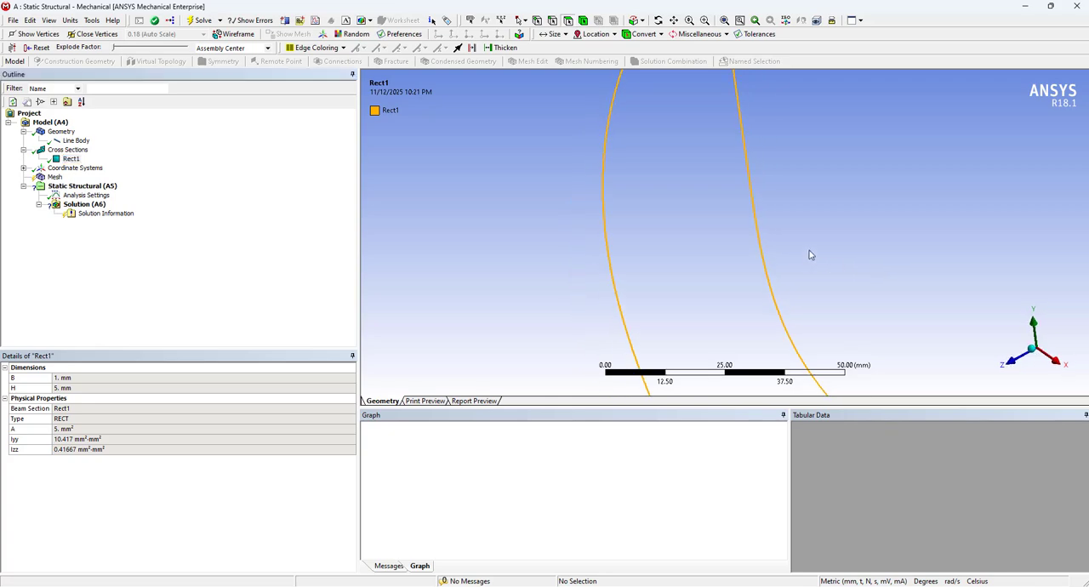
Collapse the geometry and cross-section branches and generate the mesh with default settings
click(23, 149)
click(23, 131)
click(51, 159)
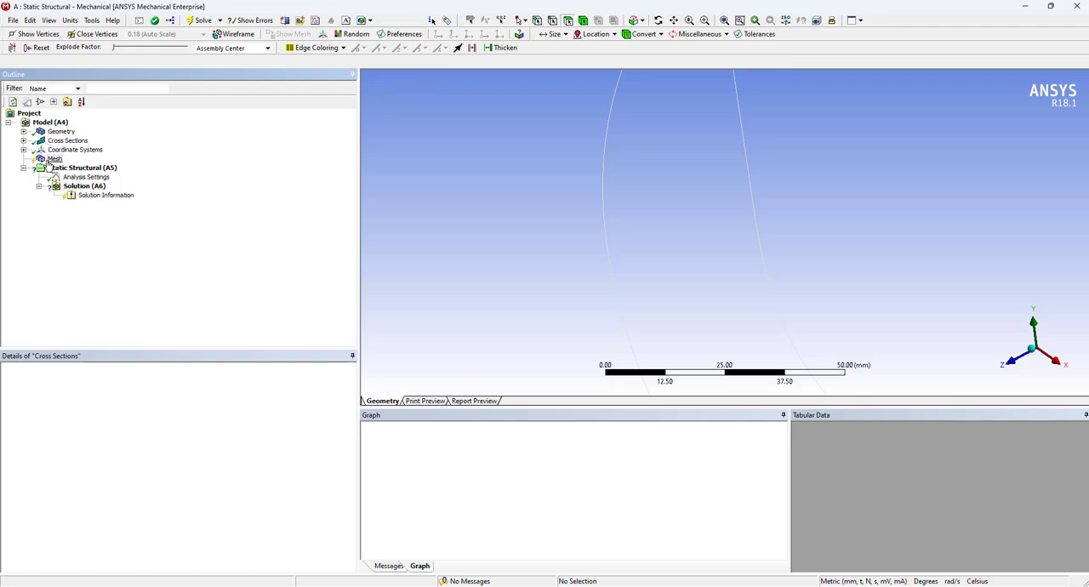
right_click(49, 160)
click(100, 203)
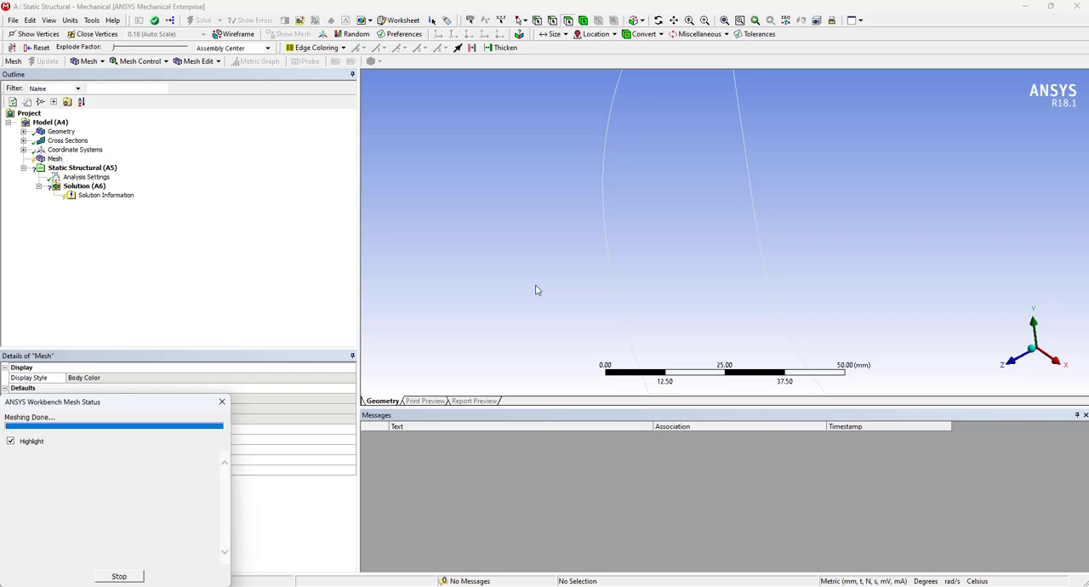
Examine the generated beam mesh along both gripper curves, including the section orientation and element size at the inner curve's bend
scroll(570, 259, up, 4)
scroll(569, 255, down, 6)
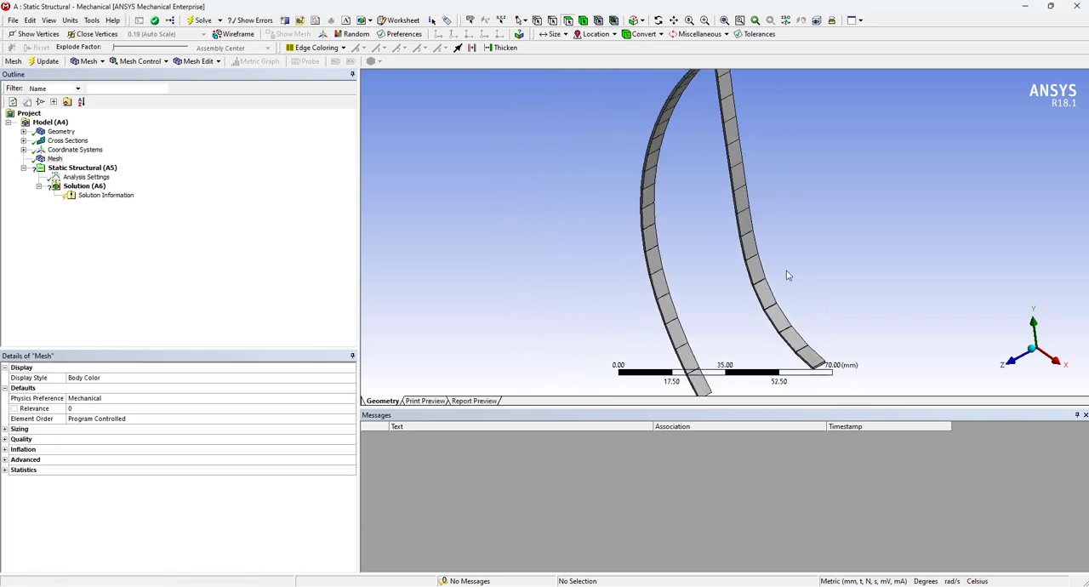
middle_drag(787, 274, 890, 226)
middle_drag(762, 196, 773, 177)
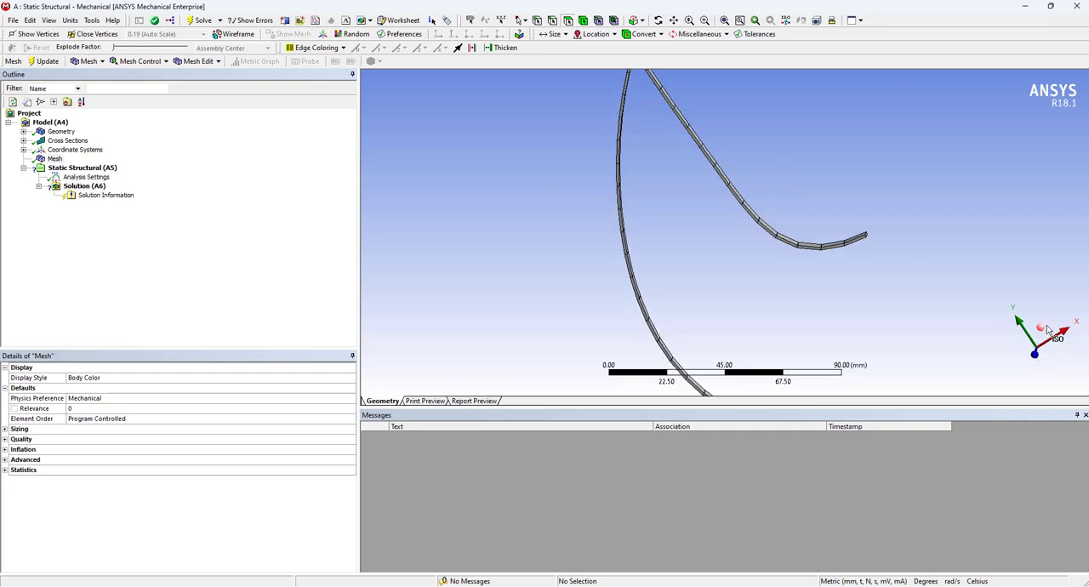
middle_drag(905, 246, 1018, 210)
scroll(882, 274, up, 3)
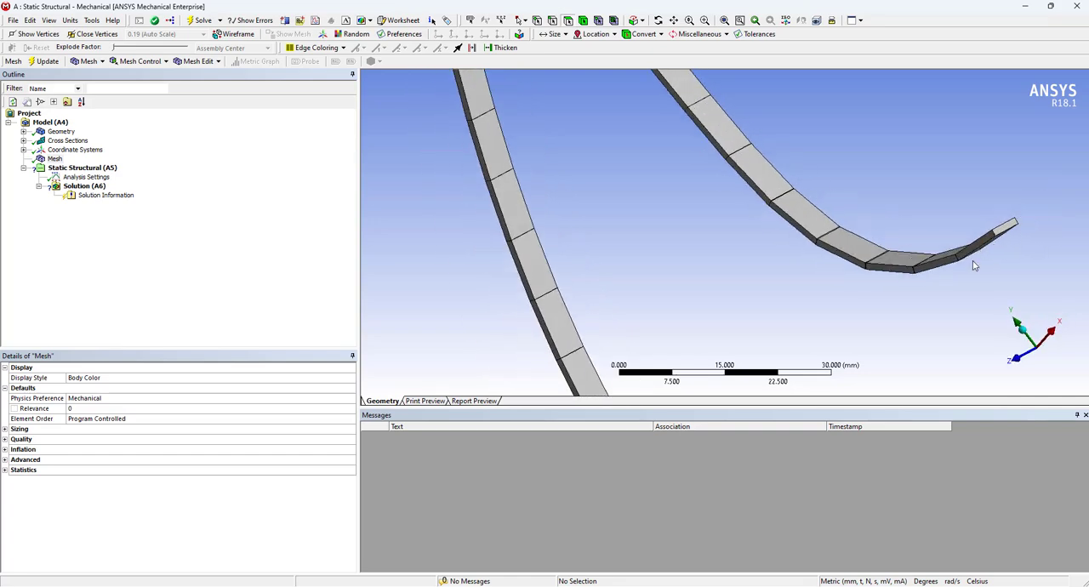
middle_drag(973, 272, 1023, 271)
scroll(850, 211, down, 8)
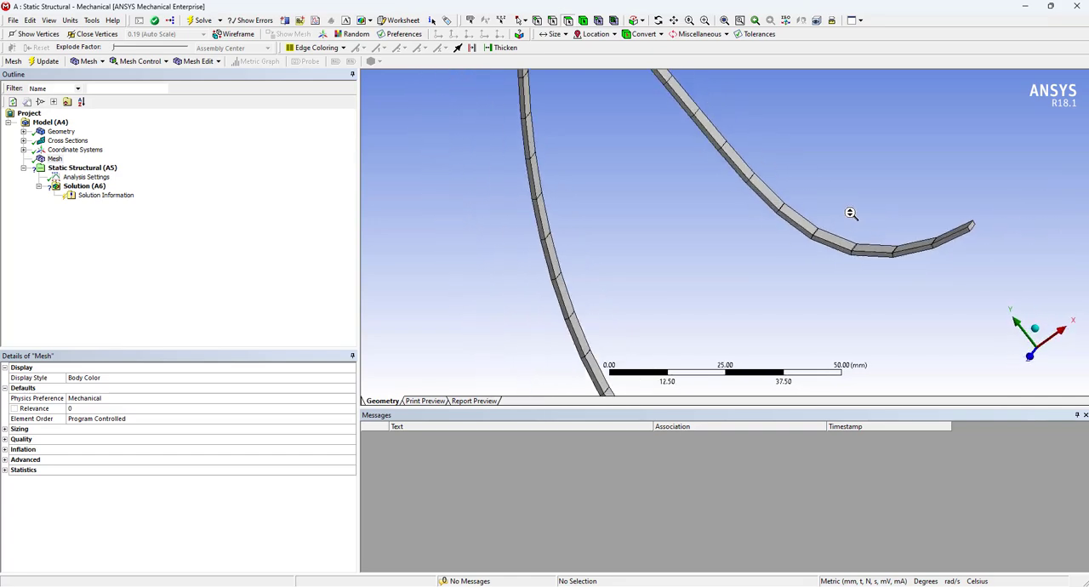
middle_drag(703, 254, 723, 236)
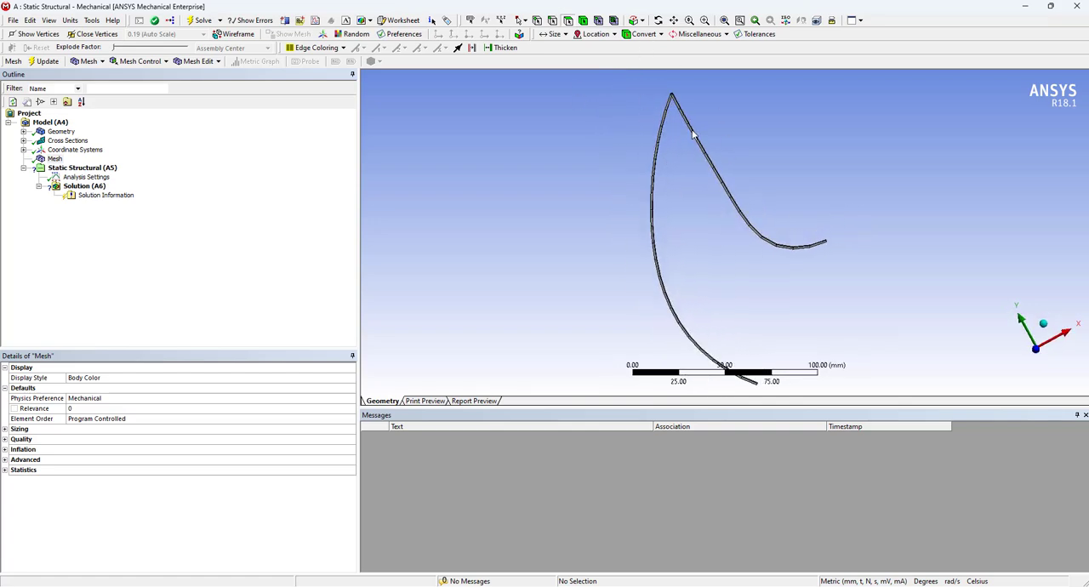
scroll(646, 153, up, 2)
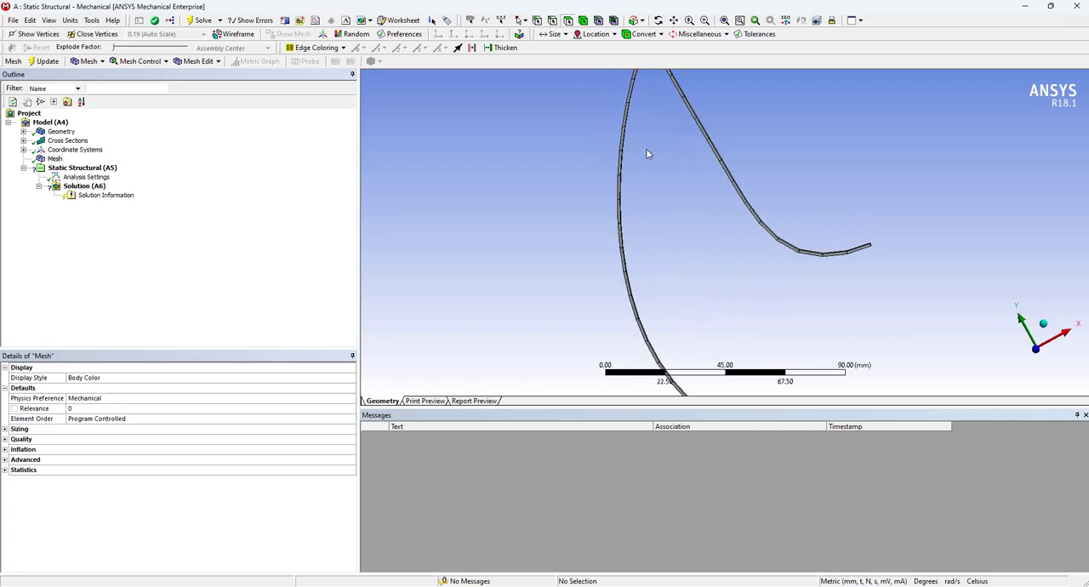
Add a mesh sizing control scoped to both gripper curve edges
right_click(54, 159)
mouse_move(136, 168)
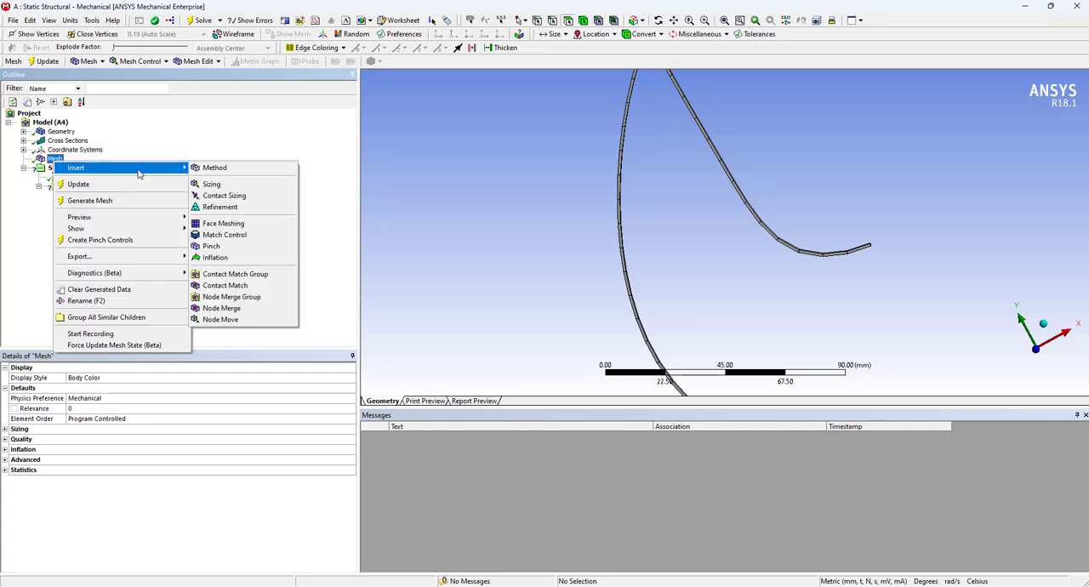
click(246, 182)
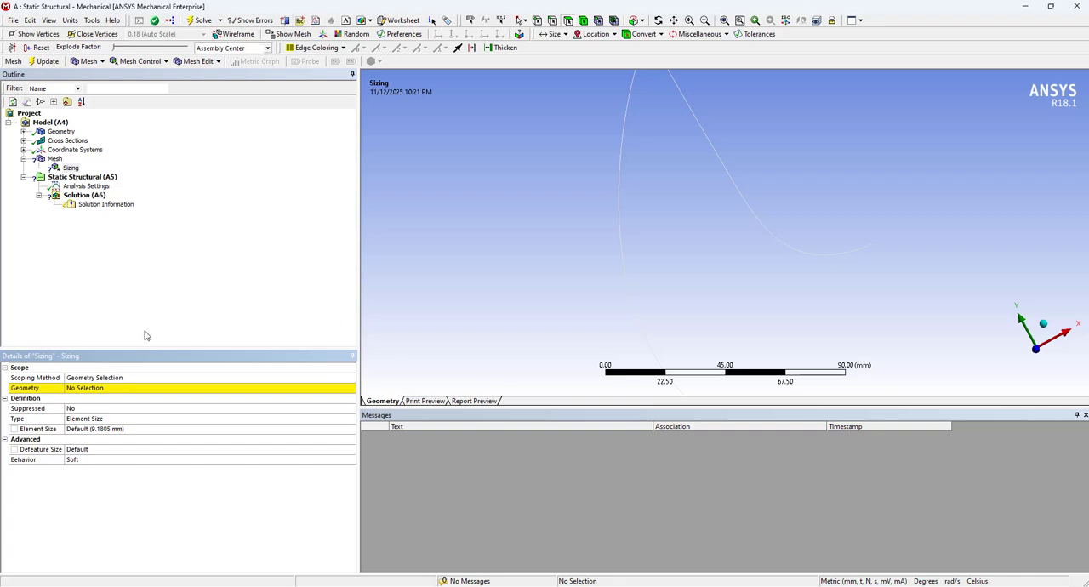
click(146, 388)
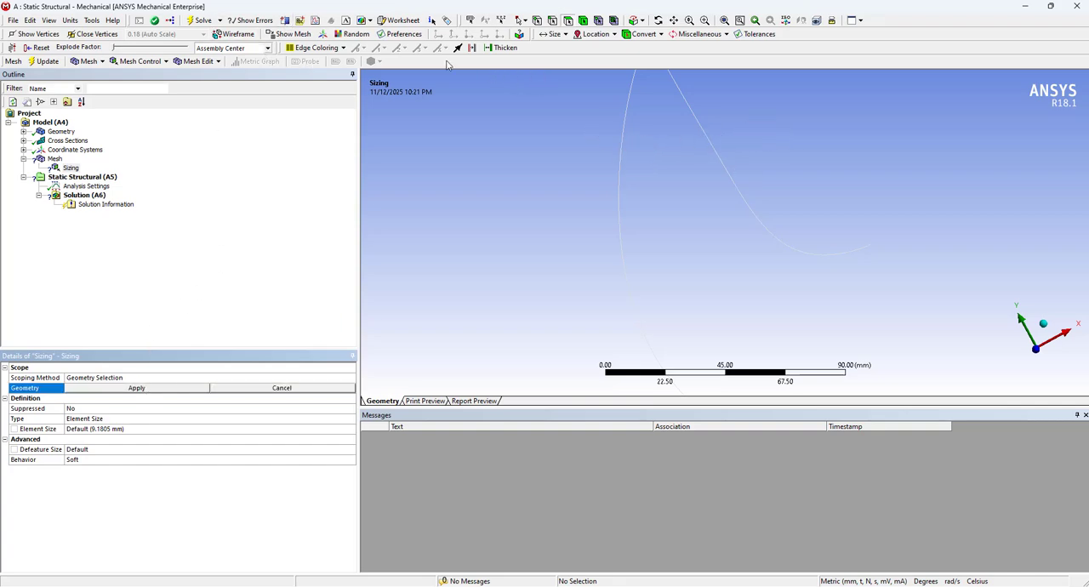
click(550, 21)
click(625, 134)
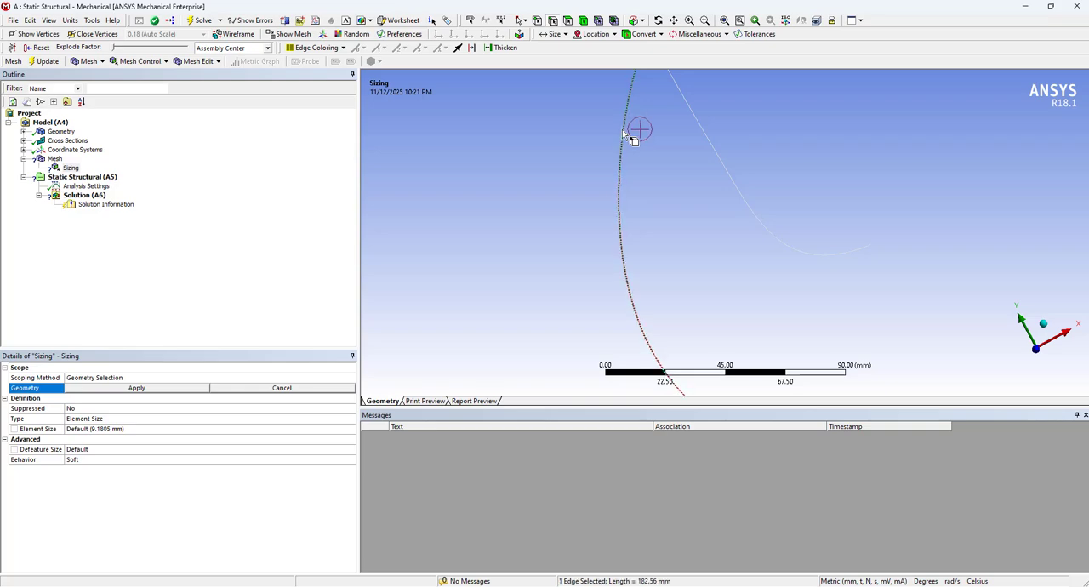
ctrl+click(717, 143)
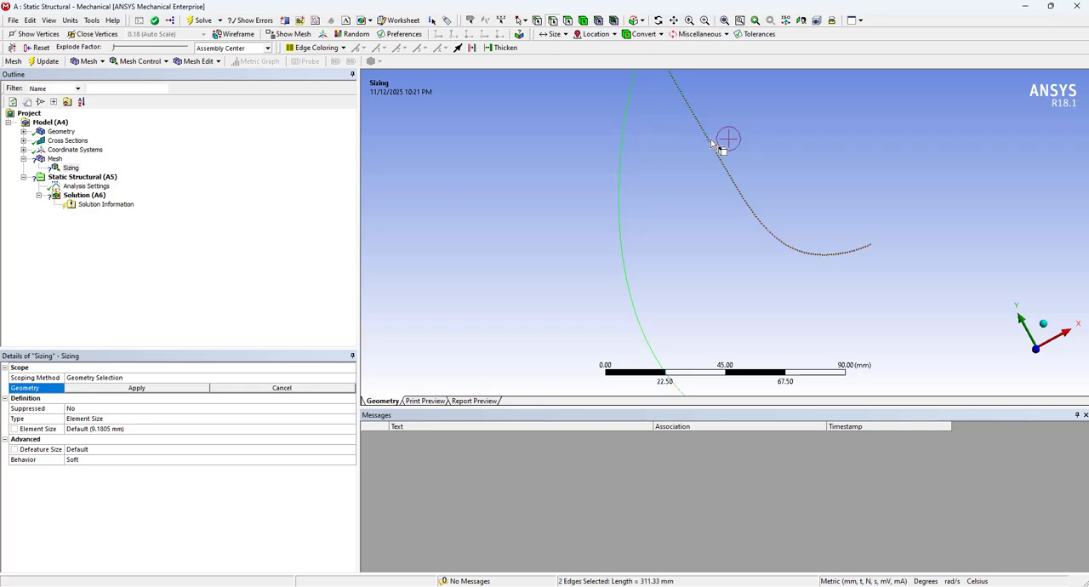
click(150, 389)
Change the edge sizing type to Number of Divisions with 10 divisions and generate the mesh
click(146, 418)
click(352, 419)
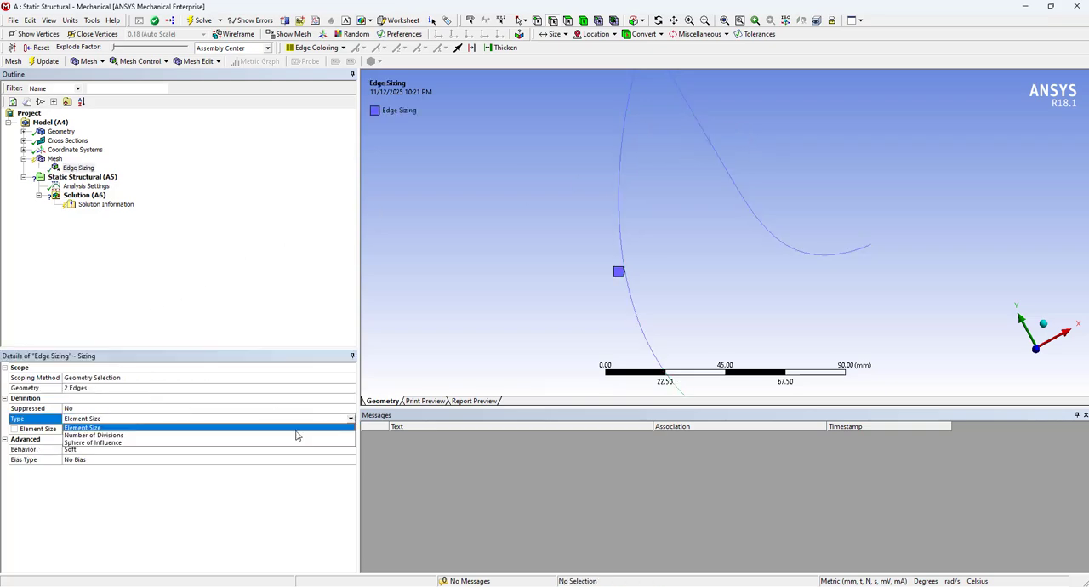
click(295, 437)
click(120, 431)
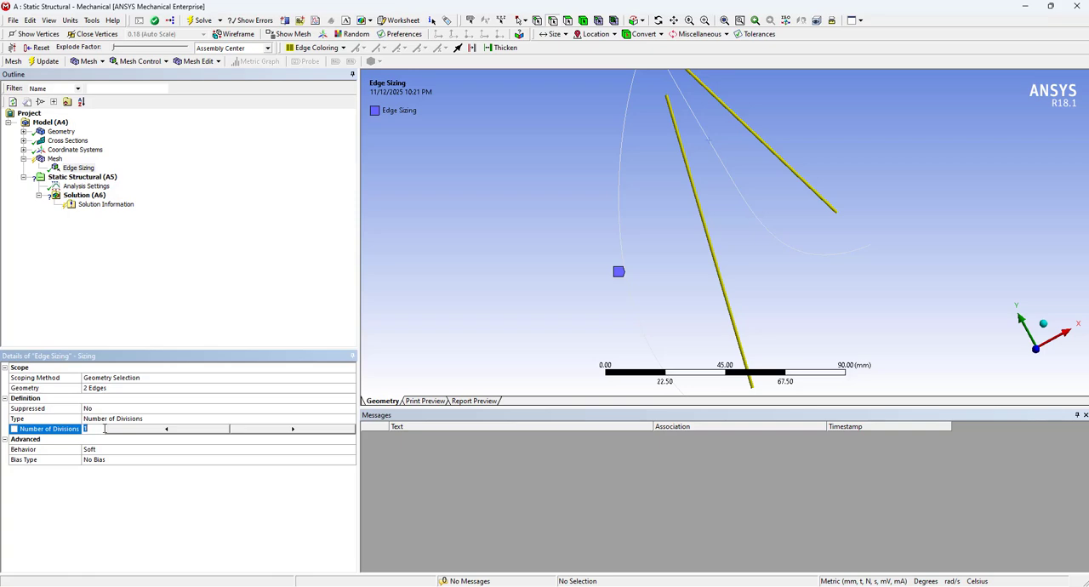
text(10)
key(Return)
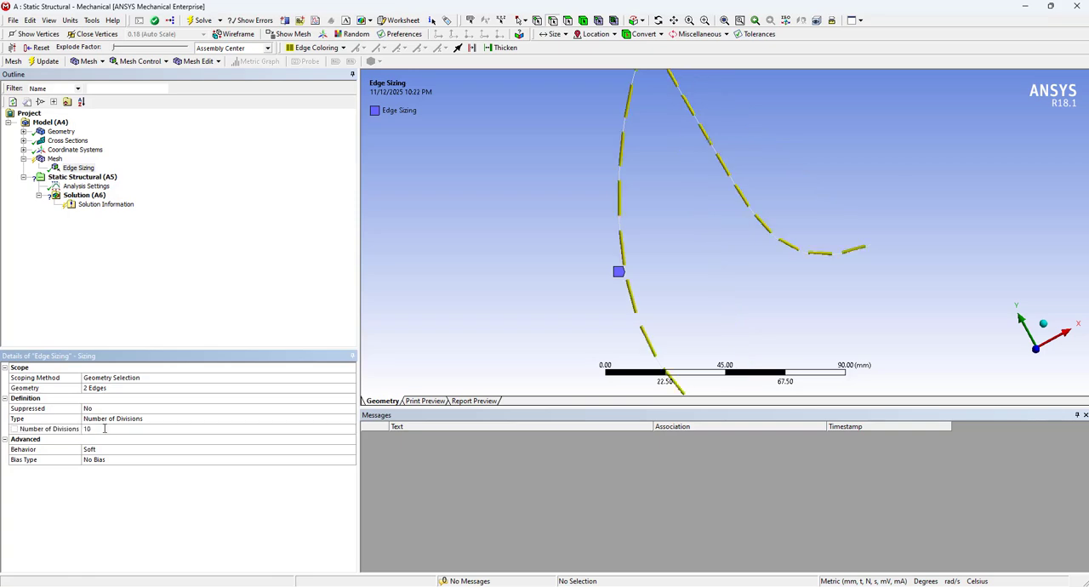
right_click(55, 159)
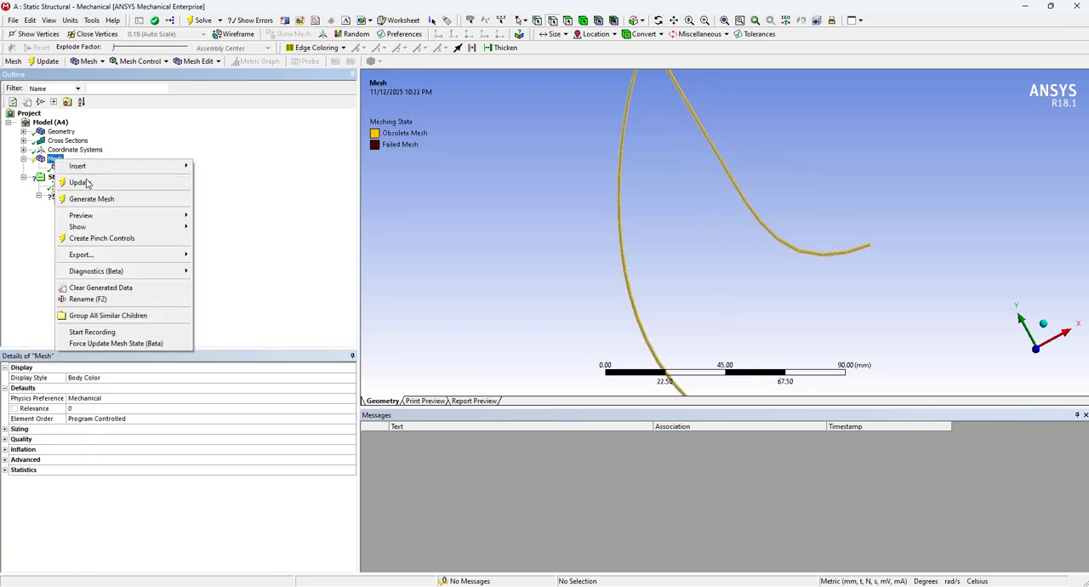
click(98, 199)
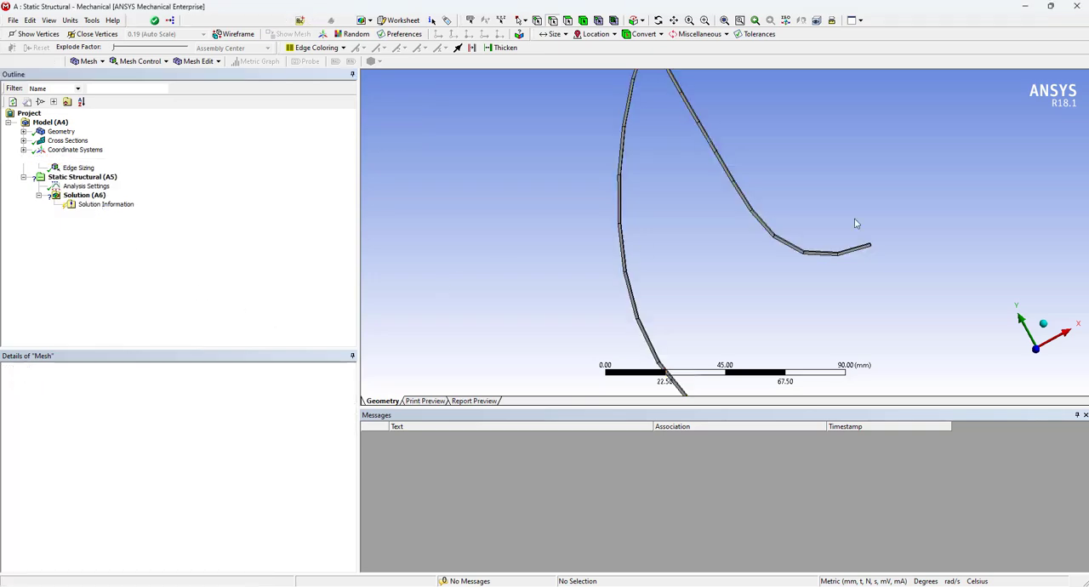
Set the edge sizing to 20 divisions and regenerate the mesh
click(68, 169)
click(90, 429)
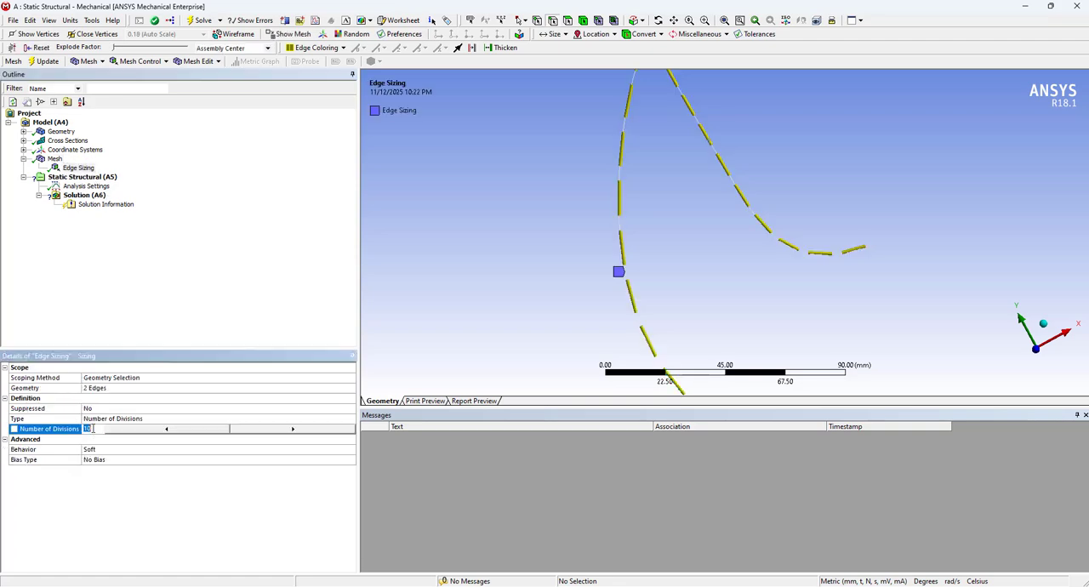
text(20)
key(Return)
click(54, 159)
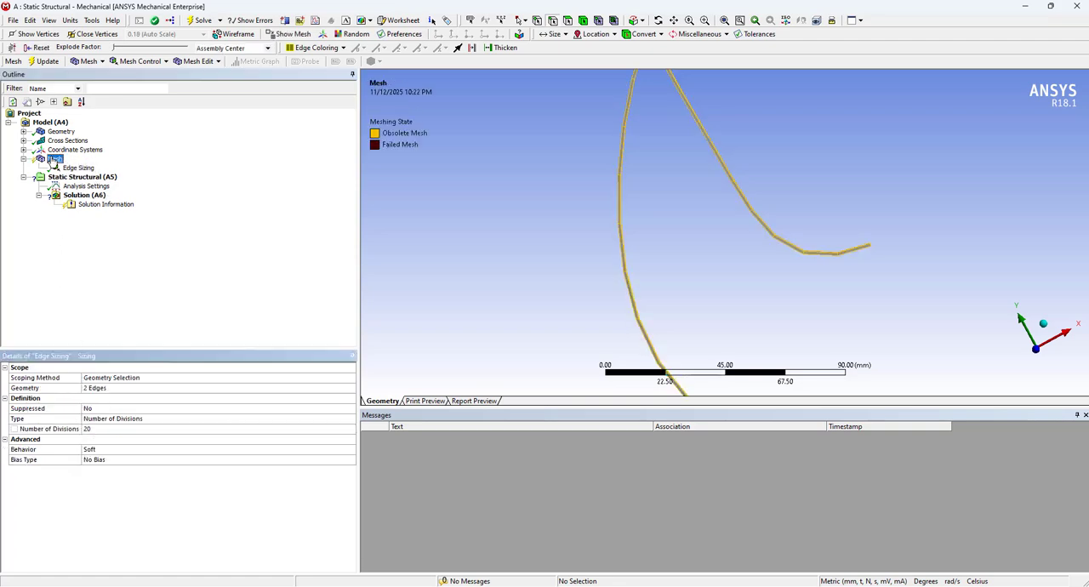
right_click(52, 159)
click(88, 195)
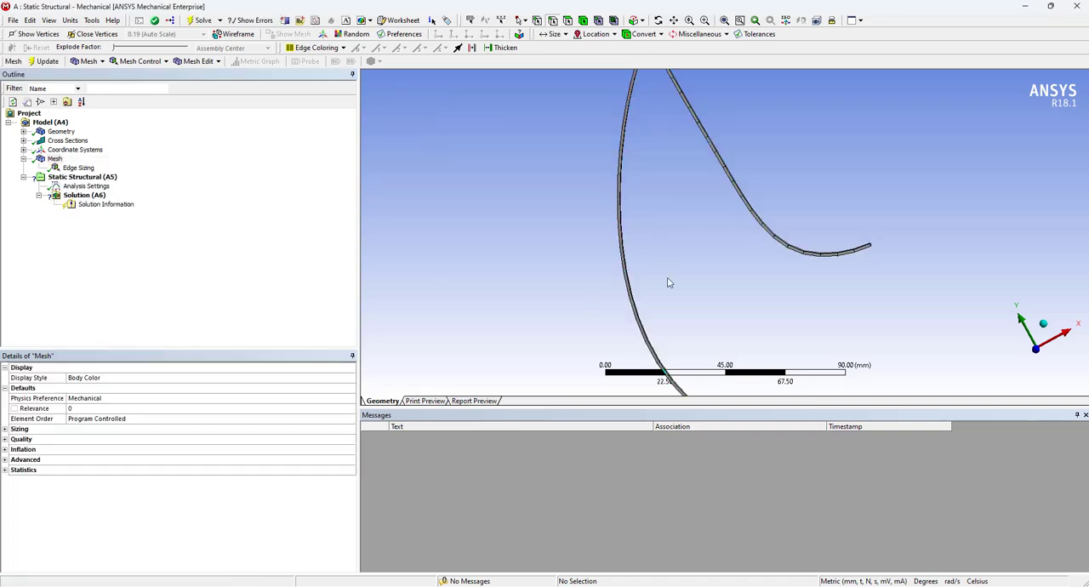
Check the node and element counts in the mesh statistics
scroll(670, 285, down, 2)
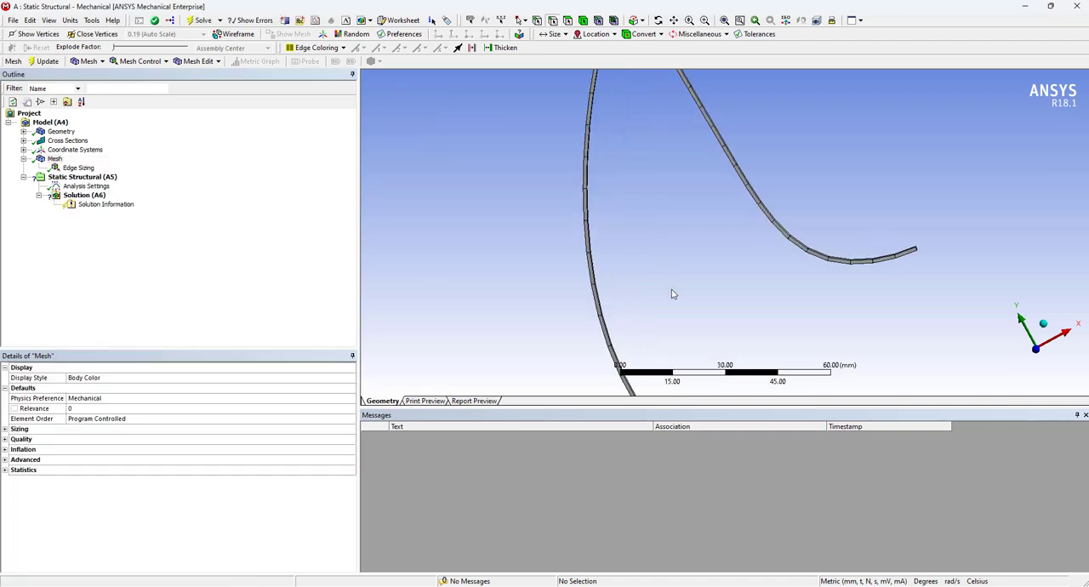
click(6, 471)
click(6, 470)
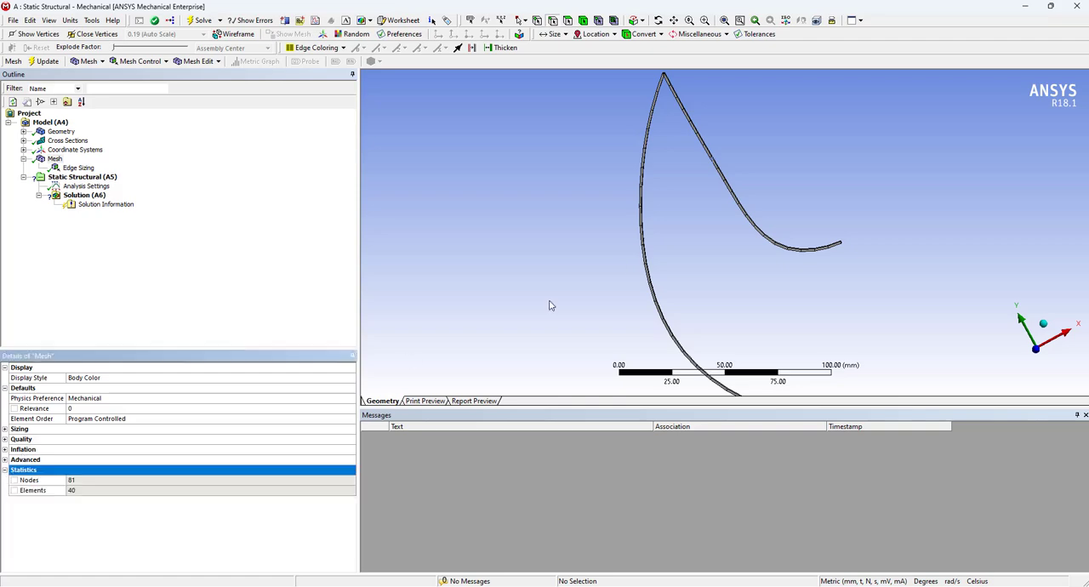
click(81, 492)
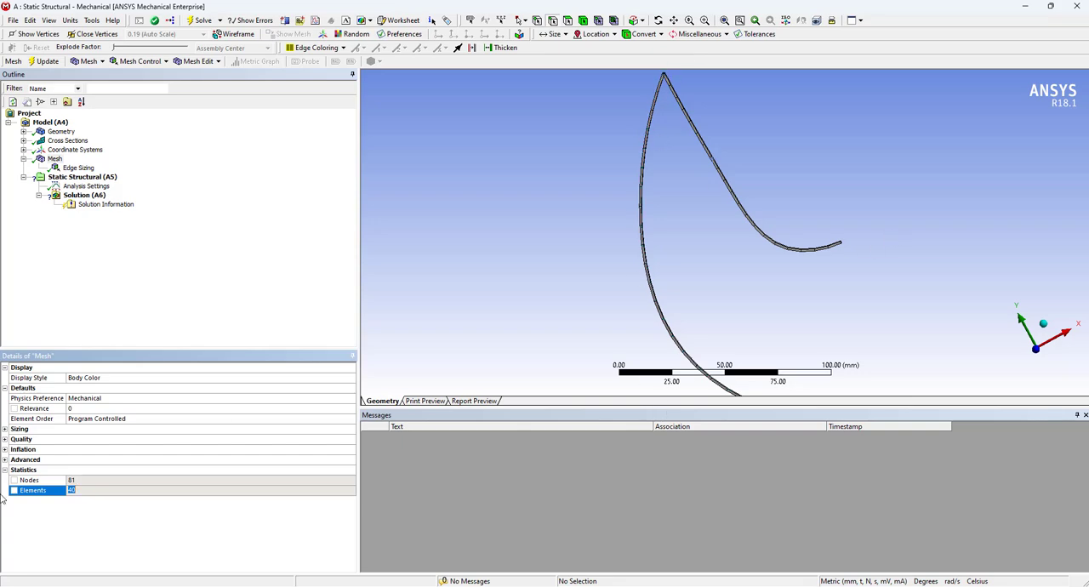
click(82, 480)
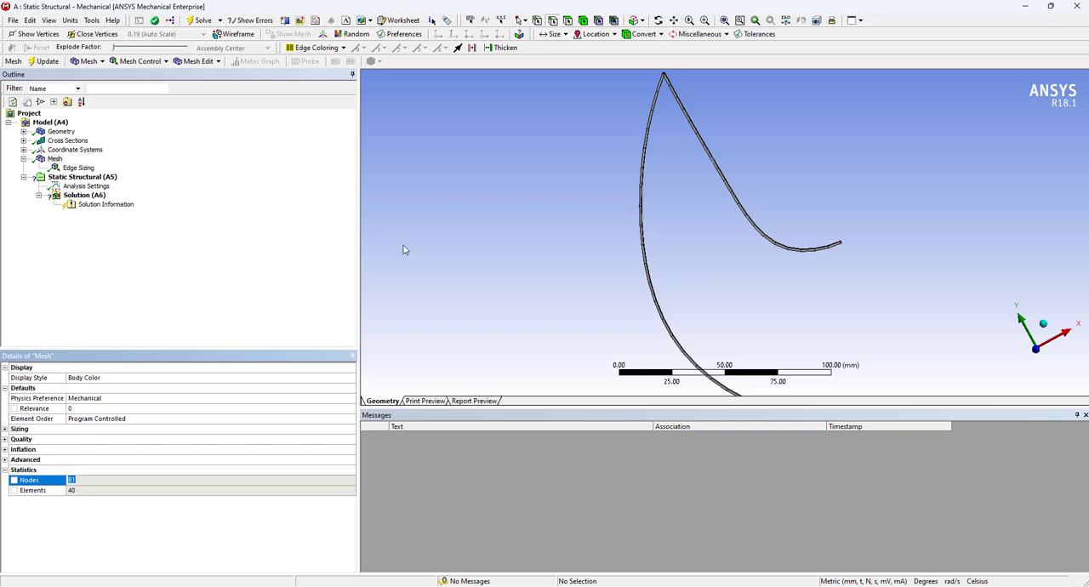
Add a Fixed Rotation support to the static structural analysis at the free end vertex of the inner curve
click(91, 182)
right_click(90, 182)
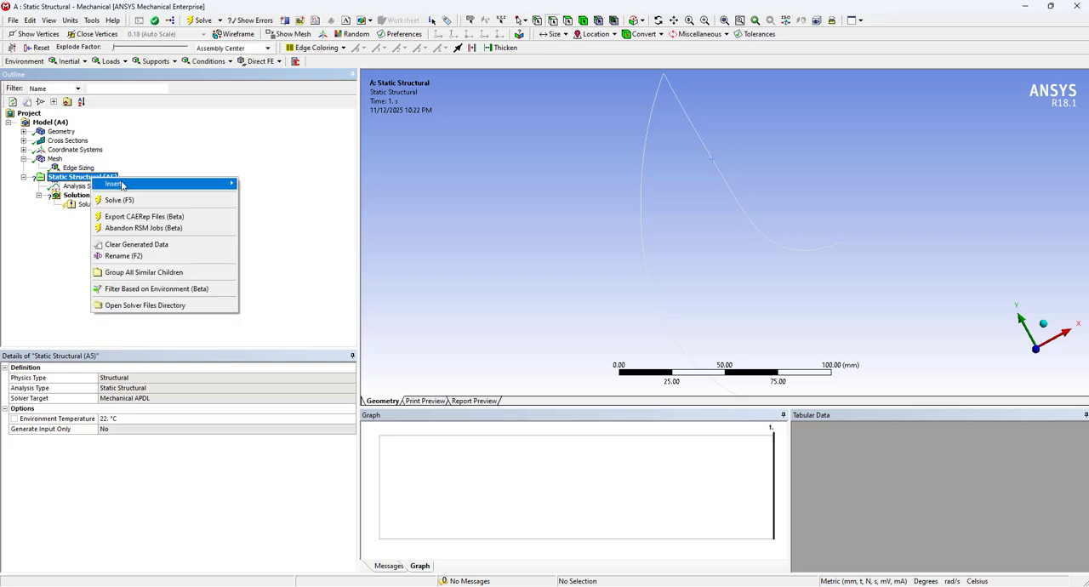
mouse_move(123, 186)
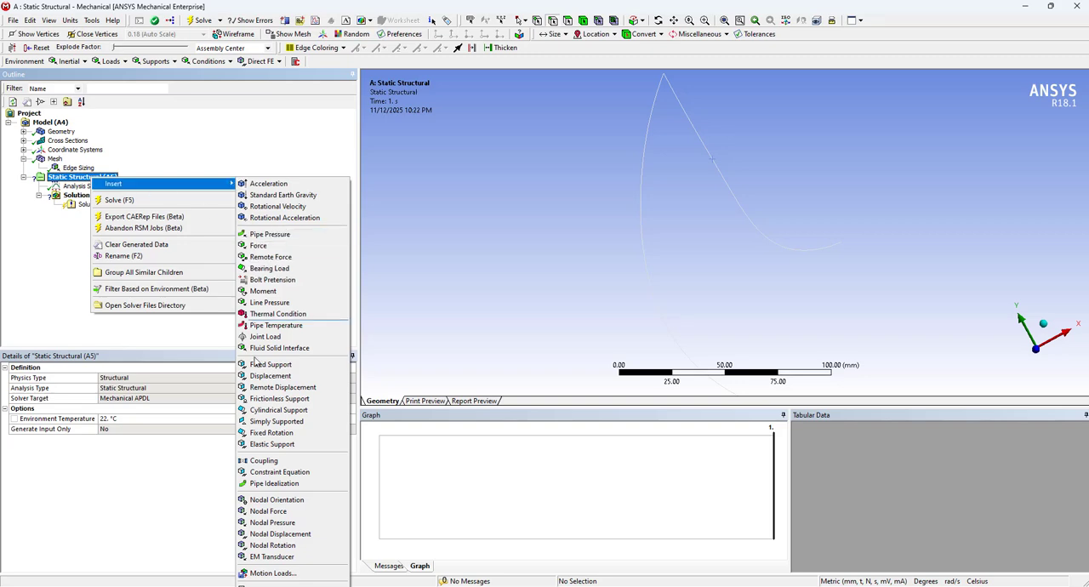
click(286, 435)
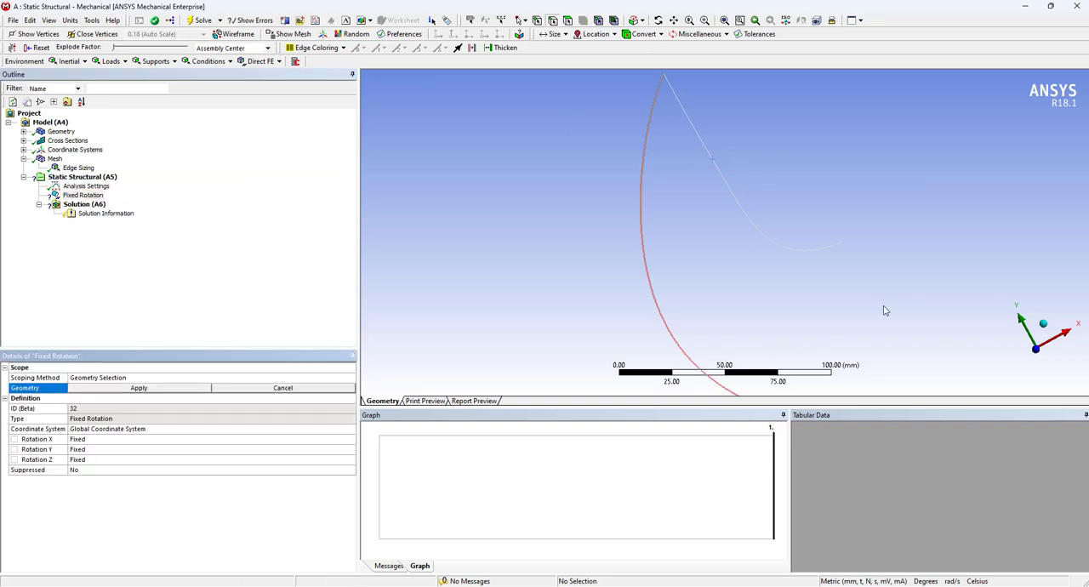
click(537, 23)
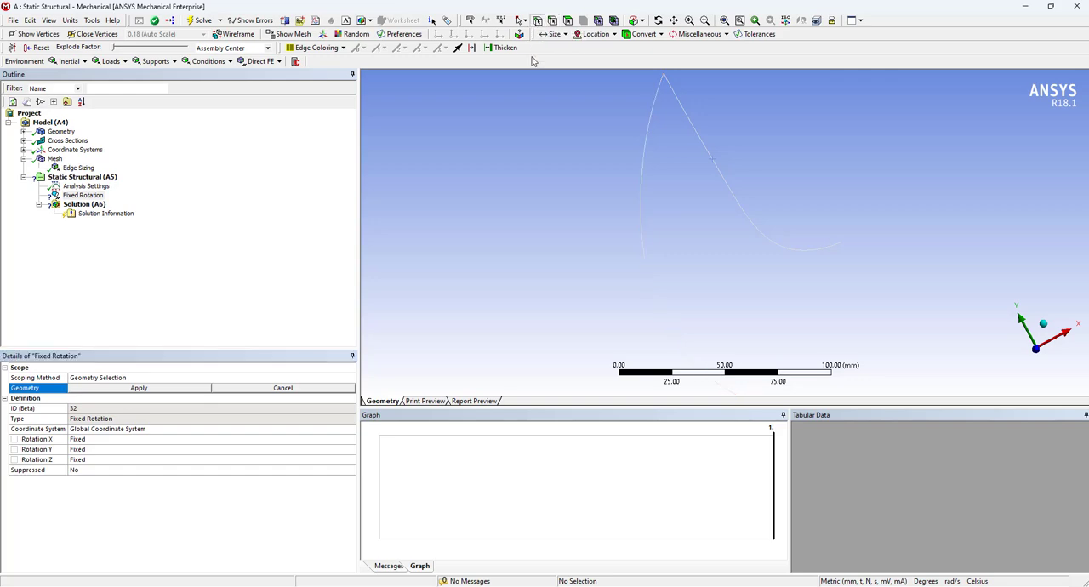
click(843, 244)
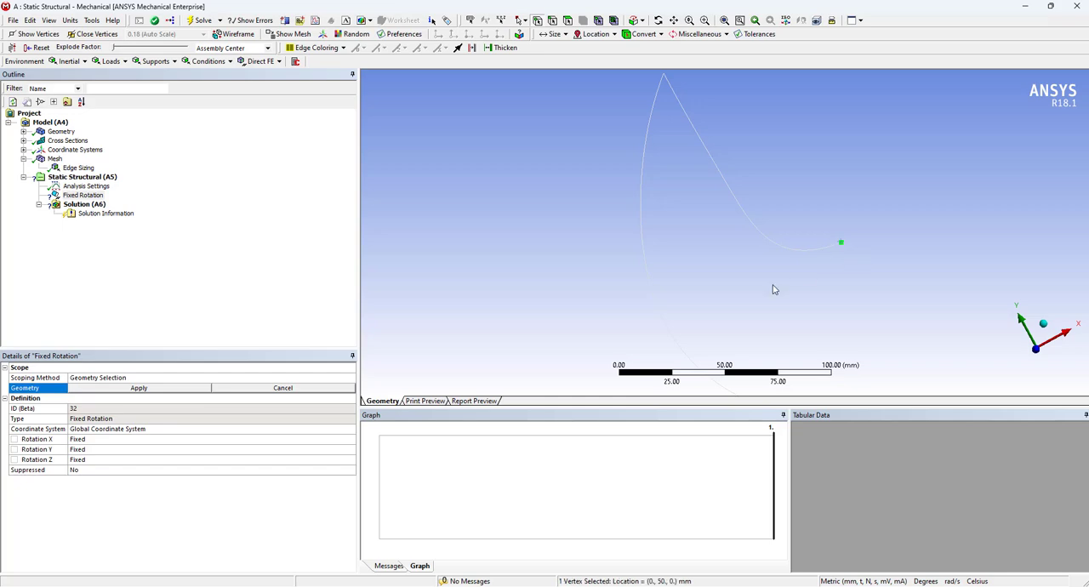
click(140, 388)
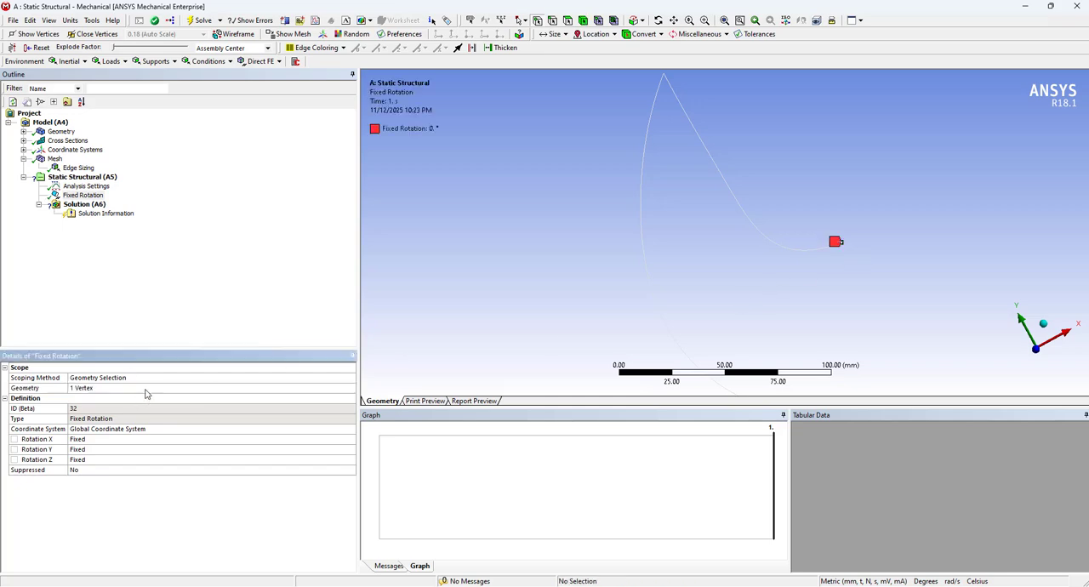
Set Rotation X of the fixed rotation support to Free, keeping Rotation Y and Z fixed
click(105, 451)
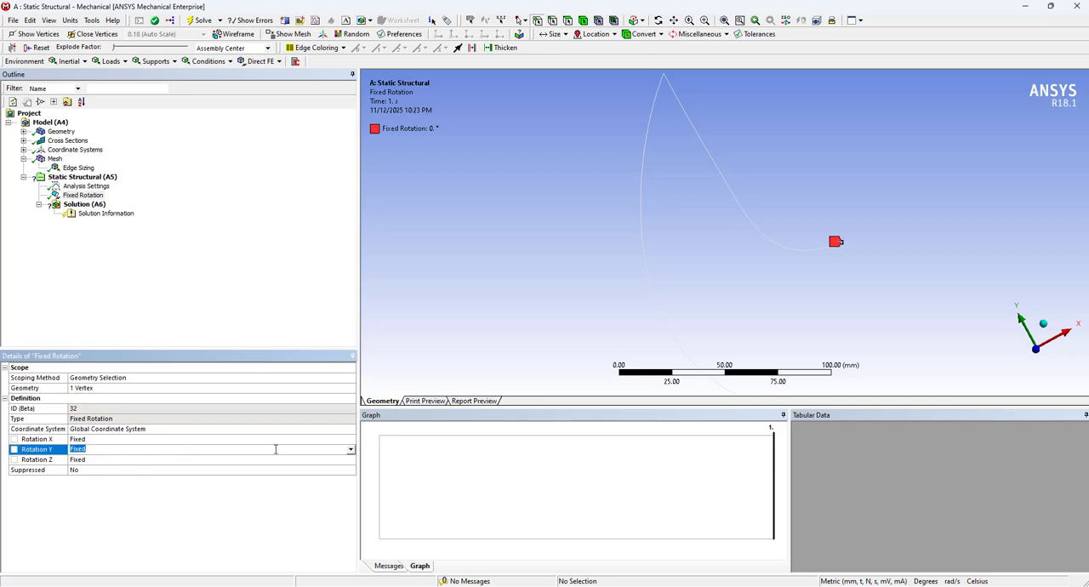
click(351, 439)
click(350, 440)
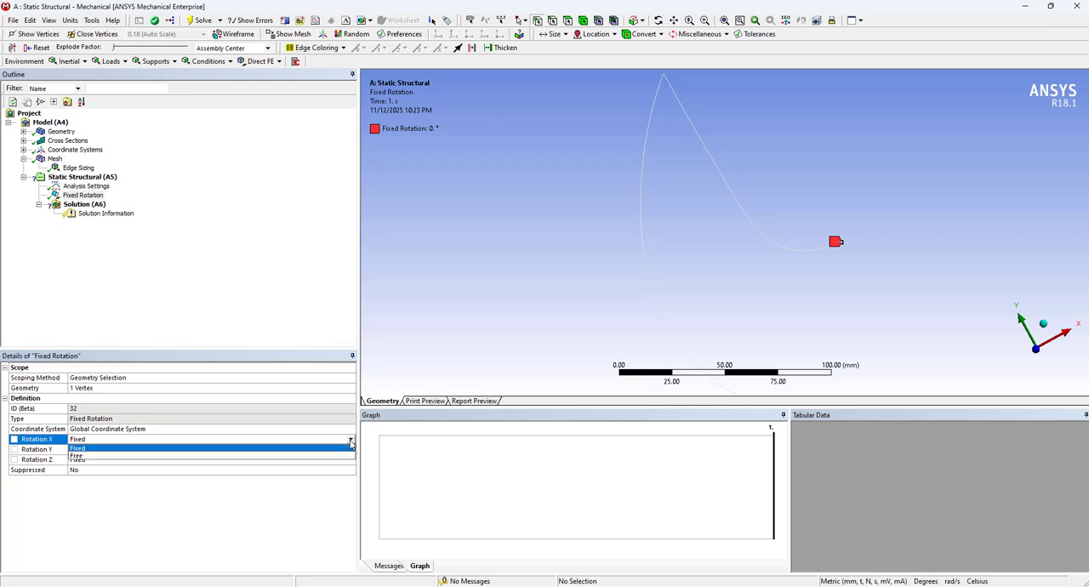
click(340, 456)
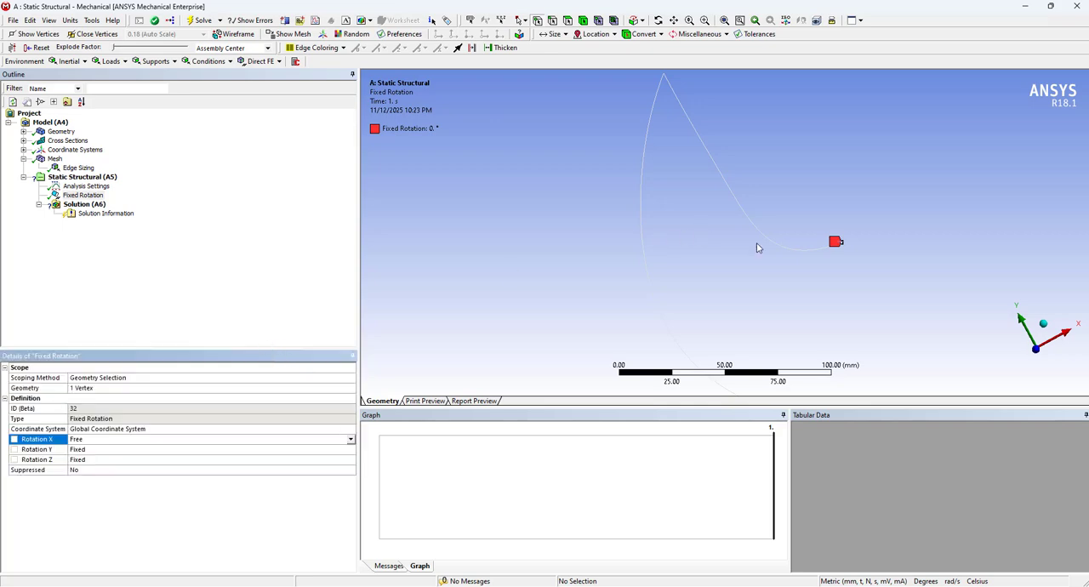
Add a Displacement support scoped to the same end vertex of the inner curve
middle_drag(773, 233, 855, 205)
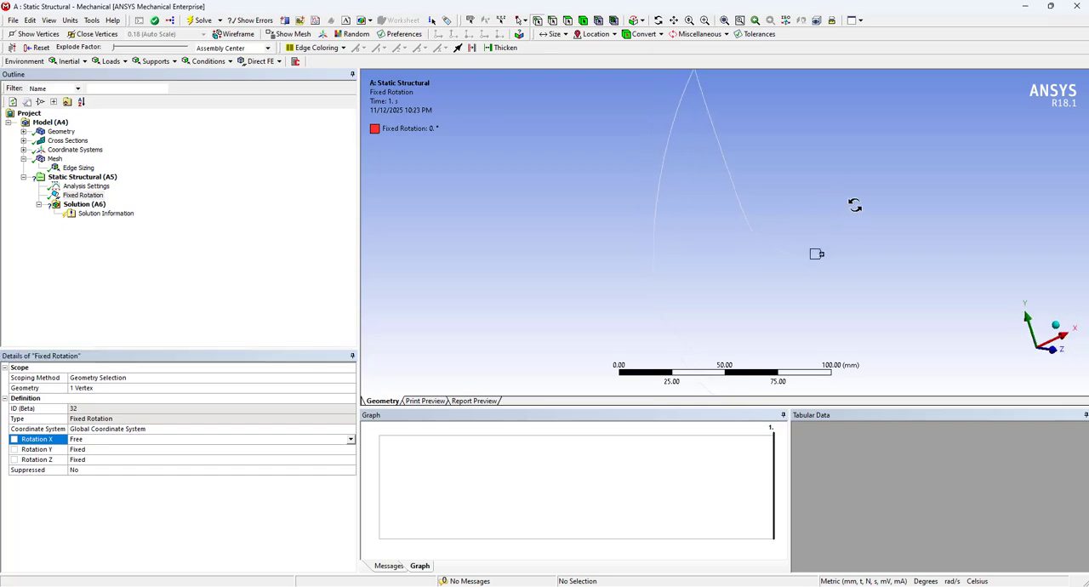
click(82, 177)
right_click(77, 179)
mouse_move(198, 187)
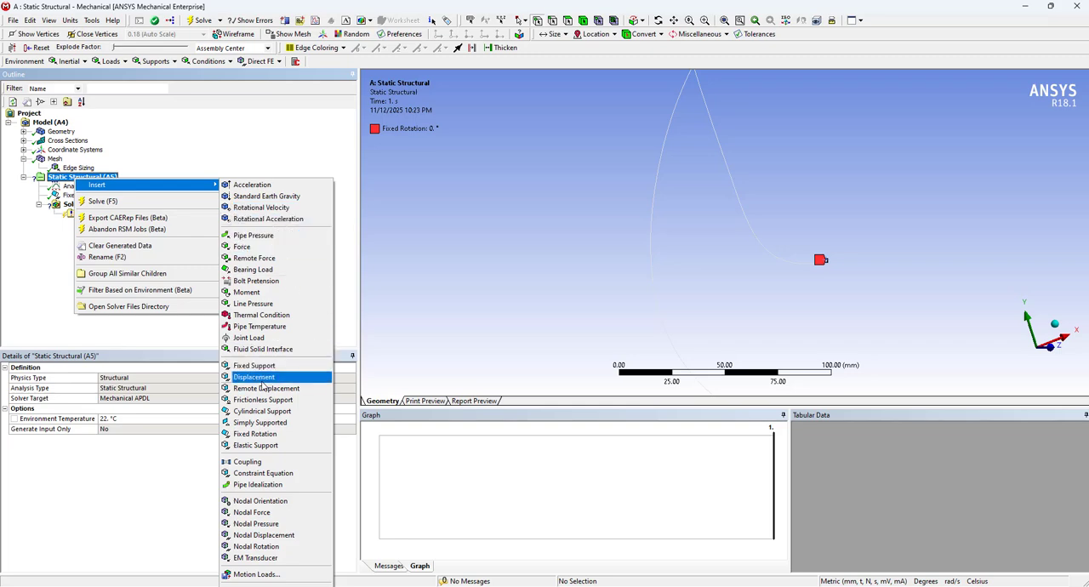
click(260, 378)
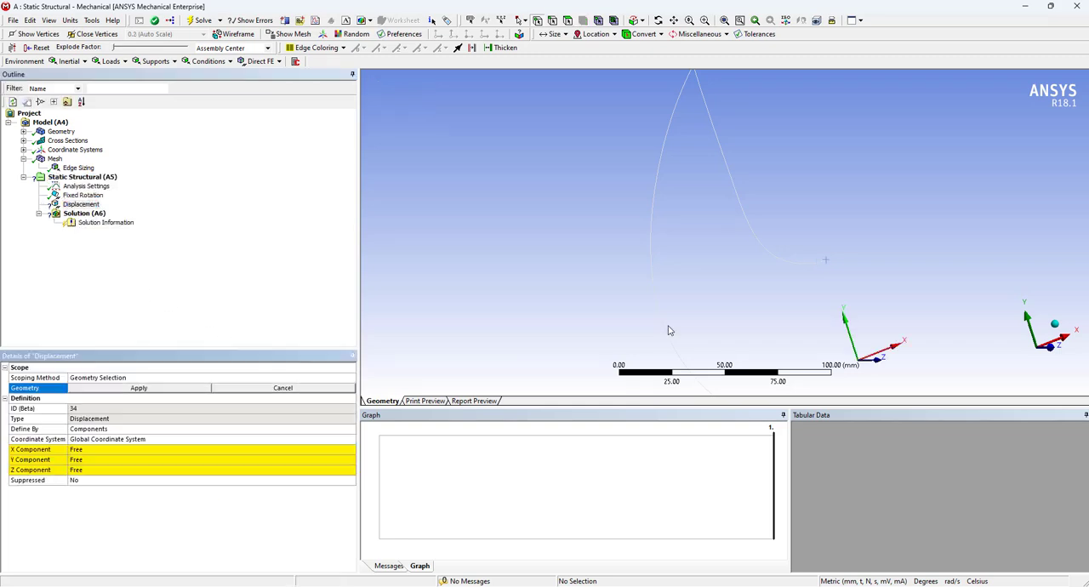
click(831, 262)
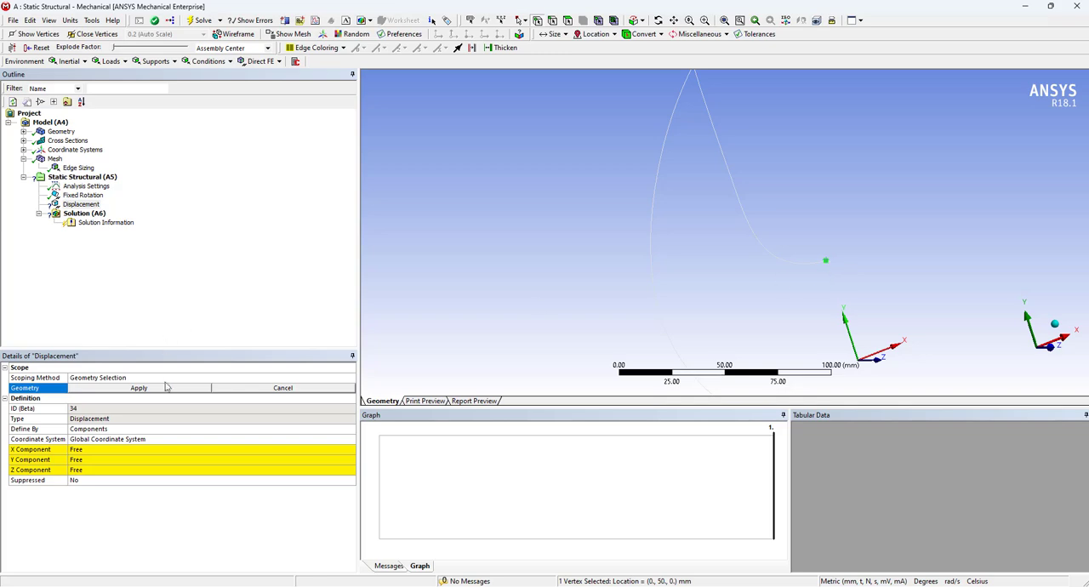
click(139, 388)
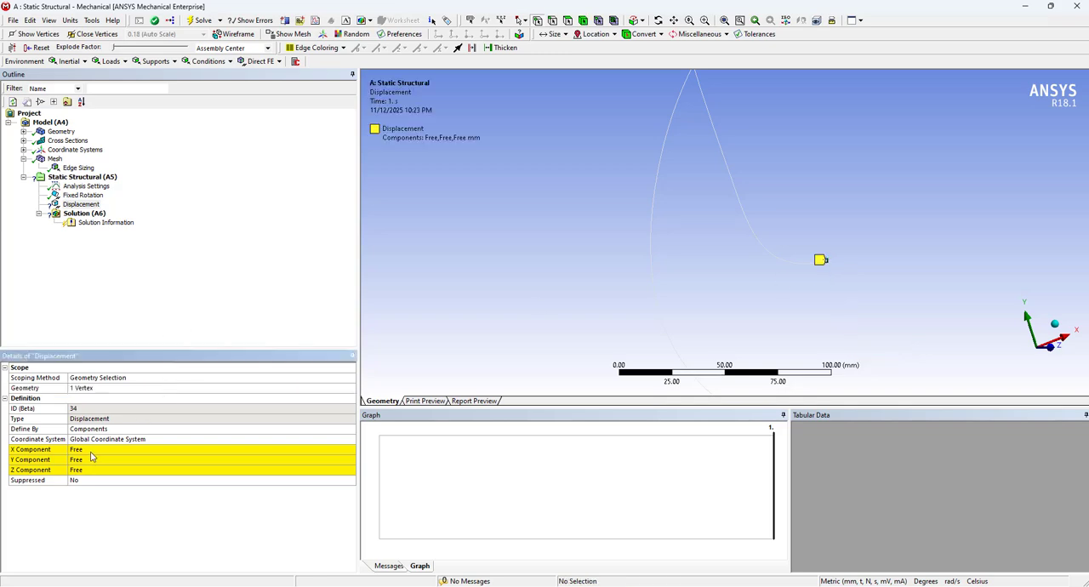
Set the displacement's X component to 0 mm
click(91, 451)
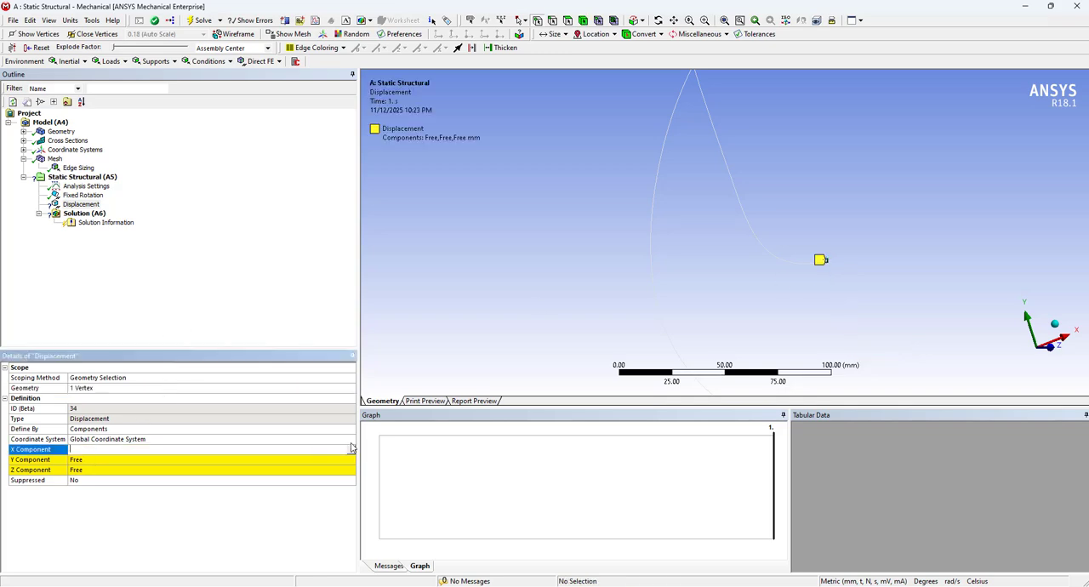
click(351, 449)
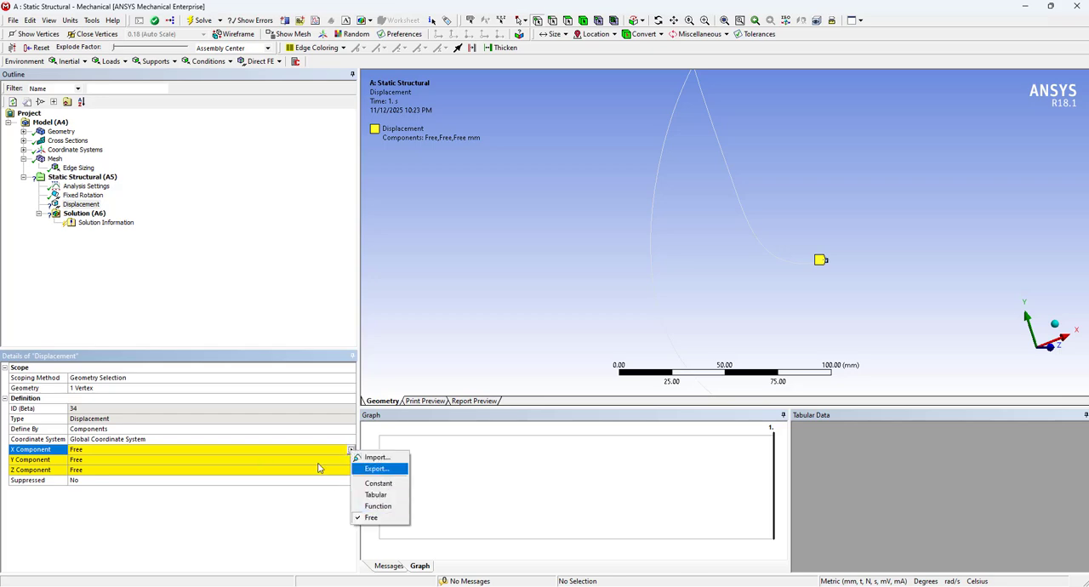
click(290, 451)
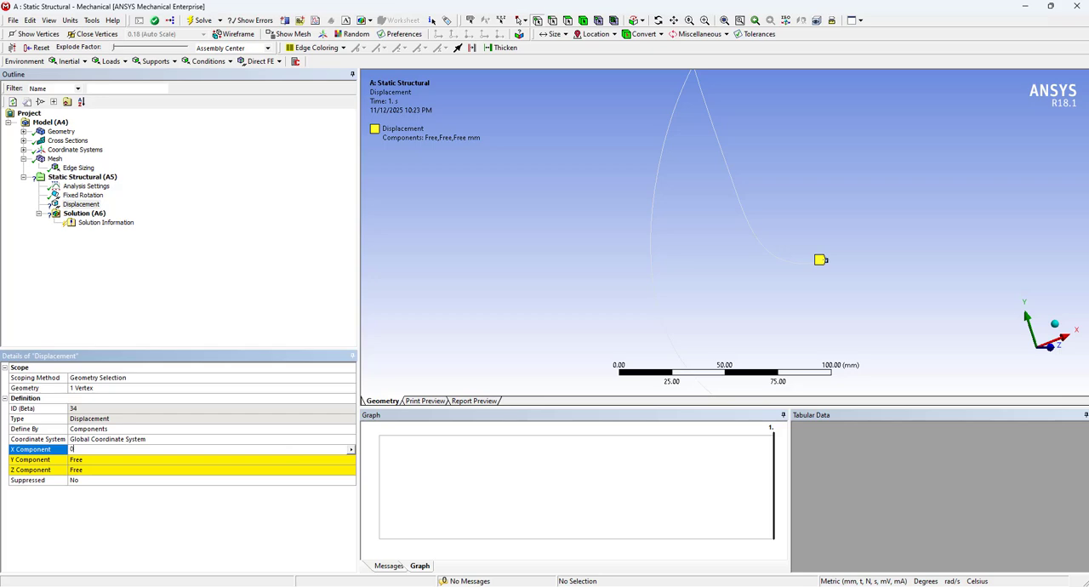
text(0)
key(Return)
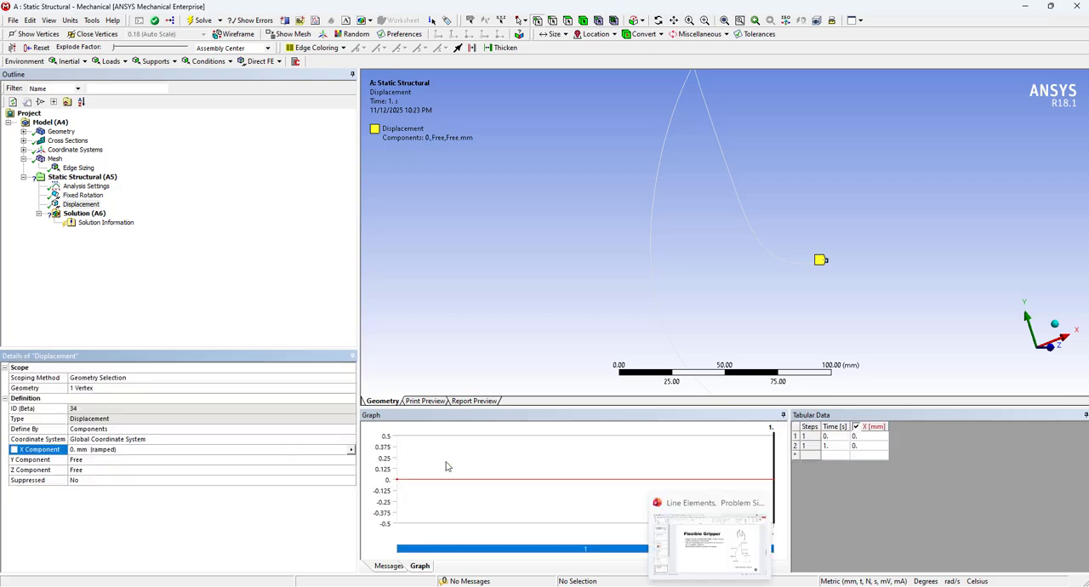
Switch to the PowerPoint slide on the flexible gripper to check the displacement prescribed at P7
key(alt+Tab)
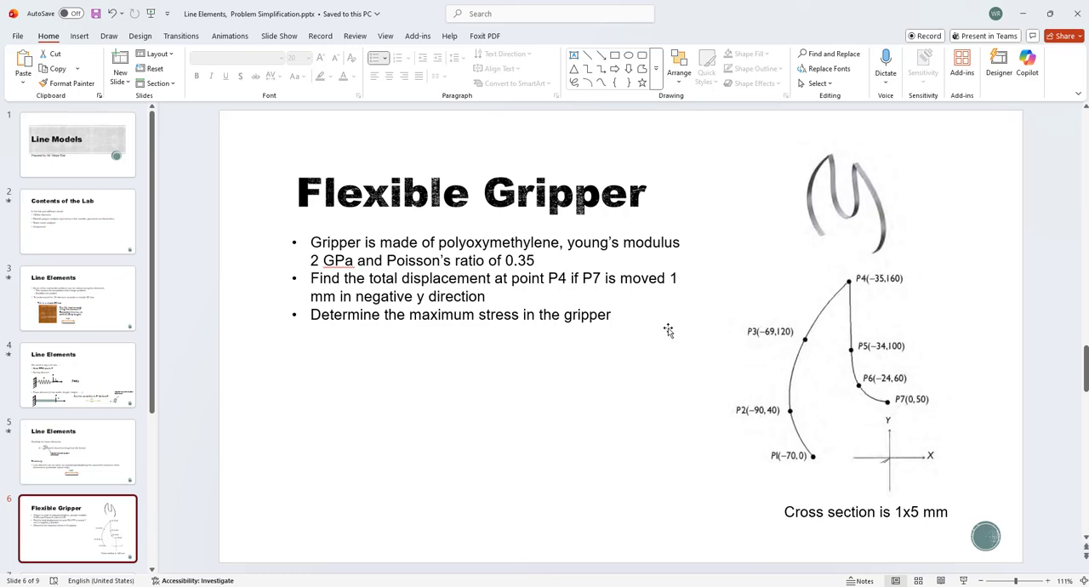
Return to ANSYS Mechanical and set the displacement's Y component to -1 mm
click(1032, 15)
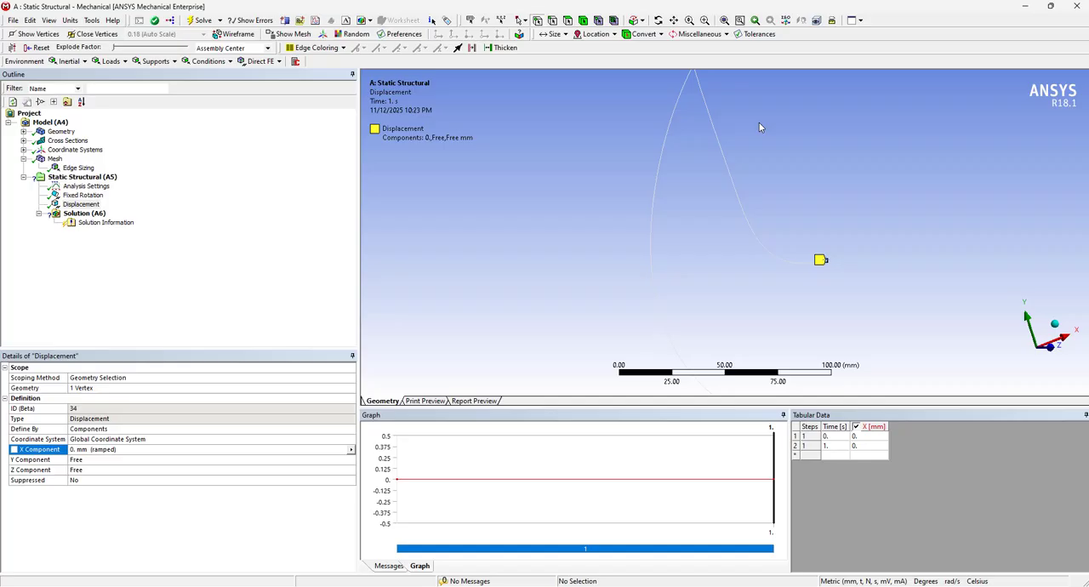
click(94, 460)
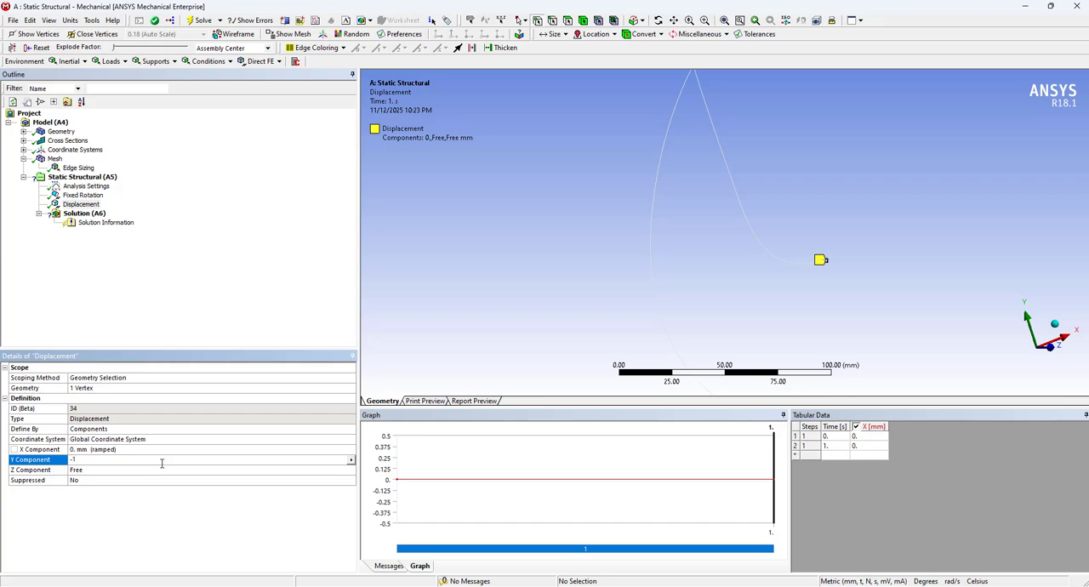
key(Return)
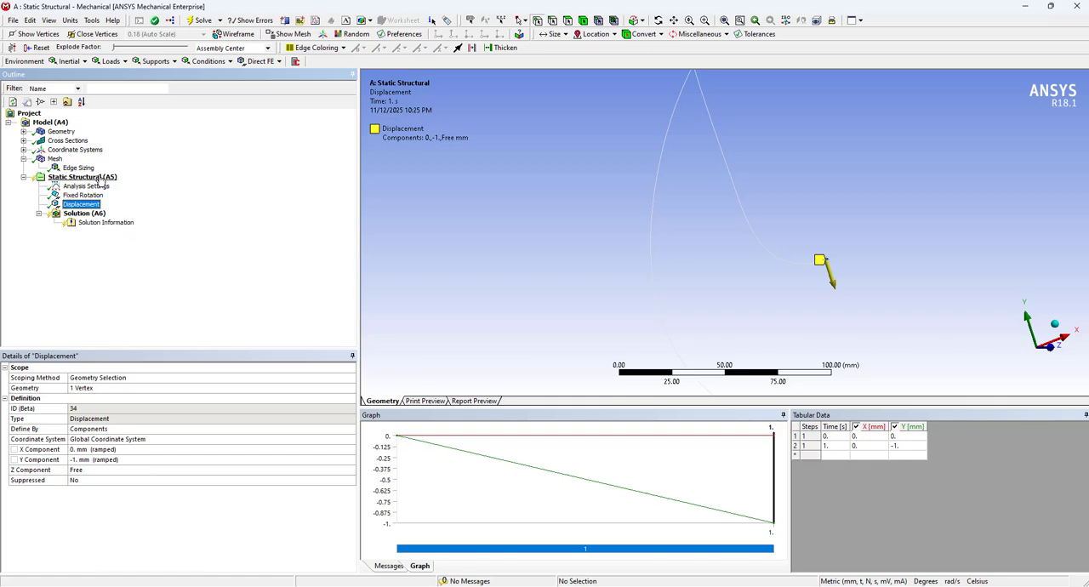
Add a Fixed Support to the static structural analysis, scoped to the lower end vertex of the outer curve
scroll(703, 227, down, 2)
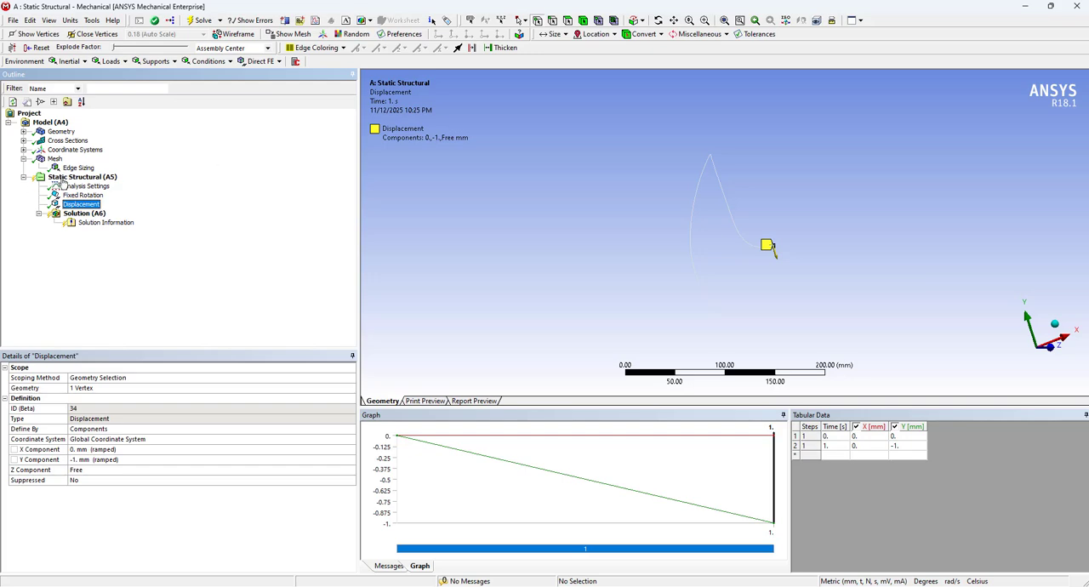
click(110, 177)
right_click(75, 178)
mouse_move(188, 183)
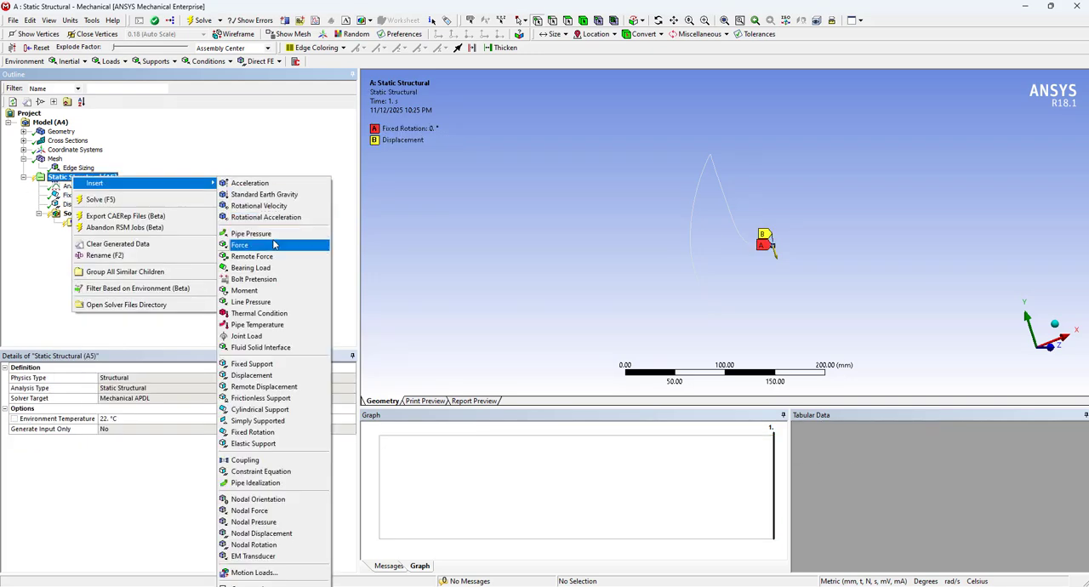
click(298, 368)
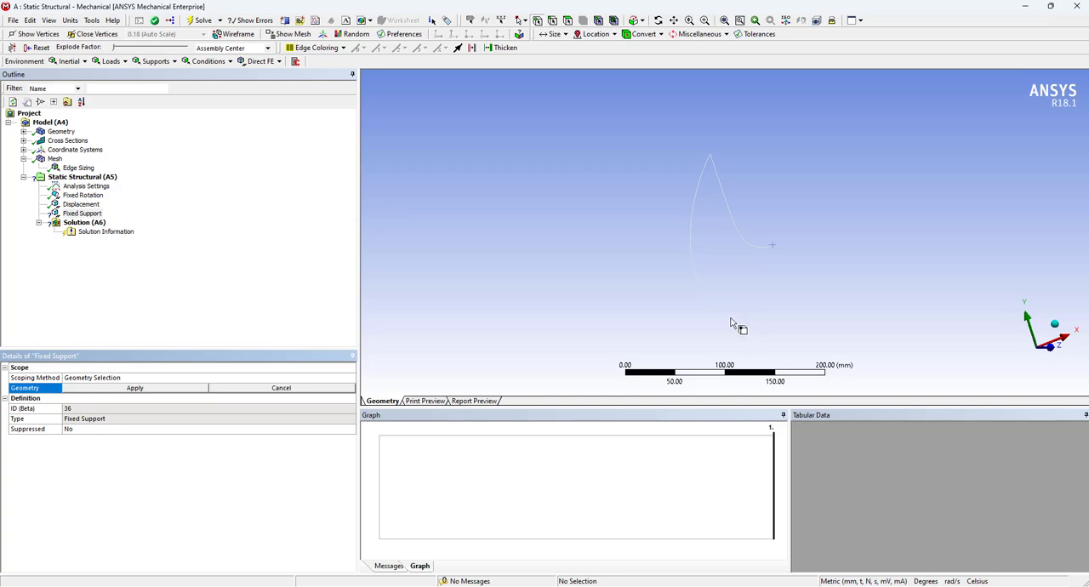
click(726, 316)
click(185, 387)
Add a Beam Tool to the solution and look through its direct, minimum combined and maximum combined stress entries
click(85, 222)
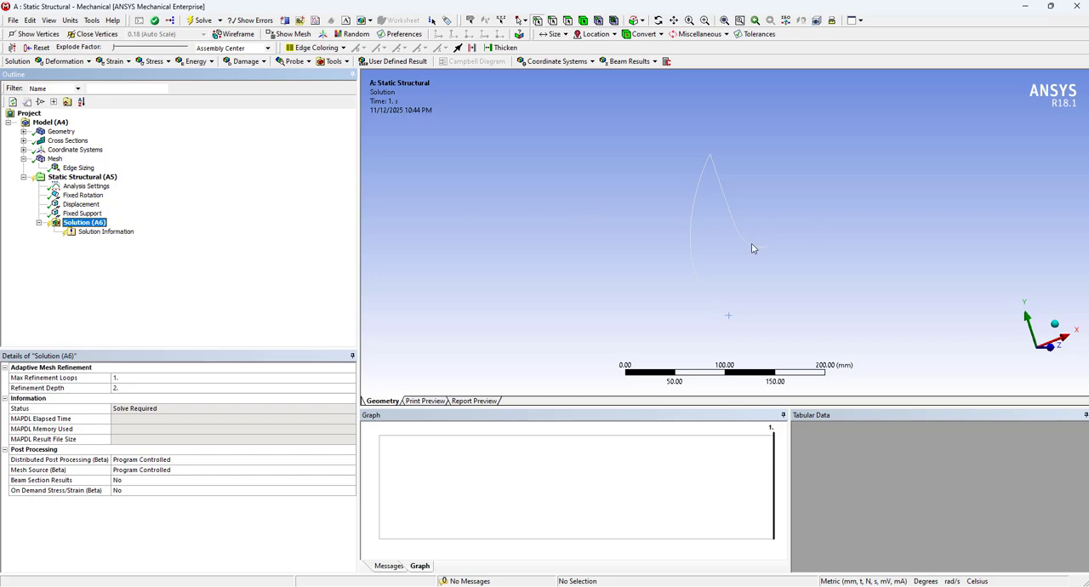
right_click(94, 225)
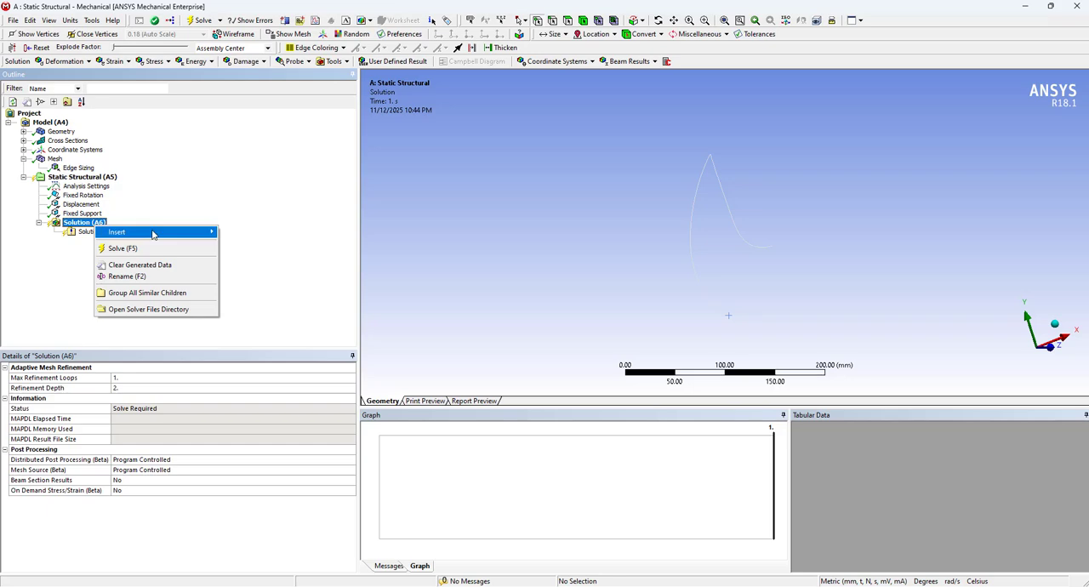
mouse_move(153, 235)
mouse_move(245, 238)
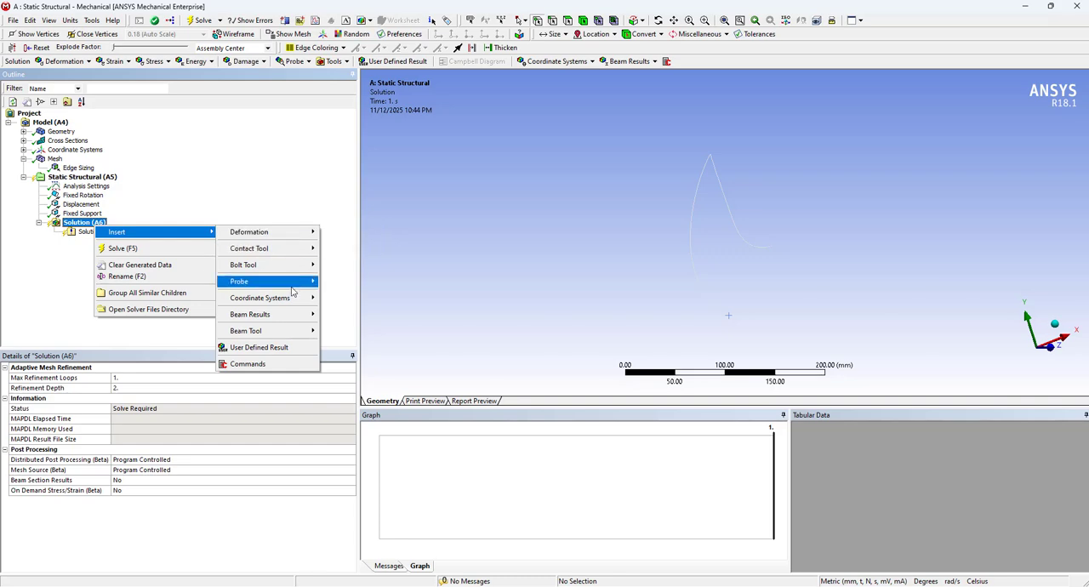
mouse_move(286, 304)
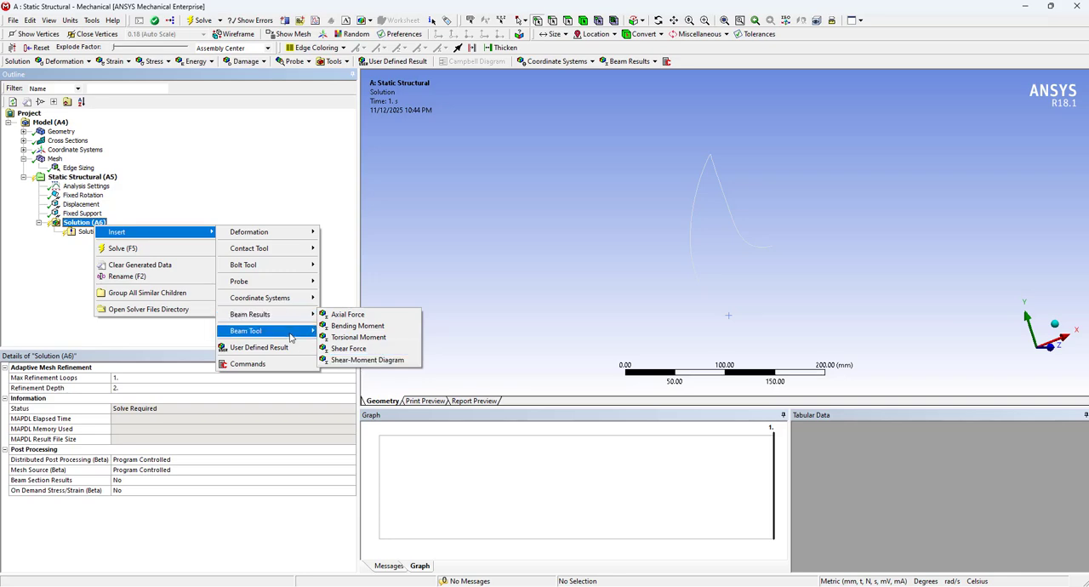
mouse_move(290, 338)
click(339, 330)
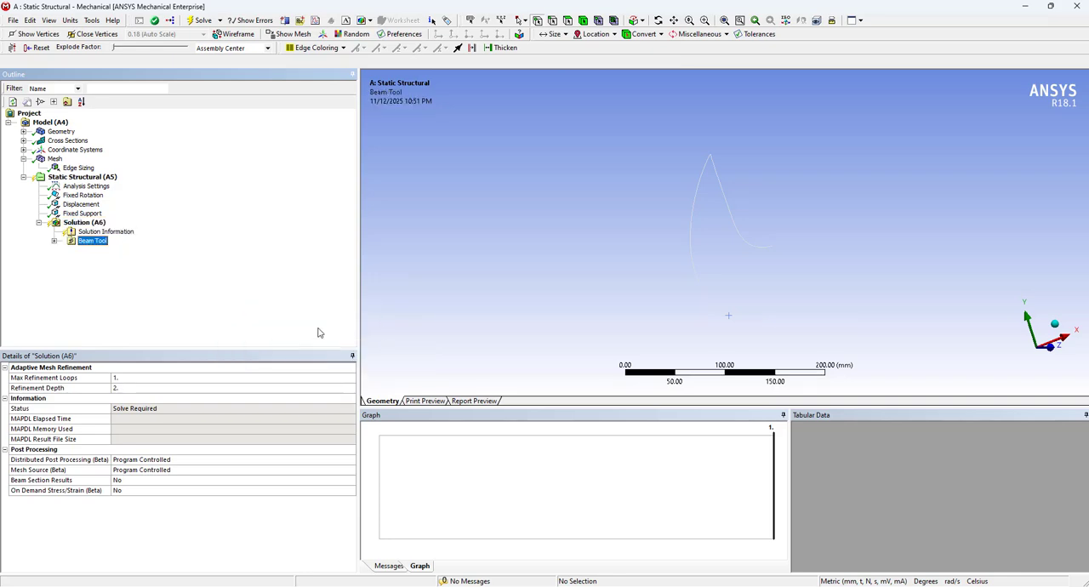
click(54, 240)
click(112, 250)
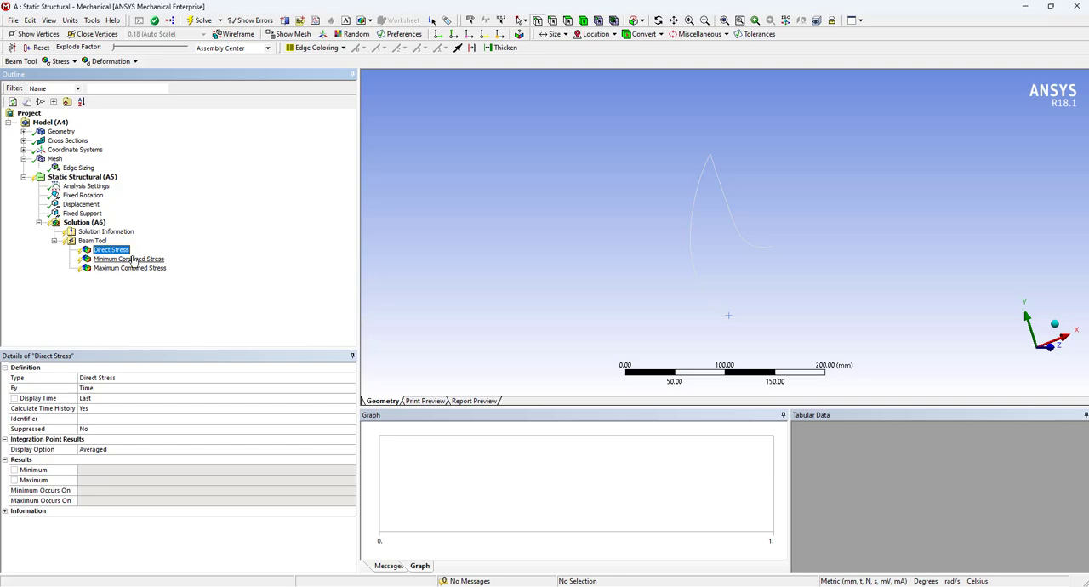
click(132, 260)
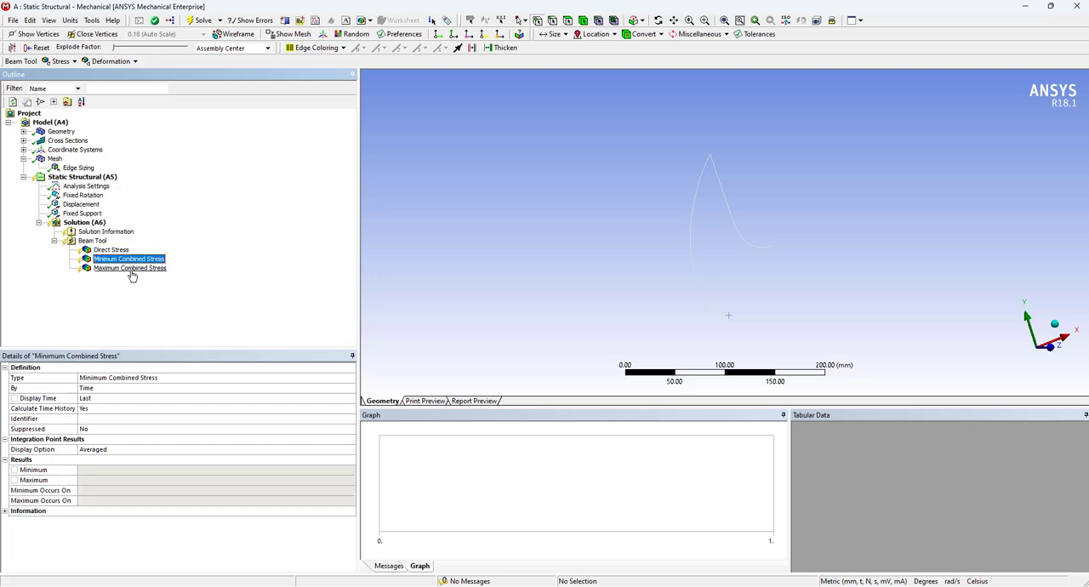
click(130, 268)
Add a Total Deformation result for all bodies and solve the analysis
right_click(84, 223)
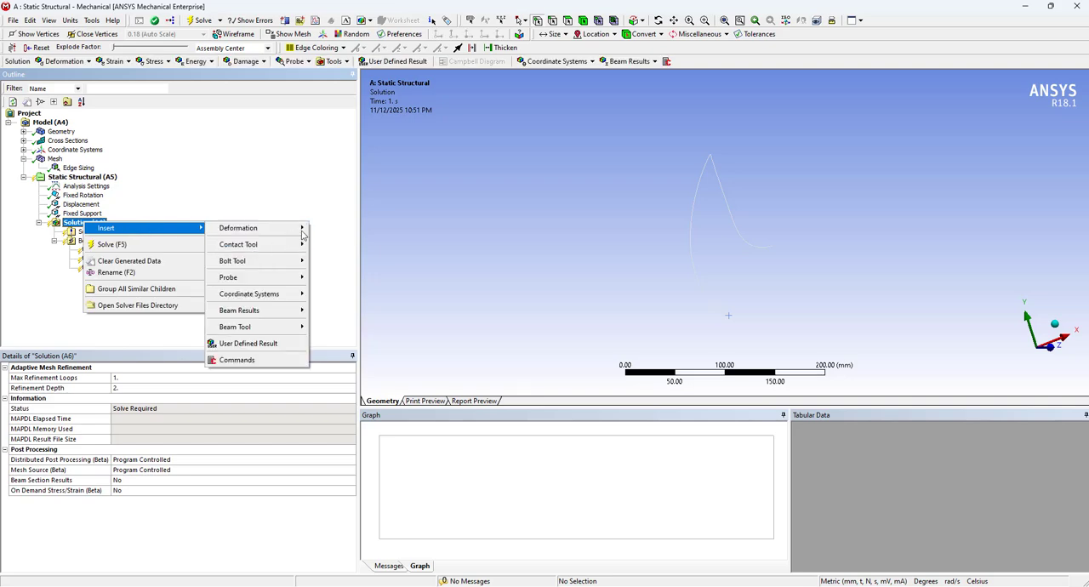
click(325, 228)
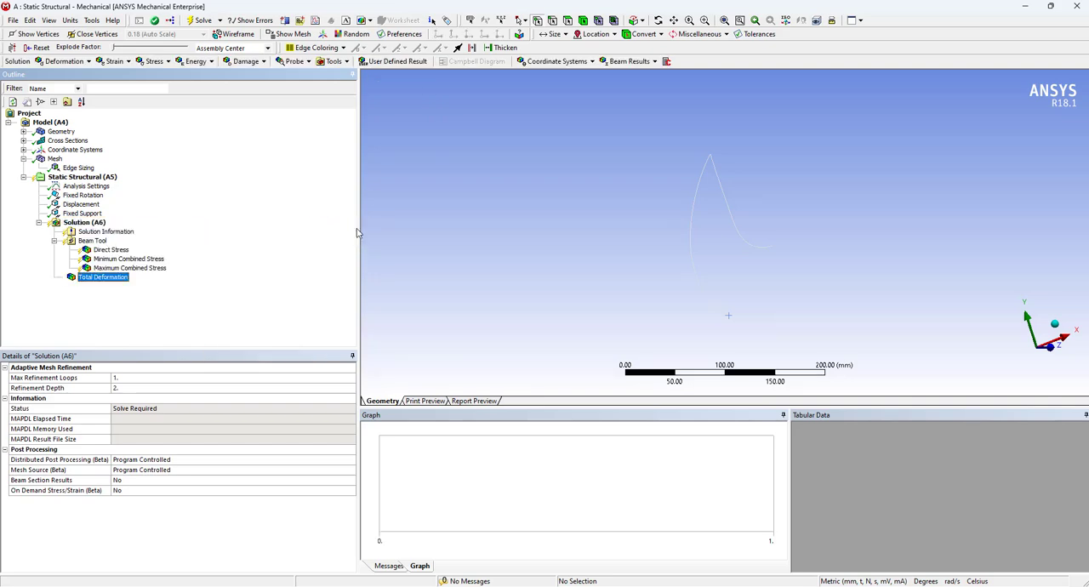
right_click(100, 225)
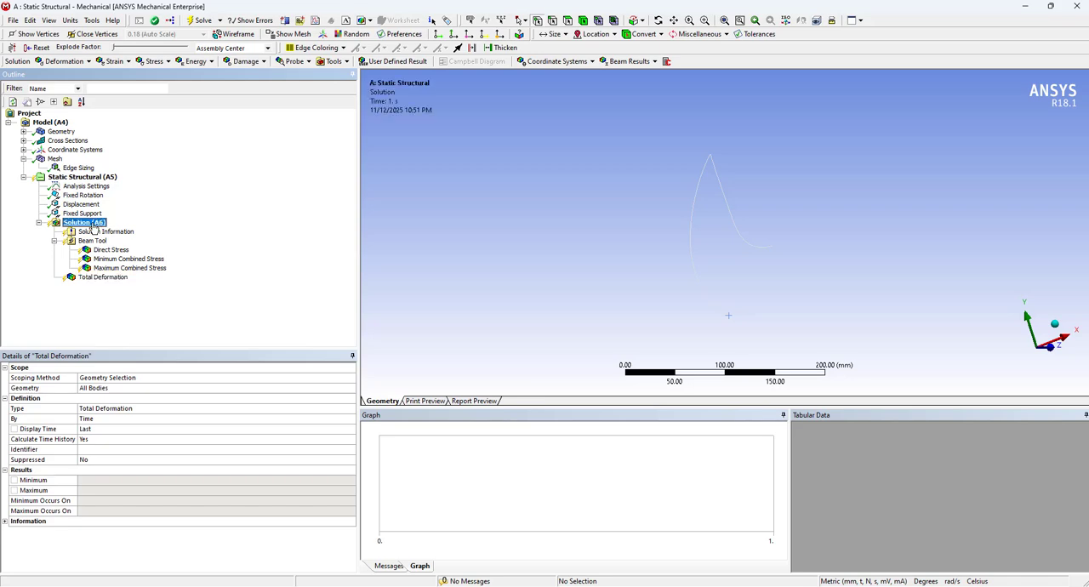
click(157, 246)
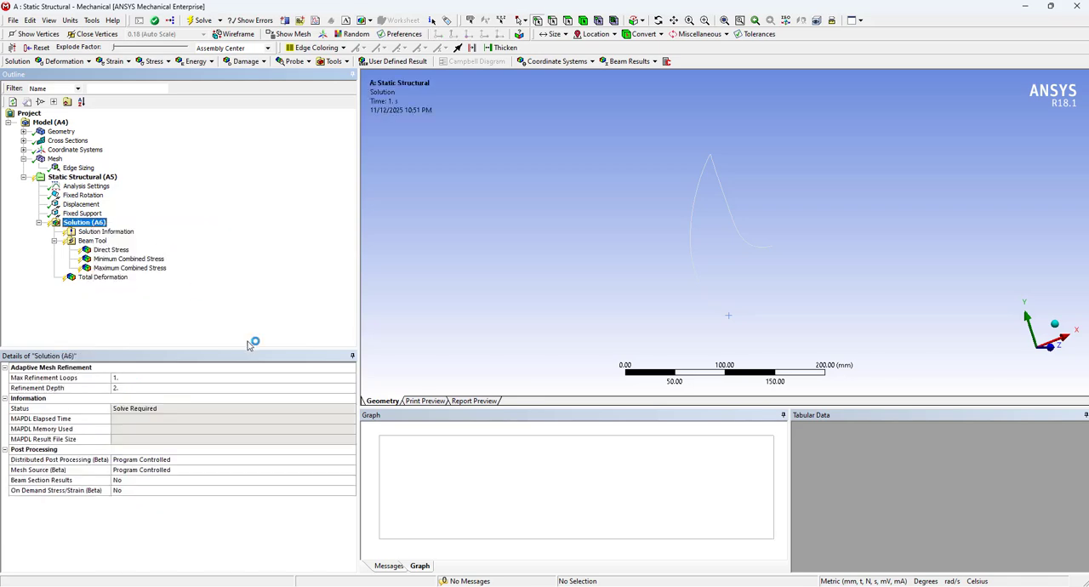
Examine the total deformation plot along the gripper and check the requested results on the PowerPoint task slide
click(261, 278)
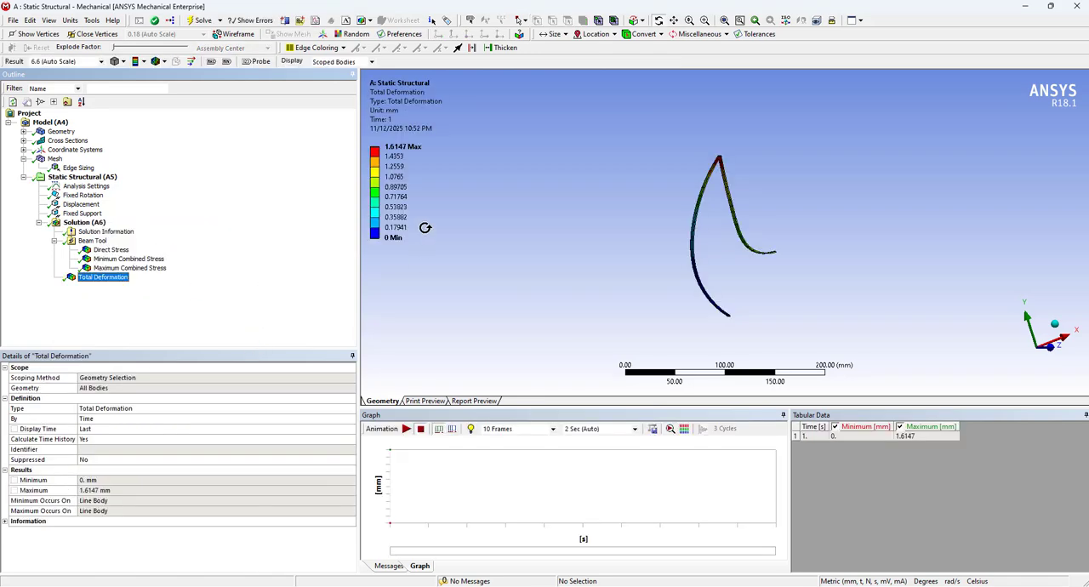
drag(791, 252, 754, 275)
scroll(809, 259, up, 1)
scroll(799, 224, up, 5)
scroll(797, 230, up, 2)
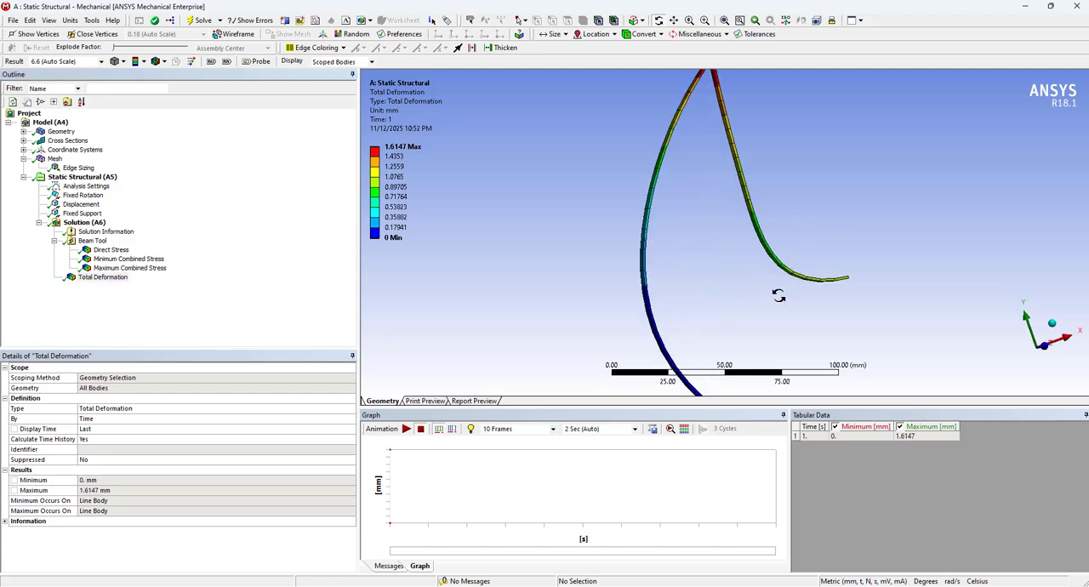
scroll(780, 295, down, 3)
drag(816, 300, 782, 300)
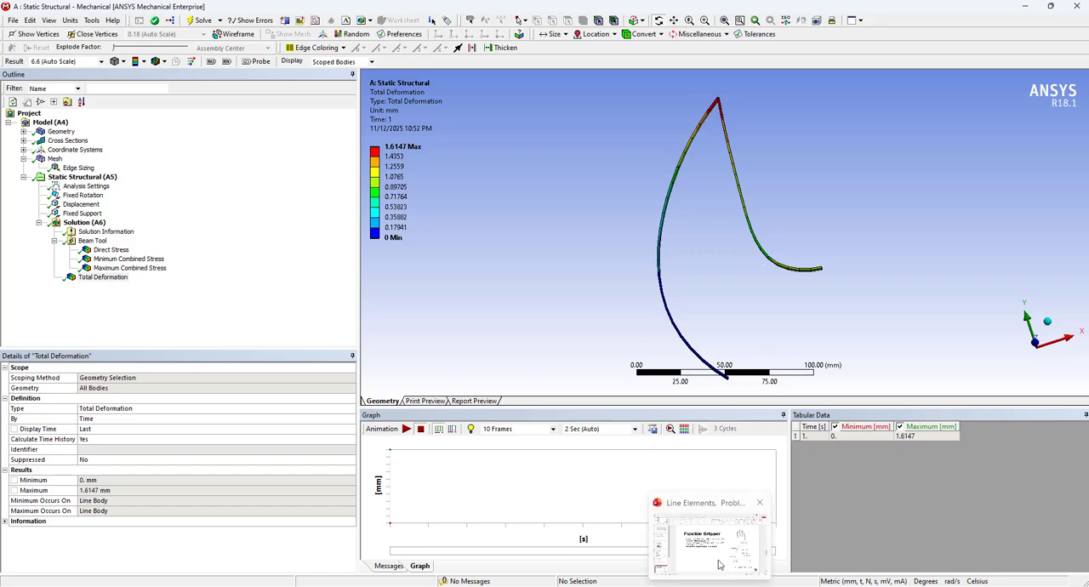
click(719, 559)
Add a second Total Deformation result scoped to the gripper's apex vertex P4 and evaluate all results
click(84, 222)
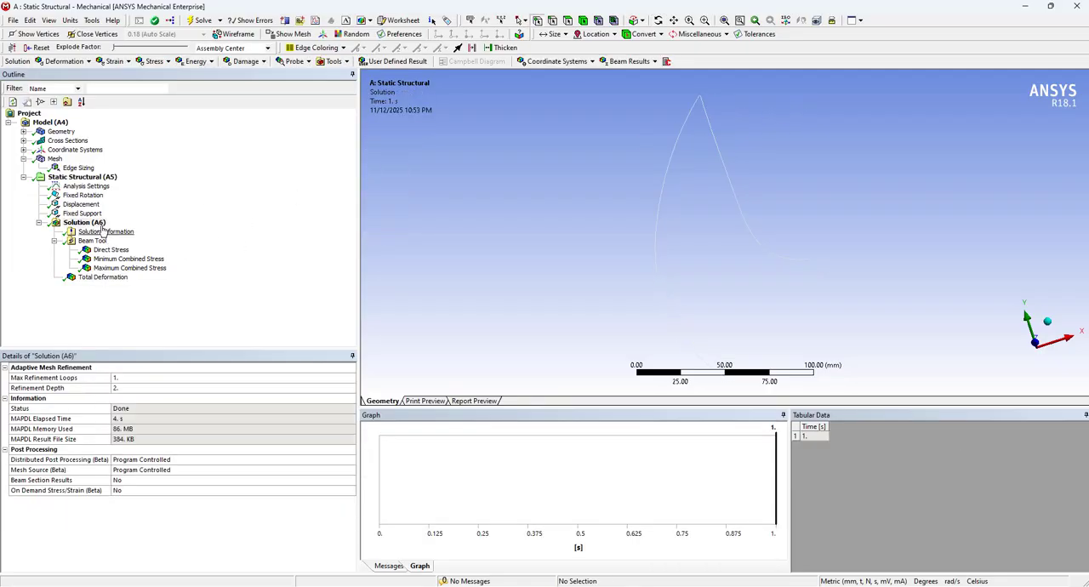
right_click(101, 223)
mouse_move(162, 232)
mouse_move(265, 235)
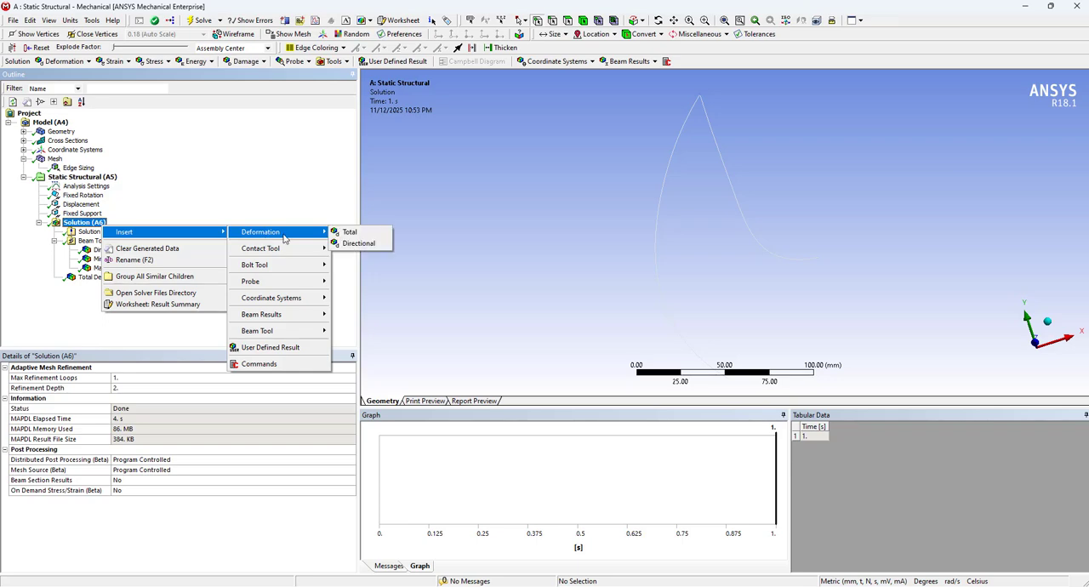
click(350, 233)
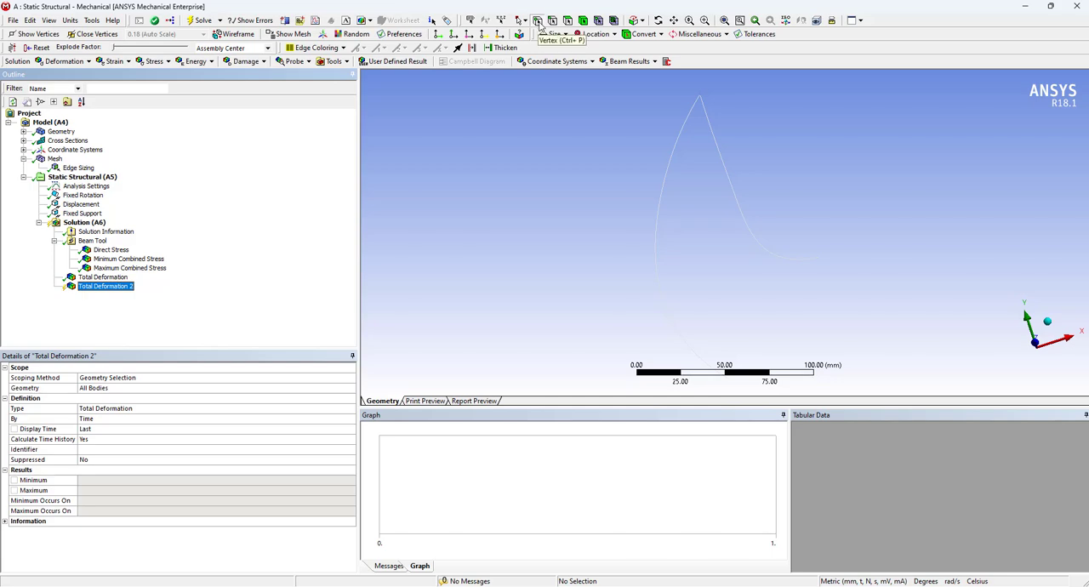
click(538, 21)
click(700, 96)
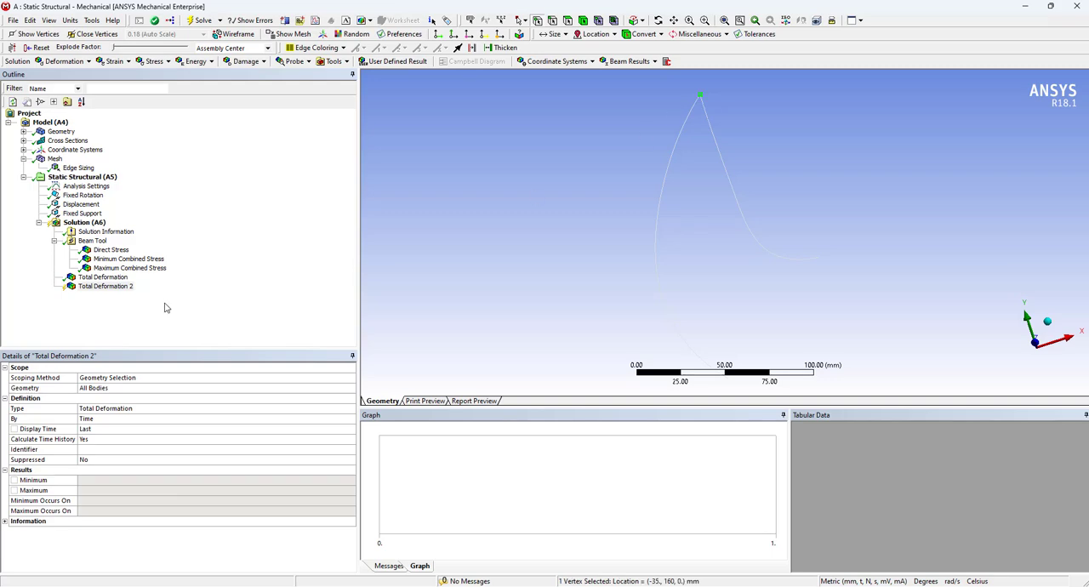
click(109, 389)
click(109, 389)
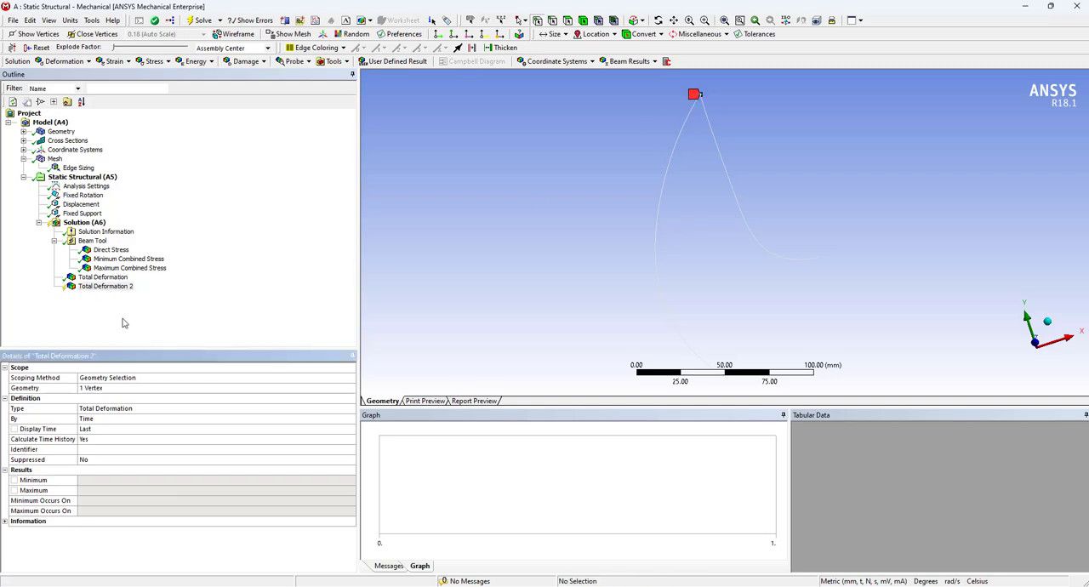
right_click(104, 288)
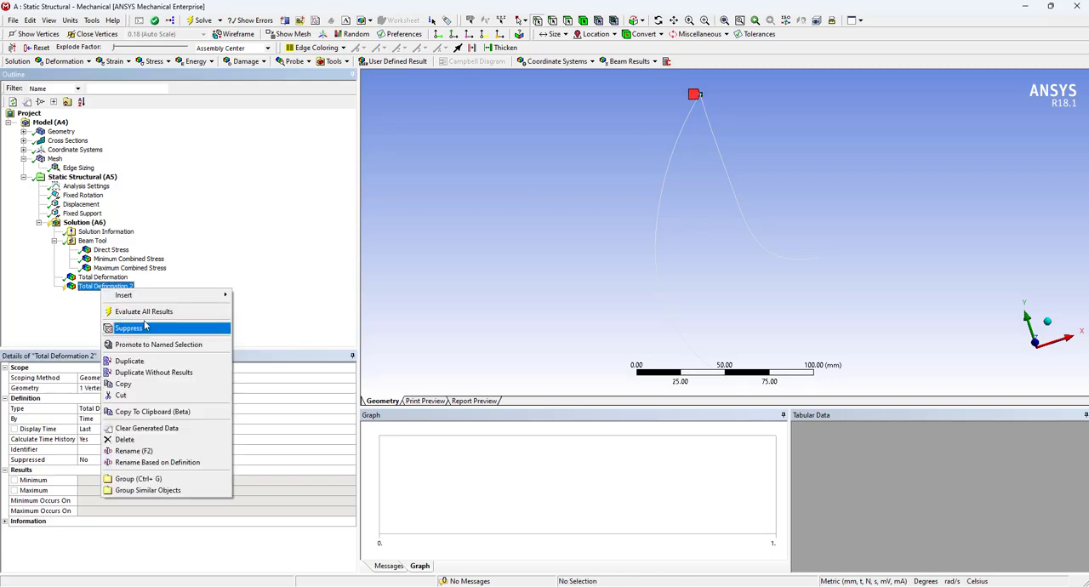
click(142, 312)
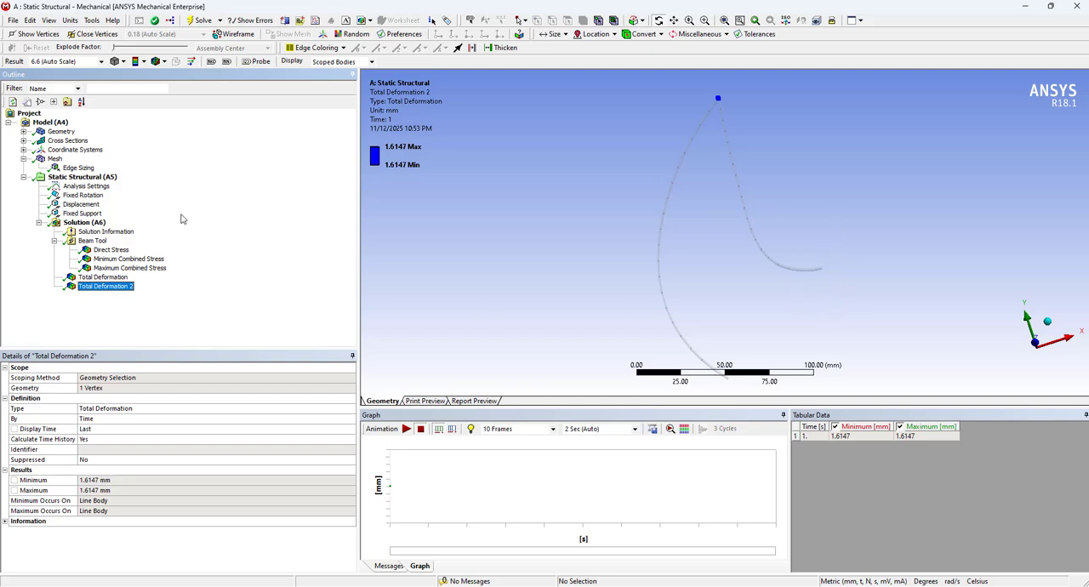
View the overall total deformation once more and turn Large Deflection on in the Analysis Settings
click(117, 278)
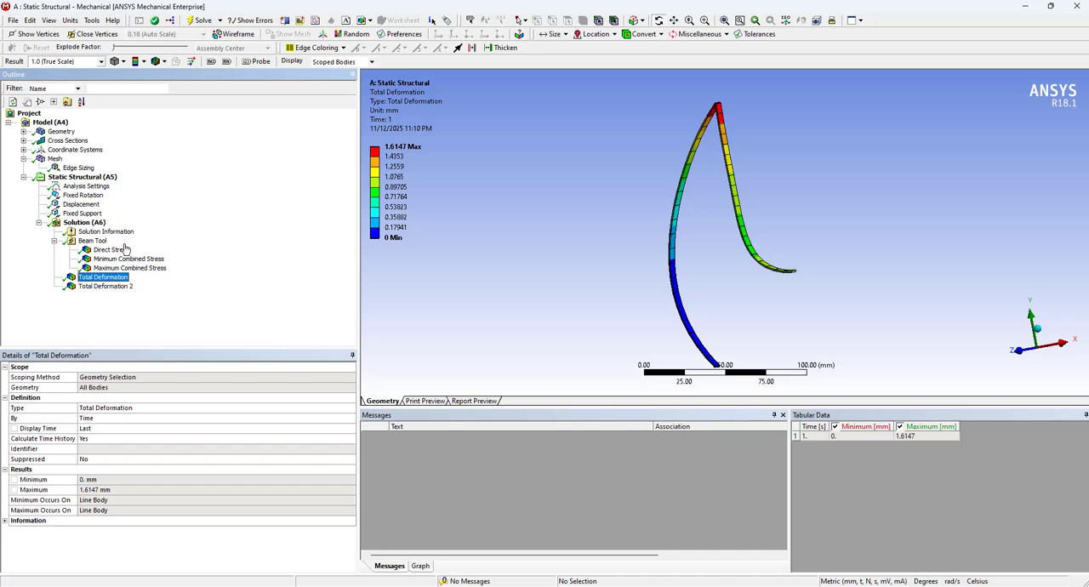
click(99, 194)
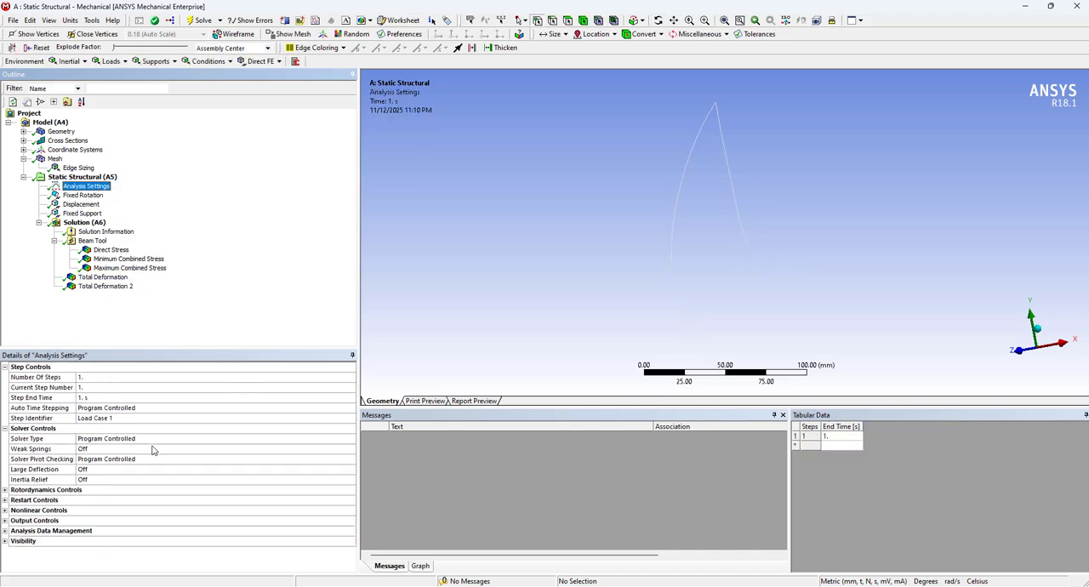
click(52, 470)
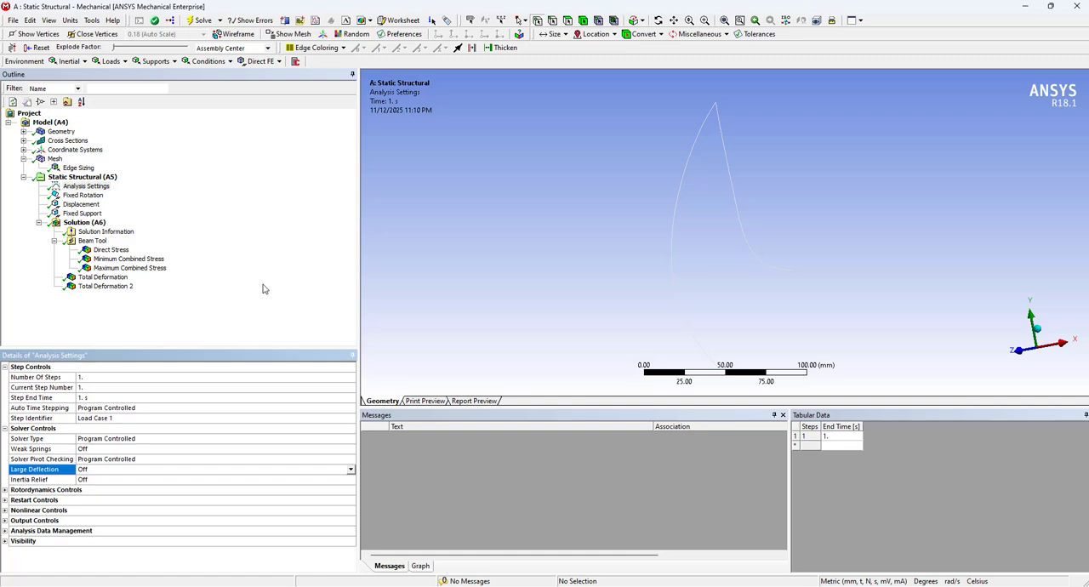
mouse_move(735, 585)
click(350, 469)
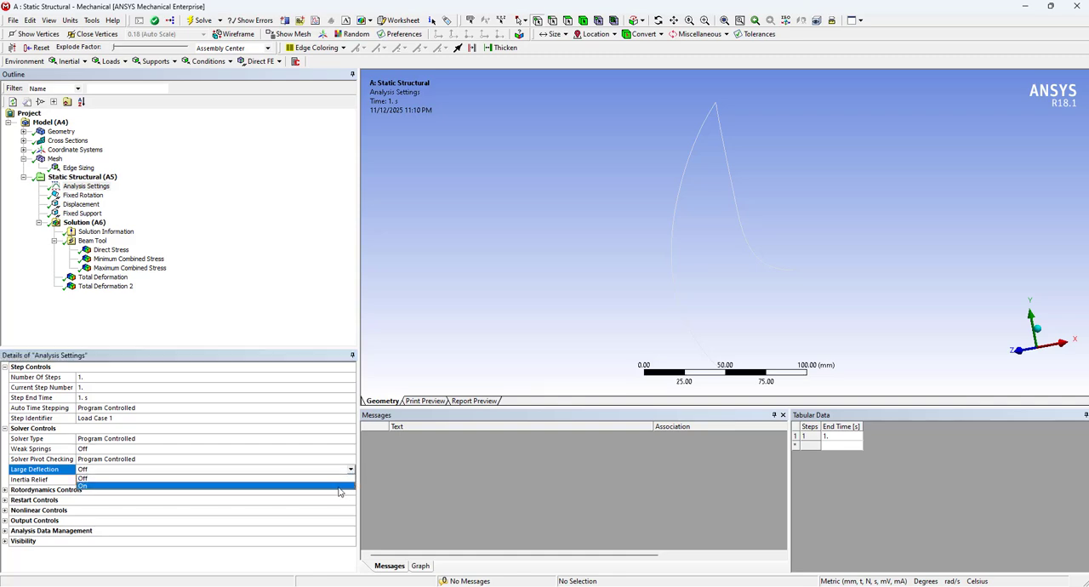
click(339, 490)
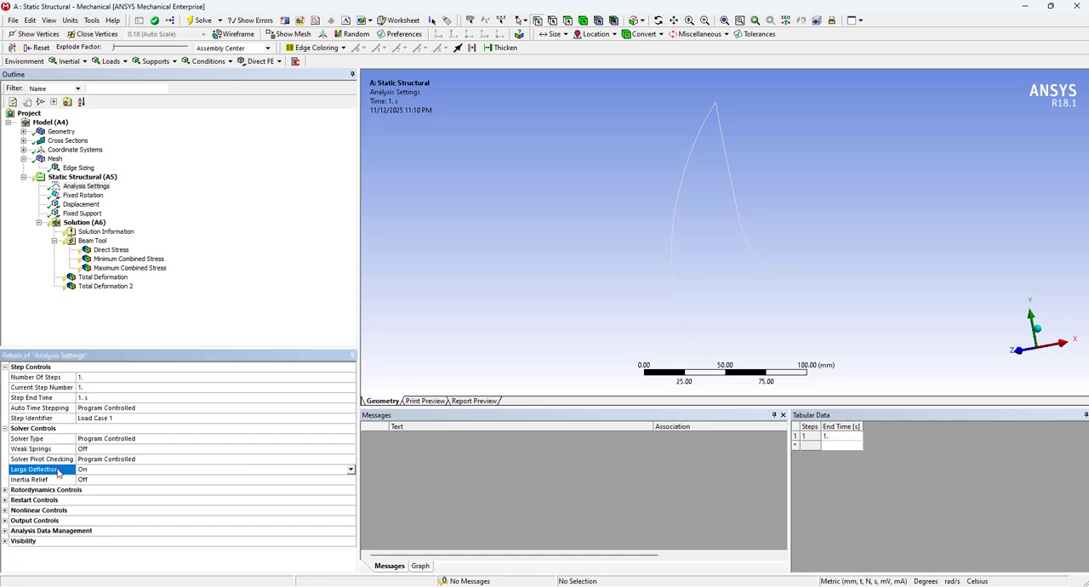
Set the displacement's Y component to -50 mm and reopen the Analysis Settings
click(95, 206)
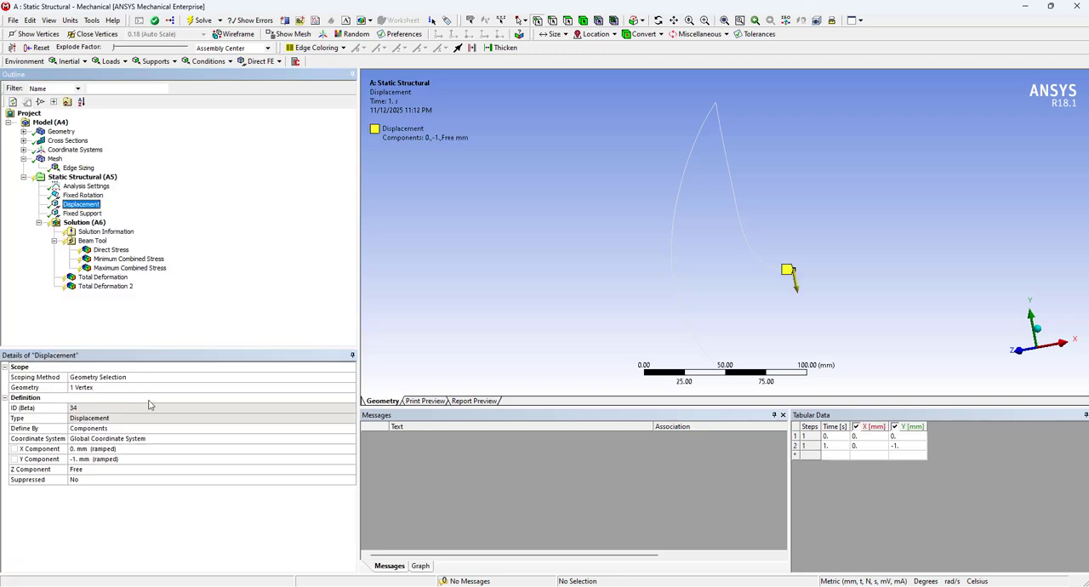
click(148, 460)
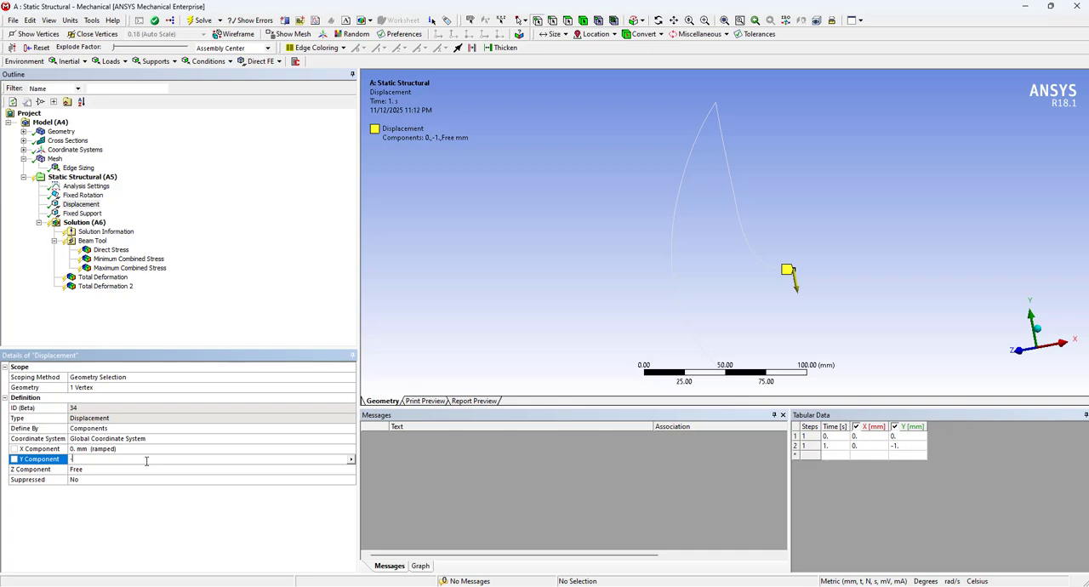
text(-50)
key(Return)
click(88, 187)
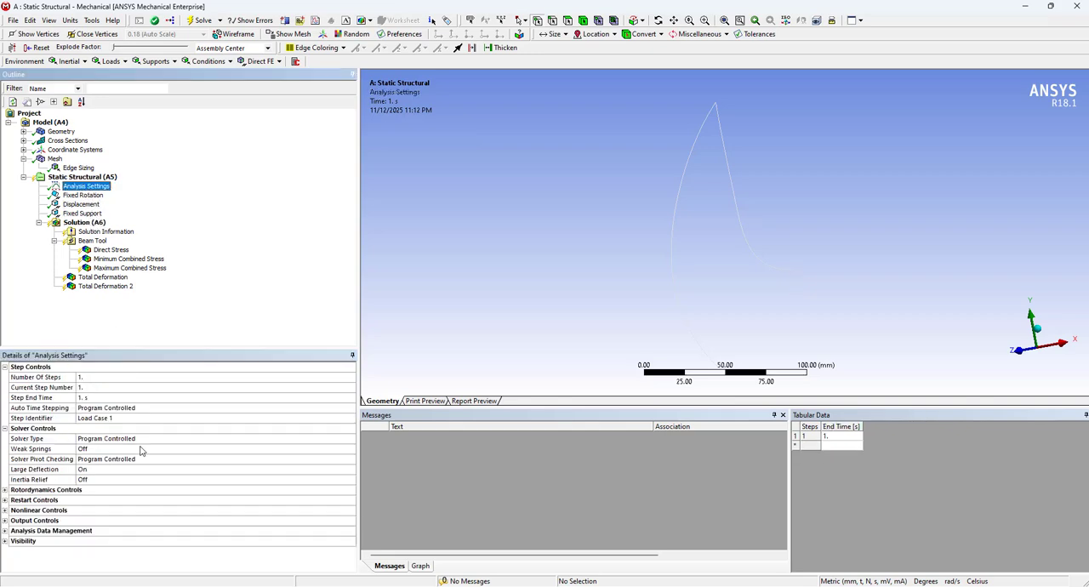
Turn Large Deflection off in the Analysis Settings and solve the study again
click(63, 470)
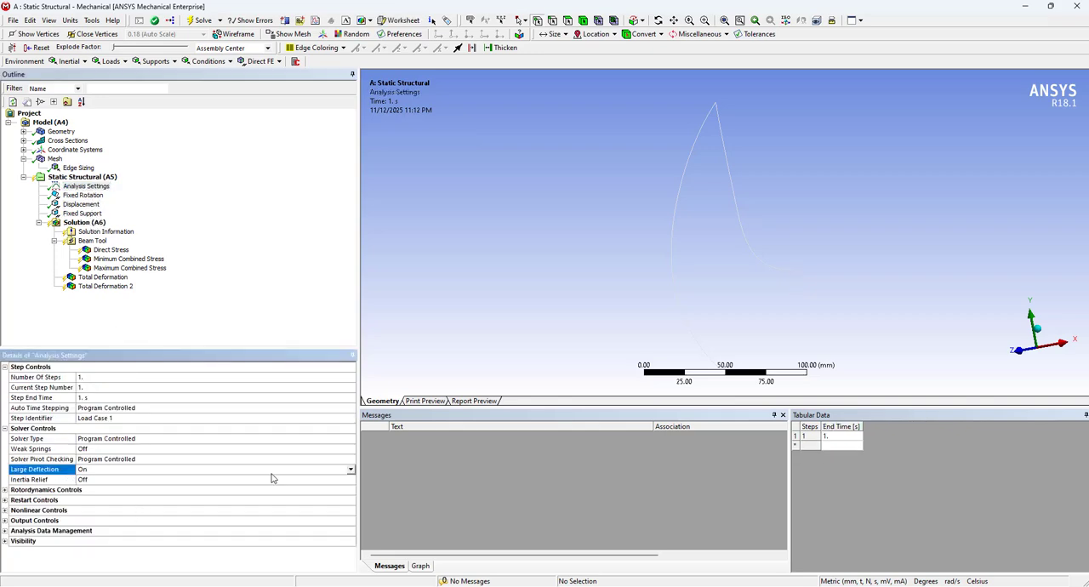
click(350, 469)
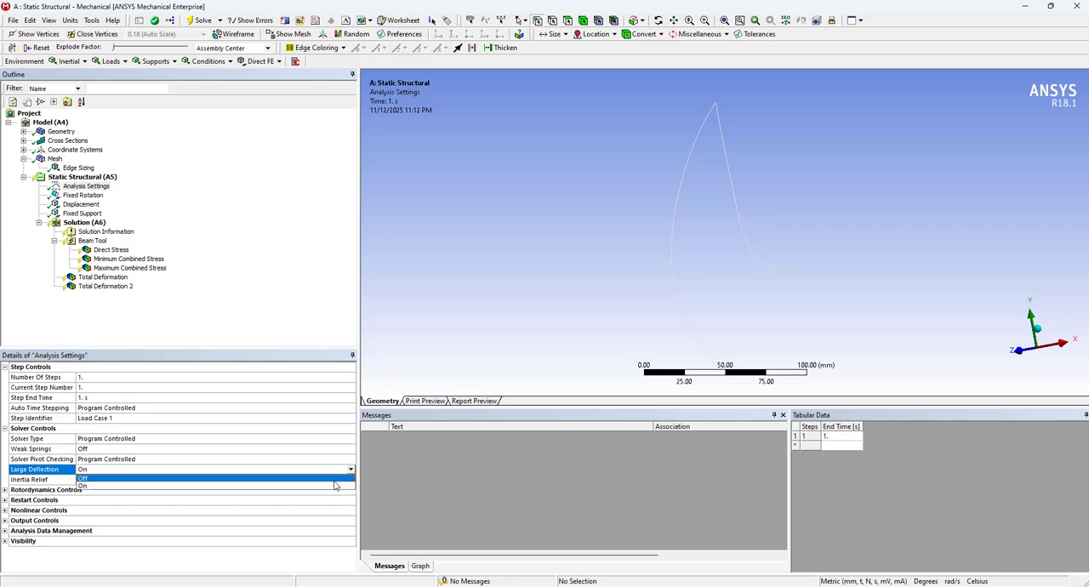
click(334, 479)
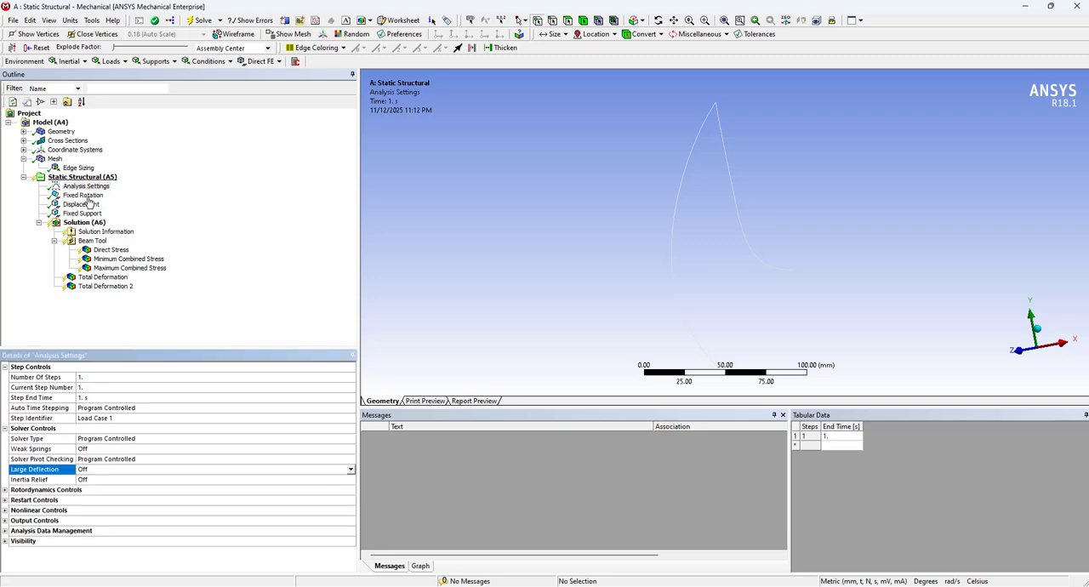
click(80, 223)
right_click(79, 224)
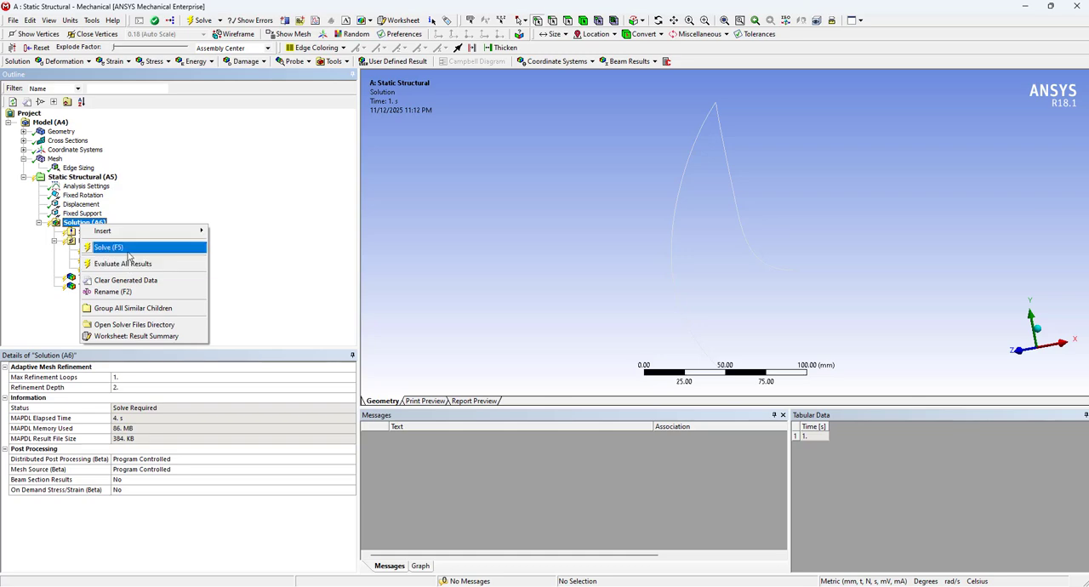
click(121, 248)
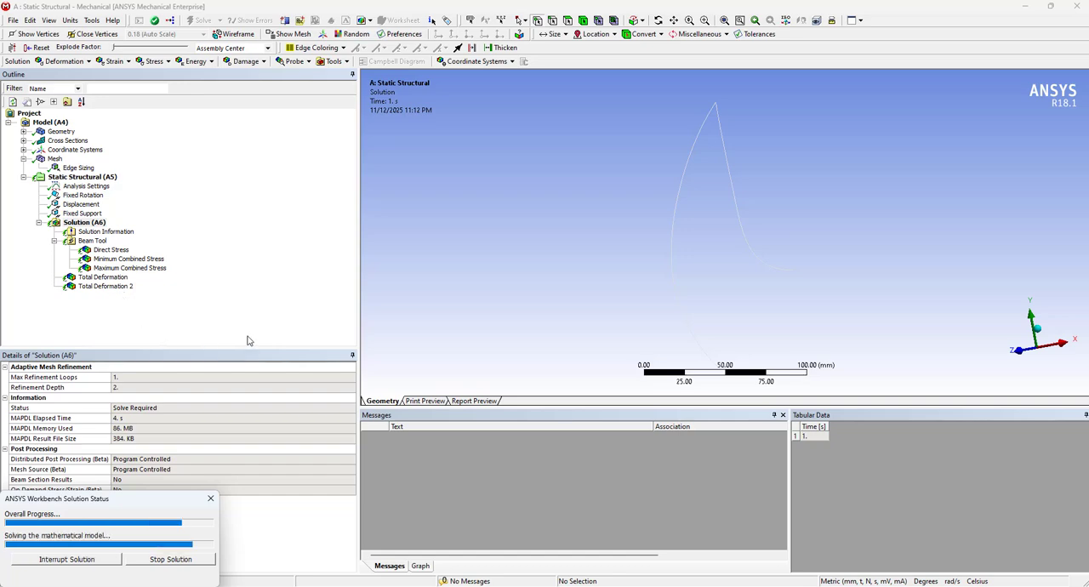
View P4's total deformation and record input 50 and output 80.7 in row 2 of the Excel sheet
click(106, 287)
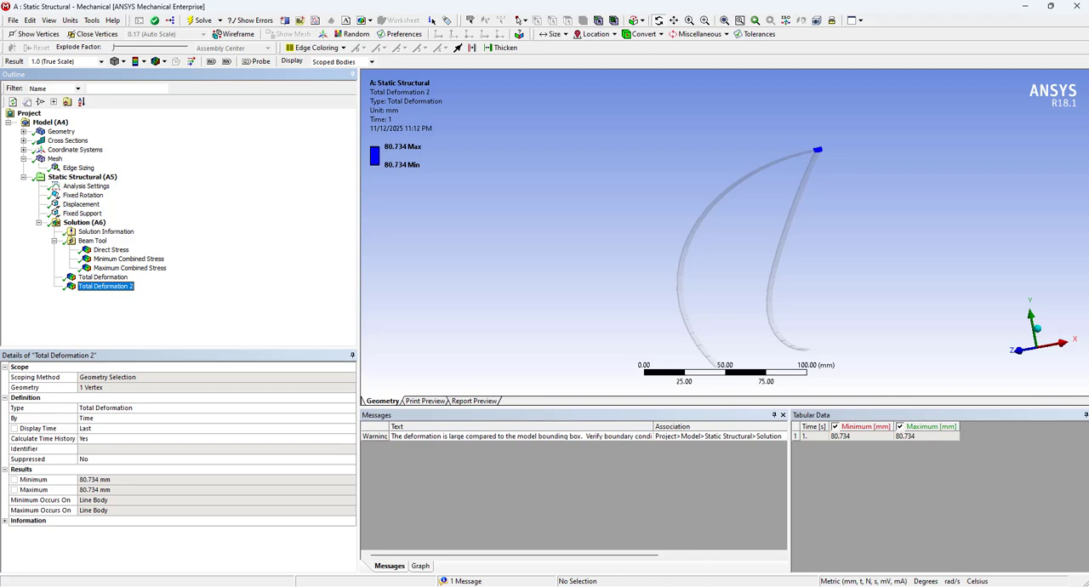
click(633, 586)
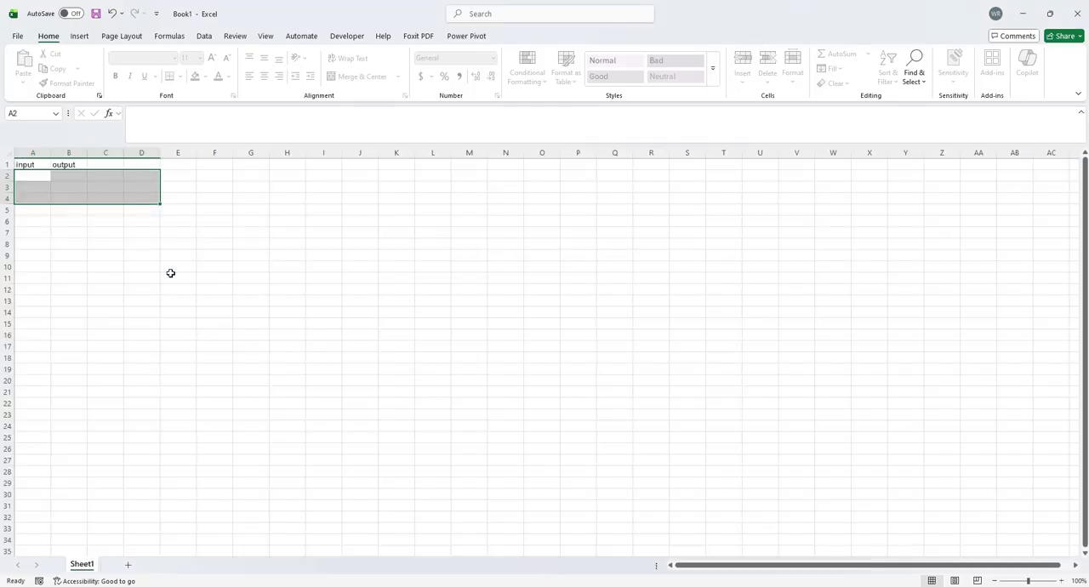
click(38, 175)
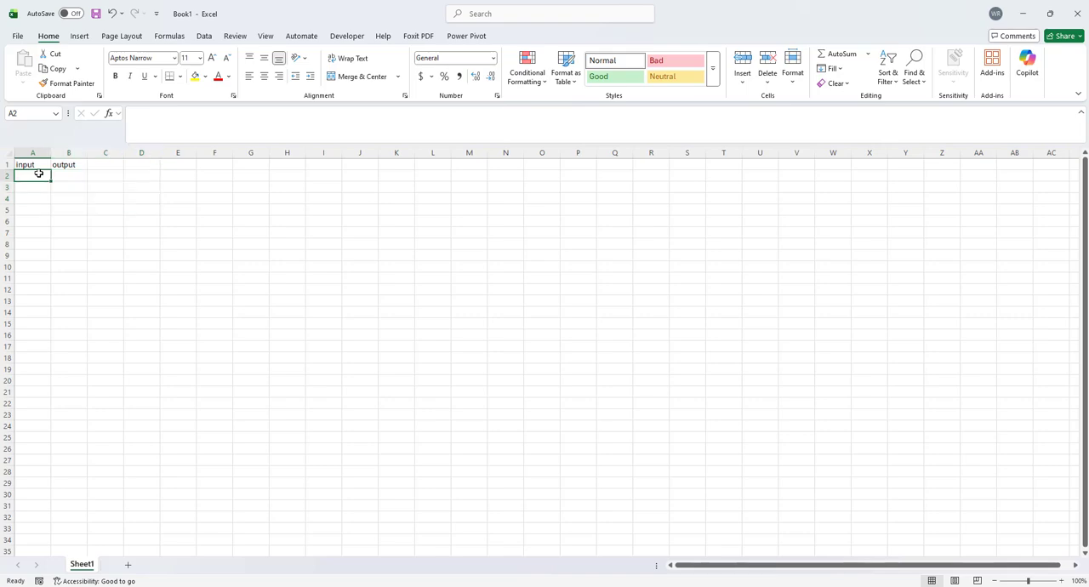
text(50)
key(Tab)
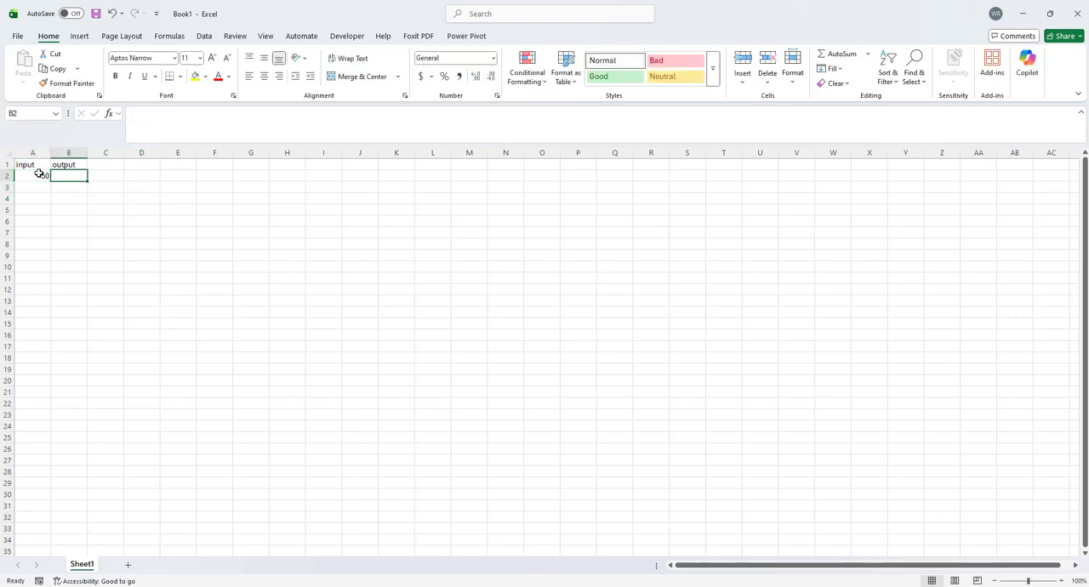
text(80.7)
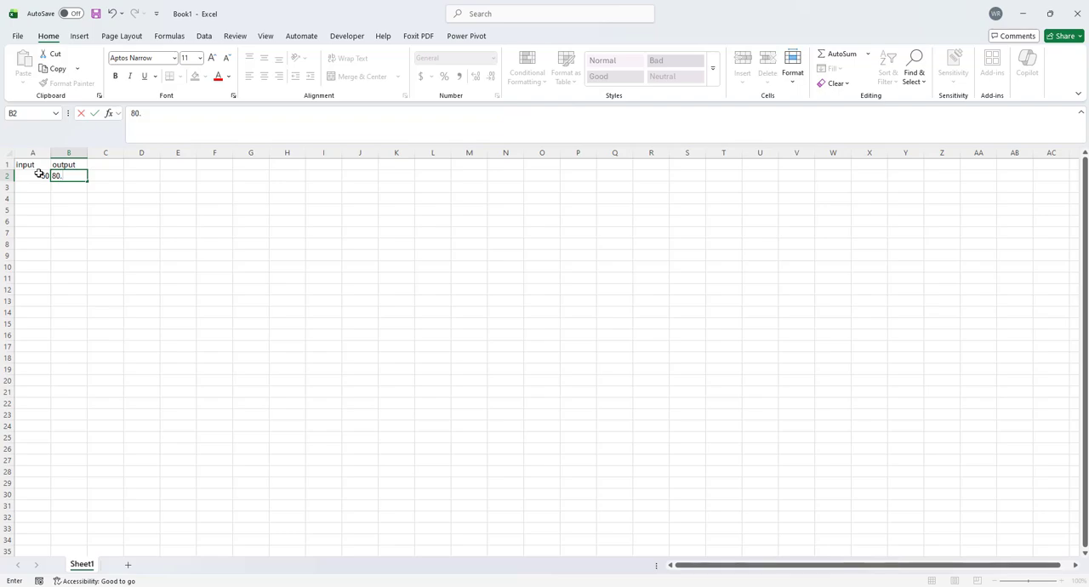
key(Down)
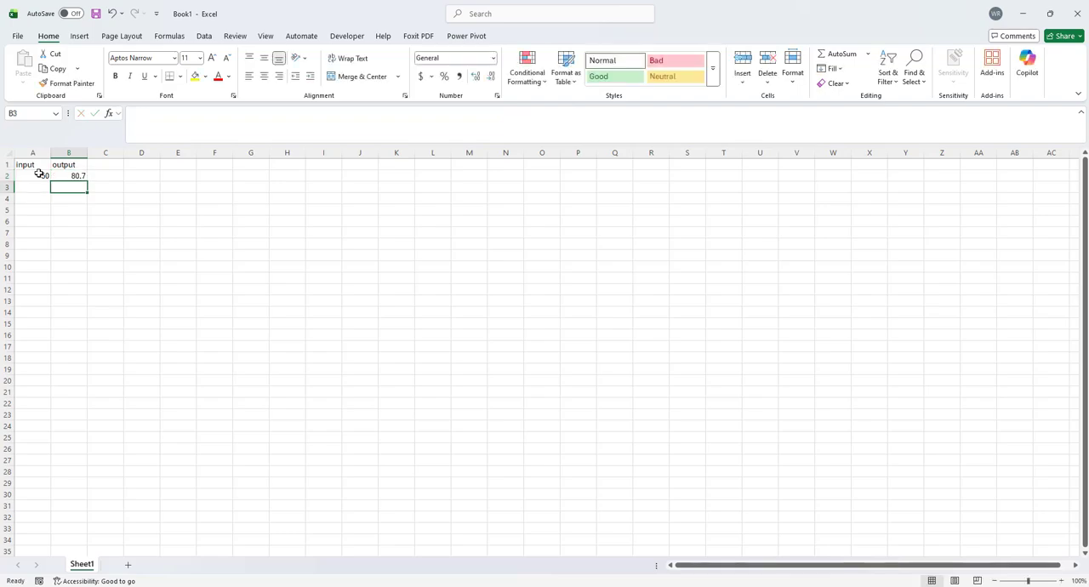
click(1022, 14)
Return to the ANSYS Mechanical Analysis Settings and turn Large Deflection on
click(86, 186)
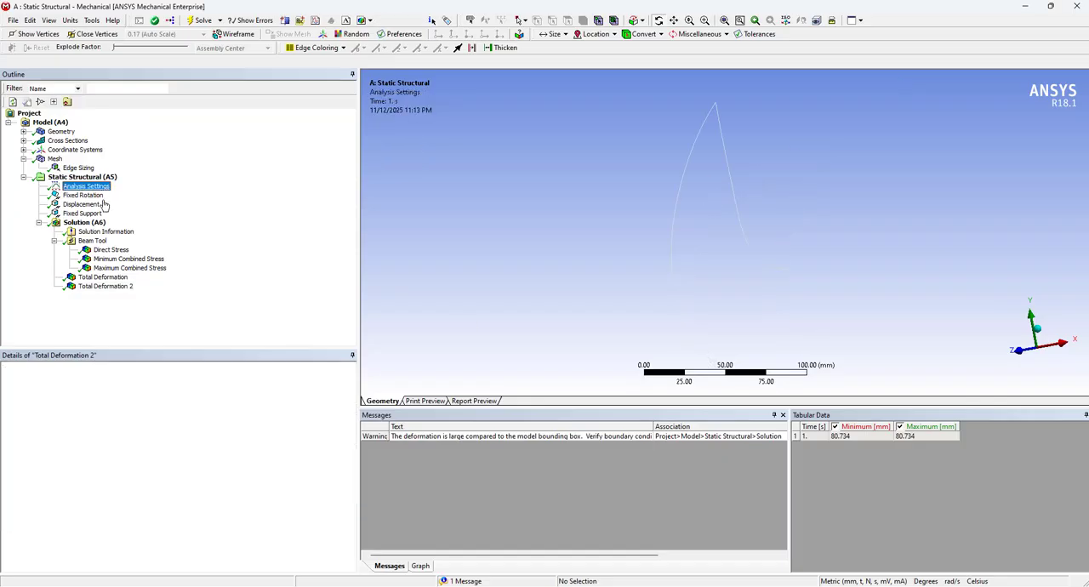
click(61, 470)
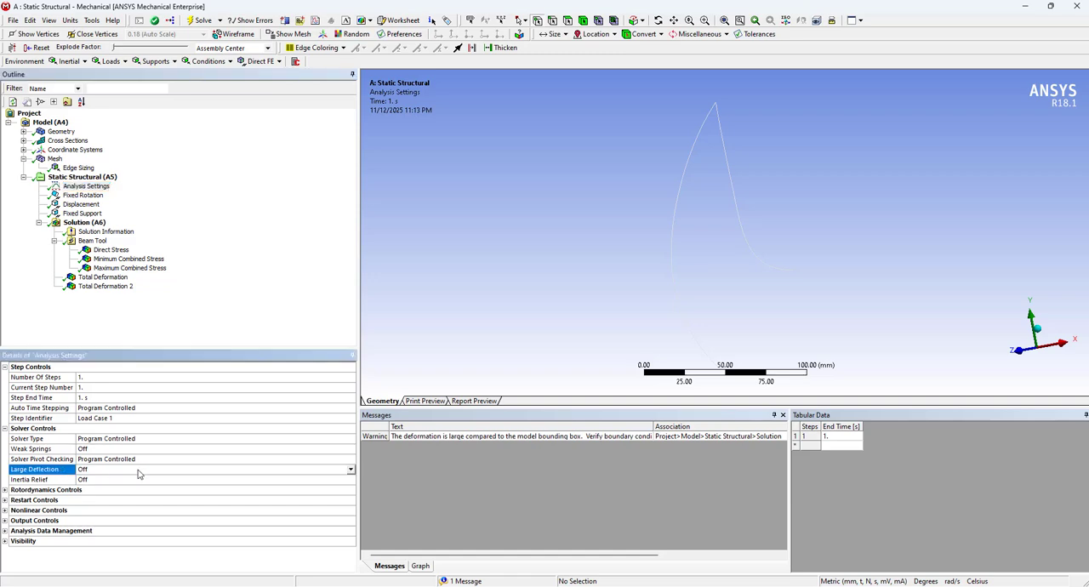
click(350, 469)
click(345, 486)
Set Auto Time Stepping to On and check the displacement's ramped components
click(49, 409)
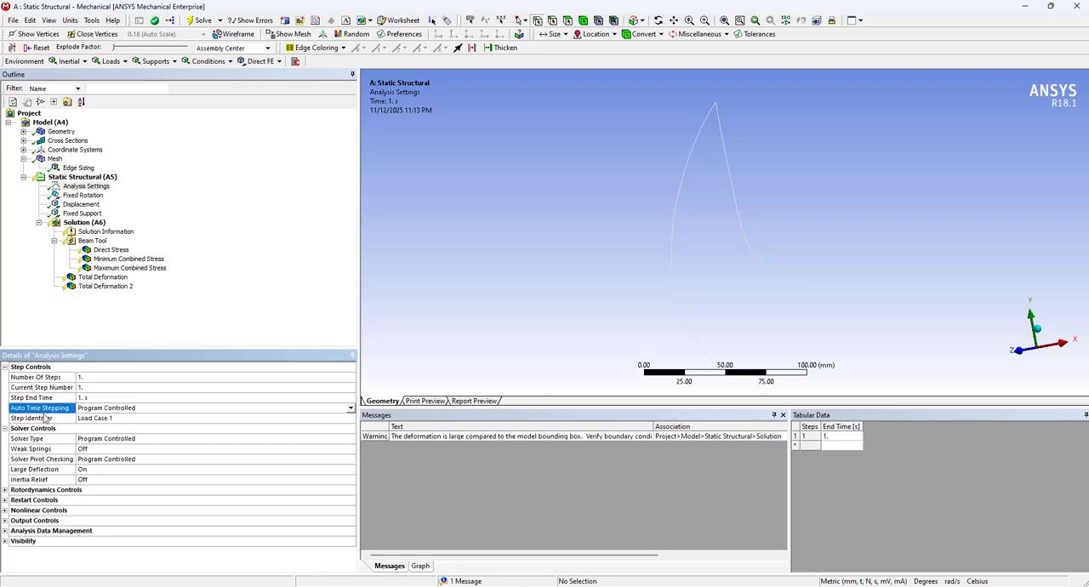
click(351, 410)
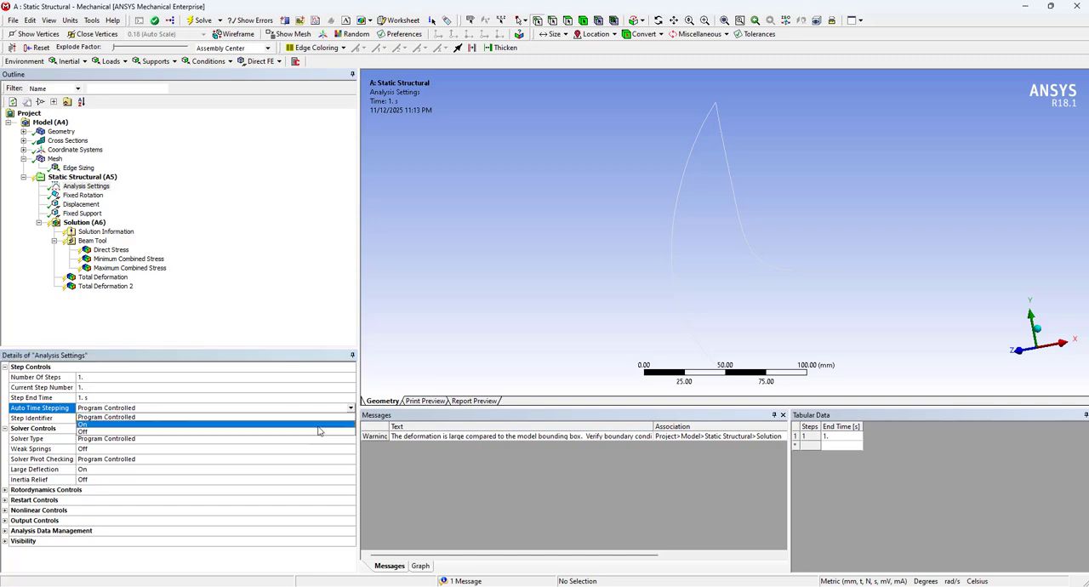
click(316, 429)
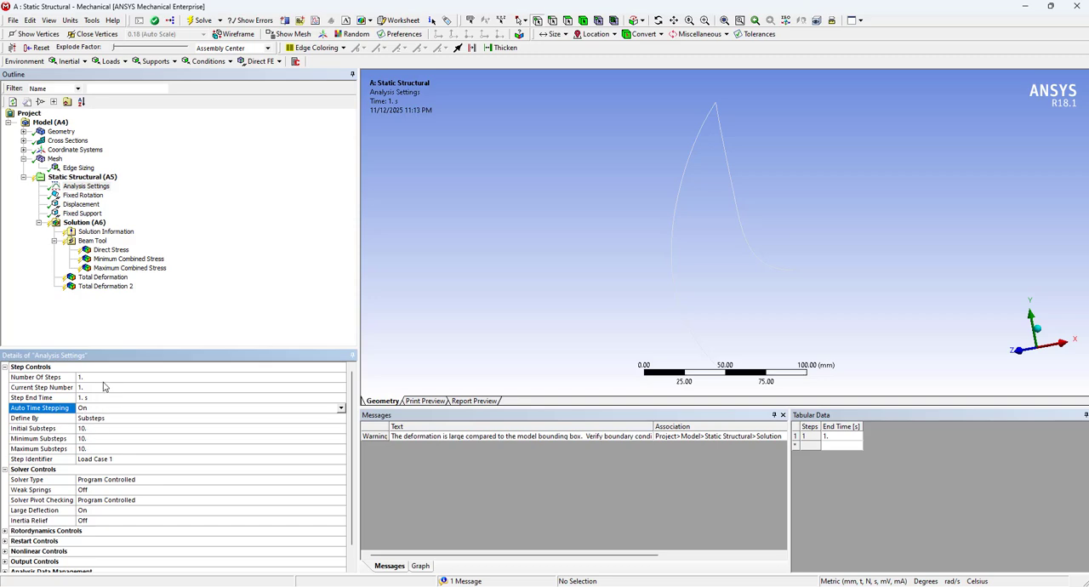
click(83, 205)
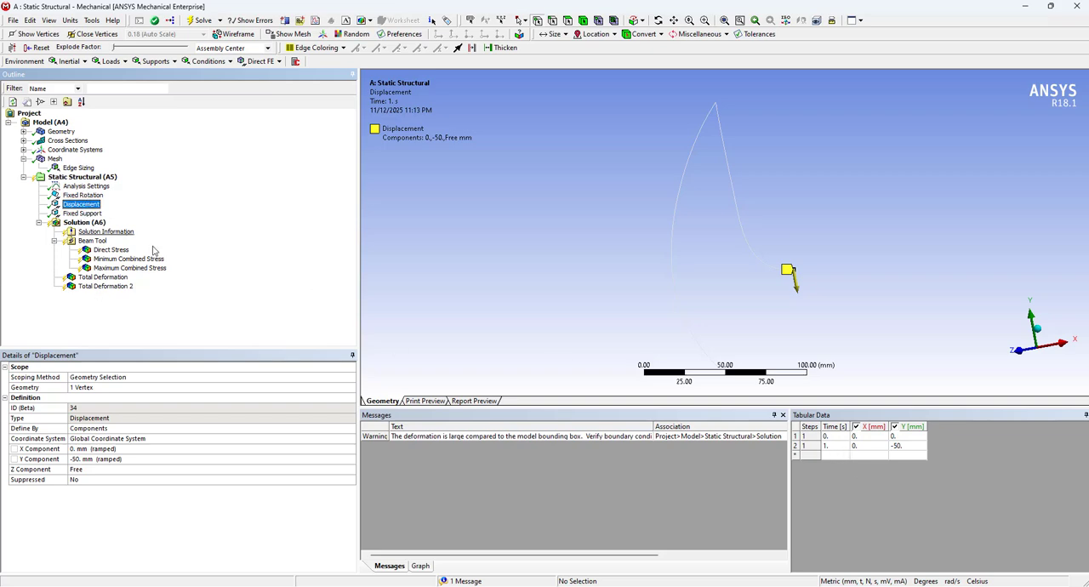
Set Auto Time Stepping to Off in the Analysis Settings, keeping 10 substeps
click(93, 187)
click(87, 408)
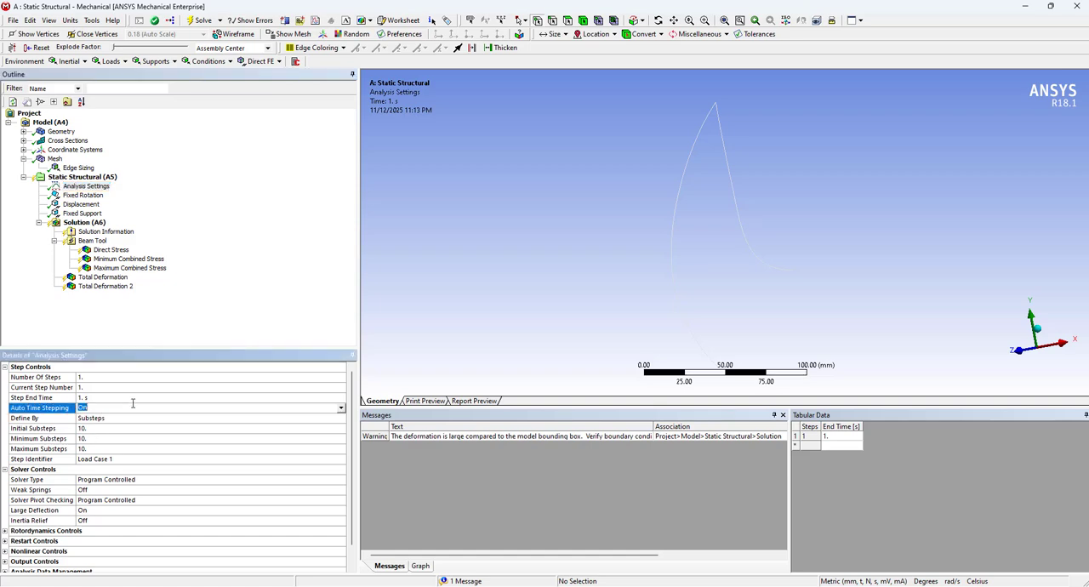
click(340, 408)
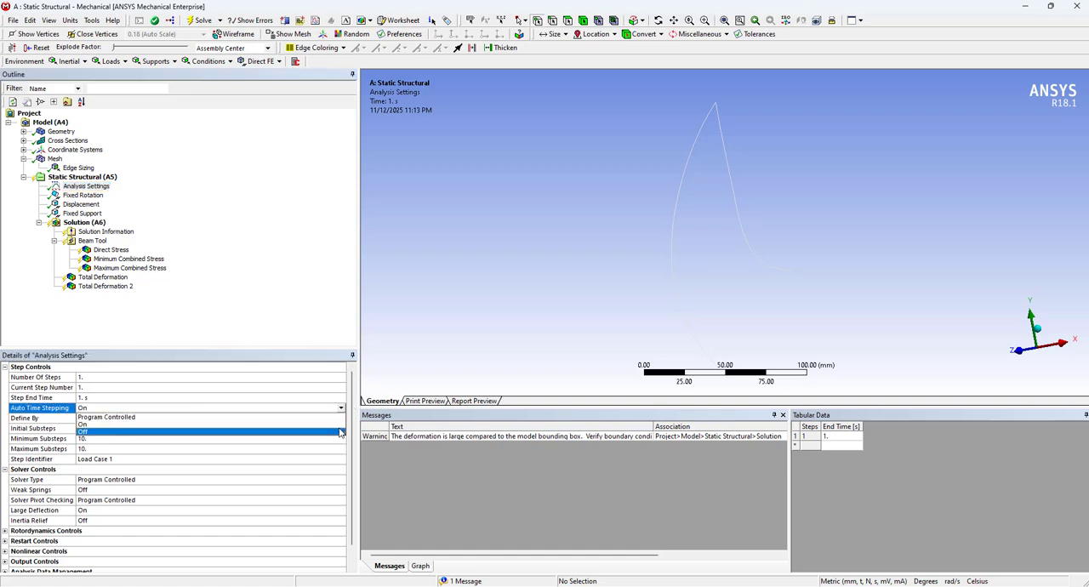
click(334, 432)
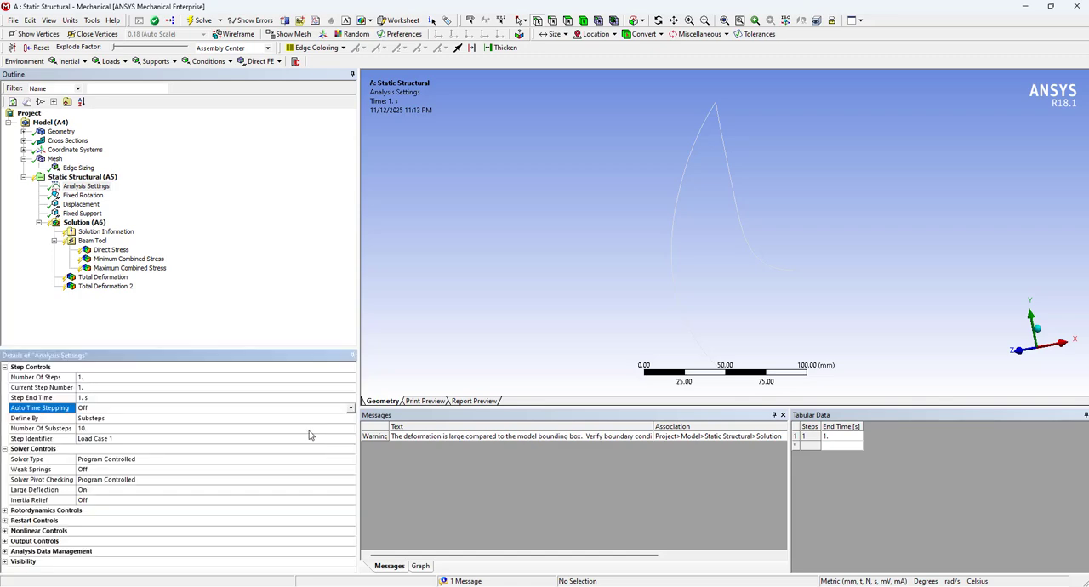
click(99, 432)
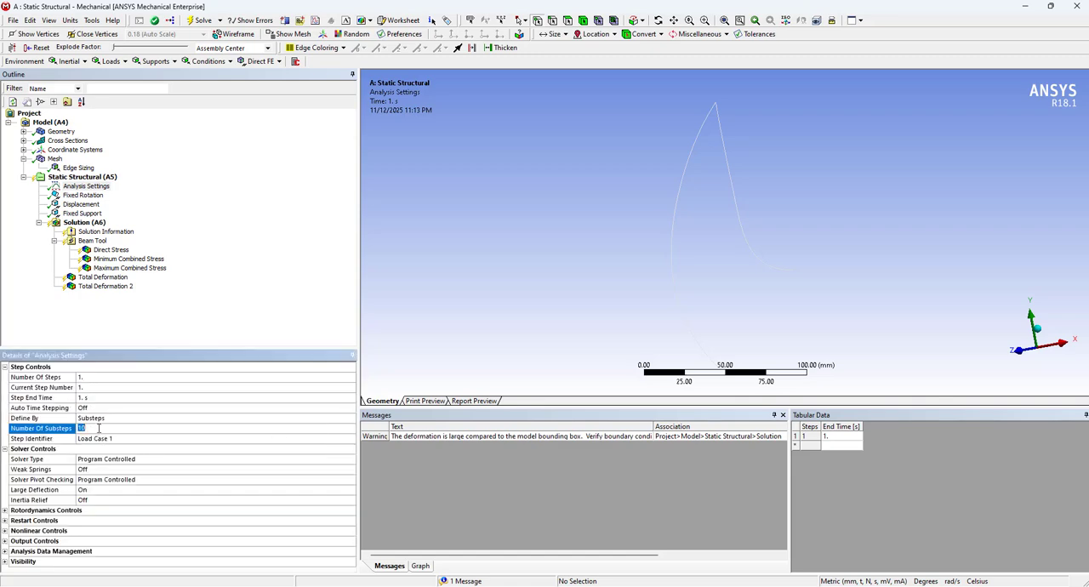
click(91, 428)
click(73, 429)
Check the displacement and fixed support, and solve the study with large deflection active
click(85, 205)
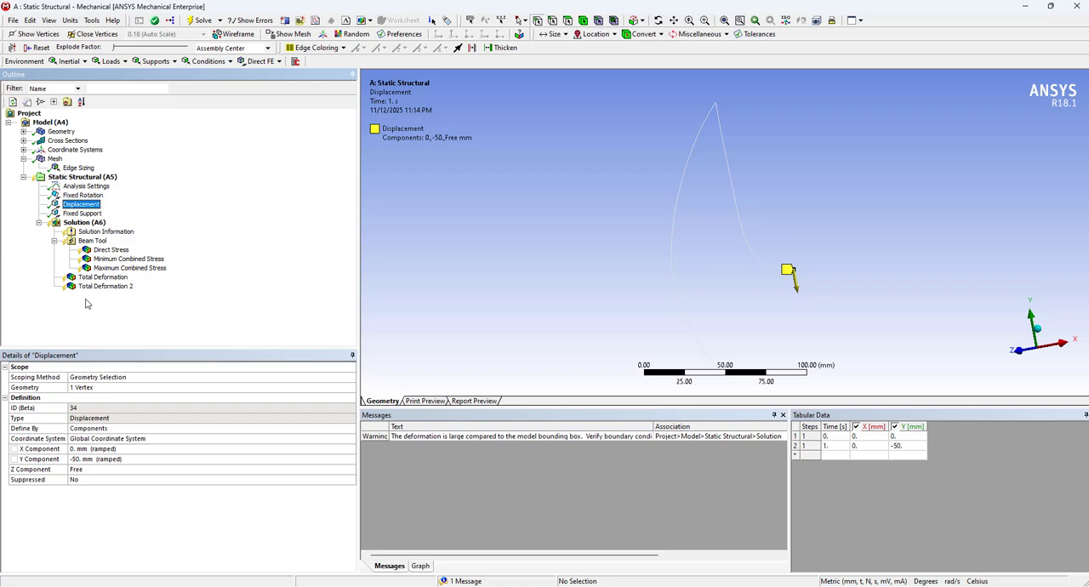
click(79, 213)
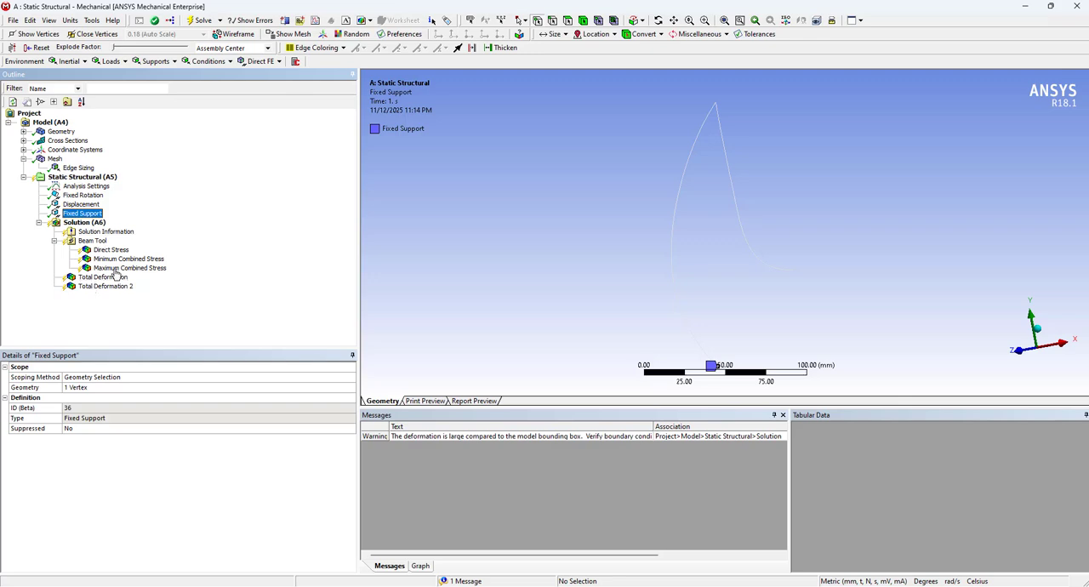
right_click(83, 216)
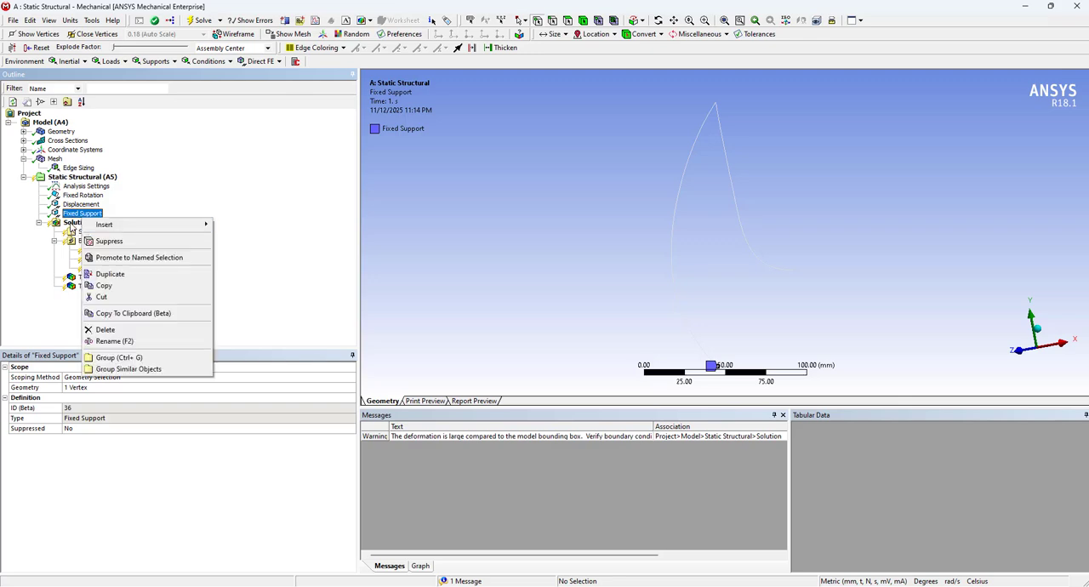
click(73, 222)
right_click(71, 222)
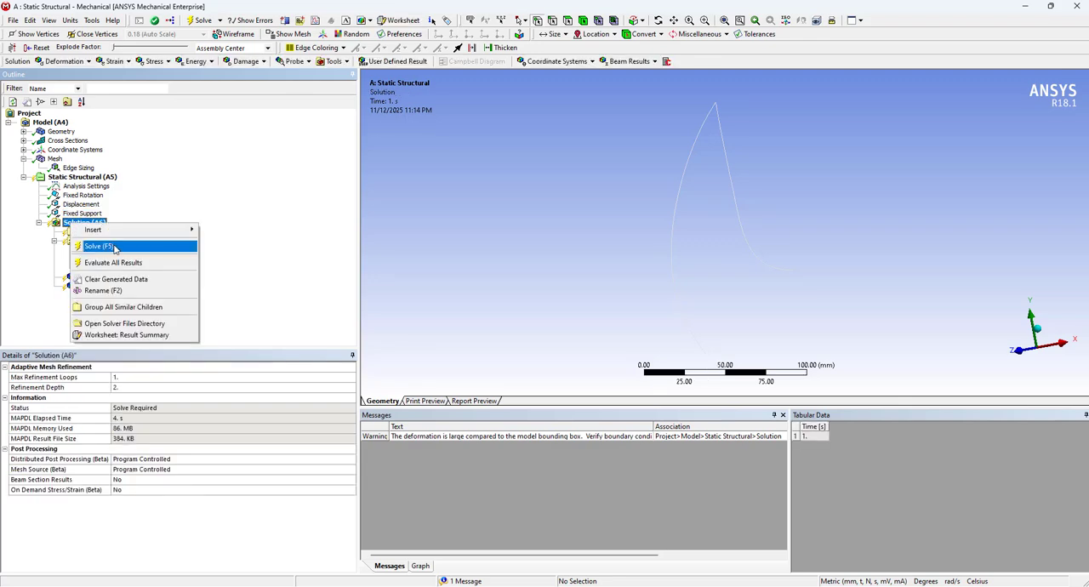
click(98, 245)
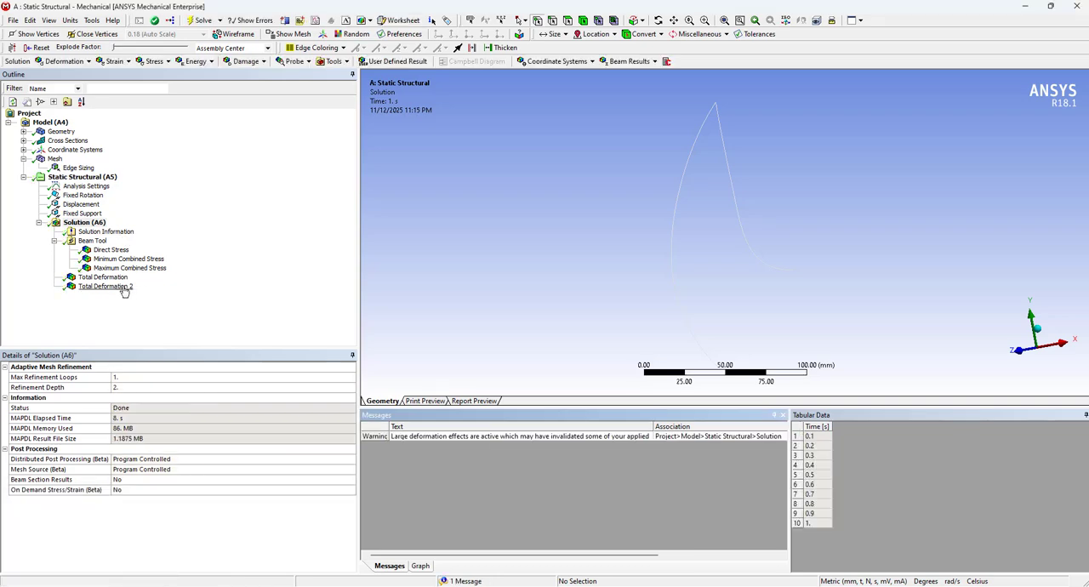
View P4's total deformation and enter 77.8 in cell D2 of the Excel sheet
click(119, 289)
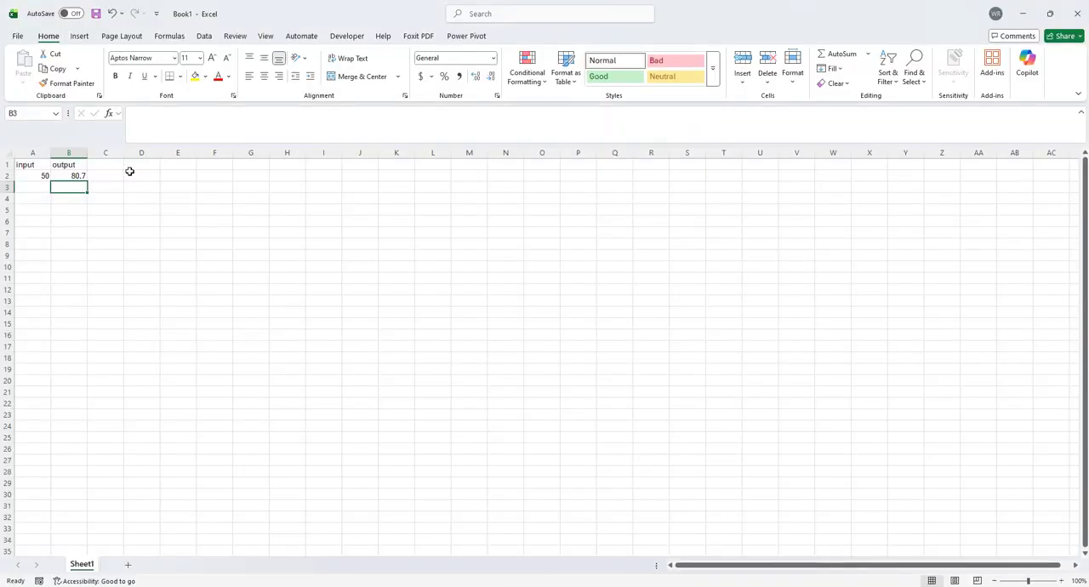
click(133, 175)
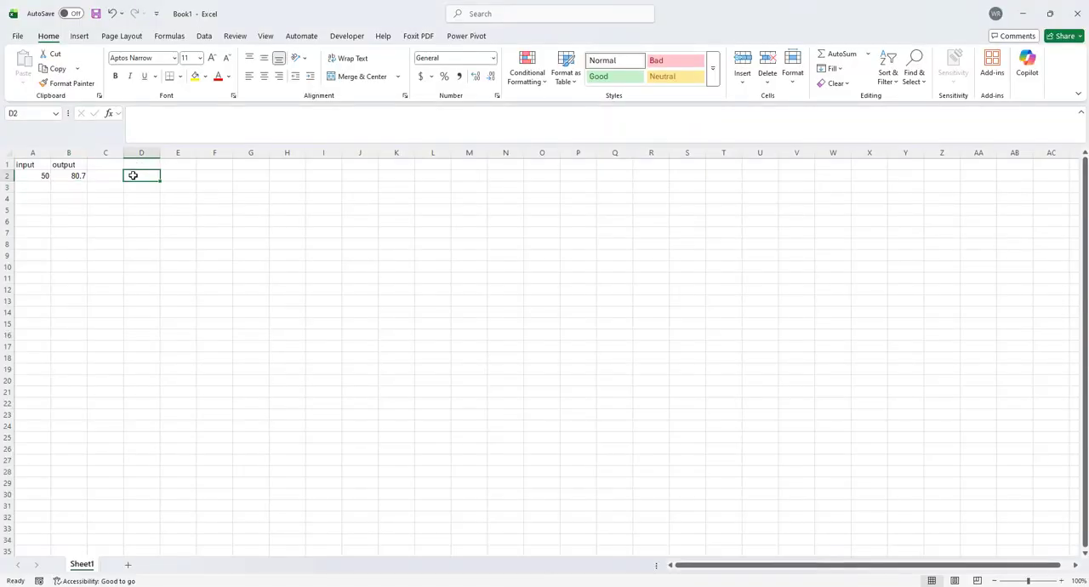
text(77.)
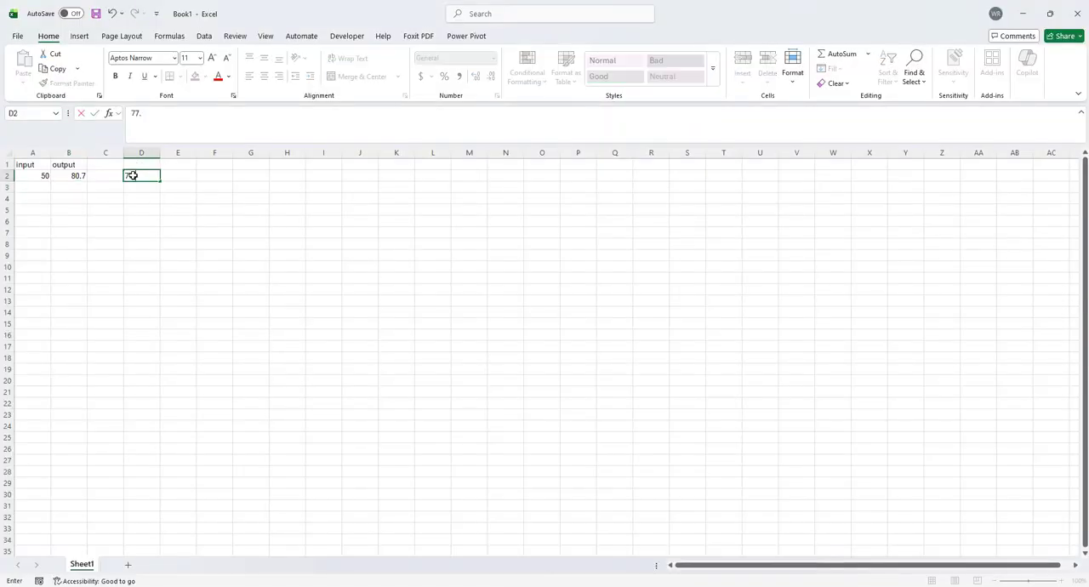
text(8)
key(Return)
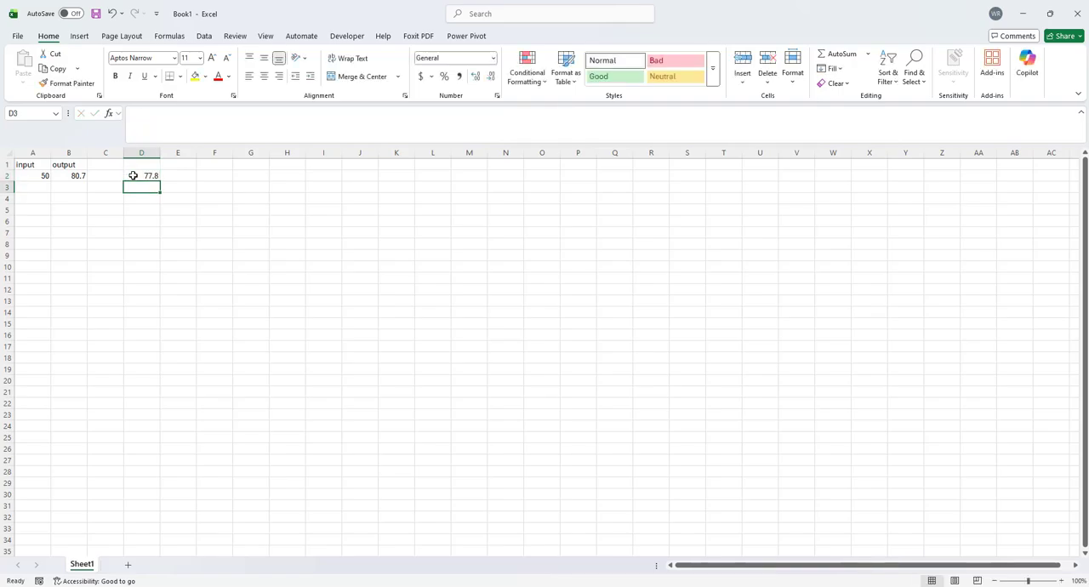
click(1023, 12)
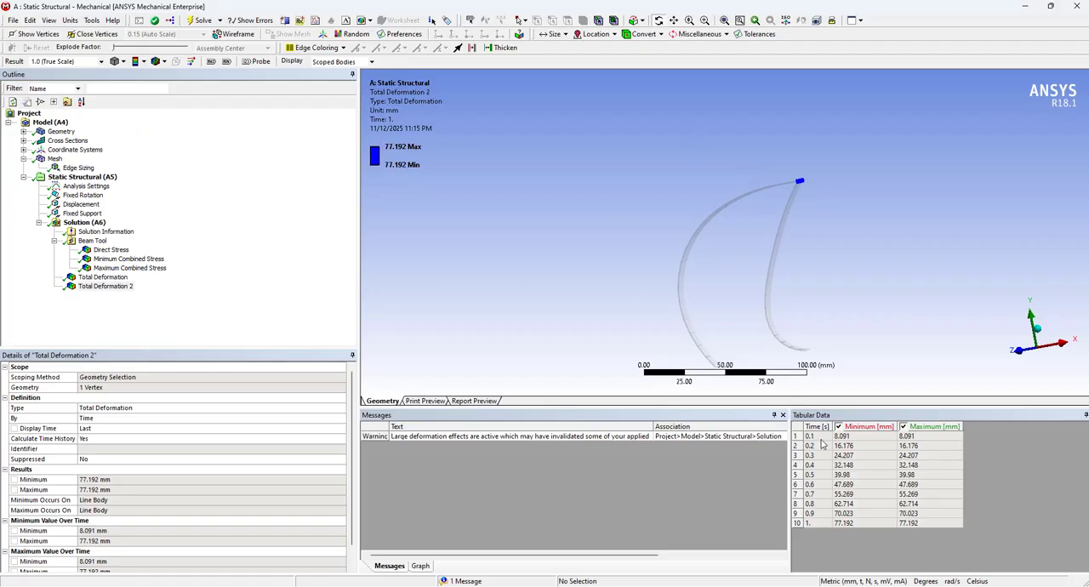
Examine P4's tabulated deformation in ANSYS Mechanical at the first and last substeps, 0.1 s and 1 s
click(822, 441)
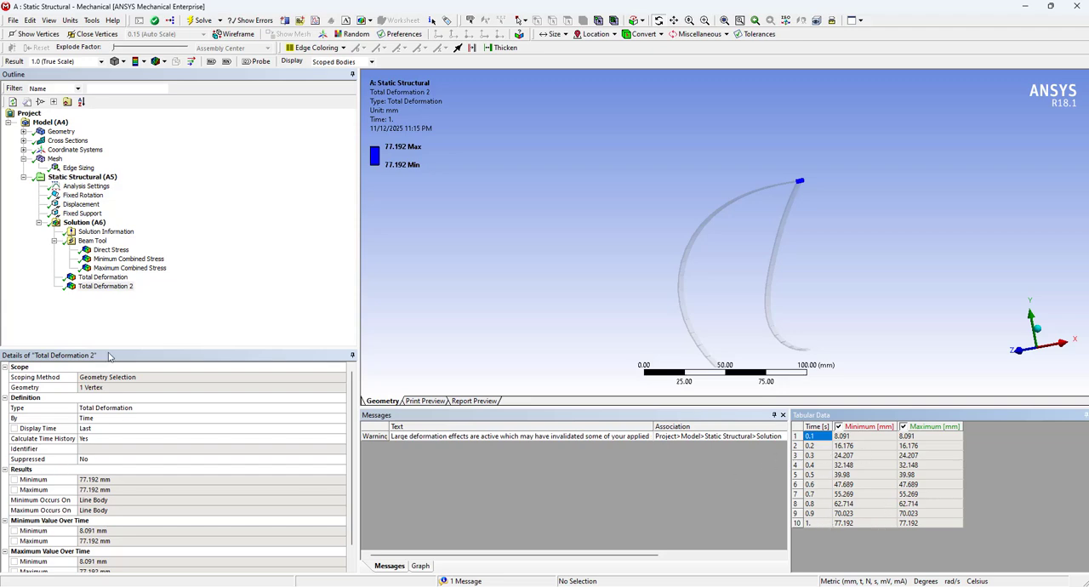
click(103, 288)
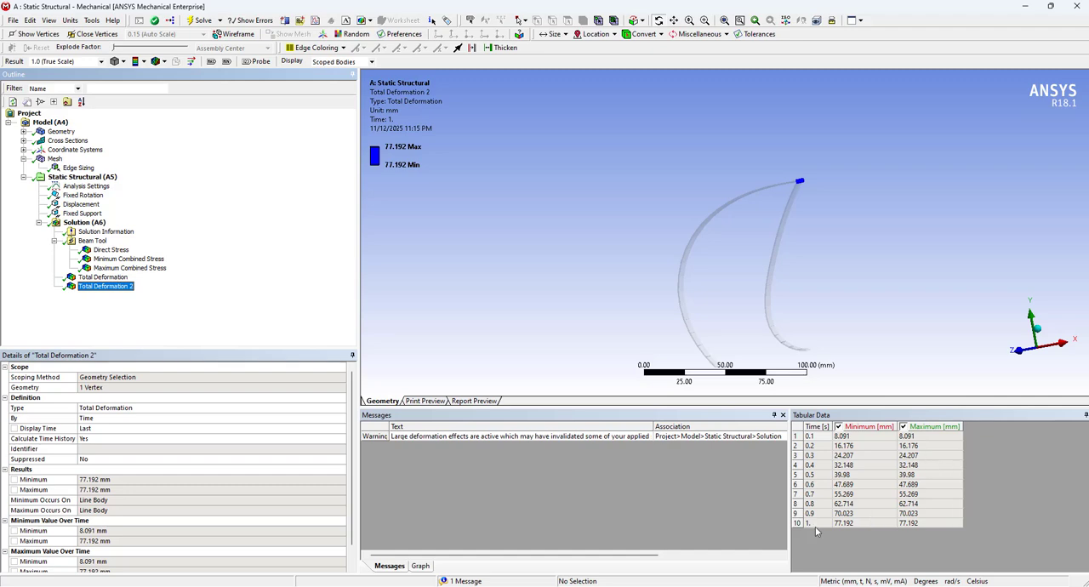
click(817, 440)
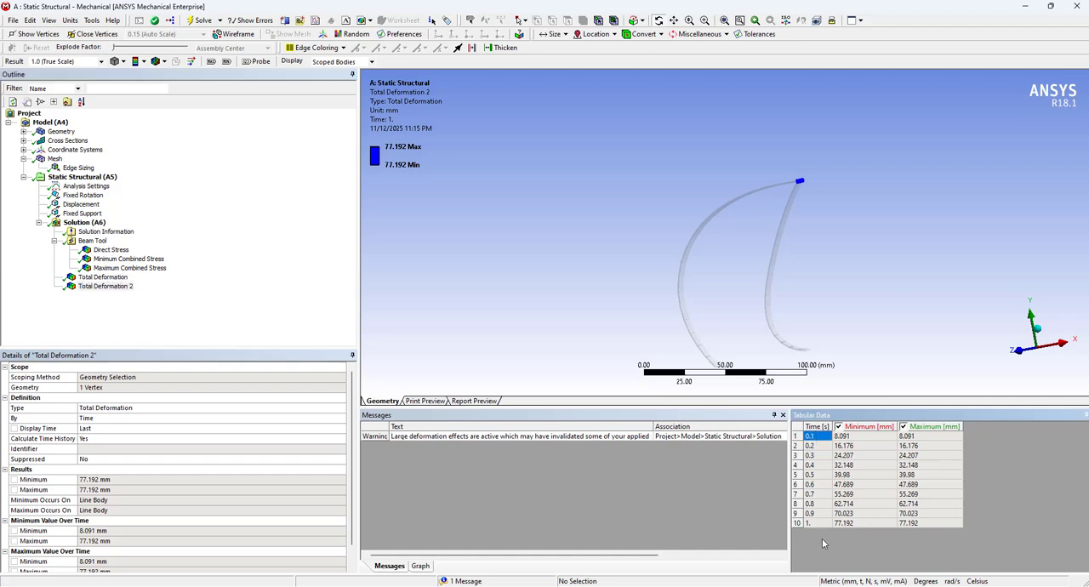
click(815, 523)
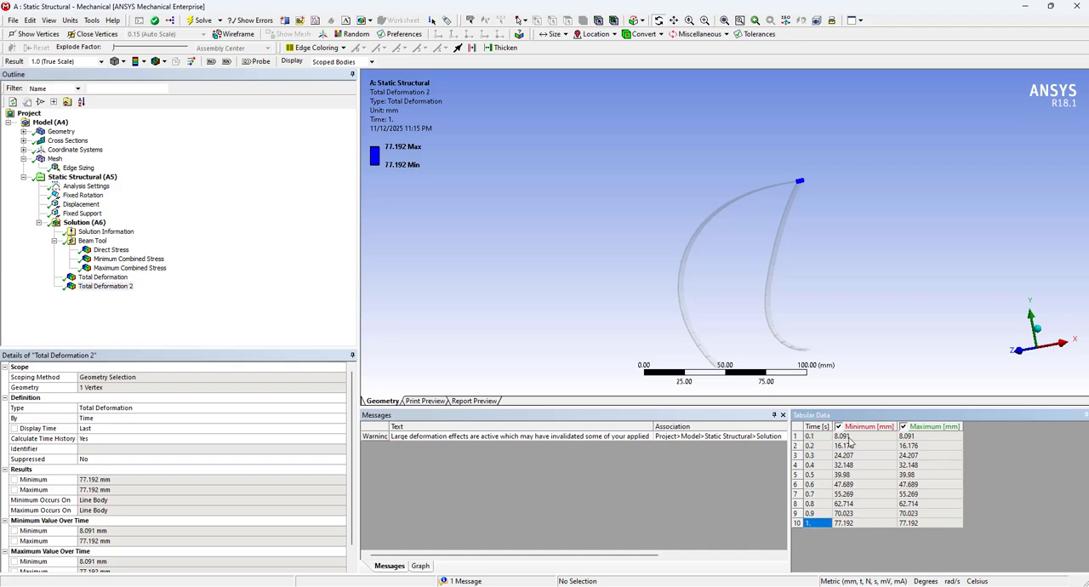
Compare P4's tabulated minimum deformation across the first three substeps, 0.1 to 0.3 s, and the final one at 1 s
click(848, 437)
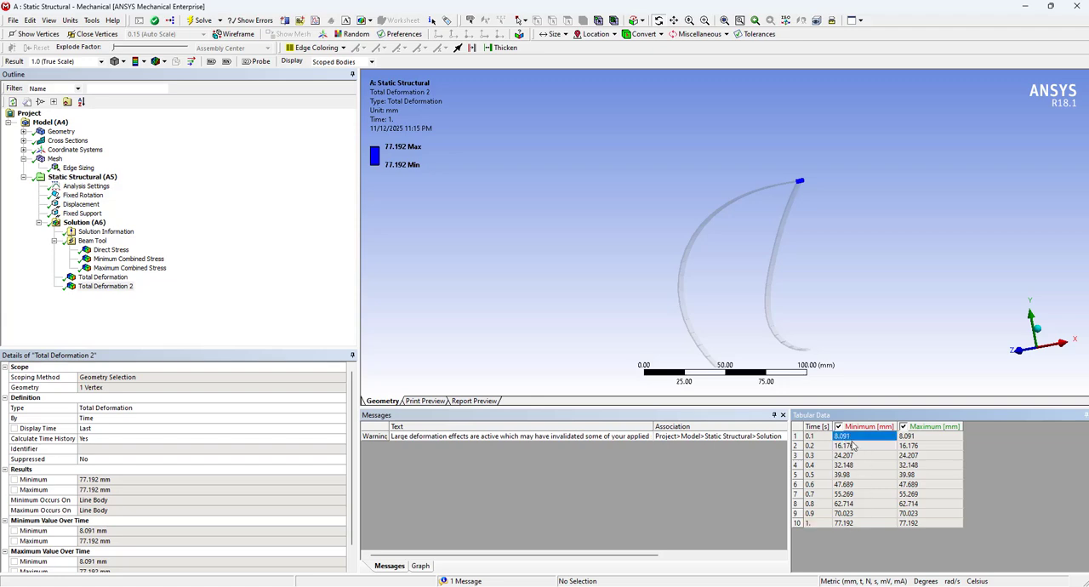
click(858, 446)
click(860, 456)
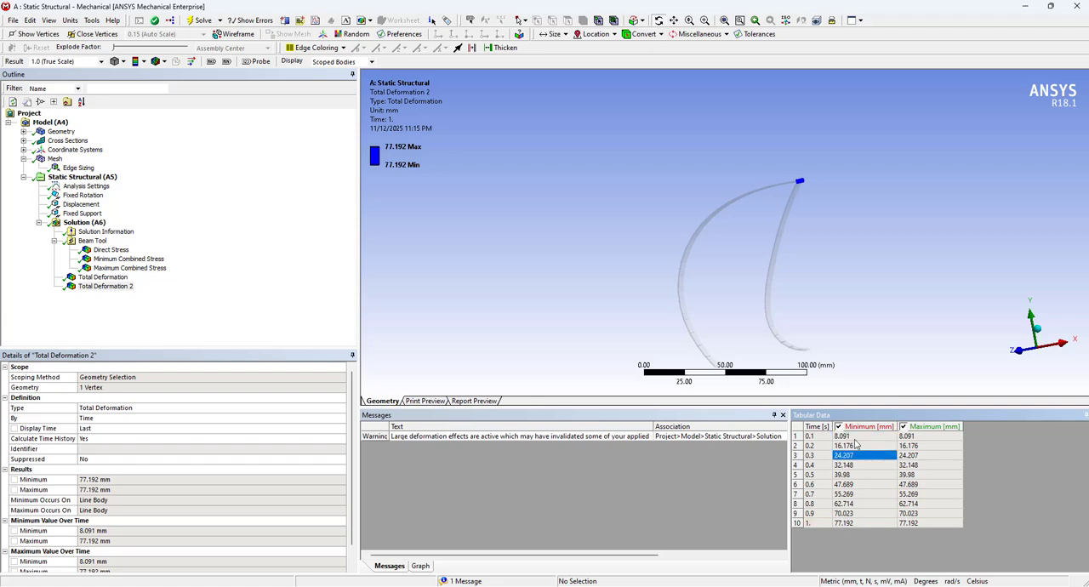
click(855, 438)
click(855, 524)
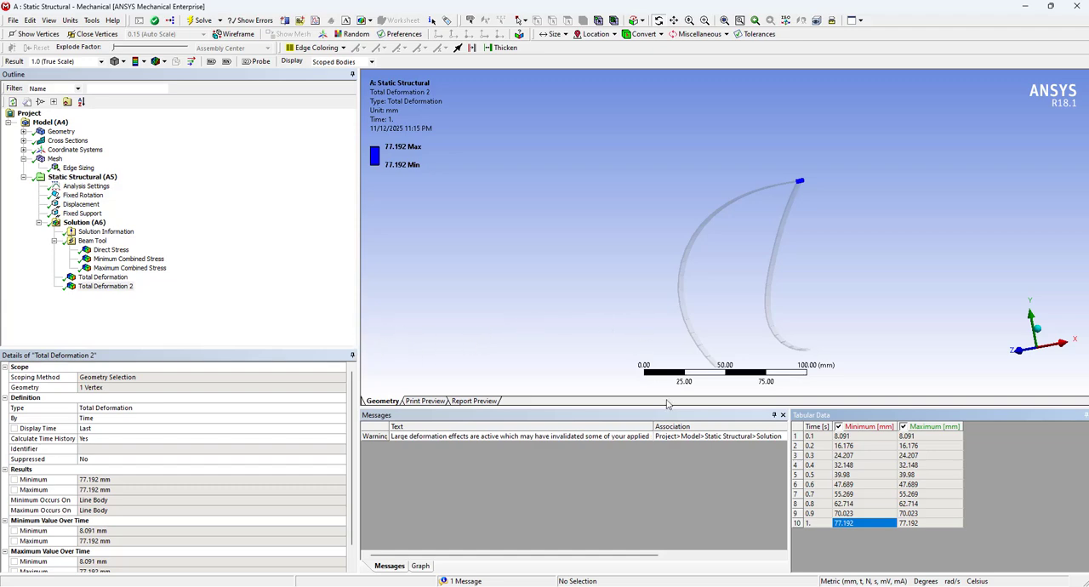
Switch to the PowerPoint presentation and show the Tower Crane slide to read the truss problem
key(alt+Tab)
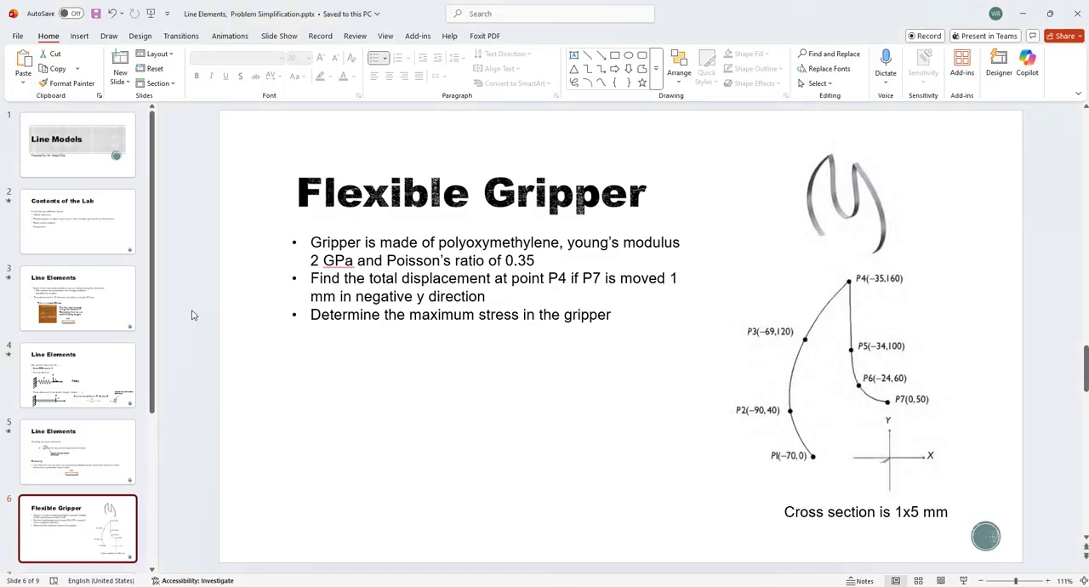
scroll(109, 525, down, 1)
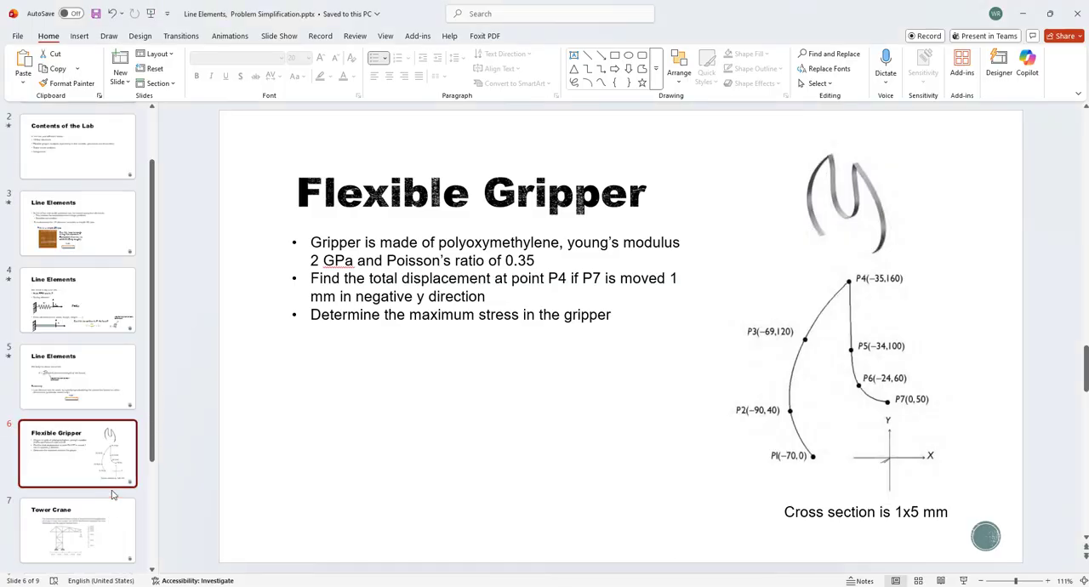
click(105, 533)
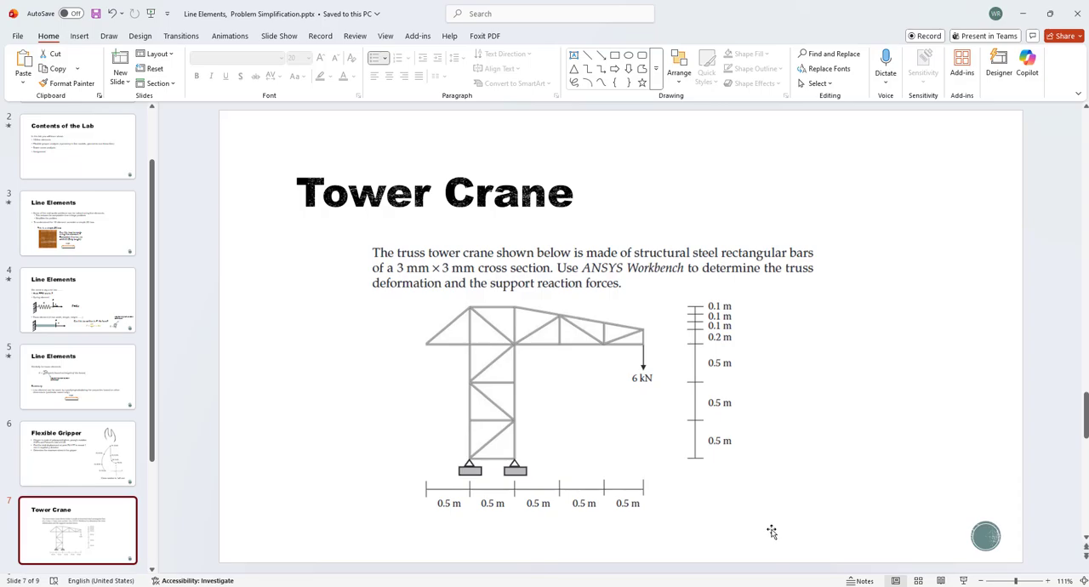
Switch to ANSYS Workbench and add a second, standalone Static Structural system to the project schematic
key(alt+Tab)
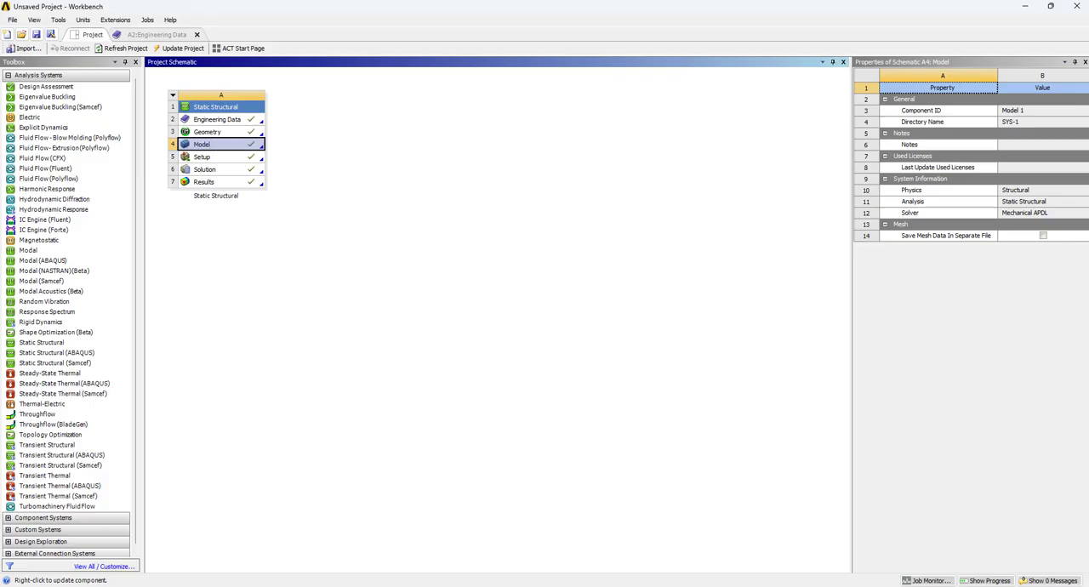
double_click(40, 342)
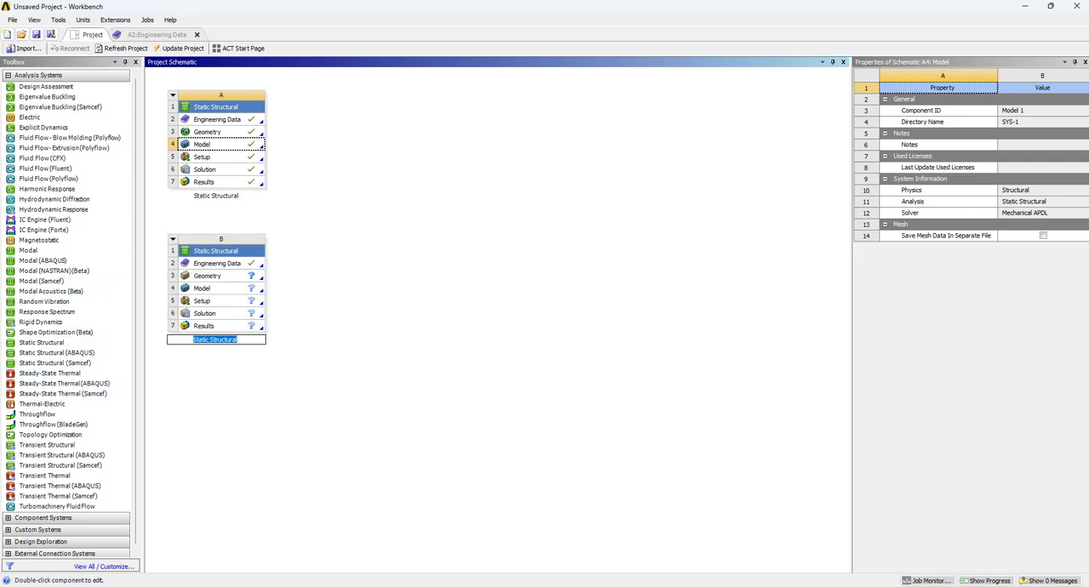
Return to the Tower Crane slide in PowerPoint and review the truss dimensions, load and supports
key(alt+Tab)
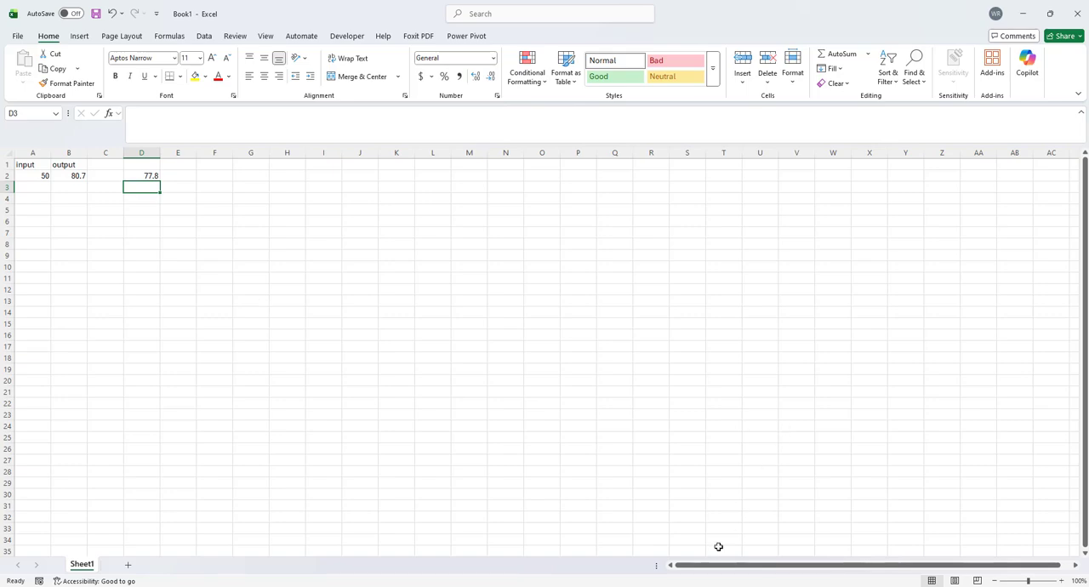
click(666, 483)
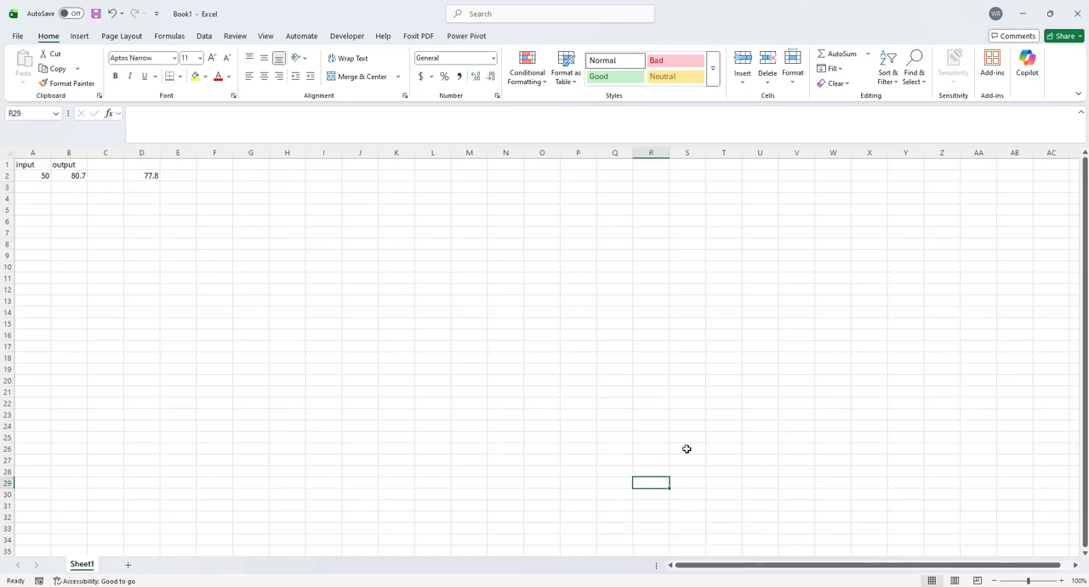
click(646, 584)
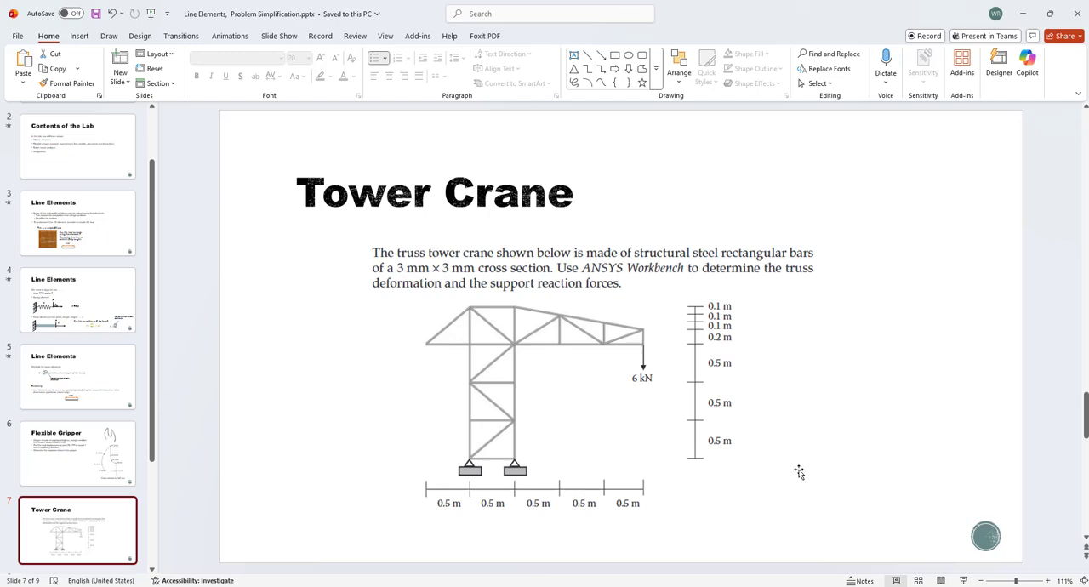
key(alt+Tab)
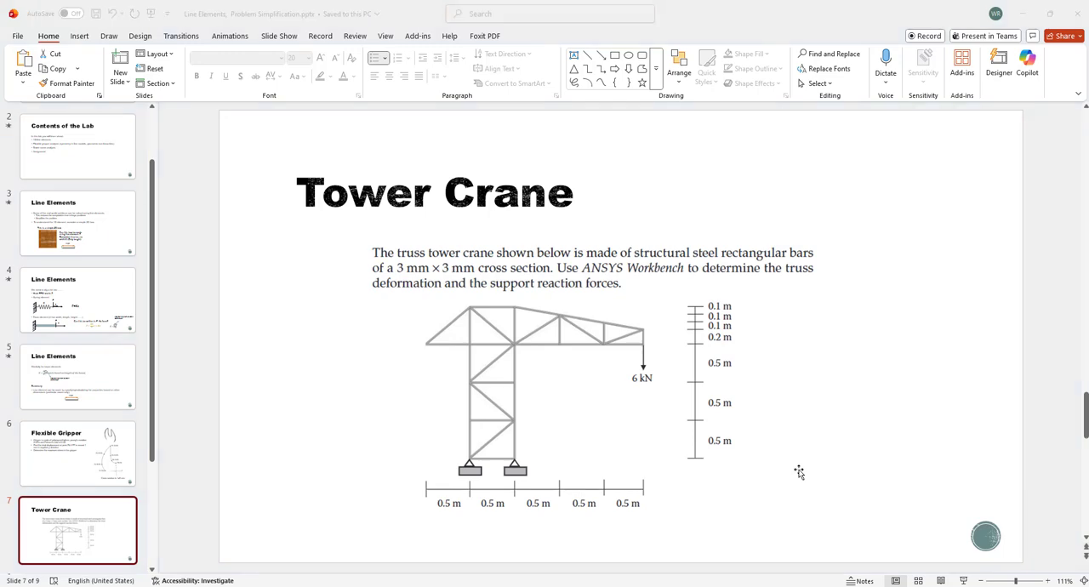
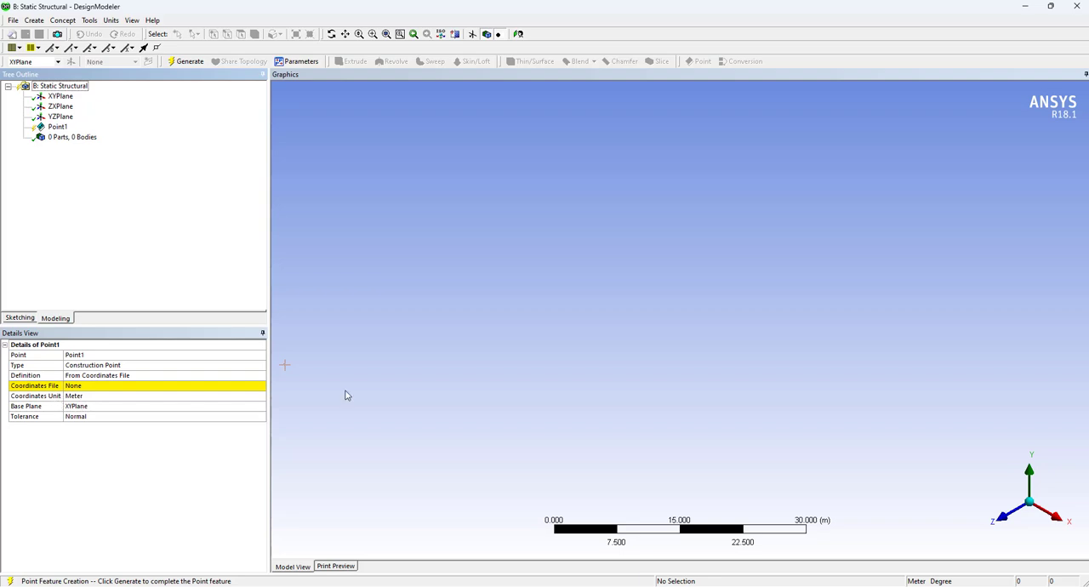
Check the Tower Crane slide in PowerPoint, then load tower.txt as Point1's coordinates file in DesignModeler and generate the construction points
mouse_move(772, 586)
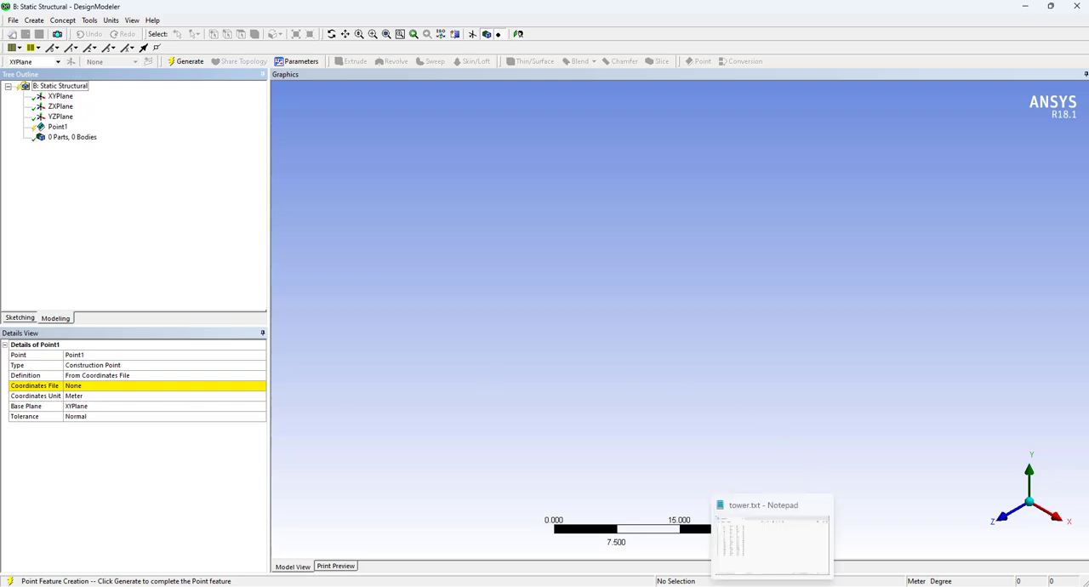
click(689, 566)
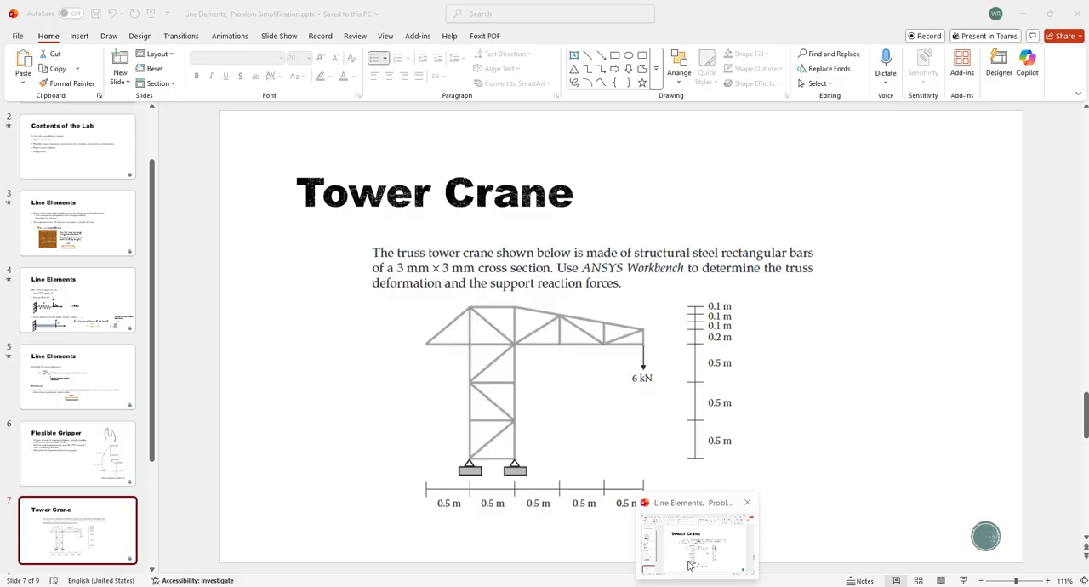
key(alt+Tab)
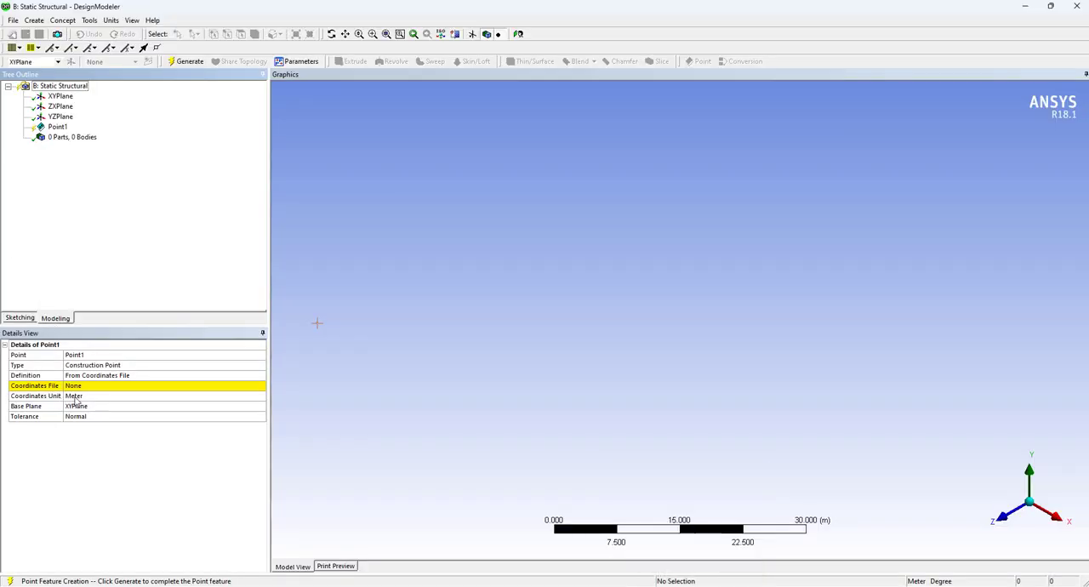
click(84, 396)
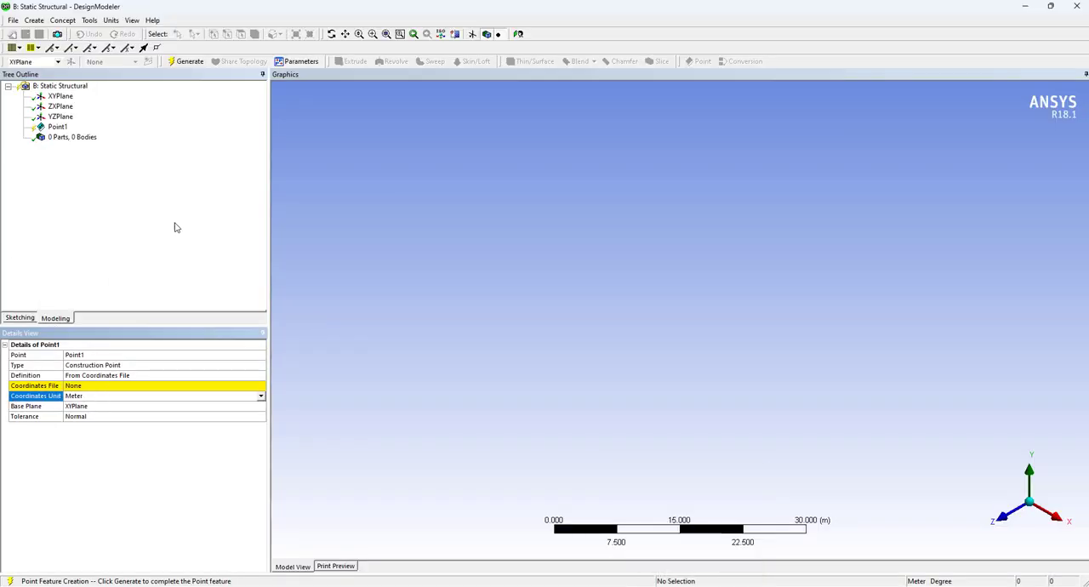
click(263, 389)
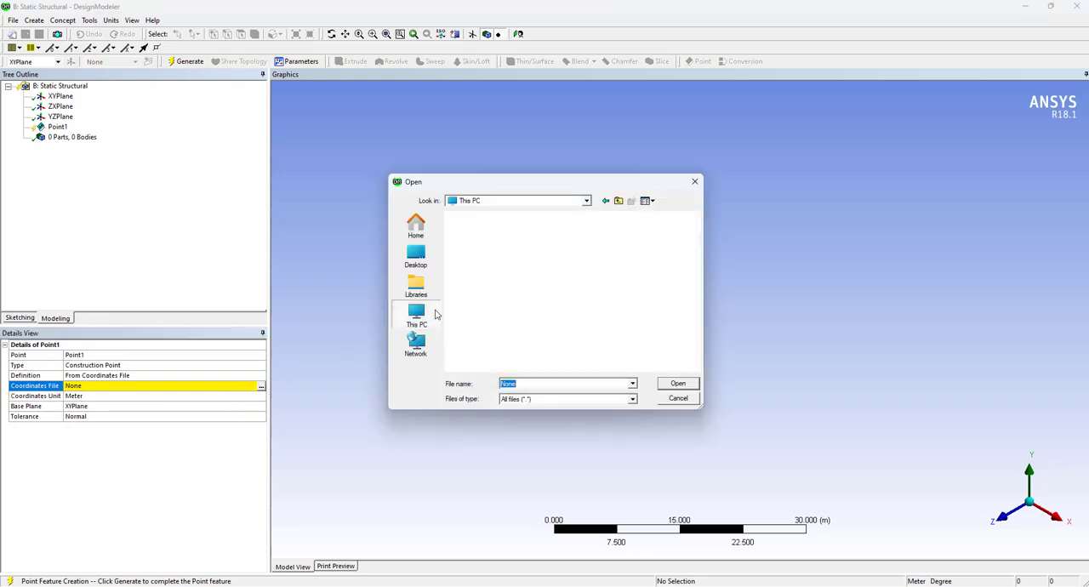
double_click(485, 265)
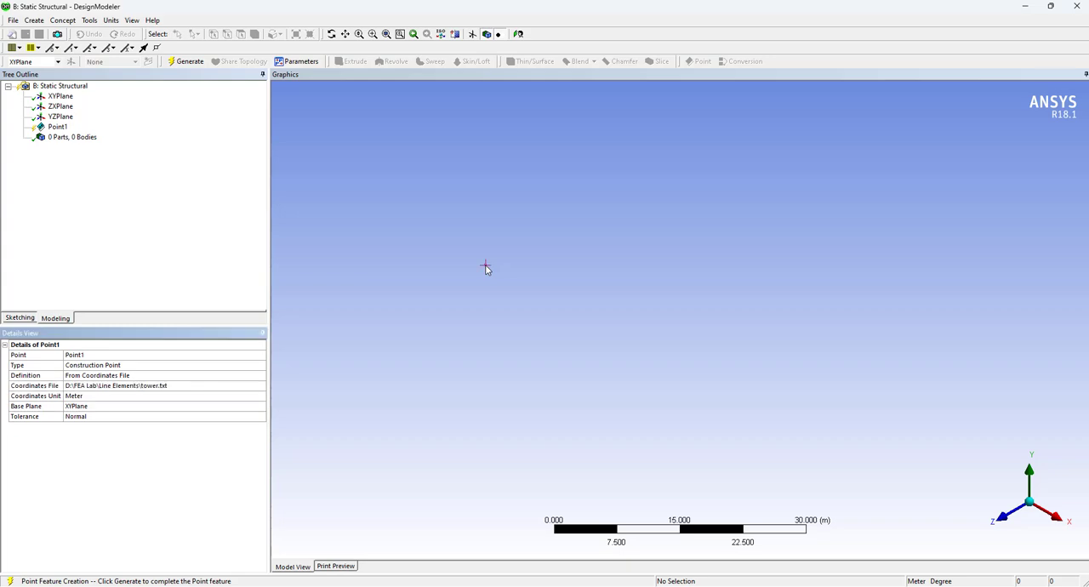
click(192, 61)
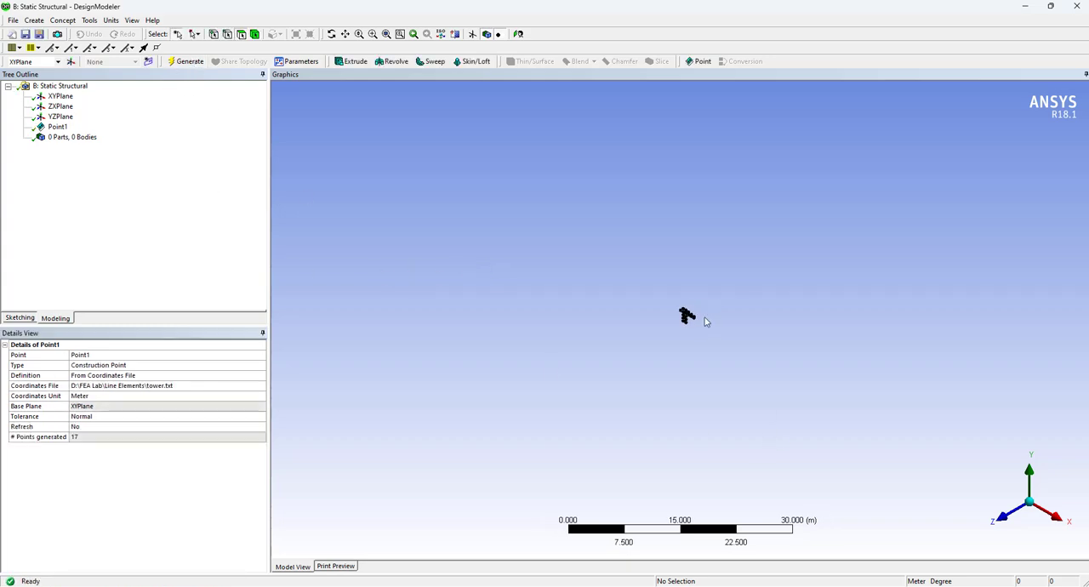
Start a Lines From Points feature and connect the four points of the mast's lowest bay, facing the XY plane
scroll(706, 323, up, 10)
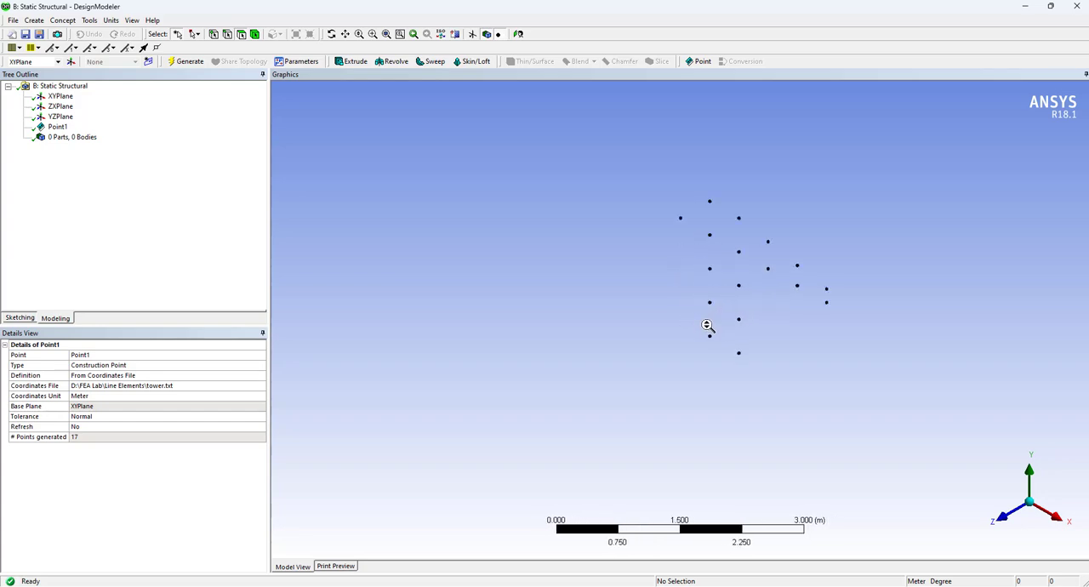
middle_drag(761, 321, 615, 374)
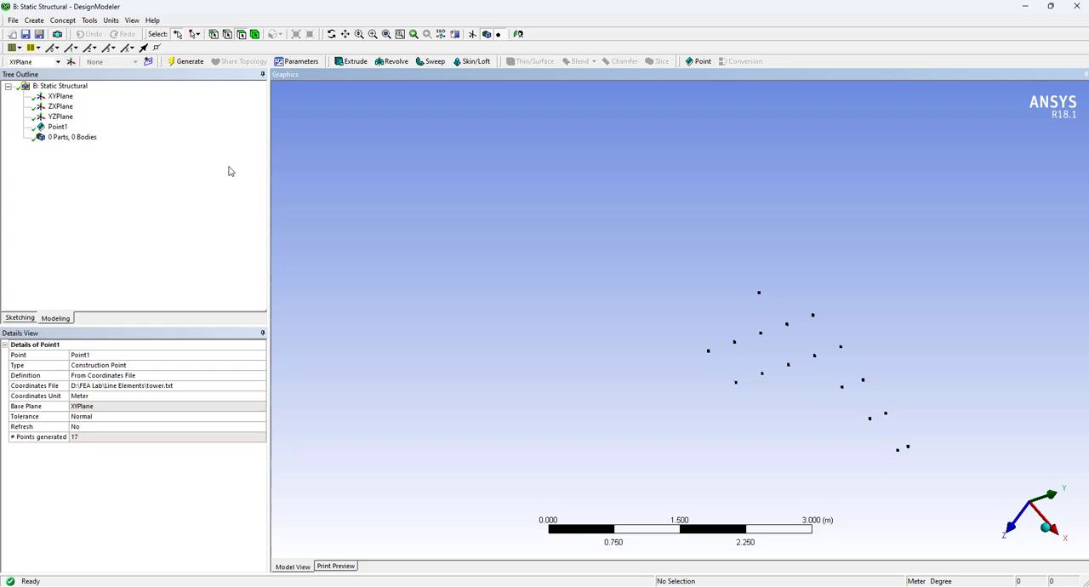
click(59, 96)
click(517, 34)
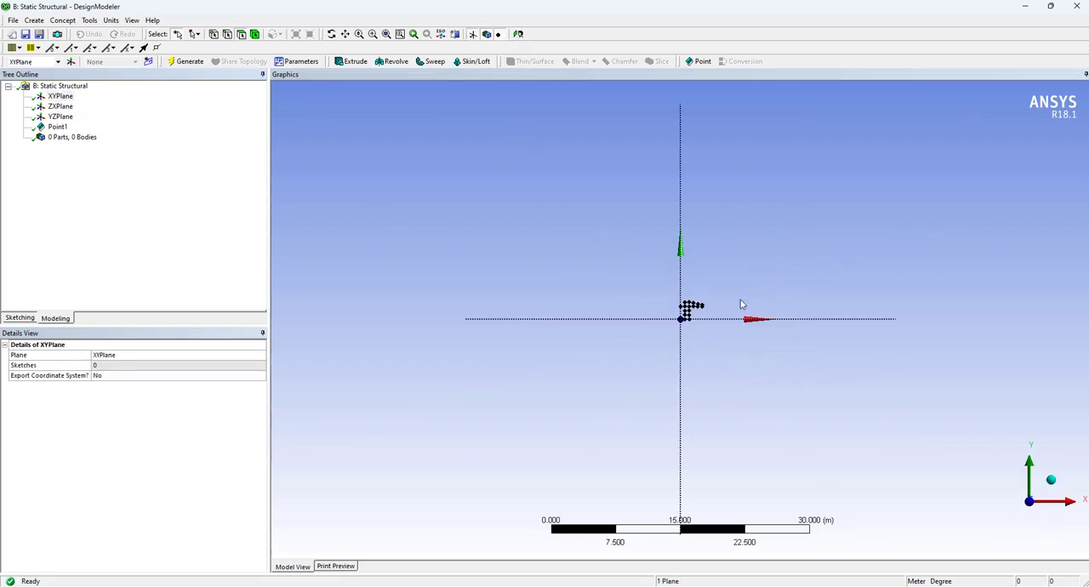
scroll(712, 330, up, 10)
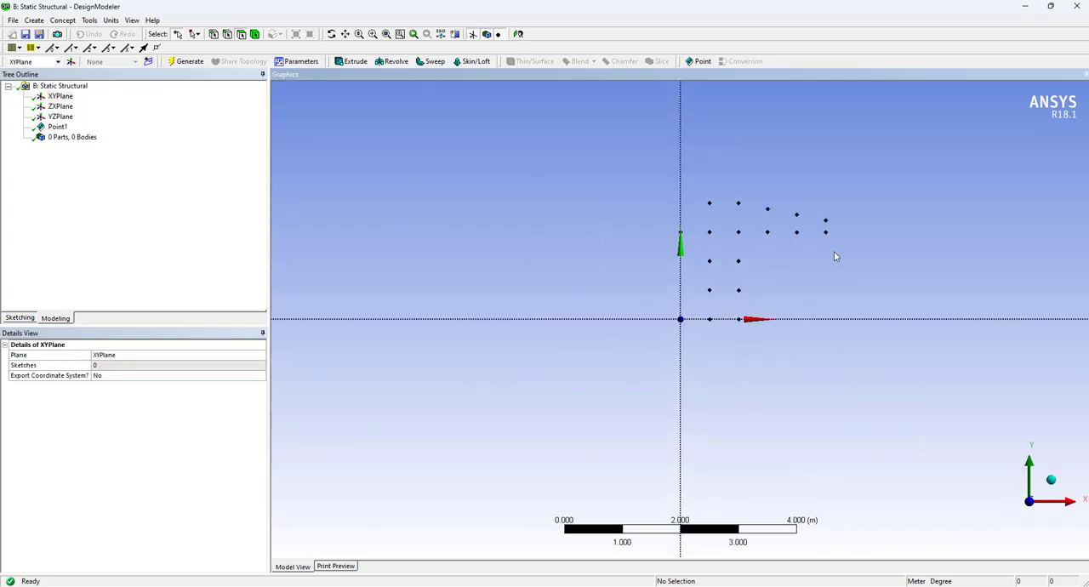
click(63, 20)
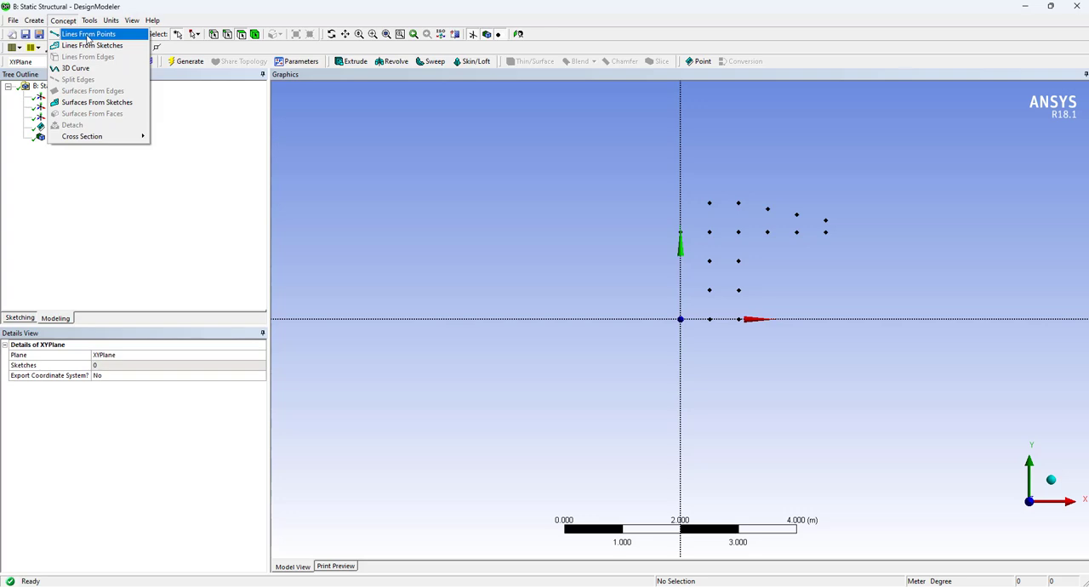
click(87, 35)
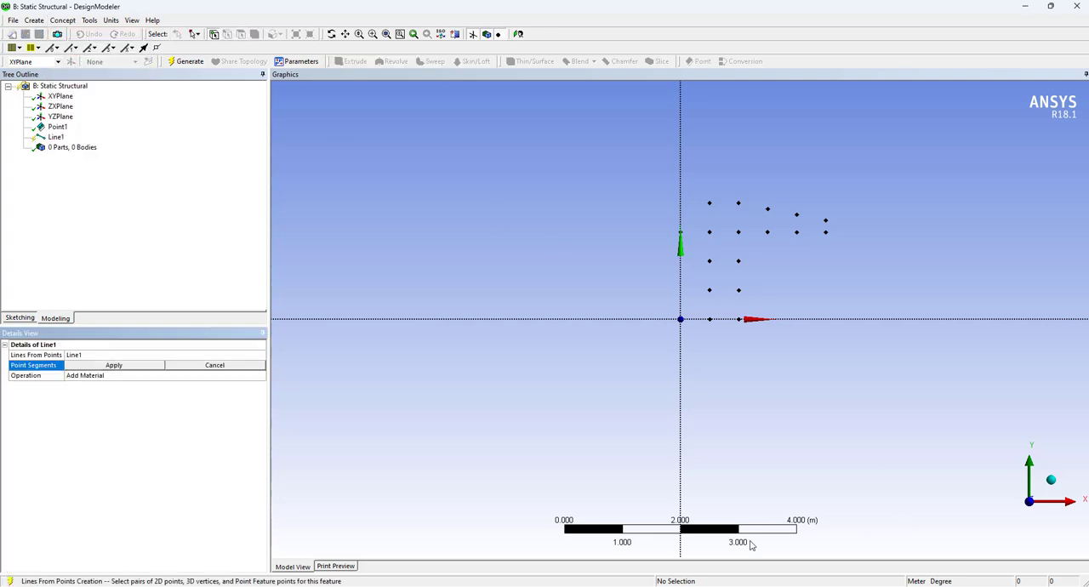
click(710, 564)
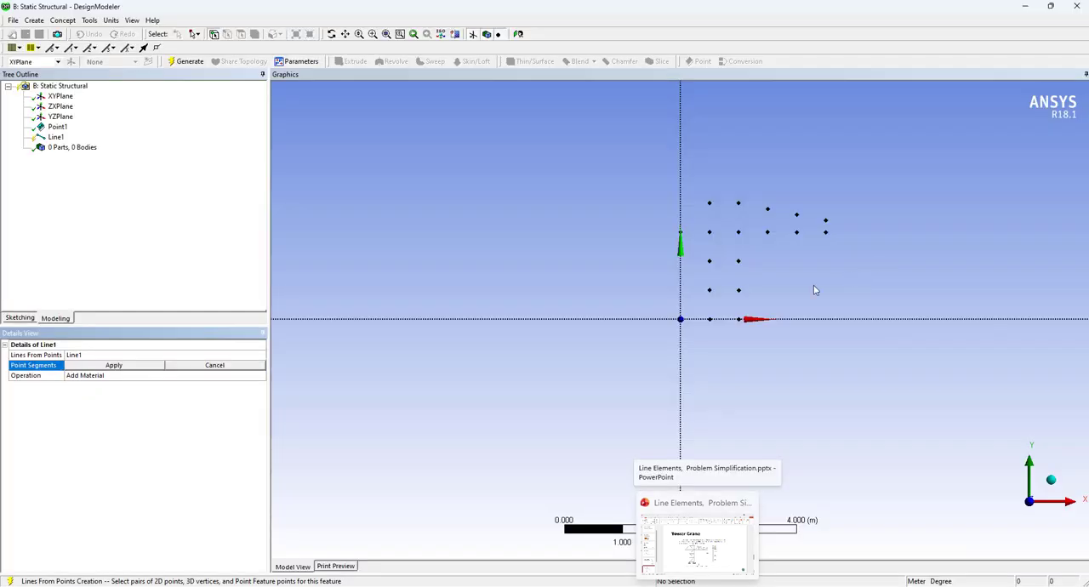
click(711, 321)
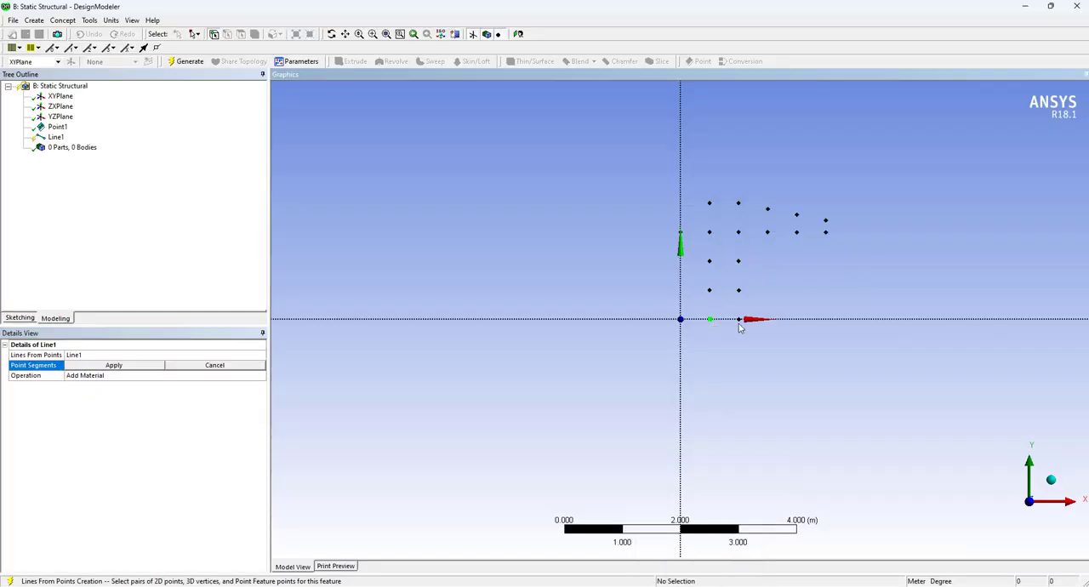
click(739, 320)
click(738, 290)
click(710, 290)
click(739, 293)
mouse_move(697, 585)
click(711, 551)
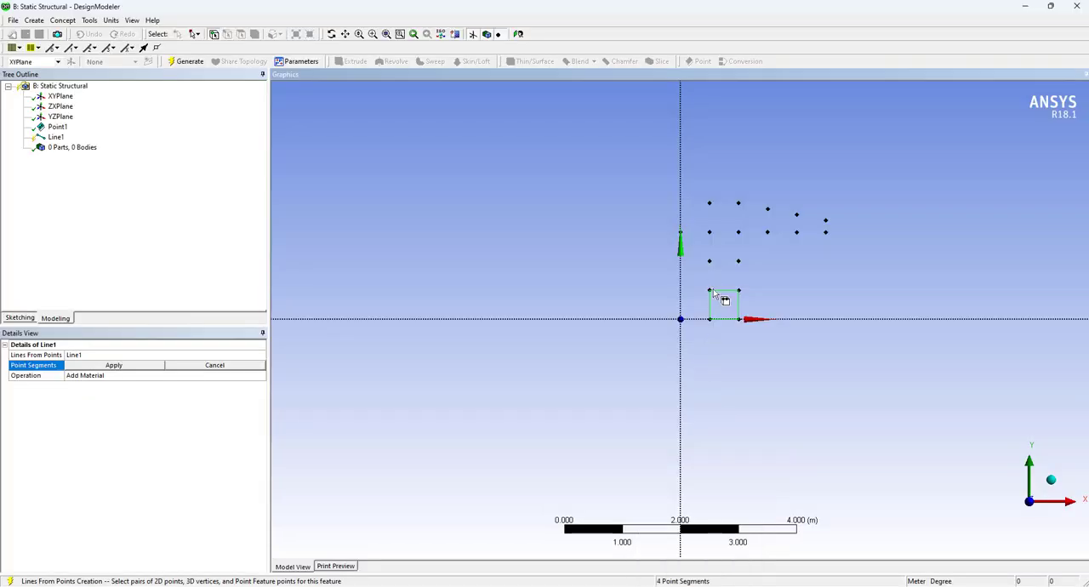
Add the vertical and horizontal segments of the mast's second and third bays, up to the jib's lower chord level
click(739, 263)
click(709, 263)
click(739, 233)
click(738, 261)
click(709, 232)
click(709, 261)
click(709, 233)
click(738, 233)
Connect the mast's top bay with two vertical segments and a horizontal segment across its upper points
click(709, 232)
click(710, 204)
click(738, 232)
click(738, 204)
click(710, 204)
click(740, 204)
Add the upper chord, lower chord and end vertical of the jib panel nearest the mast
click(767, 208)
click(740, 233)
click(767, 232)
click(768, 208)
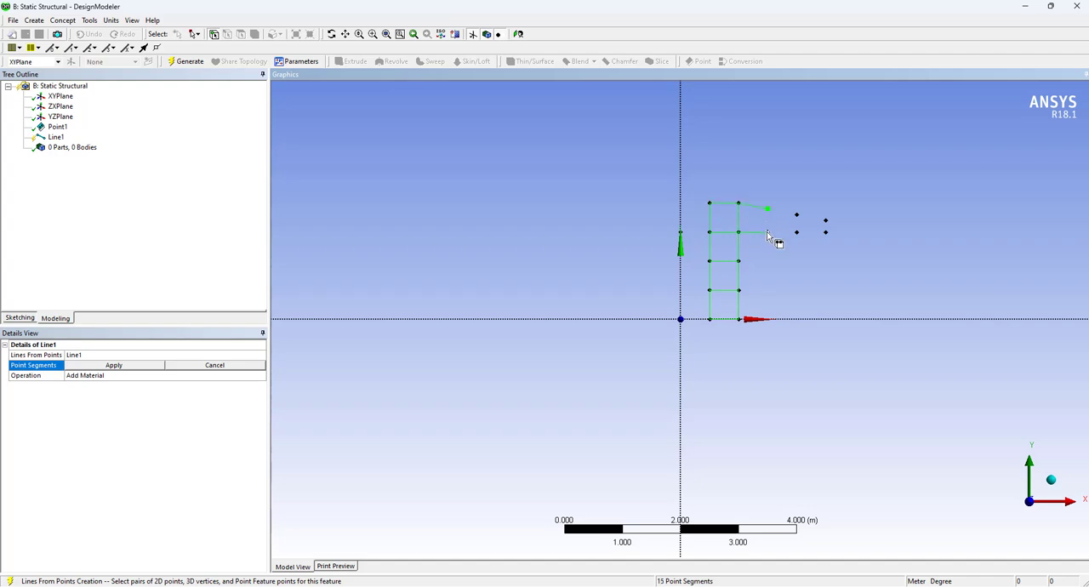
click(767, 233)
click(767, 210)
Extend the jib's upper and lower chords through its two outer panels and add their vertical segments out to the tip
click(796, 216)
click(767, 233)
click(796, 233)
click(797, 216)
click(796, 233)
click(796, 215)
click(826, 233)
click(826, 222)
click(826, 233)
Add the rear triangle's segments and the diagonals across the top bay and jib, following the Tower Crane slide
click(708, 557)
click(710, 204)
click(686, 231)
click(737, 233)
click(768, 211)
click(798, 234)
click(825, 231)
Add the mast's diagonal segments, apply the whole point-segment selection and generate the truss line body
click(738, 291)
click(739, 290)
click(711, 320)
scroll(773, 279, up, 2)
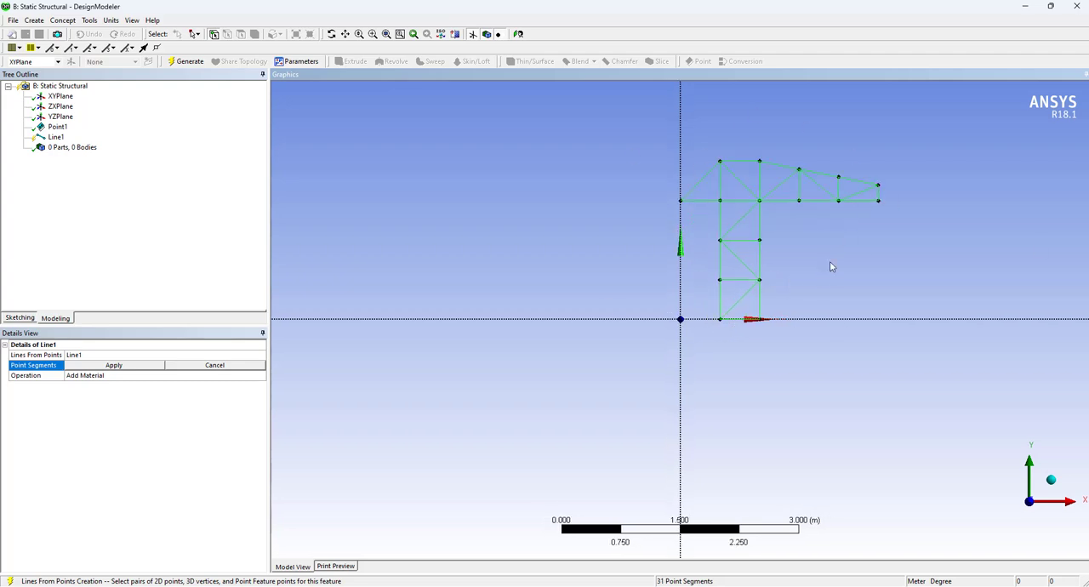
click(114, 365)
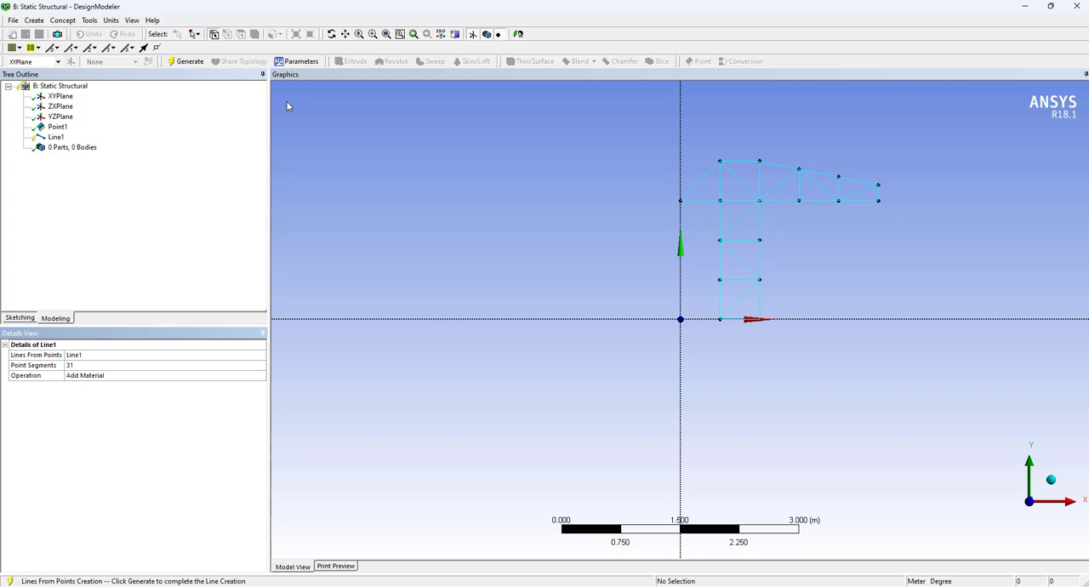
click(187, 61)
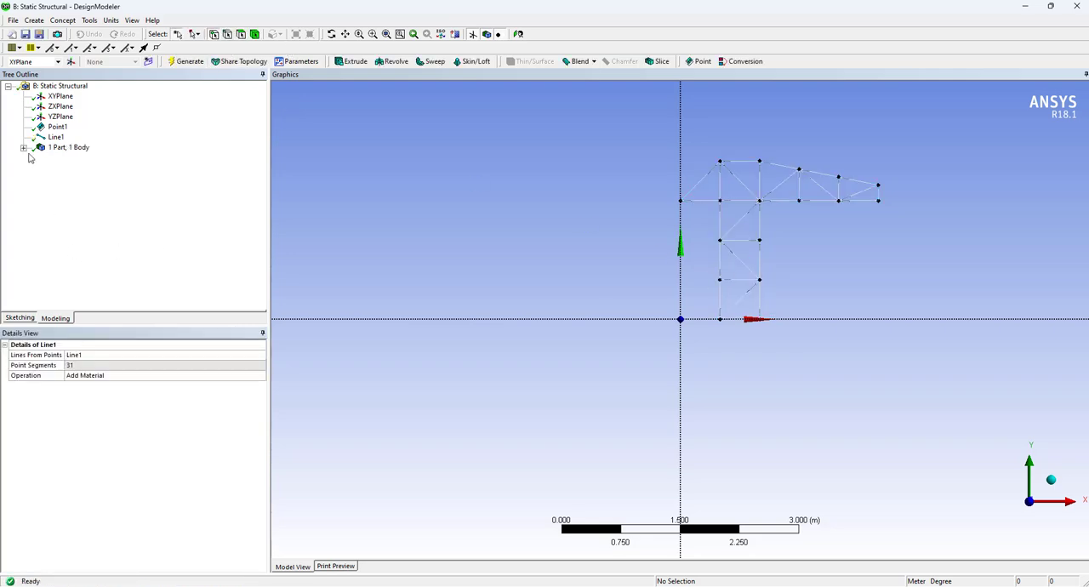
Inspect the details of the Line Body and Line1, and check the required bar cross section on the Tower Crane slide
click(24, 148)
click(79, 158)
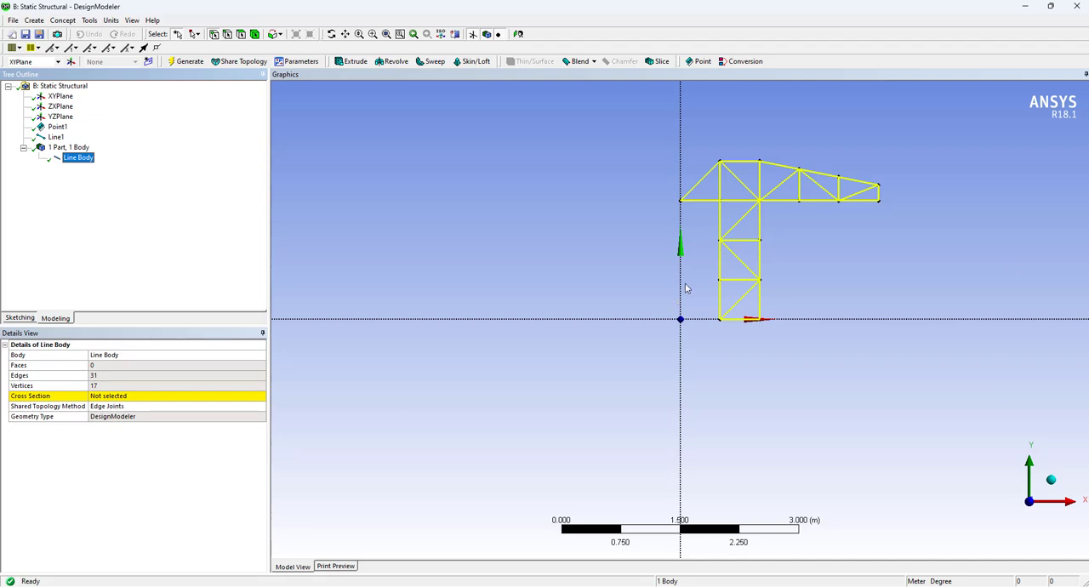
scroll(791, 297, up, 2)
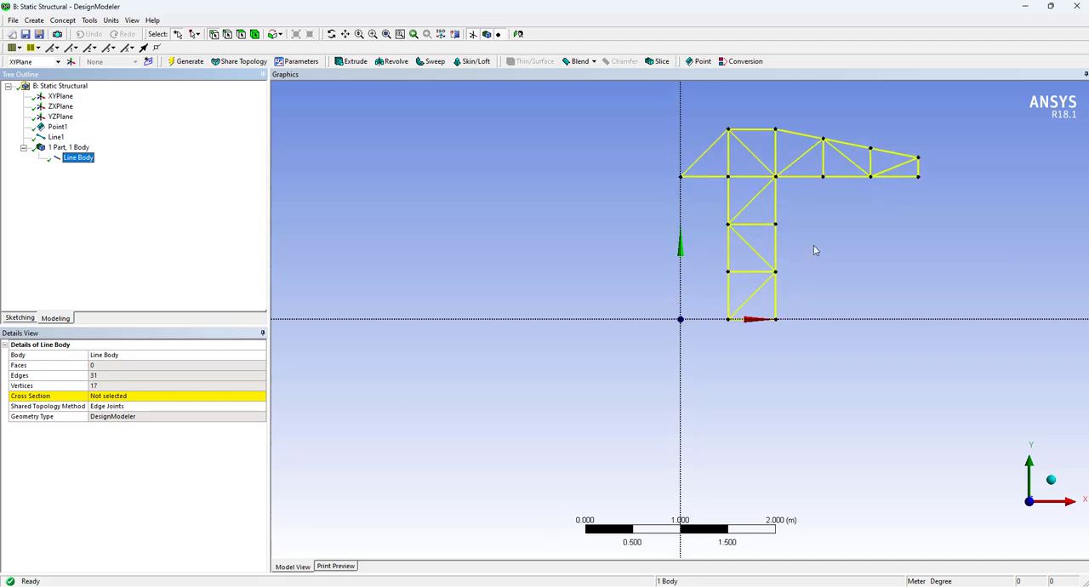
middle_drag(813, 245, 791, 298)
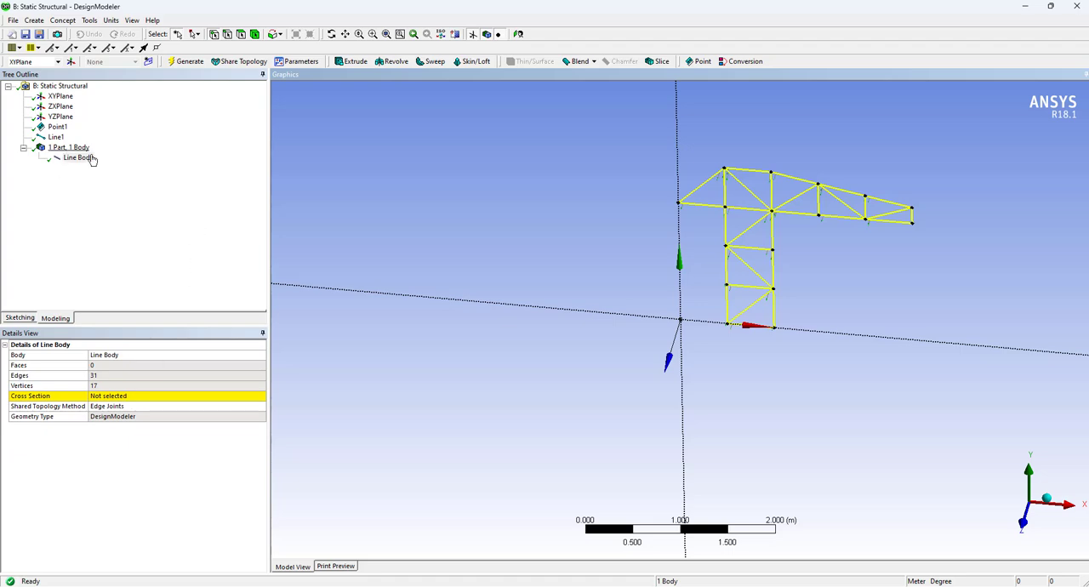
click(61, 139)
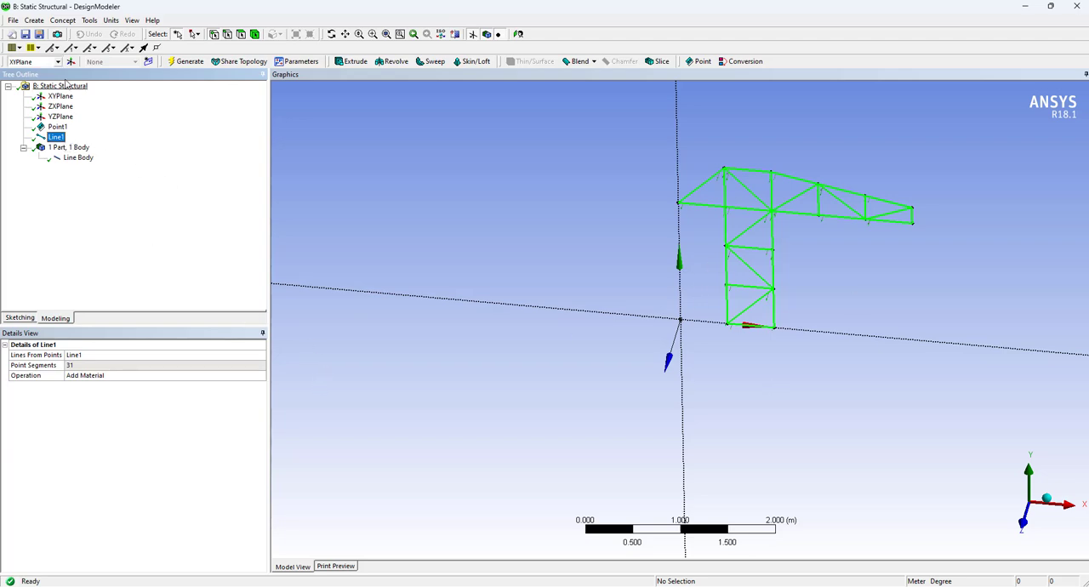
click(75, 158)
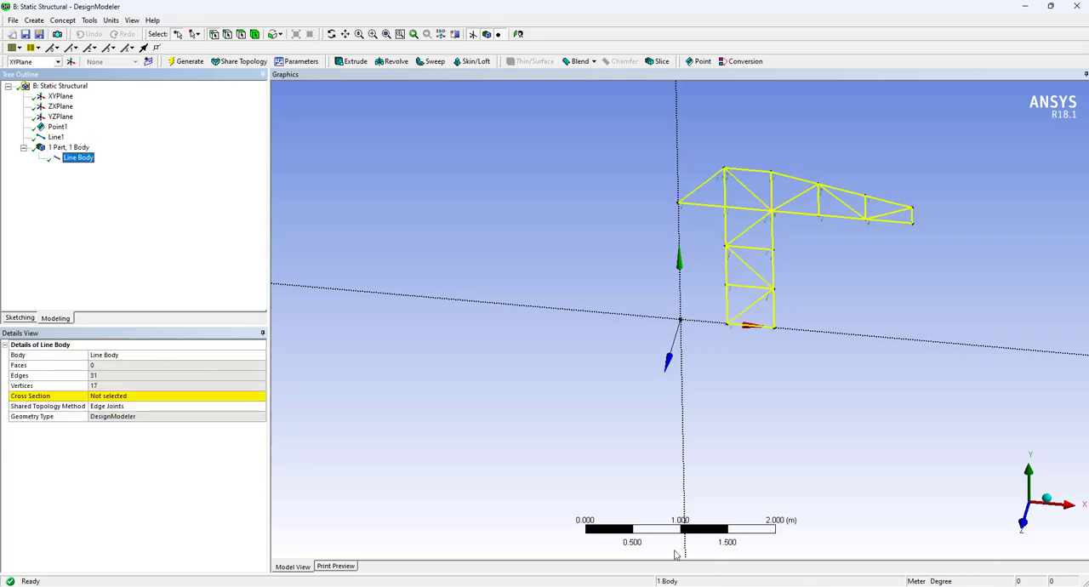
key(alt+Tab)
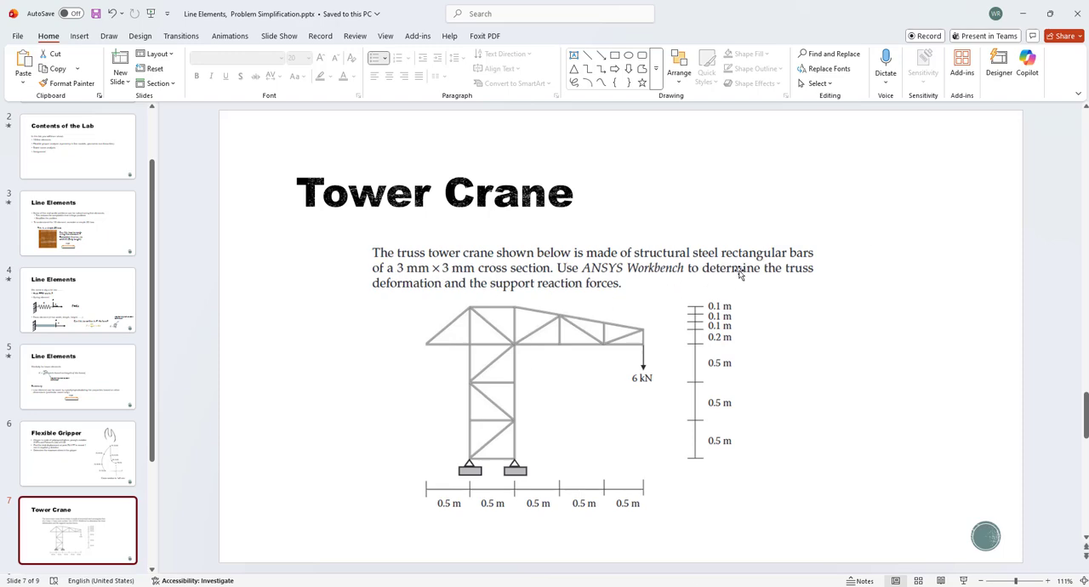
key(alt+Tab)
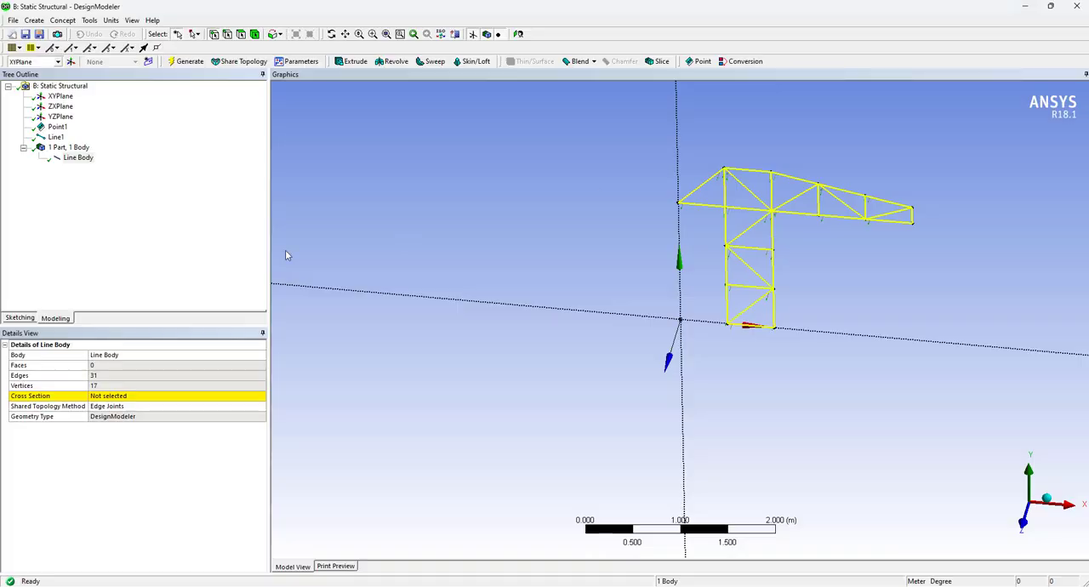
Create a rectangular cross section for the truss bars and switch the model's length units to millimetres
click(63, 20)
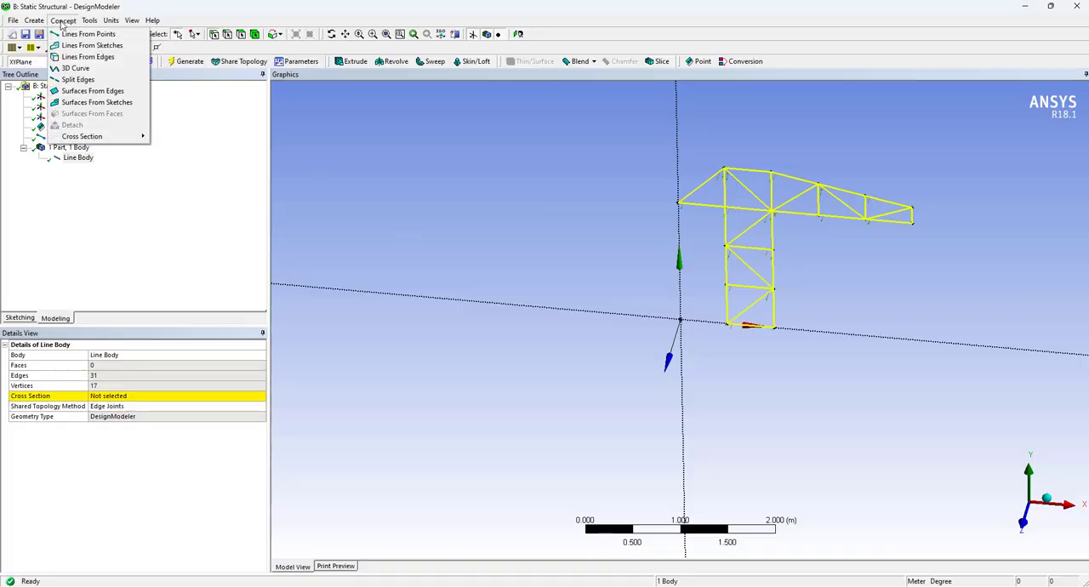
mouse_move(128, 137)
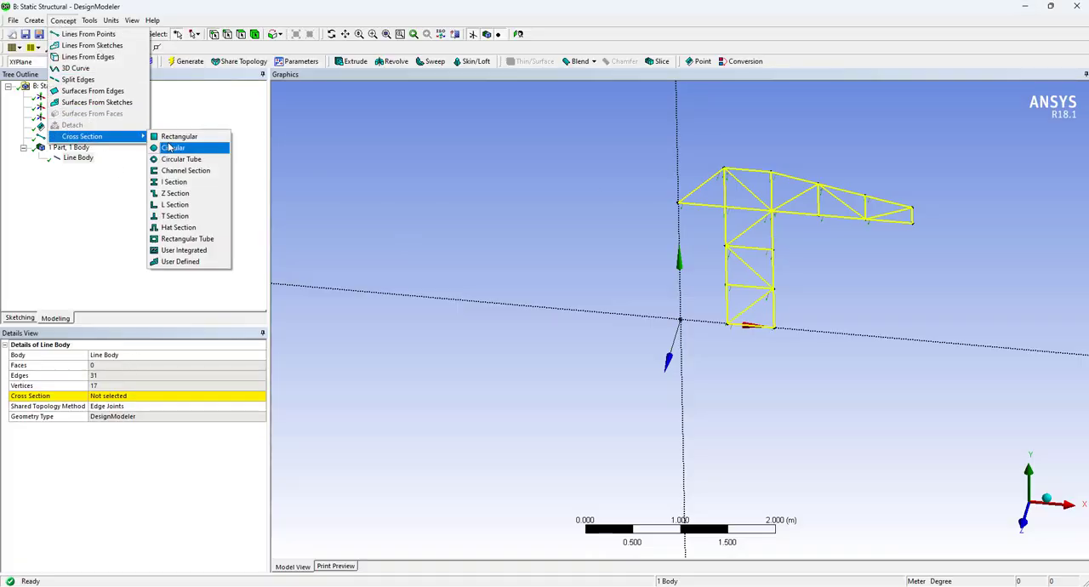
click(170, 134)
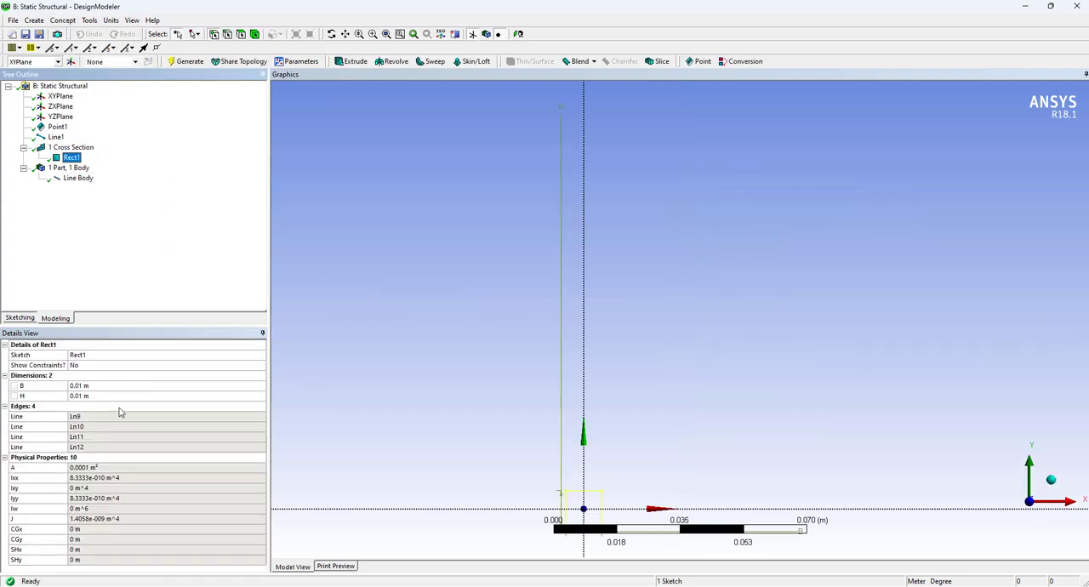
click(110, 387)
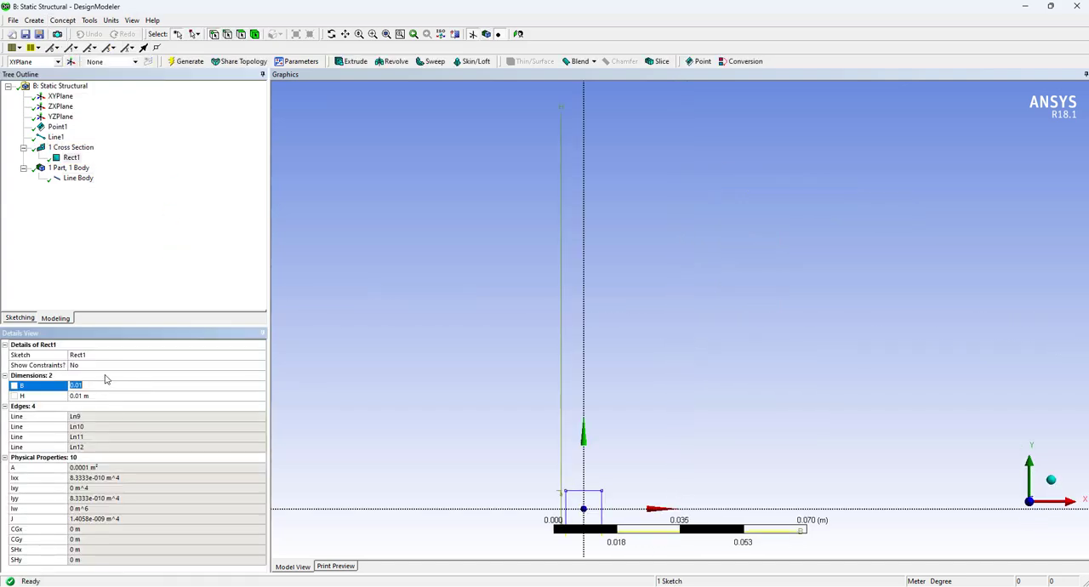
click(111, 19)
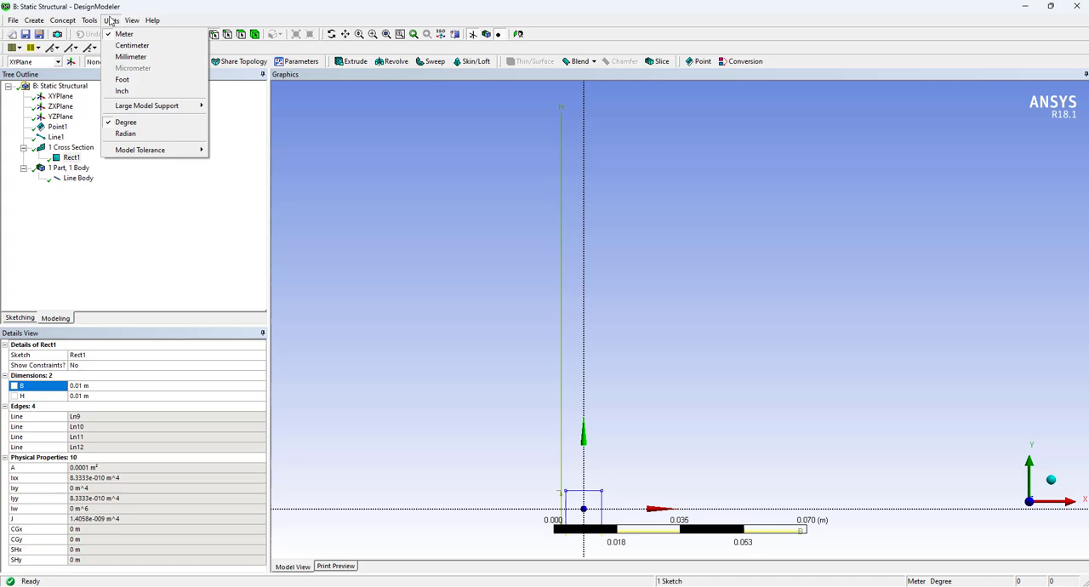
click(132, 53)
Set the rectangular cross section's B and H dimensions to 3 mm each
click(94, 387)
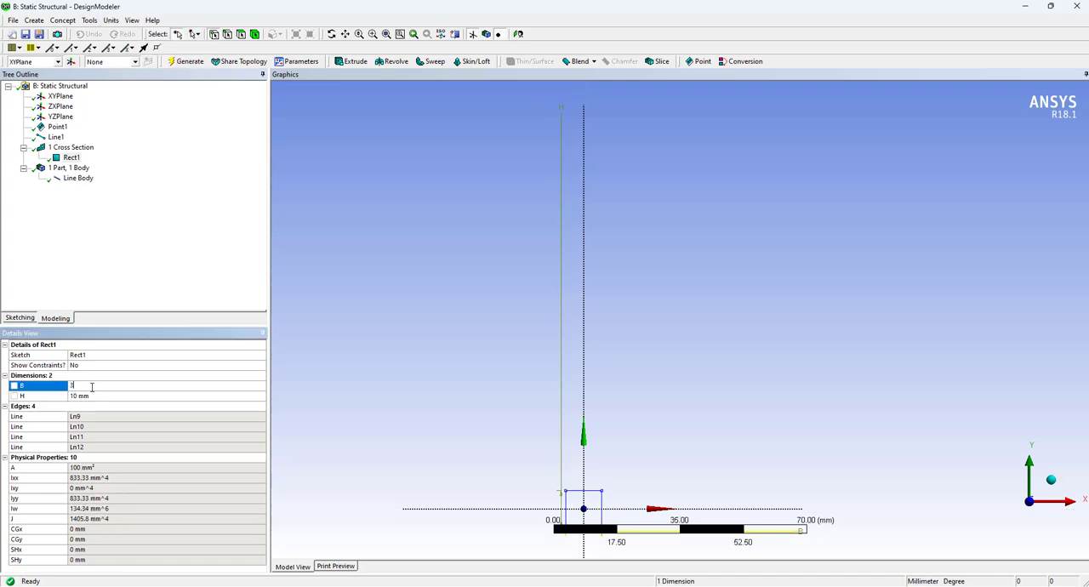
text(3)
key(Return)
click(111, 396)
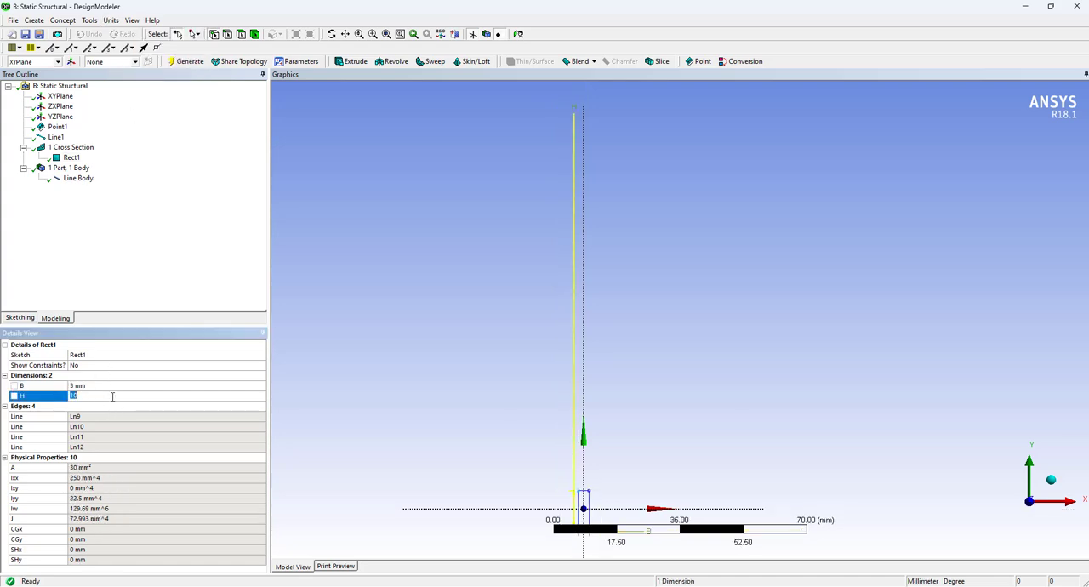
text(3)
key(Return)
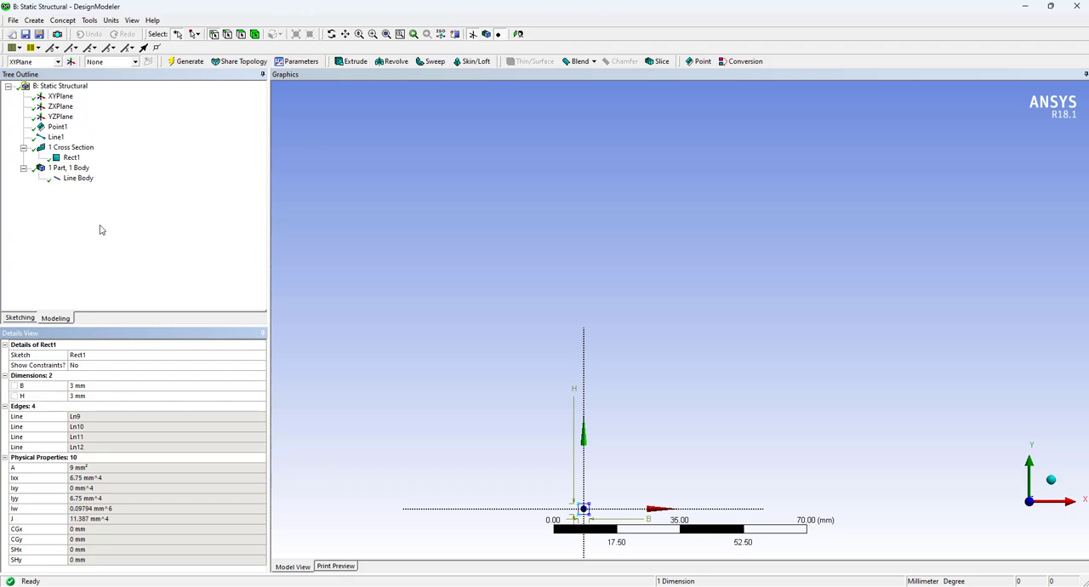
Assign the Rect1 cross section to the Line Body and regenerate the model
scroll(593, 455, up, 4)
scroll(613, 459, down, 10)
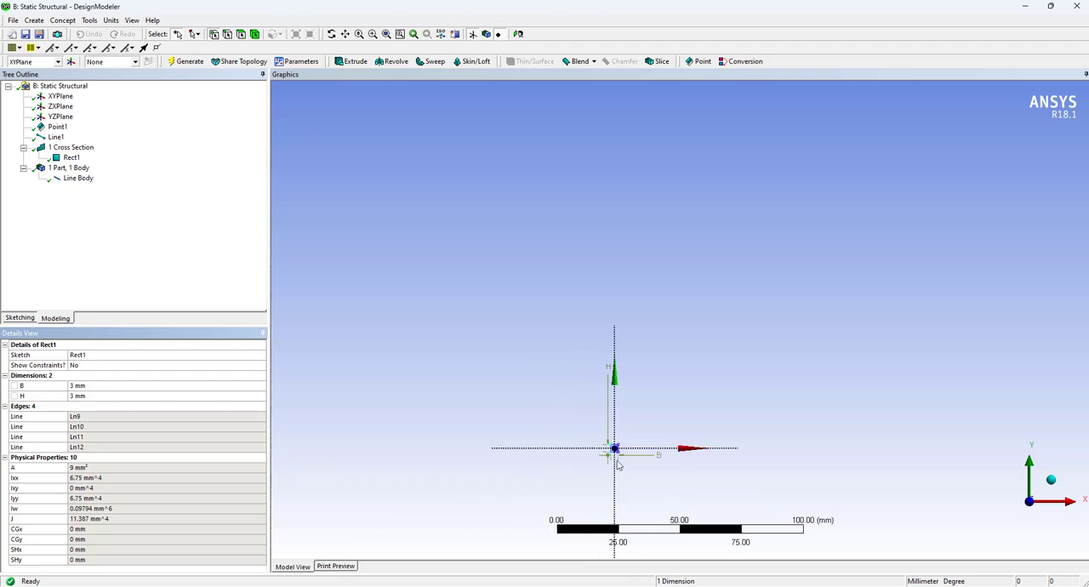
scroll(621, 473, up, 4)
click(78, 177)
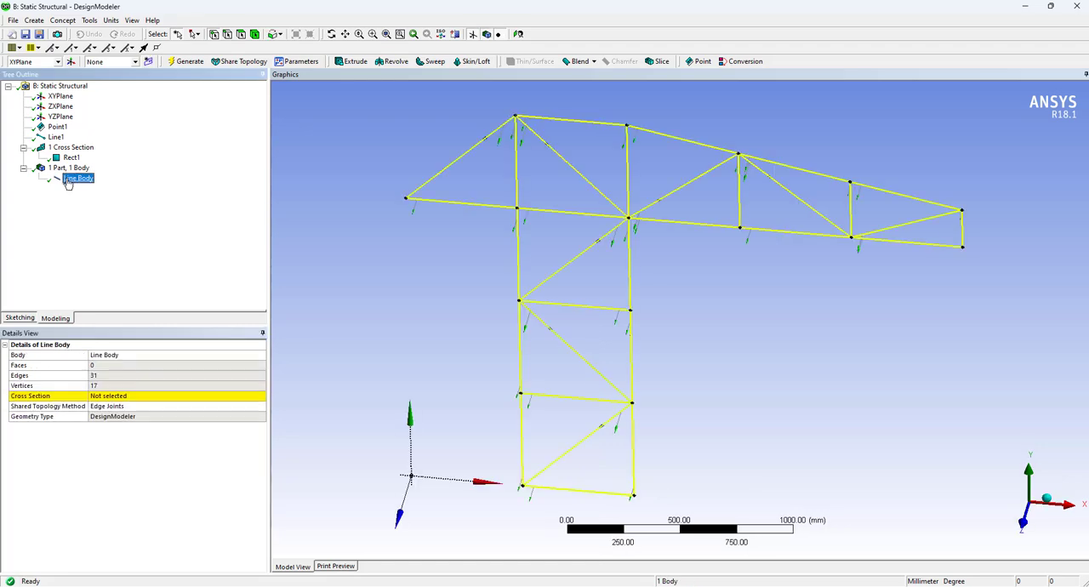
click(128, 389)
double_click(130, 397)
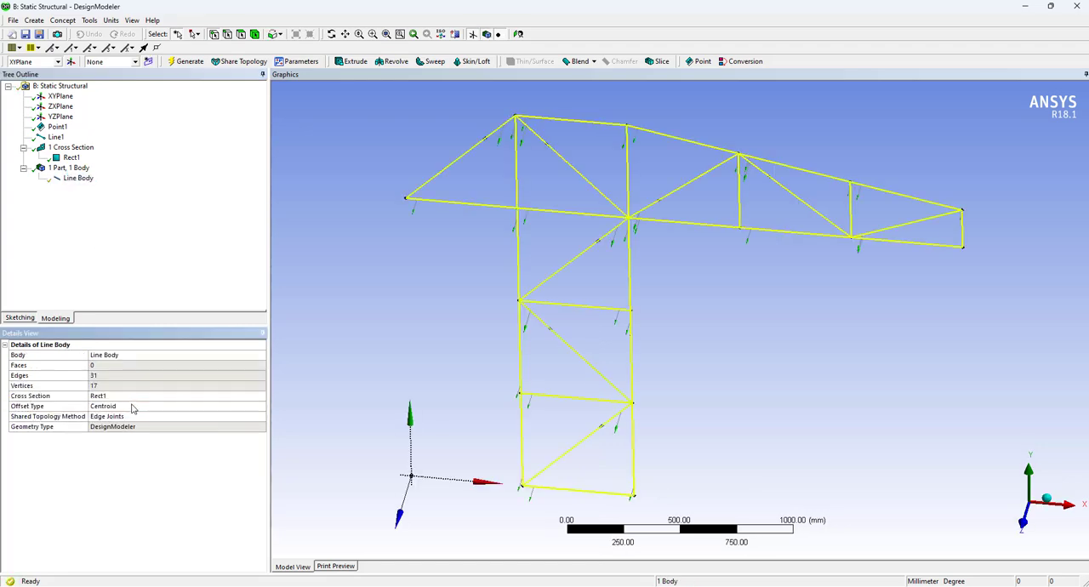
click(183, 66)
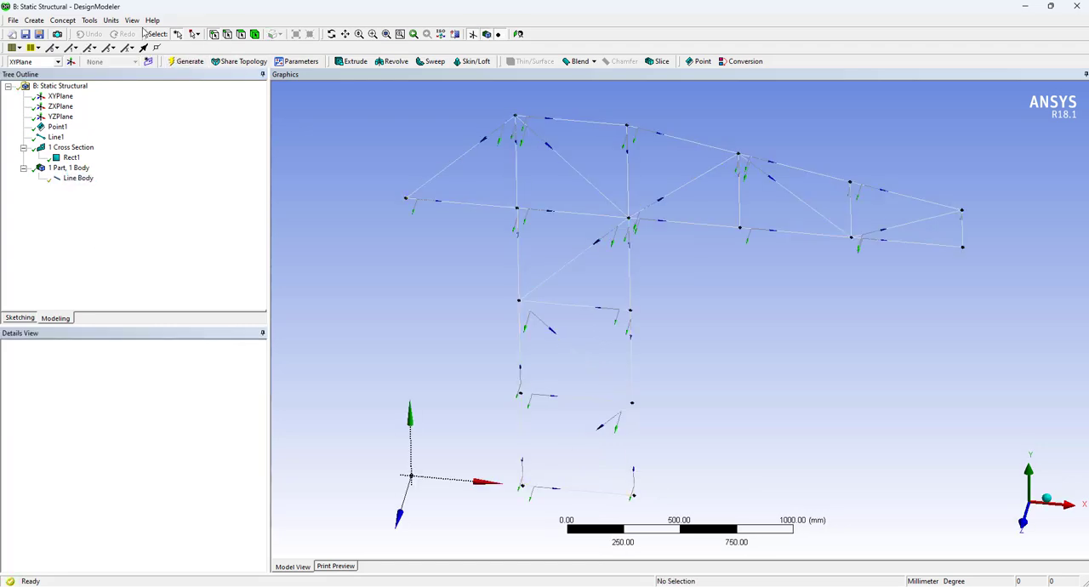
Turn on the display of cross section solids for the truss
click(112, 20)
mouse_move(129, 21)
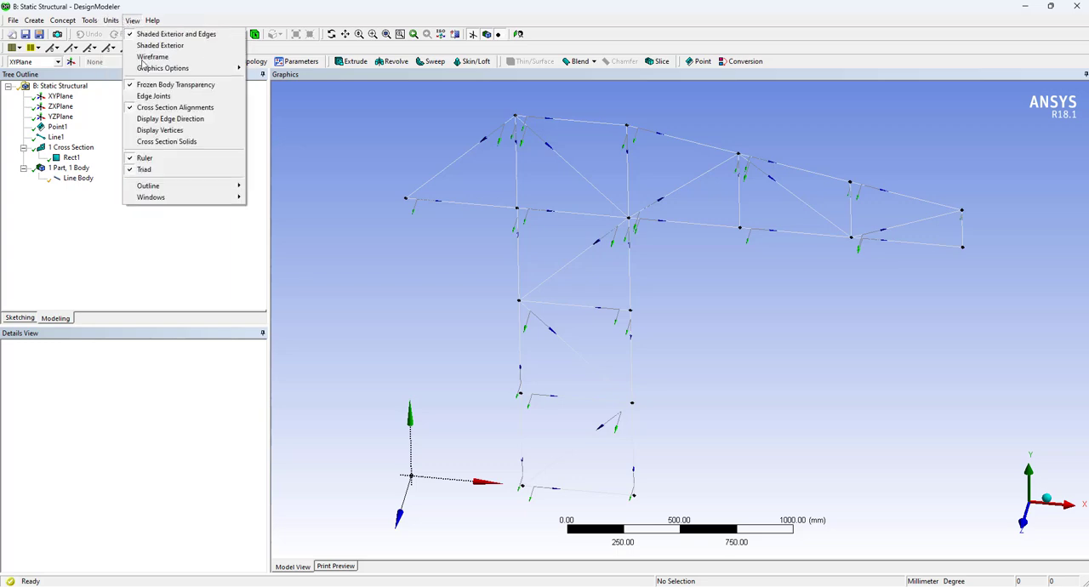
click(173, 143)
Examine the solid bar profiles closely at the free end of the jib and check the whole crane from several angles
middle_drag(885, 273, 775, 269)
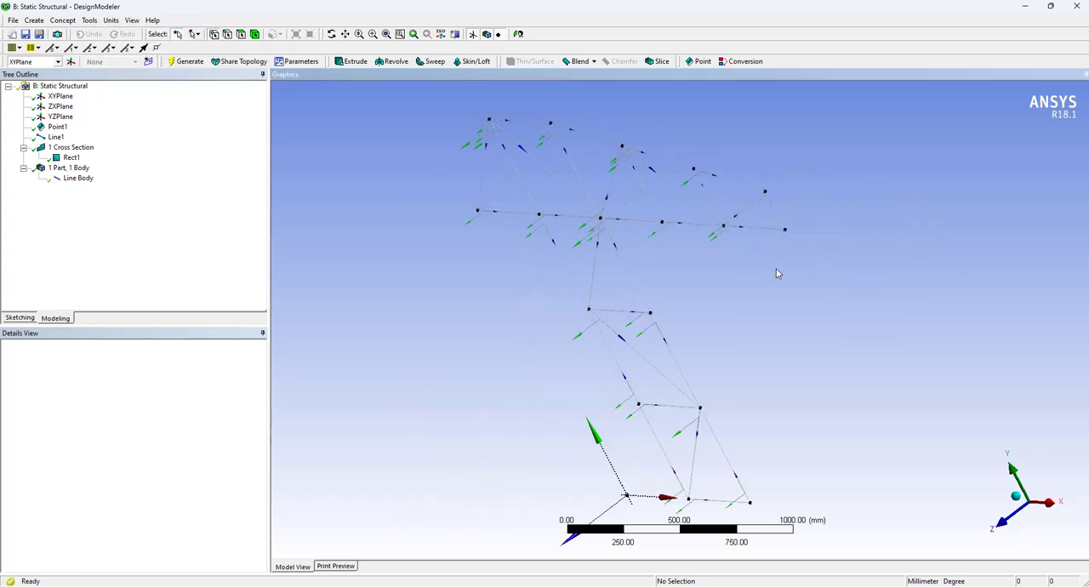
scroll(832, 201, up, 3)
click(373, 34)
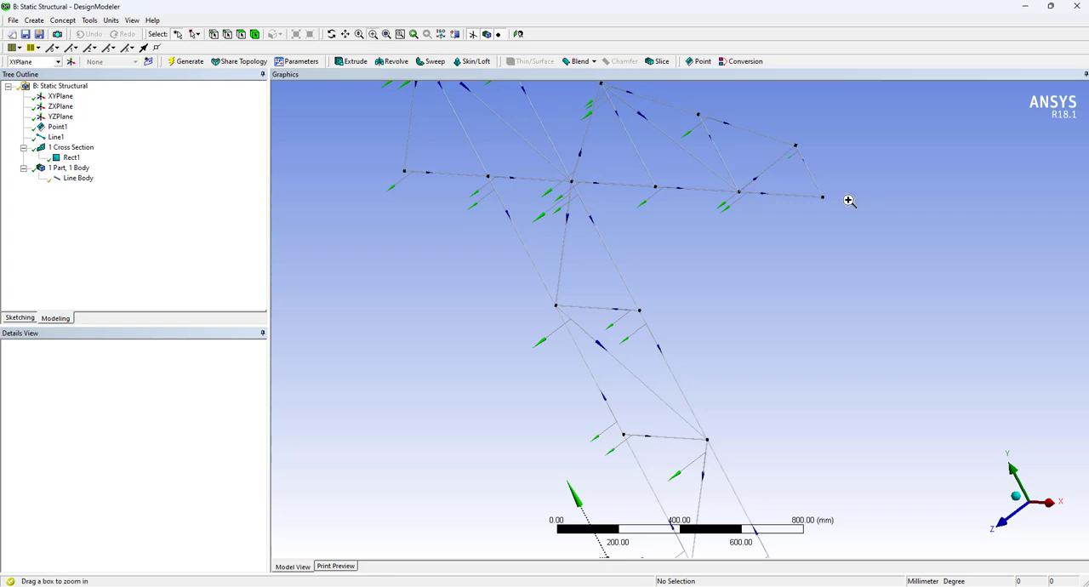
drag(802, 178, 880, 226)
drag(436, 213, 545, 307)
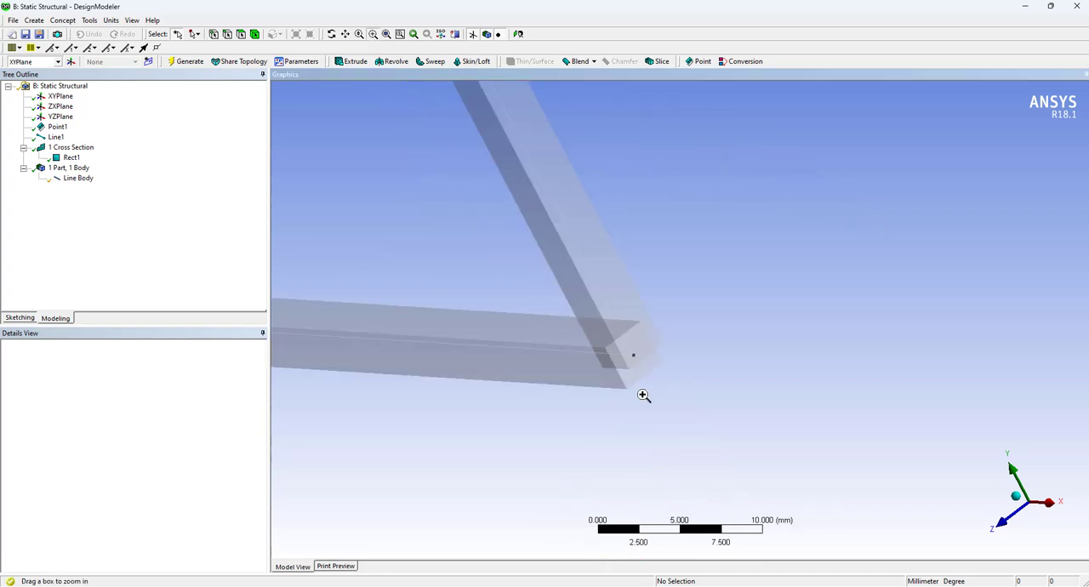
middle_drag(654, 394, 679, 383)
scroll(676, 375, down, 1)
scroll(677, 376, down, 1)
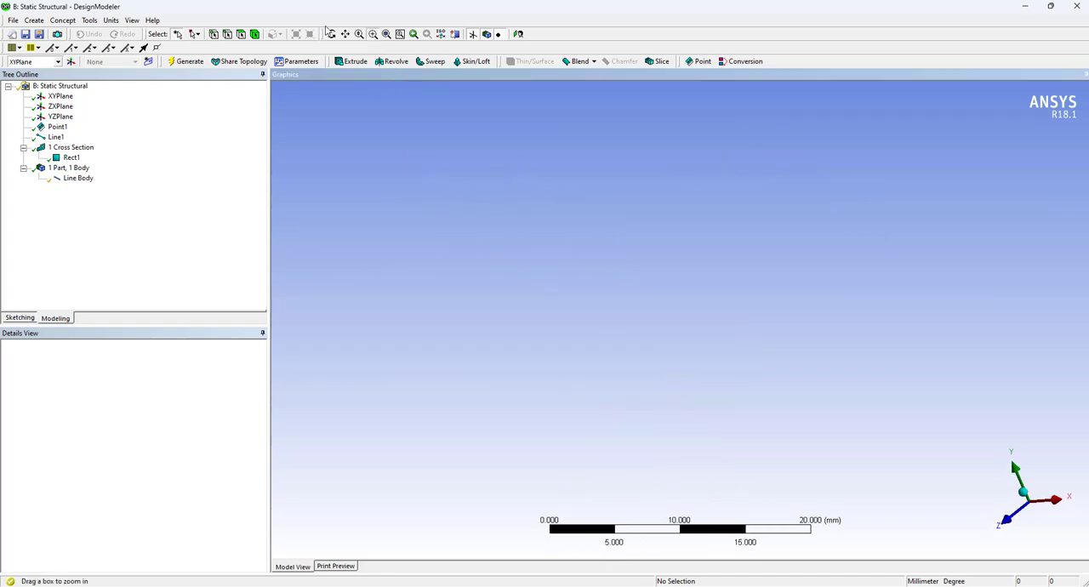
click(386, 34)
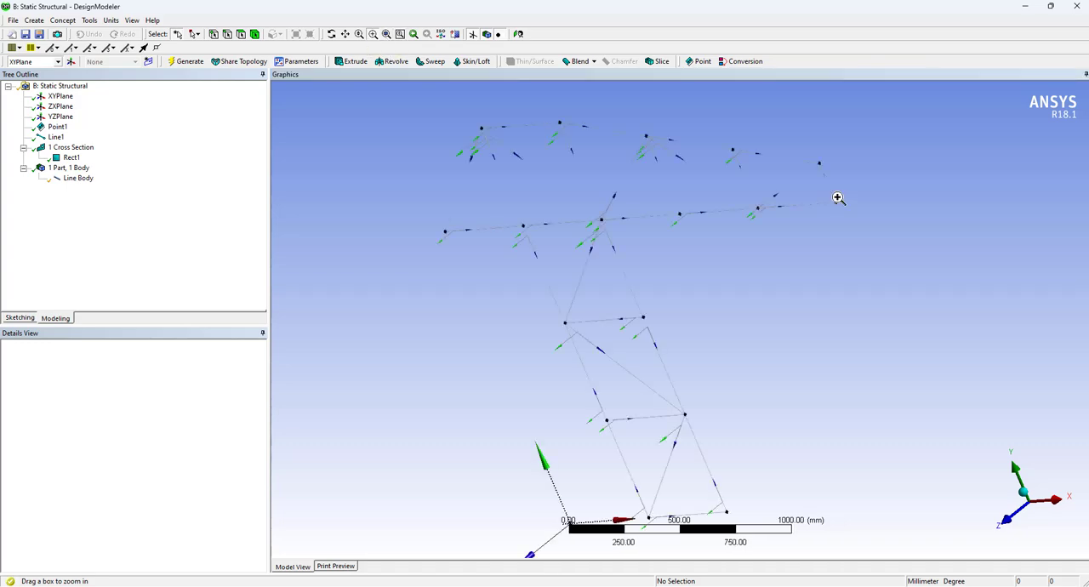
middle_drag(722, 292, 782, 270)
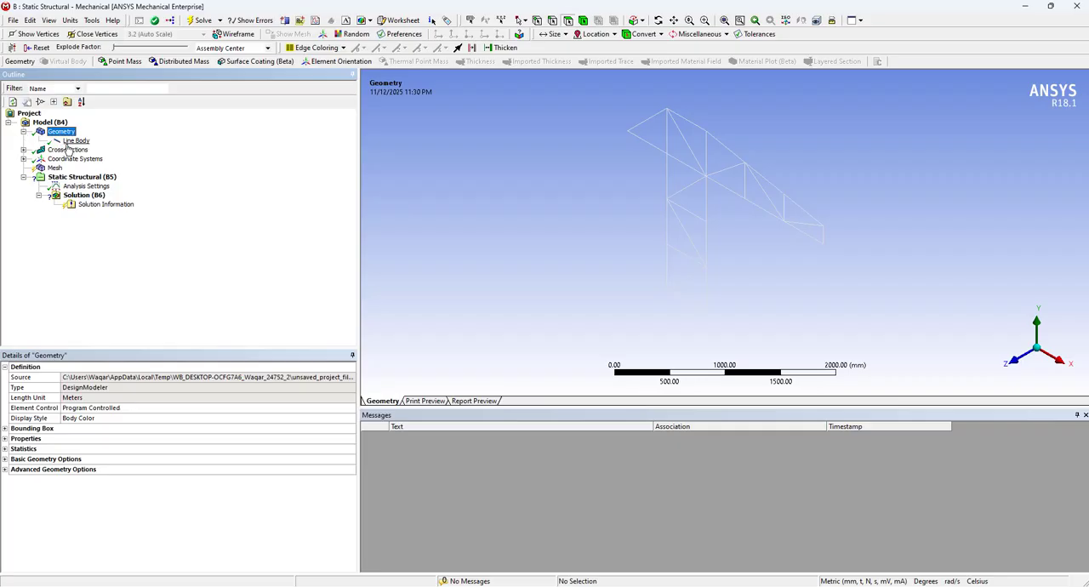
In Mechanical, check the Line Body's material assignment and generate the mesh
click(76, 141)
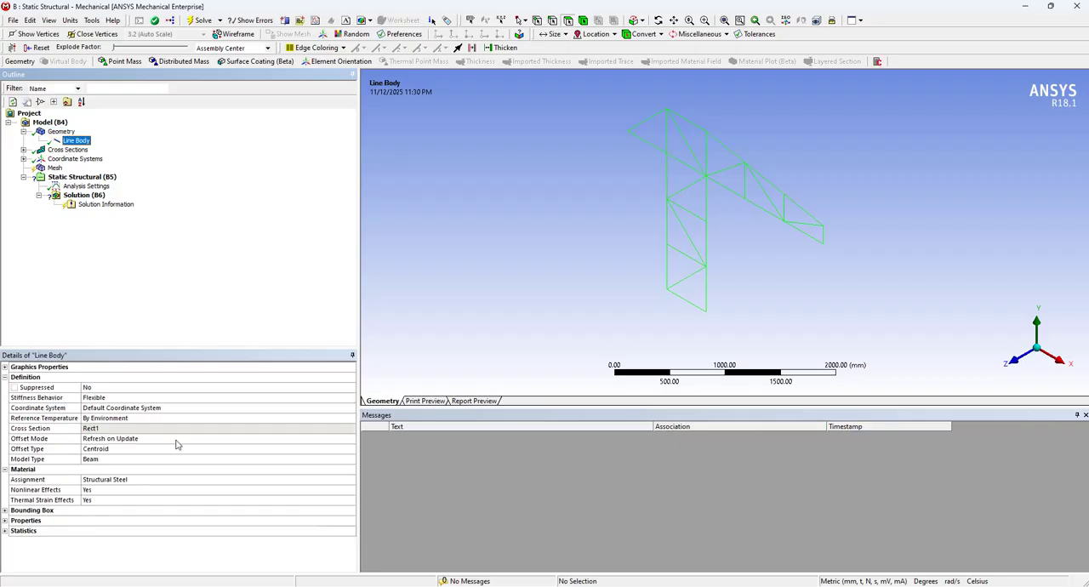
click(93, 479)
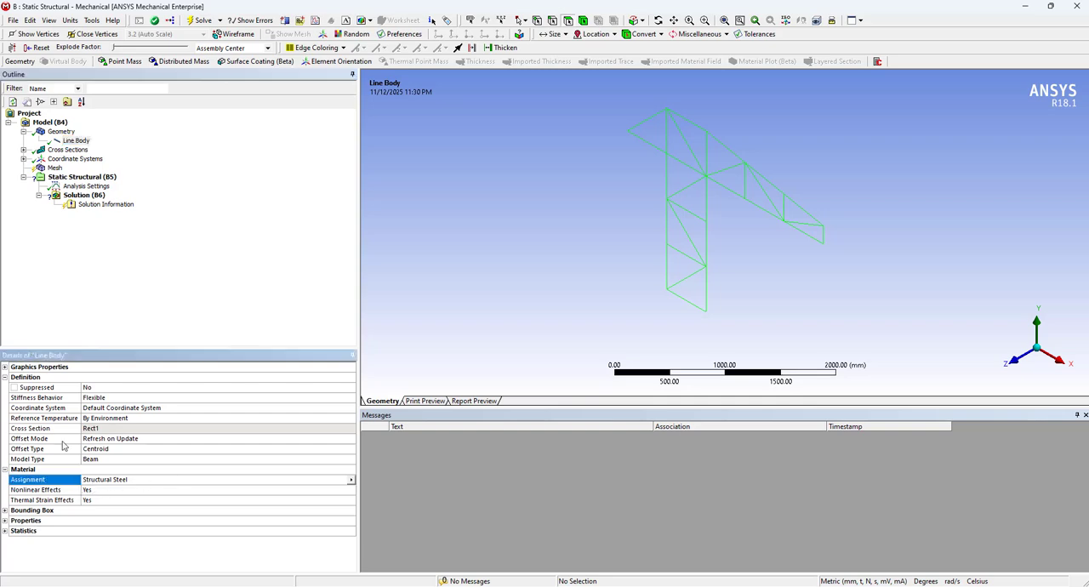
right_click(54, 167)
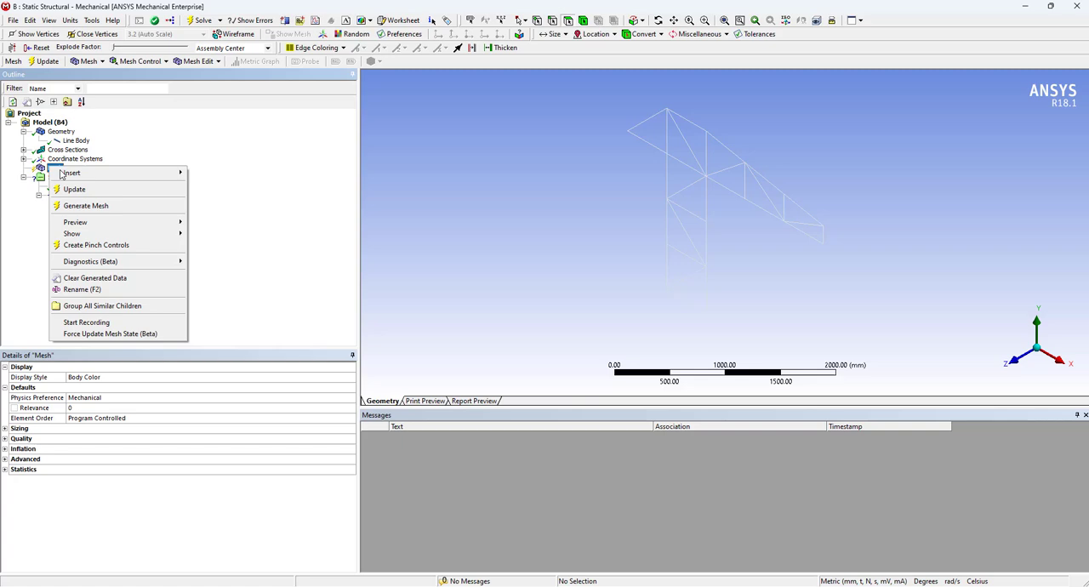
click(103, 210)
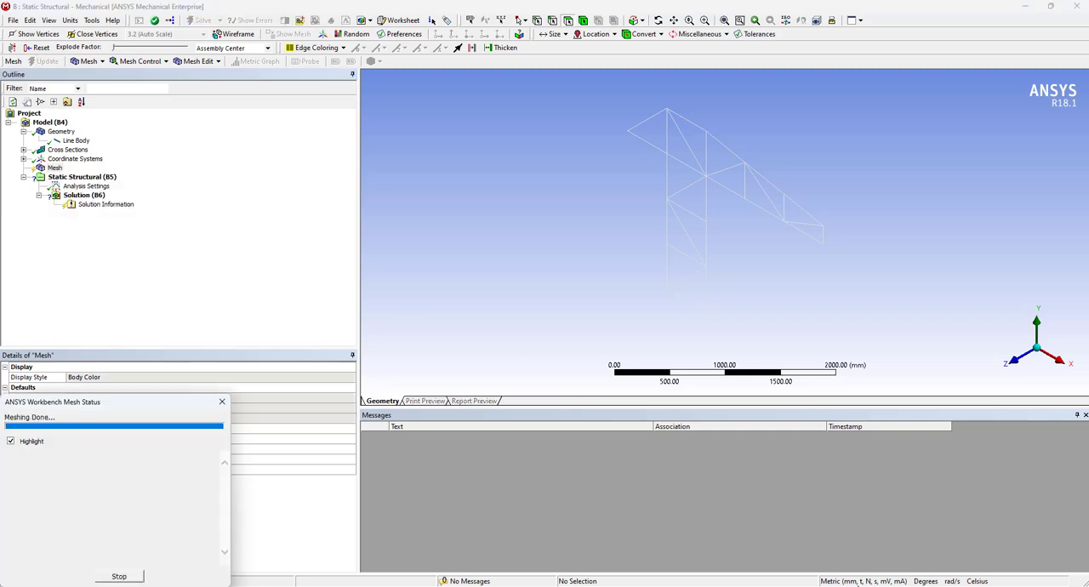
Check the loading on the Tower Crane slide and insert a Force on the lower vertex at the jib's free end
key(alt+Tab)
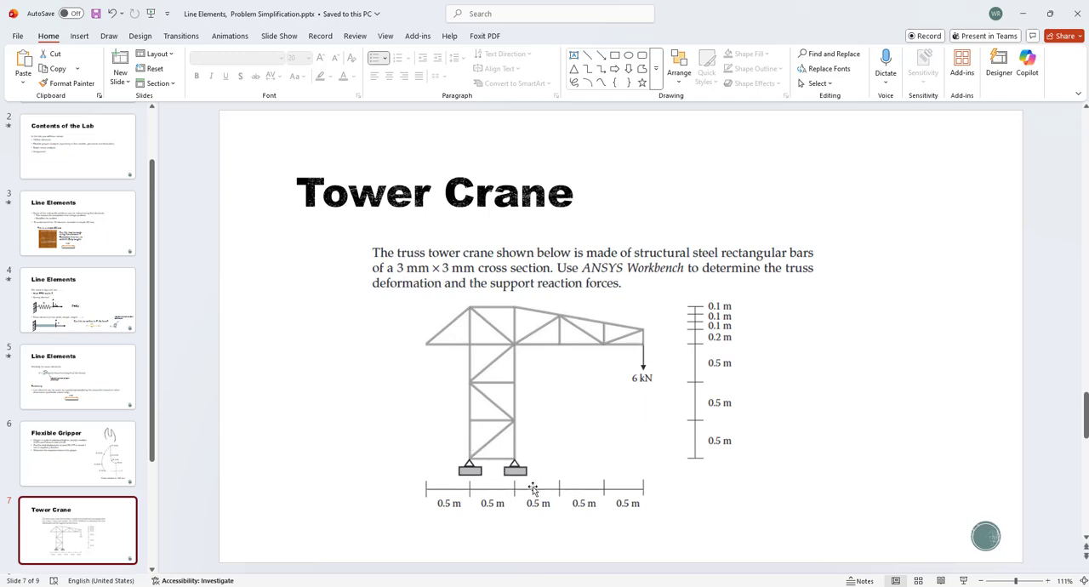
click(1022, 14)
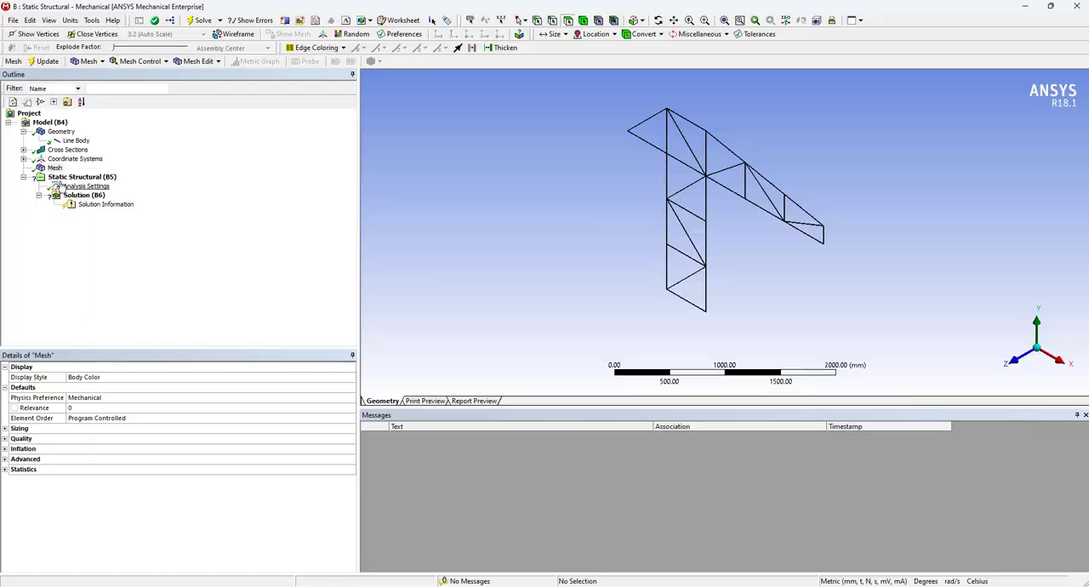
click(82, 176)
right_click(121, 180)
mouse_move(145, 185)
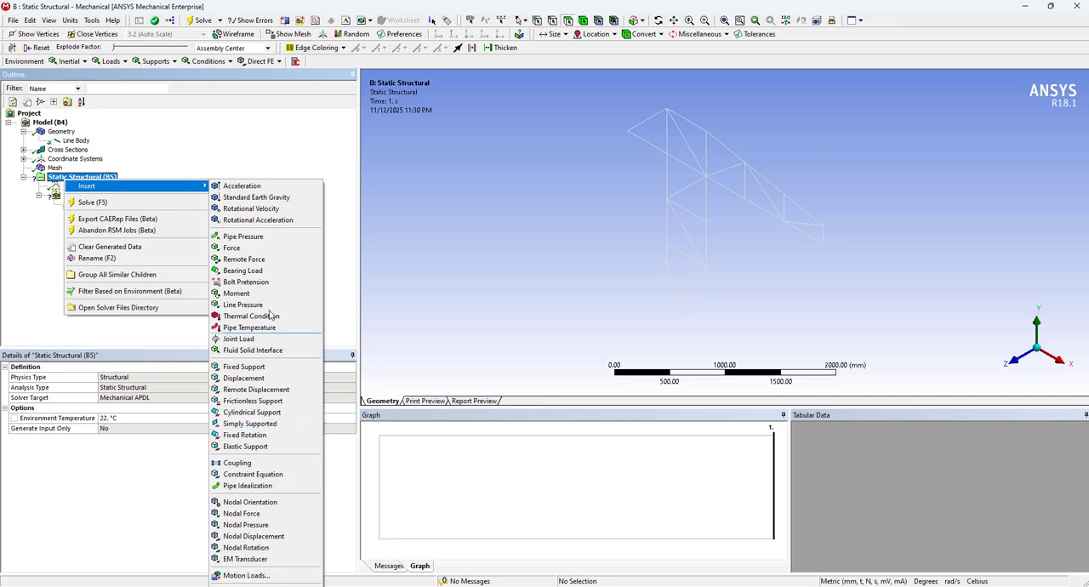
click(251, 248)
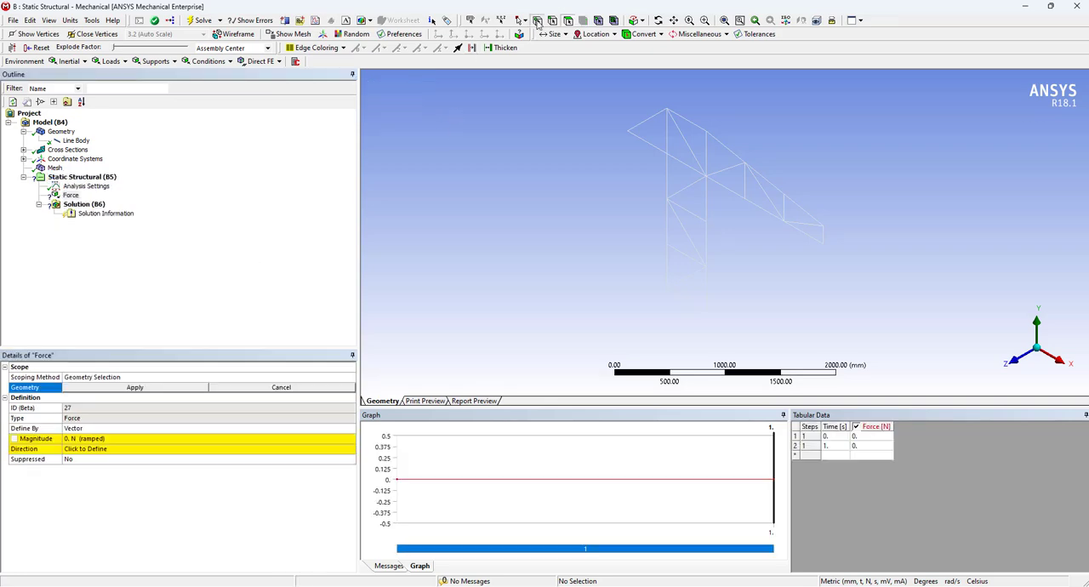
click(823, 245)
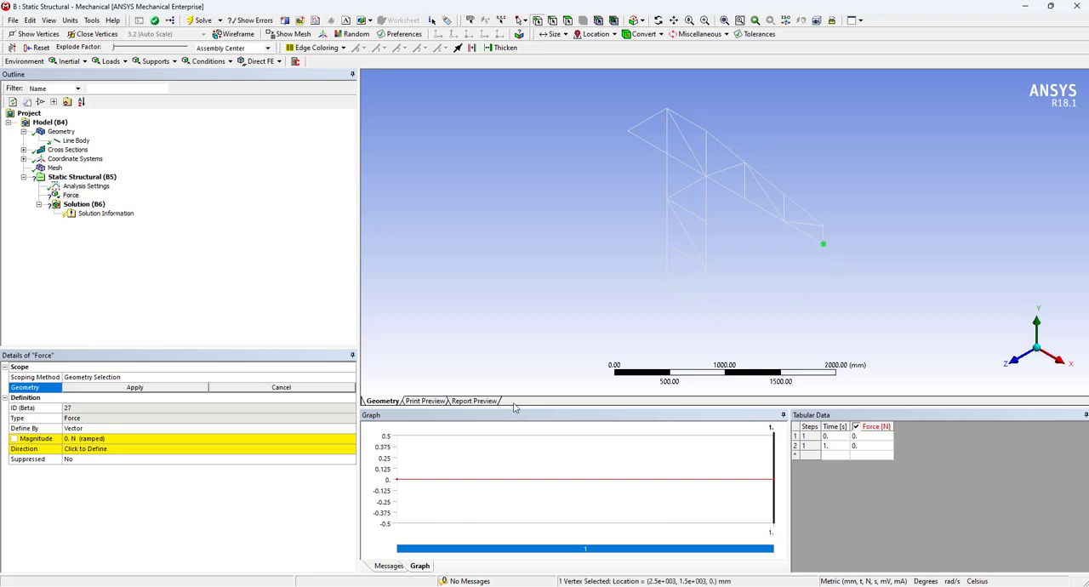
click(170, 391)
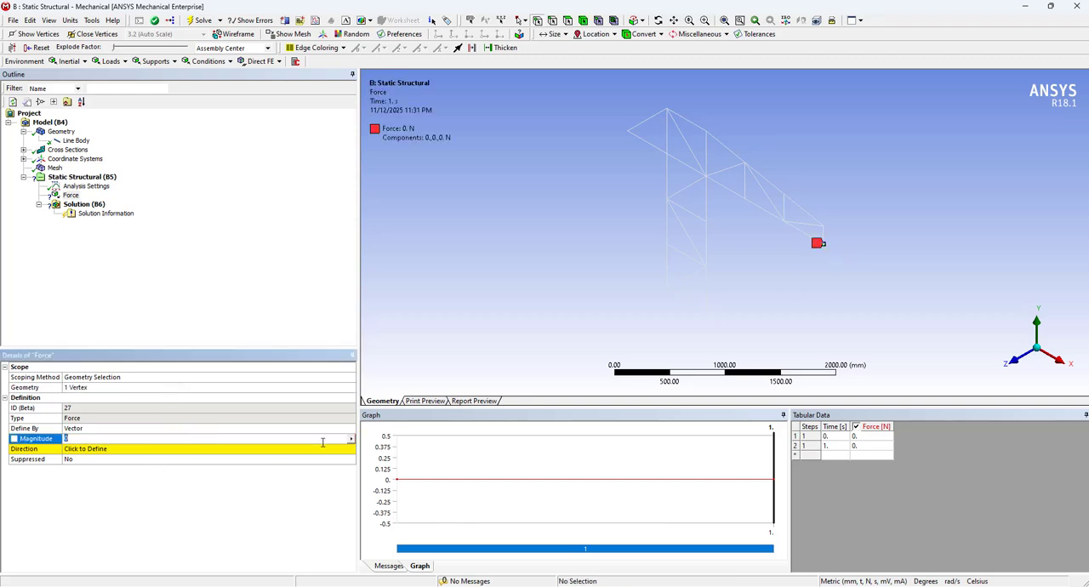
Define the force by components, recheck the load on the slide and set the Y component to -6 N
click(323, 440)
click(351, 438)
key(Escape)
click(349, 428)
click(336, 437)
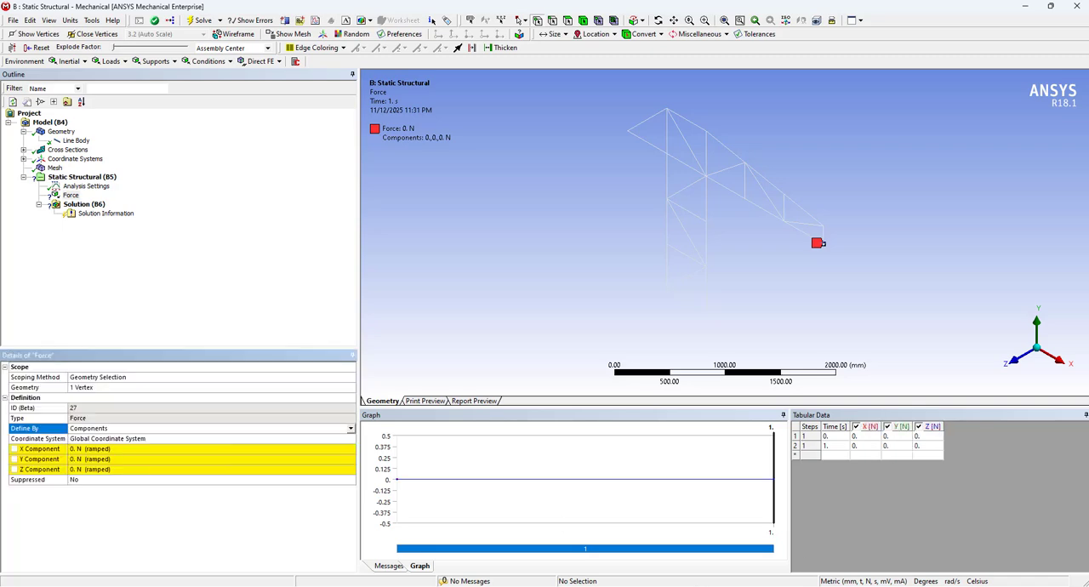
click(705, 545)
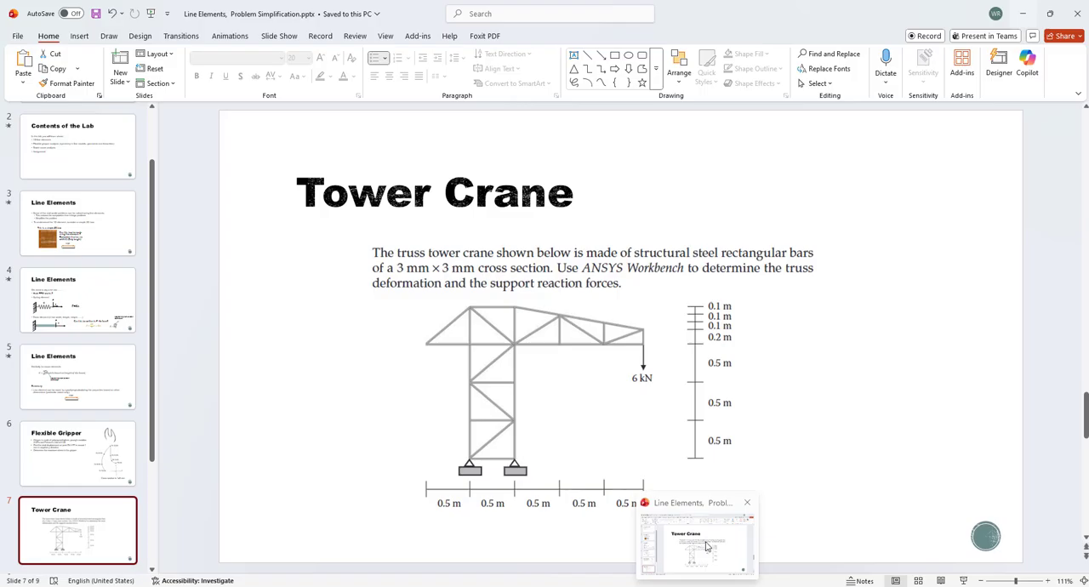
click(706, 546)
click(140, 458)
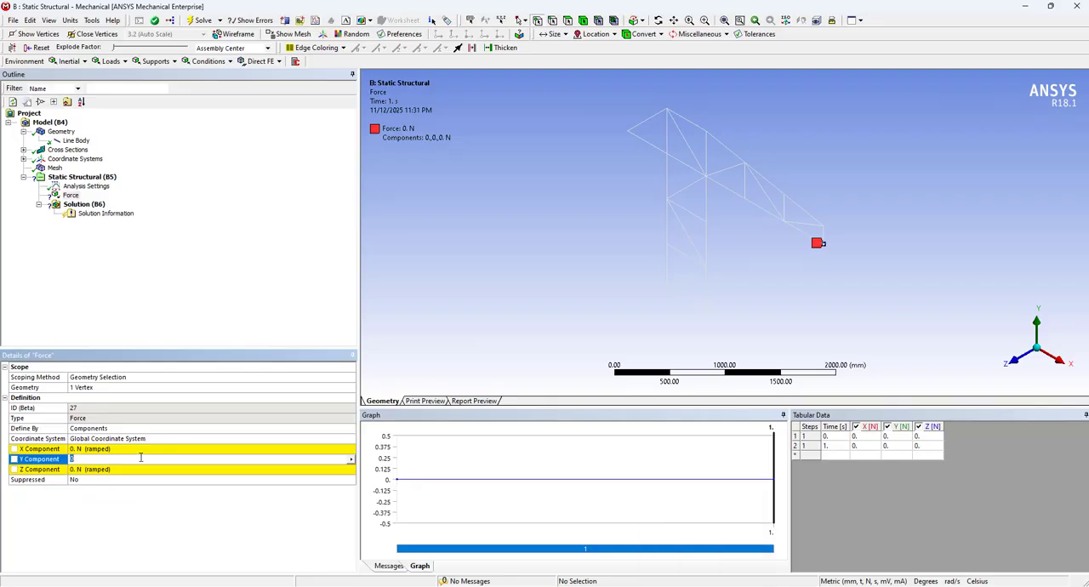
text(-6)
key(Return)
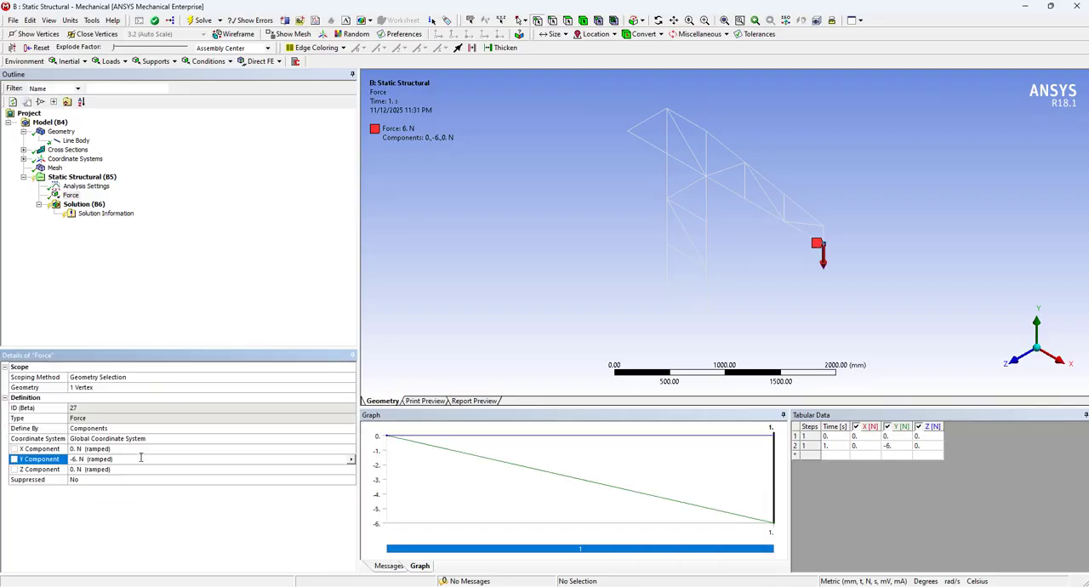
Insert a Fixed Support on the two base vertices of the mast
right_click(94, 177)
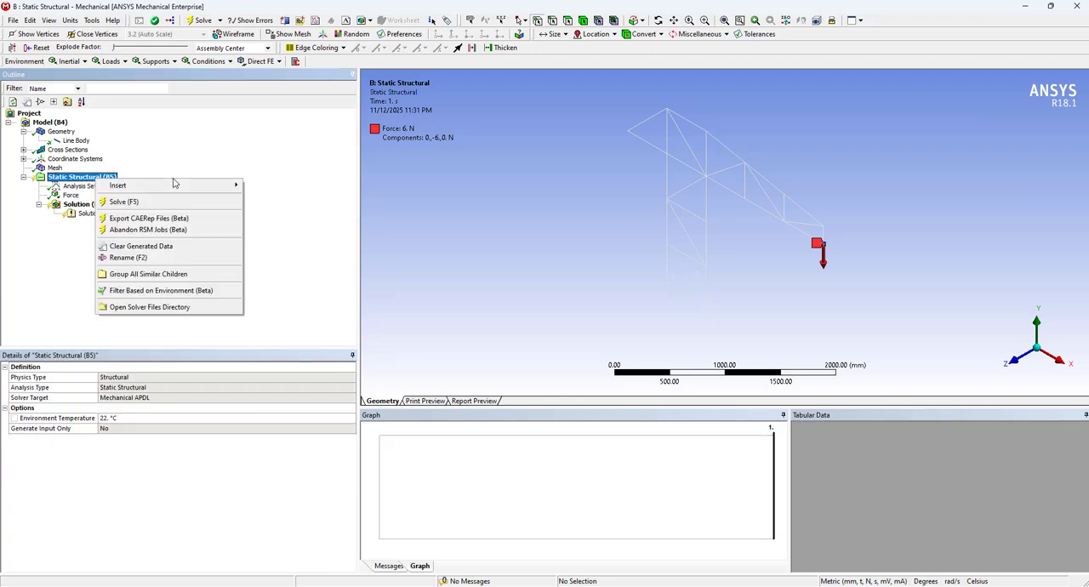
mouse_move(212, 187)
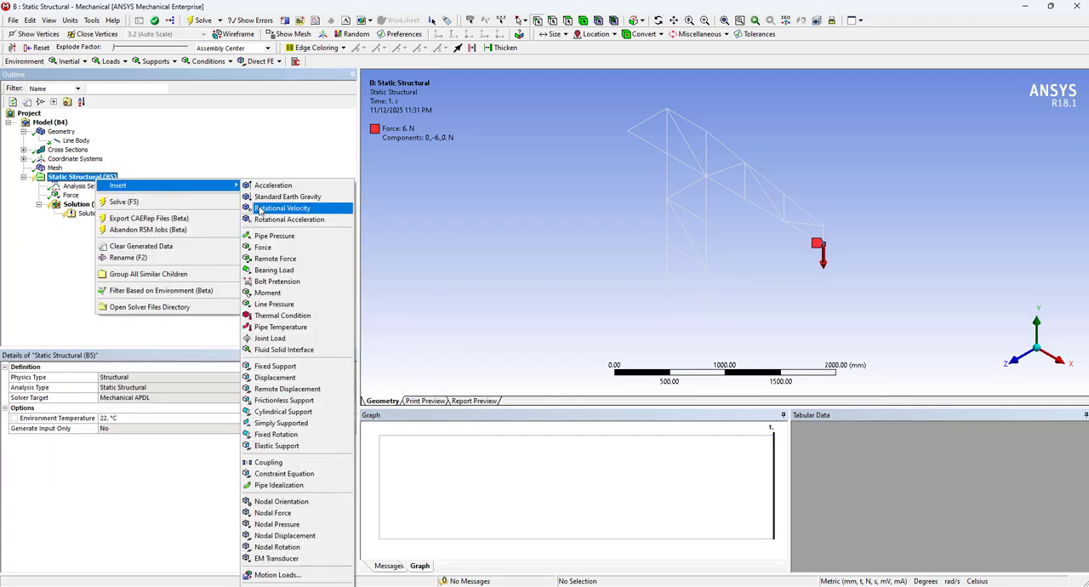
click(307, 369)
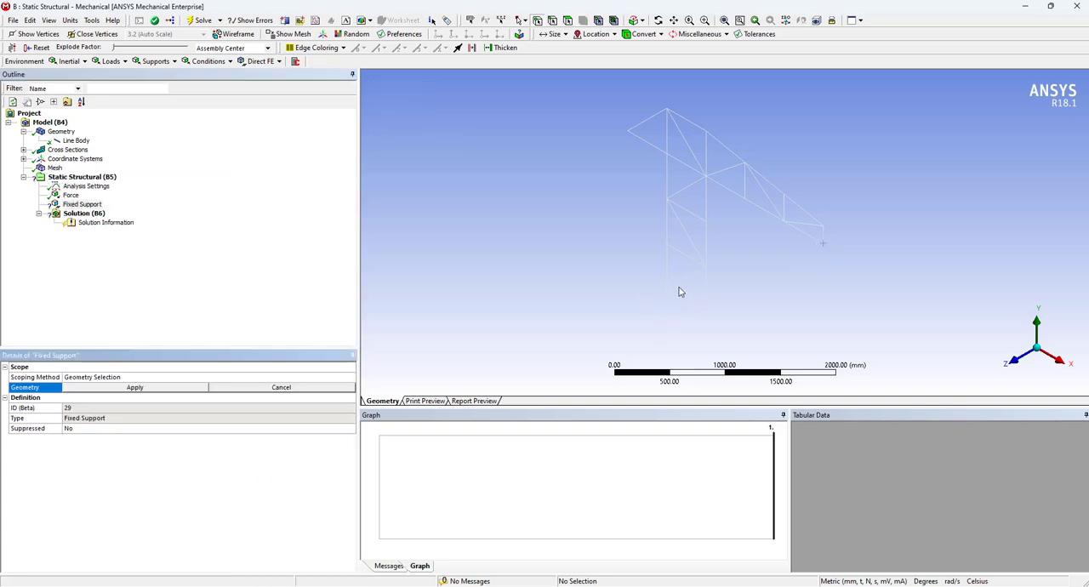
scroll(692, 310, down, 2)
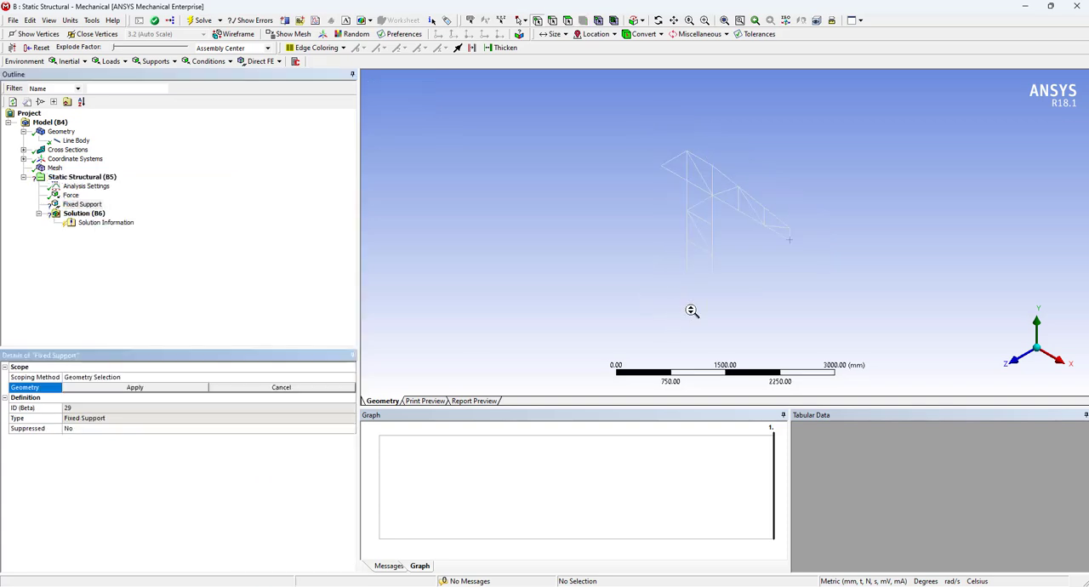
scroll(692, 310, up, 3)
click(610, 344)
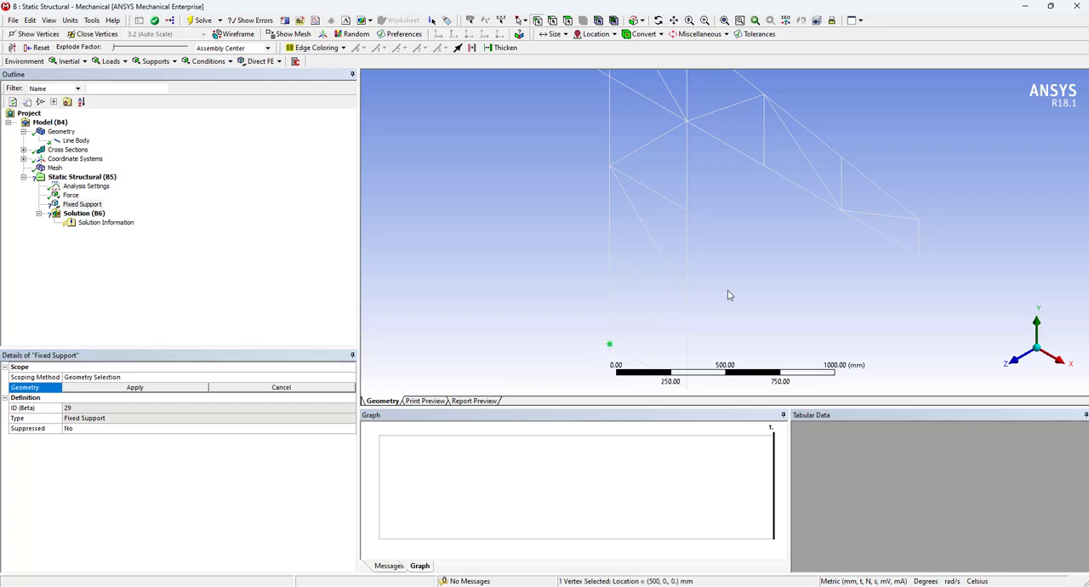
scroll(725, 294, down, 2)
ctrl+click(705, 317)
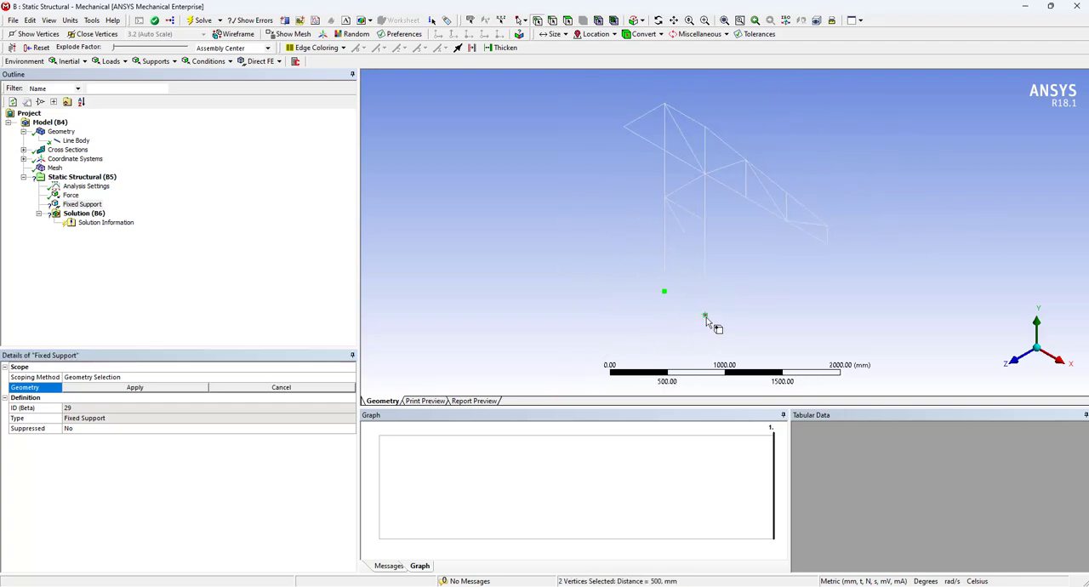
click(136, 388)
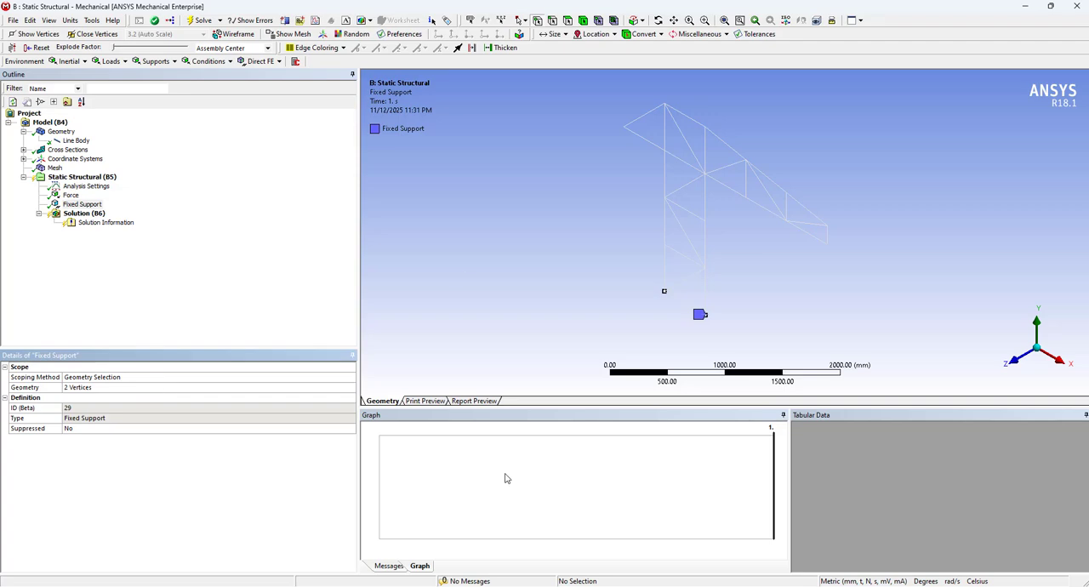
Add a Total Deformation result to the Solution branch
right_click(90, 213)
mouse_move(204, 222)
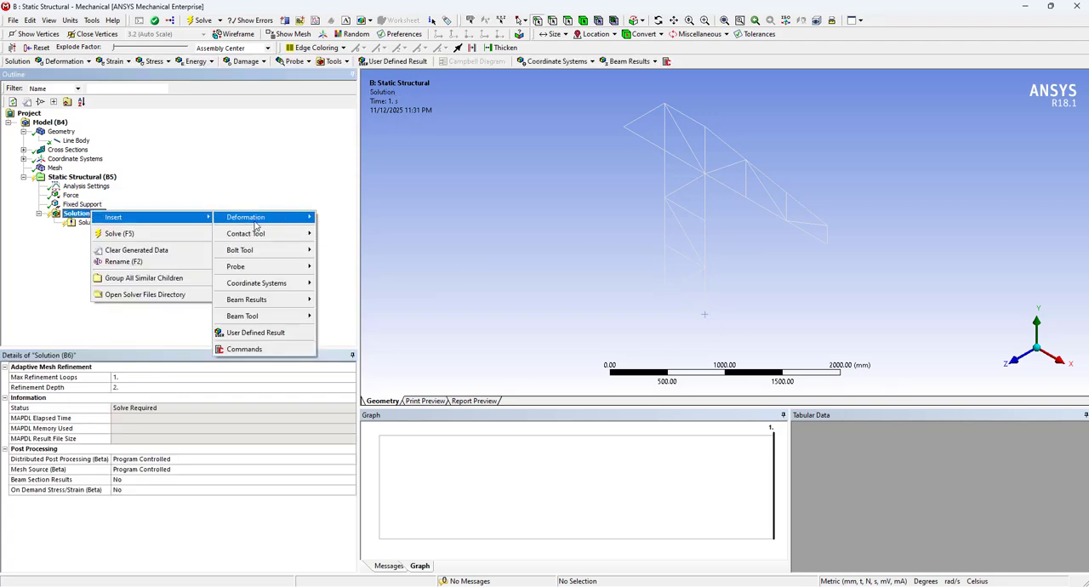
mouse_move(255, 218)
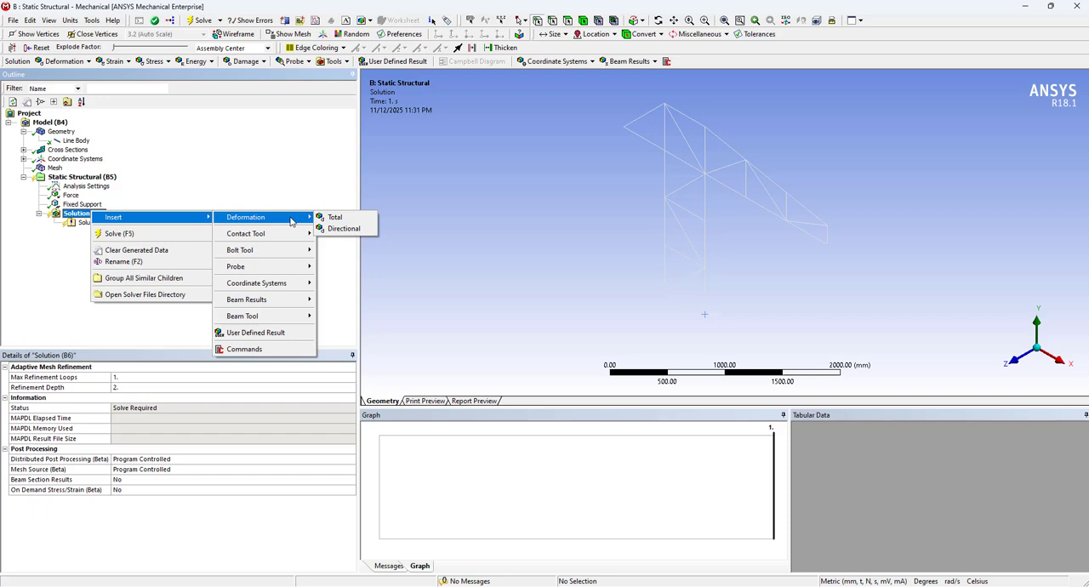
click(339, 223)
Add a Beam Tool to the Solution branch and expand it to list its stress results
right_click(88, 214)
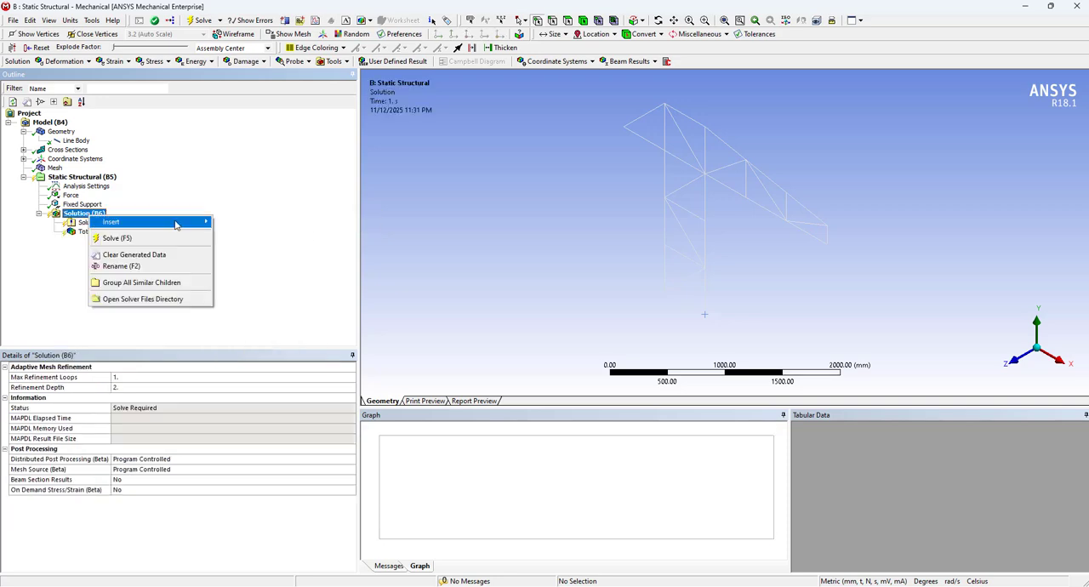
mouse_move(178, 223)
mouse_move(273, 319)
click(345, 320)
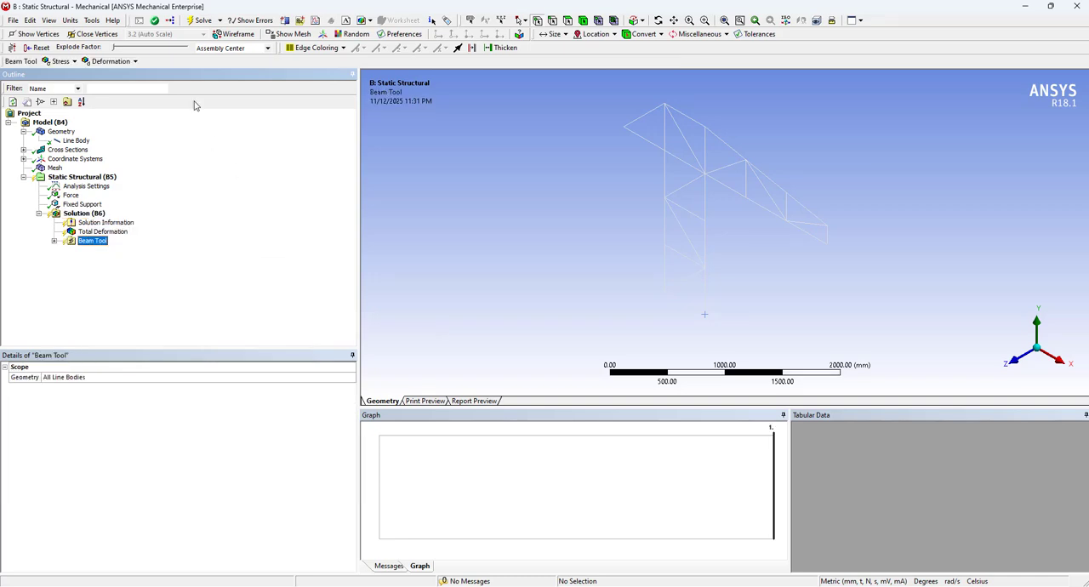
click(53, 241)
Solve the static structural analysis and display the Beam Tool's Direct Stress on the crane truss
right_click(85, 214)
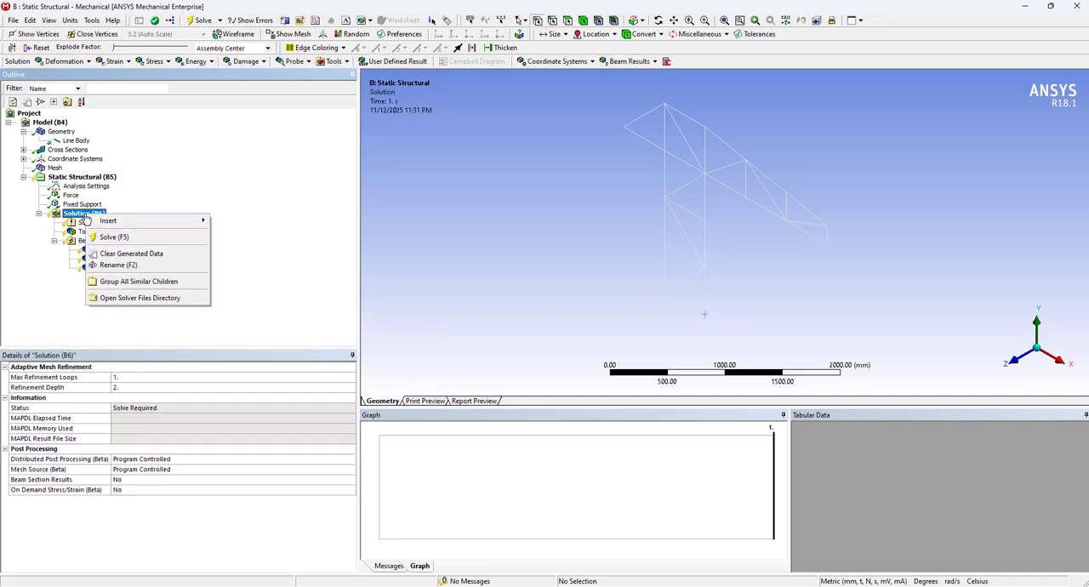
click(119, 234)
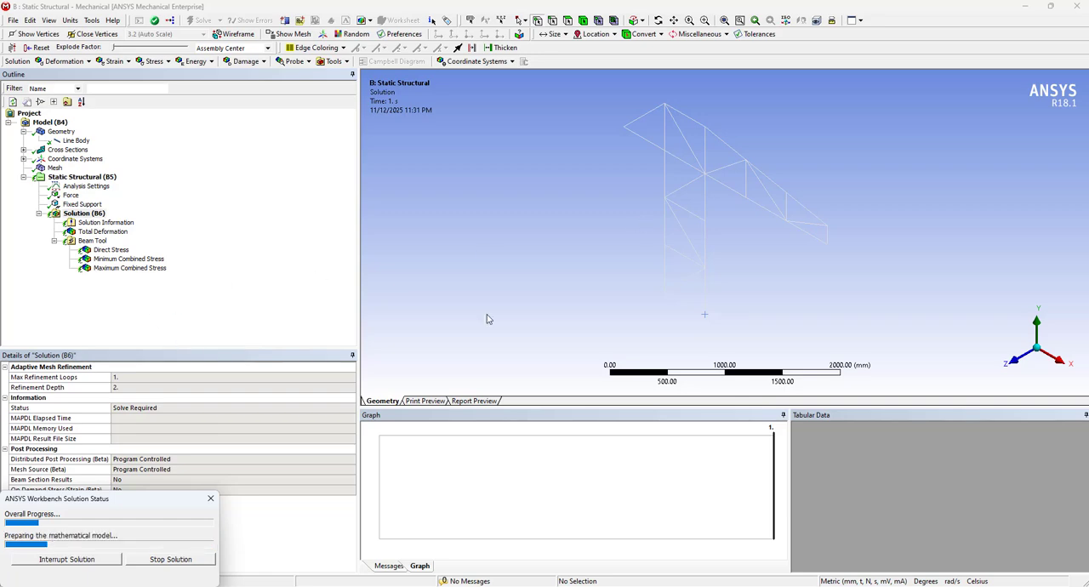
click(112, 252)
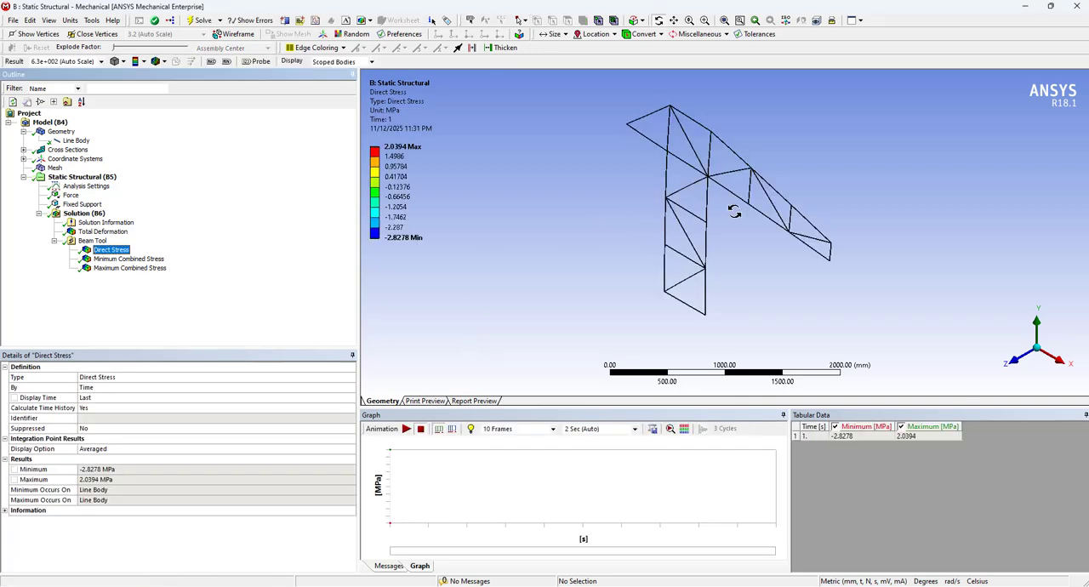
scroll(734, 213, up, 3)
middle_drag(734, 239, 750, 198)
scroll(750, 199, up, 2)
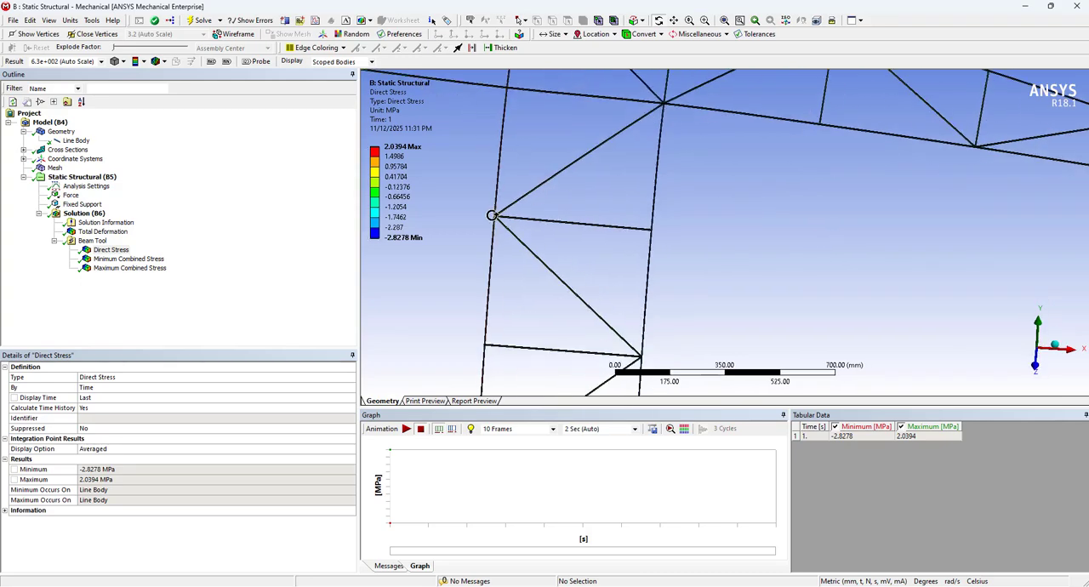
scroll(413, 175, down, 3)
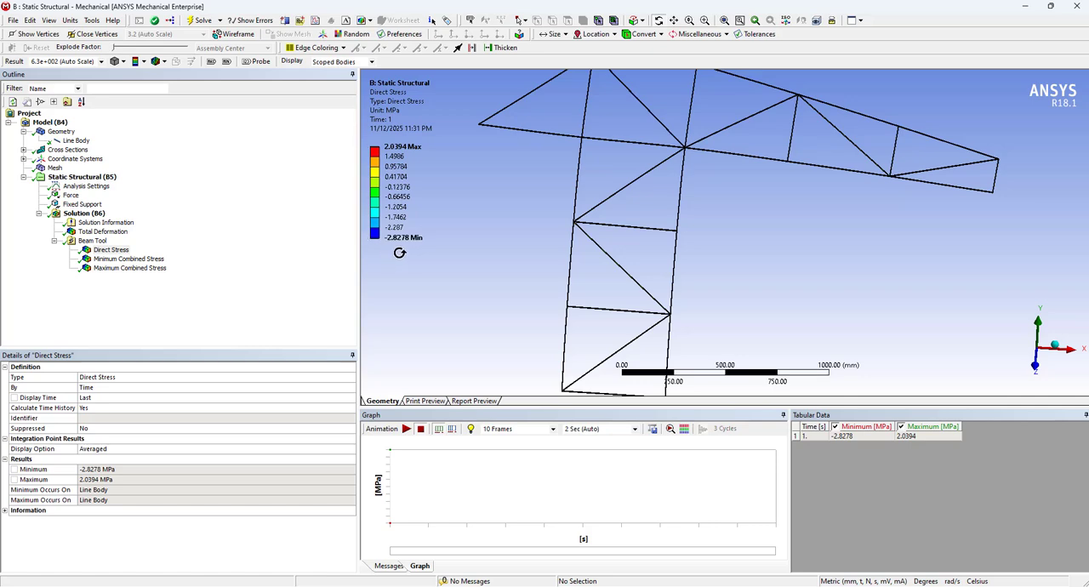
Show the minimum marker on the Direct Stress plot and inspect the marked diagonal member near the crane's apex
click(229, 63)
scroll(639, 257, up, 3)
scroll(637, 260, down, 4)
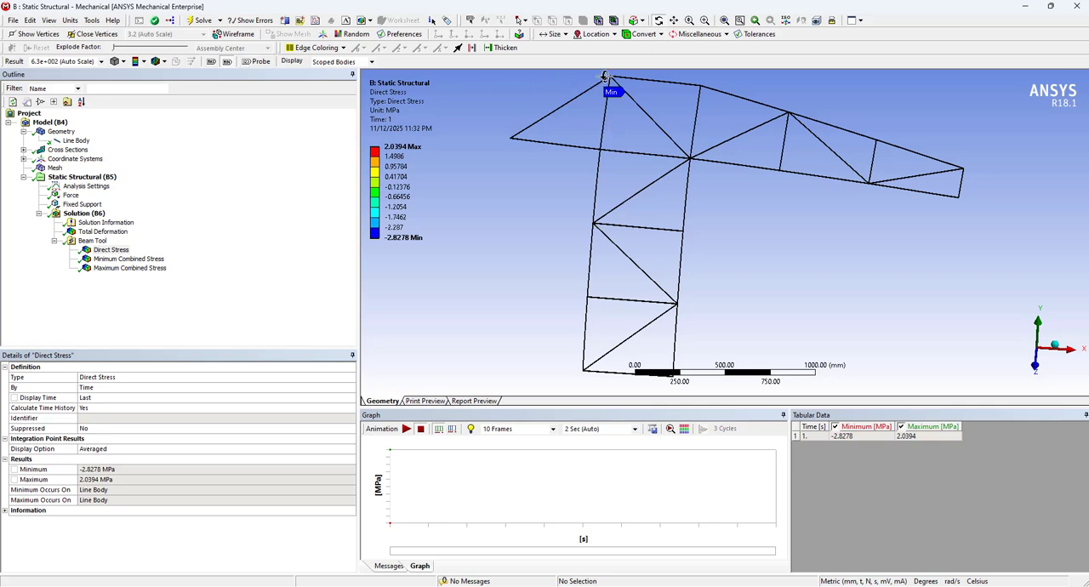
scroll(618, 97, up, 5)
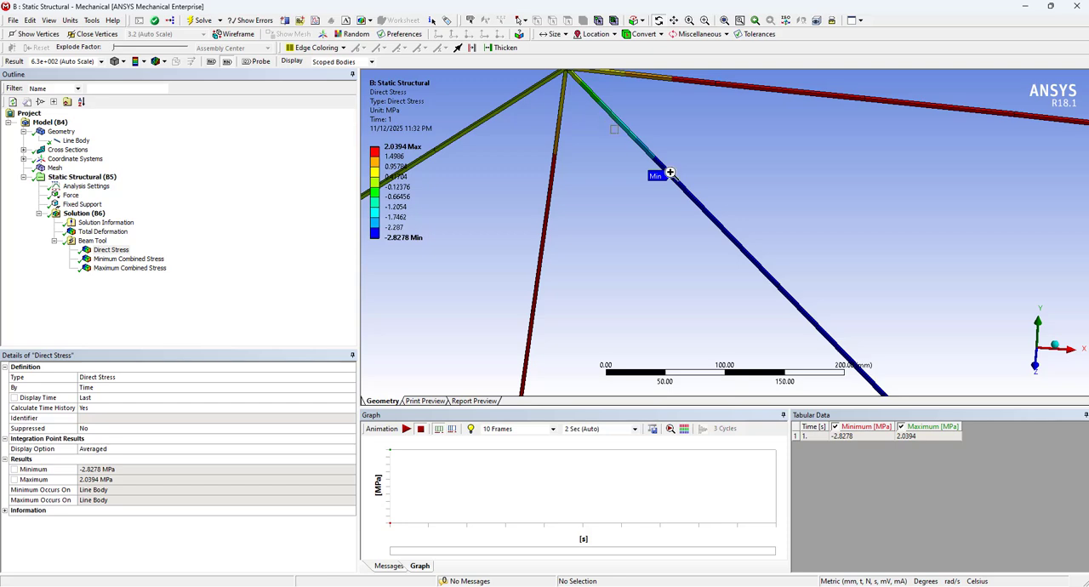
right_drag(670, 173, 752, 244)
right_drag(614, 111, 762, 284)
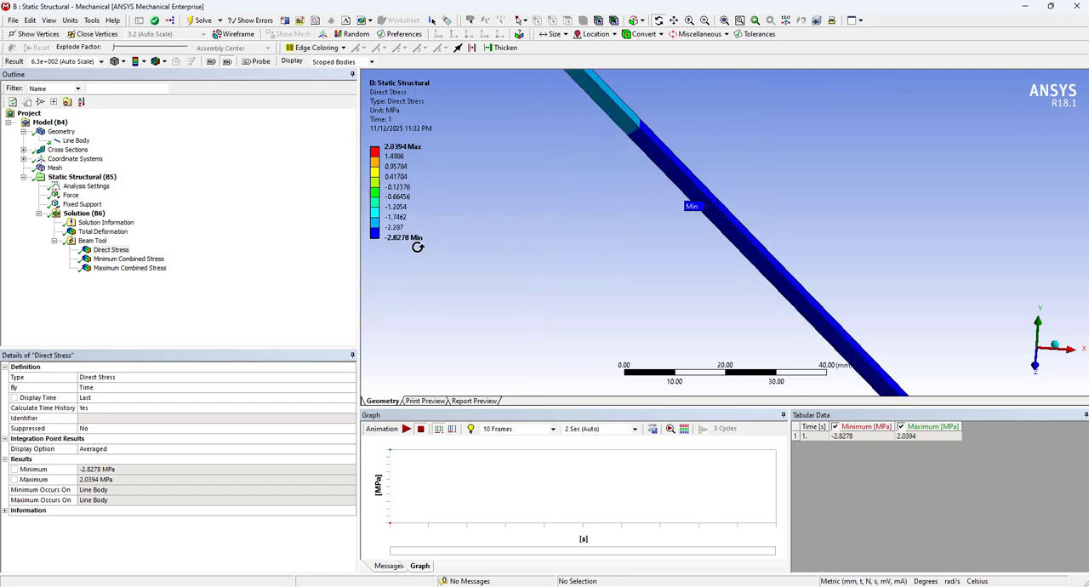
Insert an Axial Force beam result for all line bodies and evaluate it
right_click(68, 214)
mouse_move(140, 223)
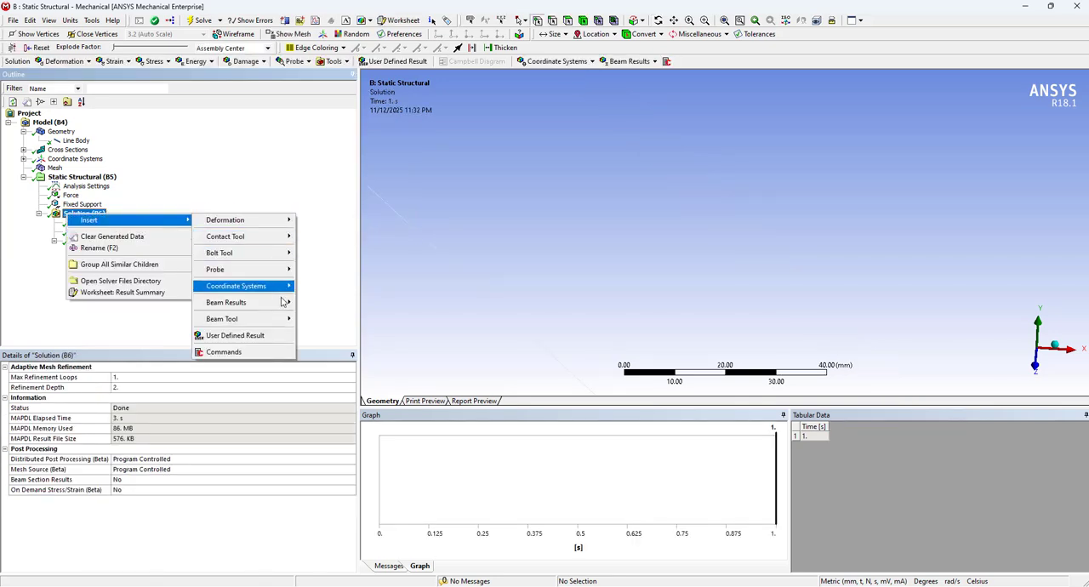
mouse_move(285, 304)
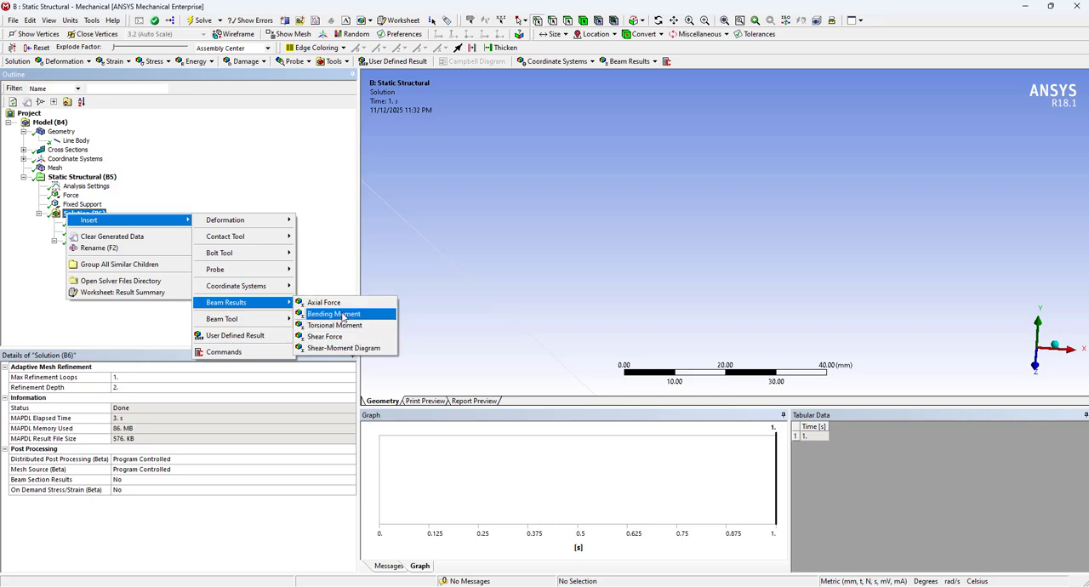
click(324, 302)
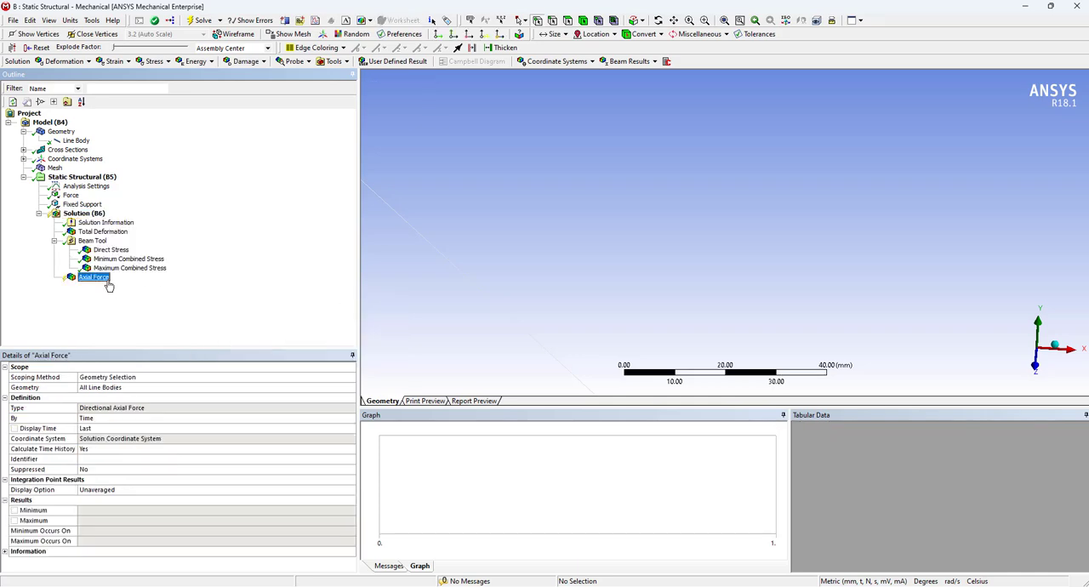
right_click(108, 281)
click(158, 303)
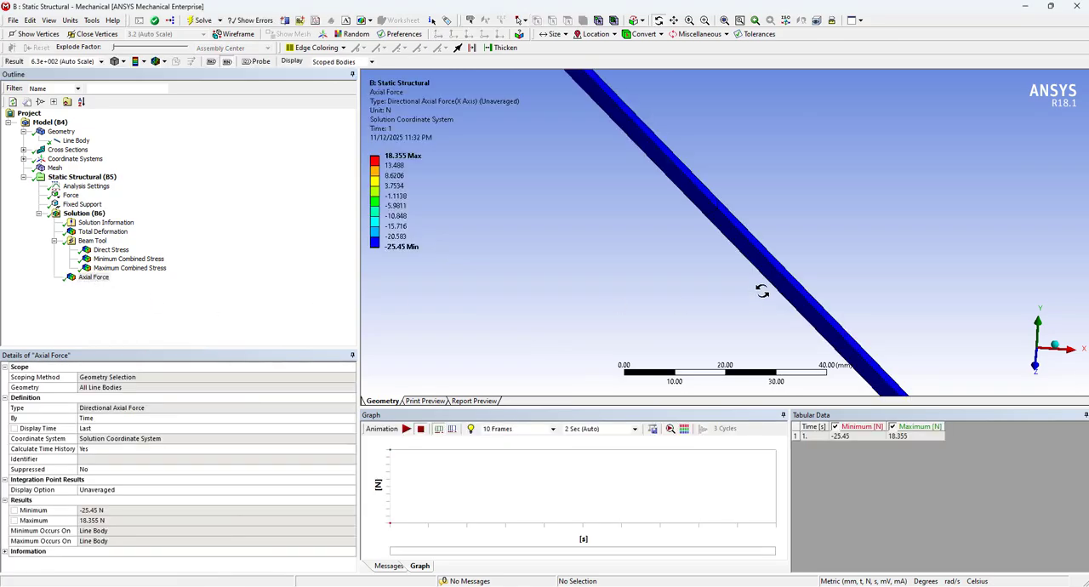
Examine the Axial Force plot around the minimum marker at the crane's apex and across the whole truss
scroll(761, 291, down, 15)
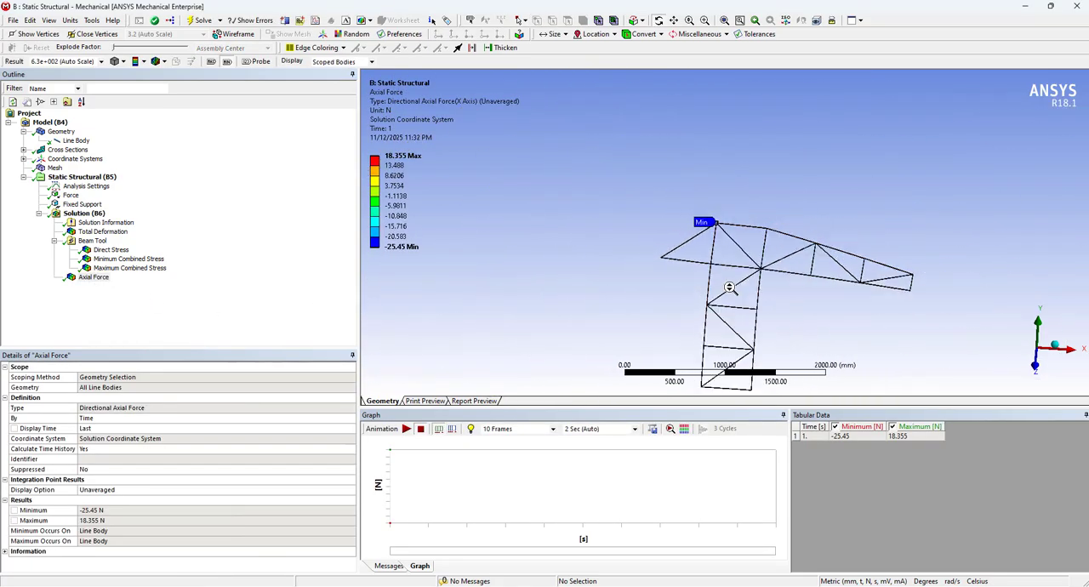
scroll(729, 288, up, 12)
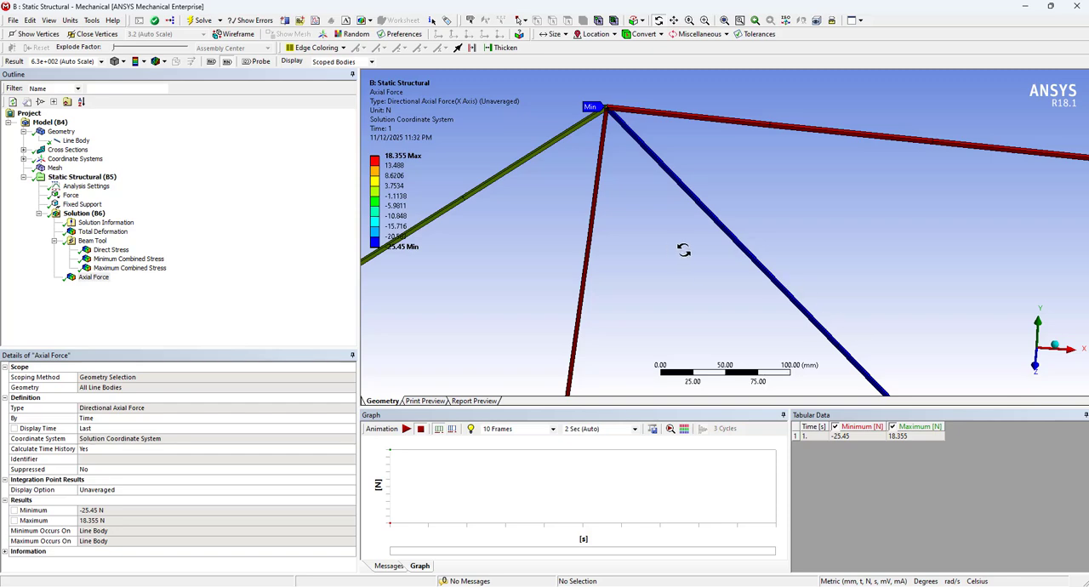
scroll(696, 258, down, 2)
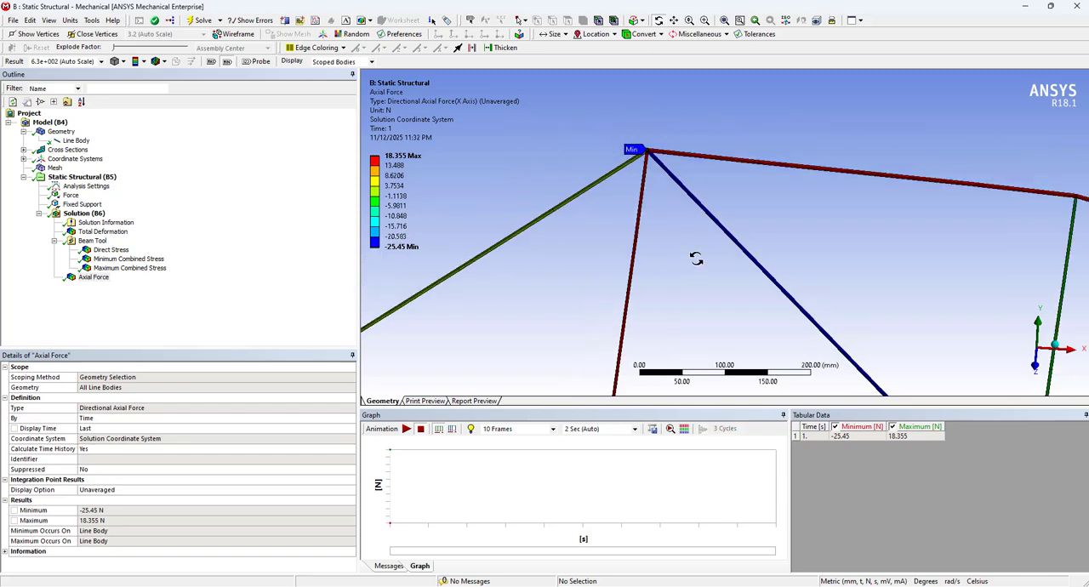
scroll(714, 242, down, 1)
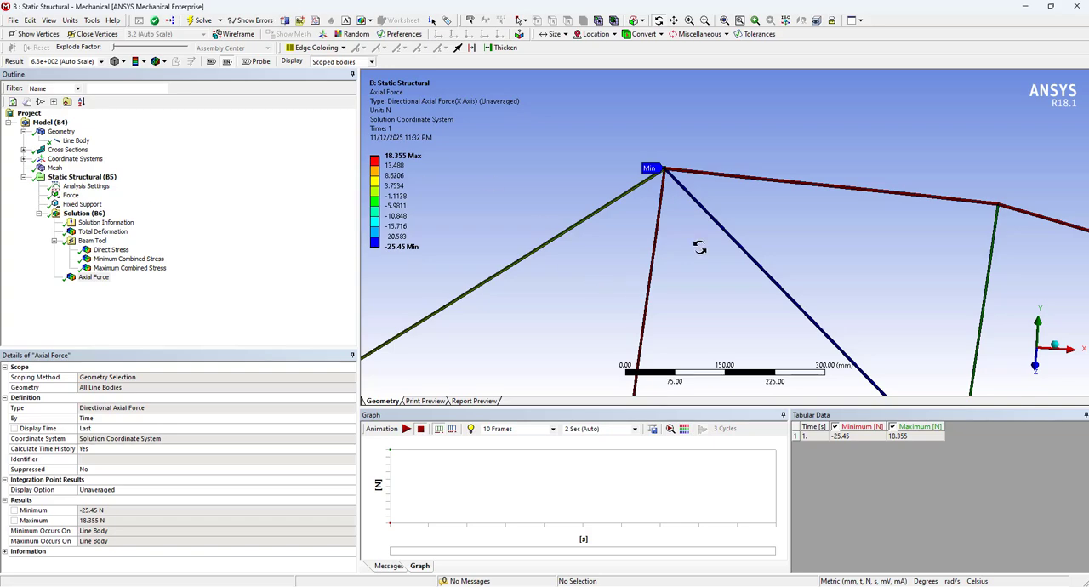
scroll(697, 243, down, 10)
scroll(631, 279, down, 3)
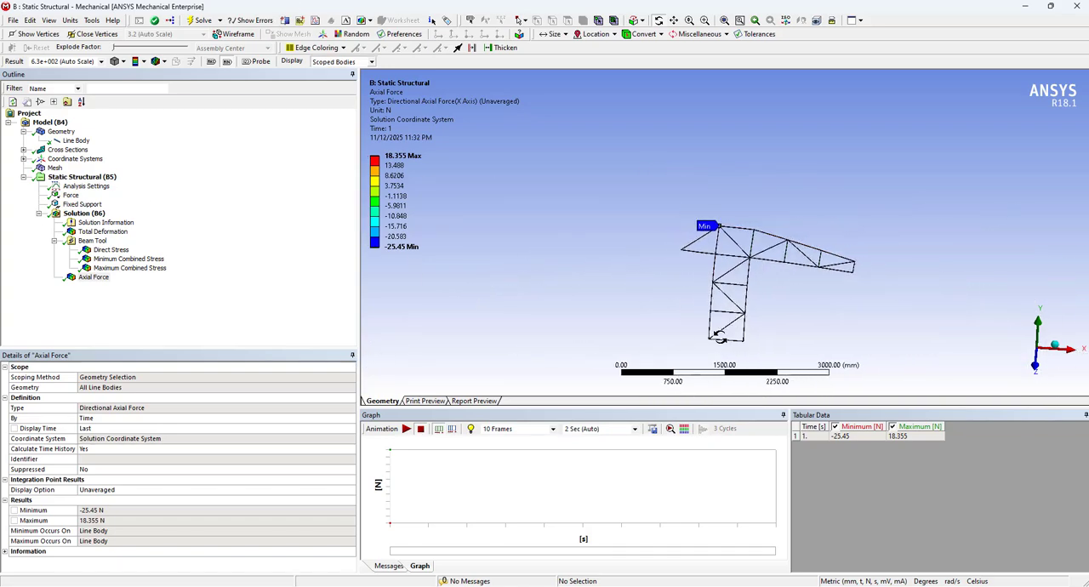
Suppress the Fixed Support on the mast's base vertices
click(81, 204)
right_click(78, 205)
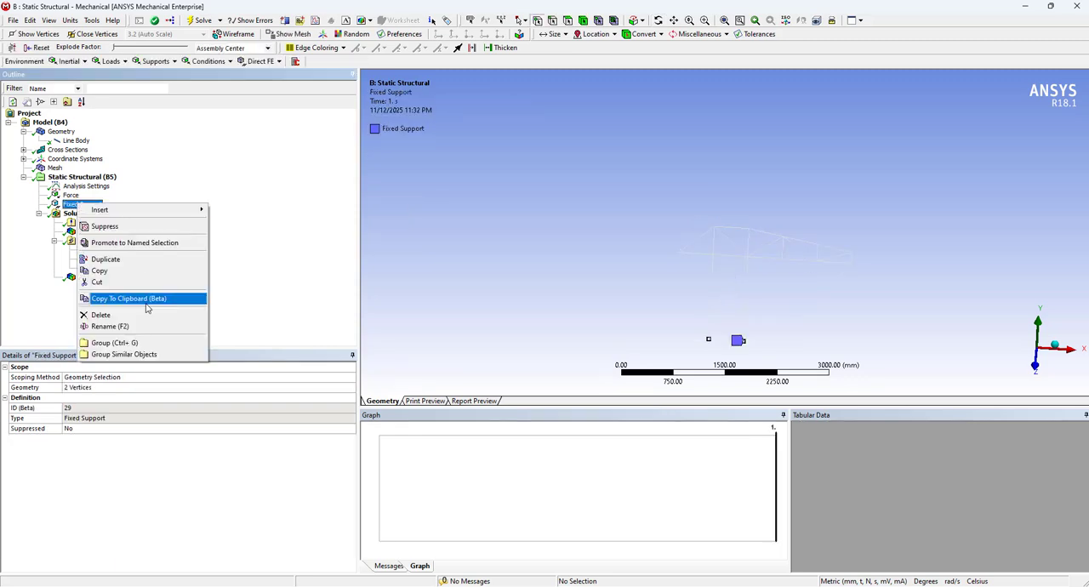
click(93, 177)
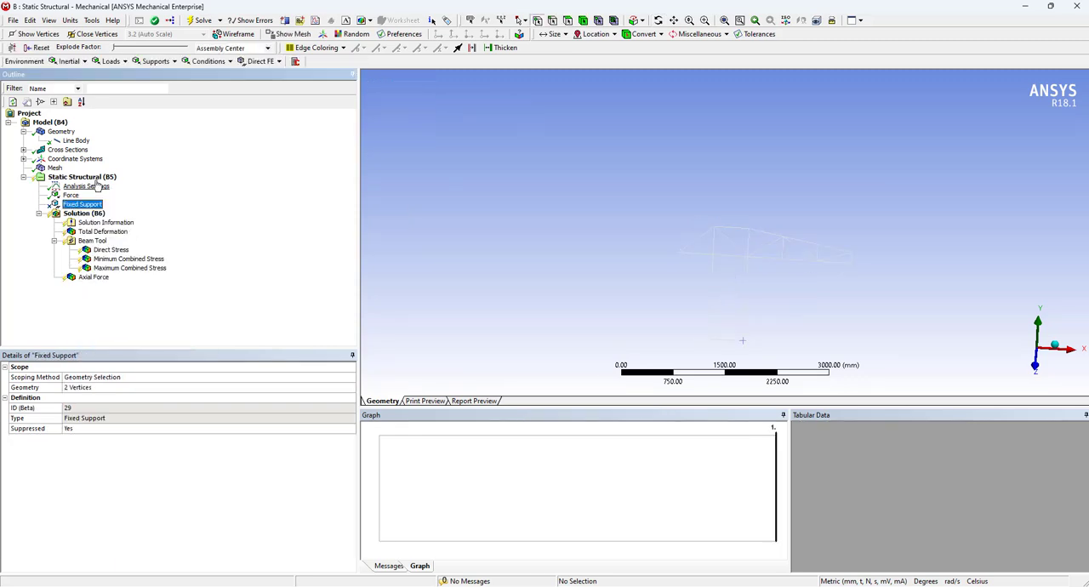
Insert a Displacement support scoped to the two base vertices of the mast
right_click(96, 179)
mouse_move(179, 190)
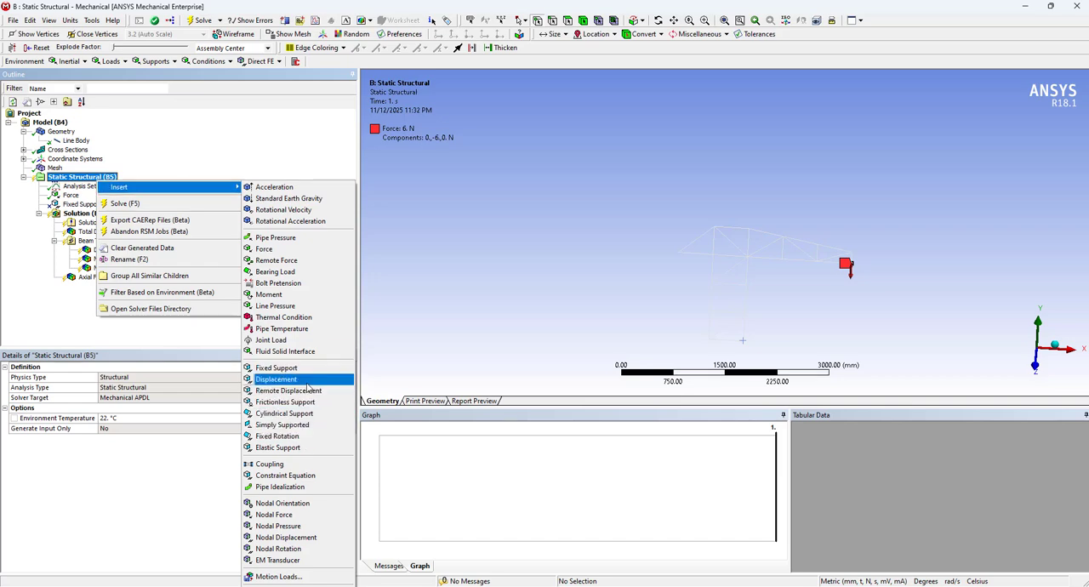
click(310, 380)
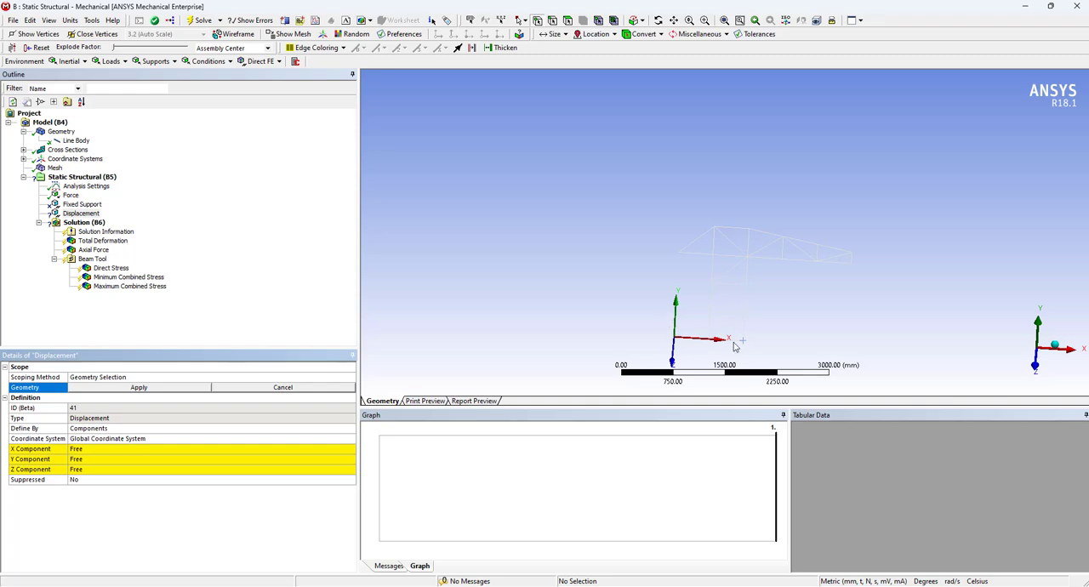
click(709, 342)
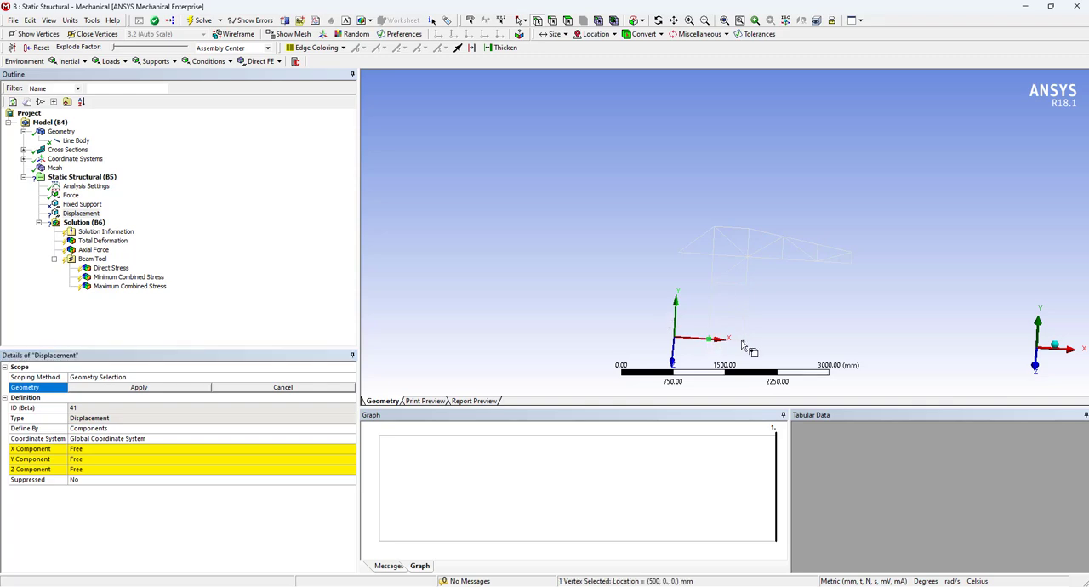
ctrl+click(742, 340)
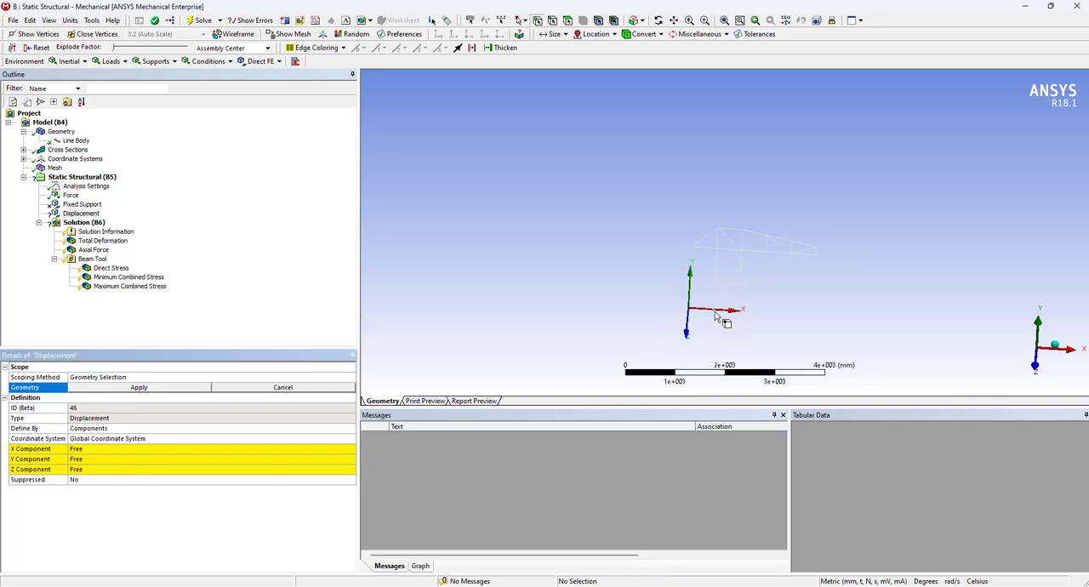
click(712, 310)
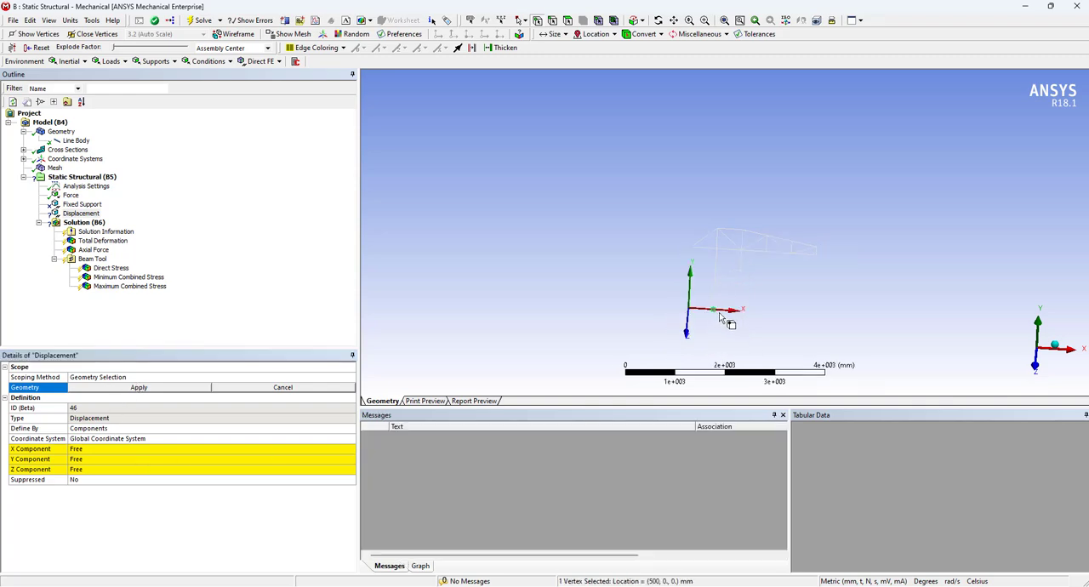
ctrl+click(739, 311)
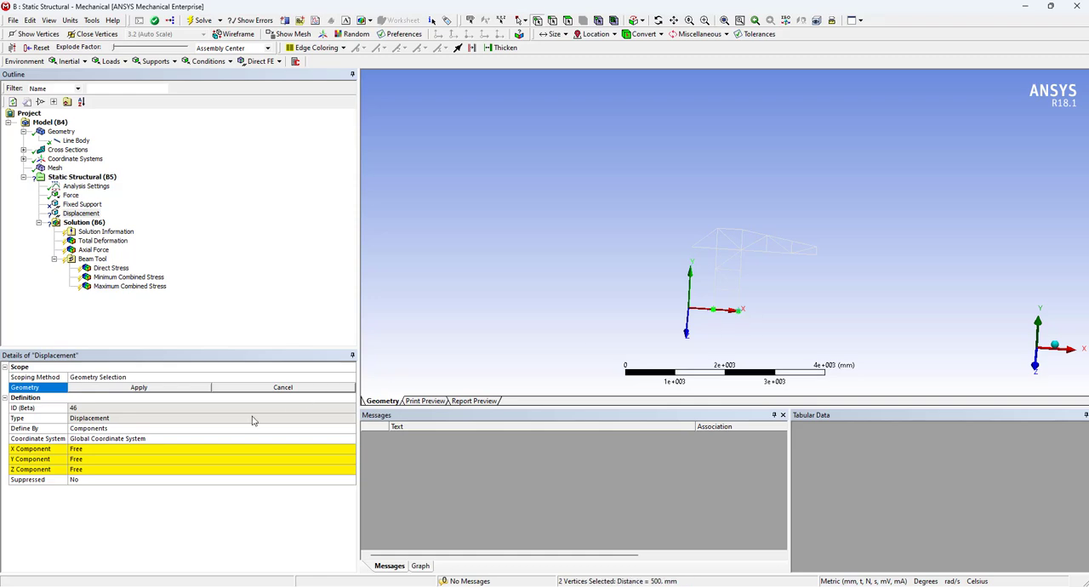
click(137, 388)
Set the displacement's X, Y and Z components to 0 mm
click(139, 446)
text(0)
key(Return)
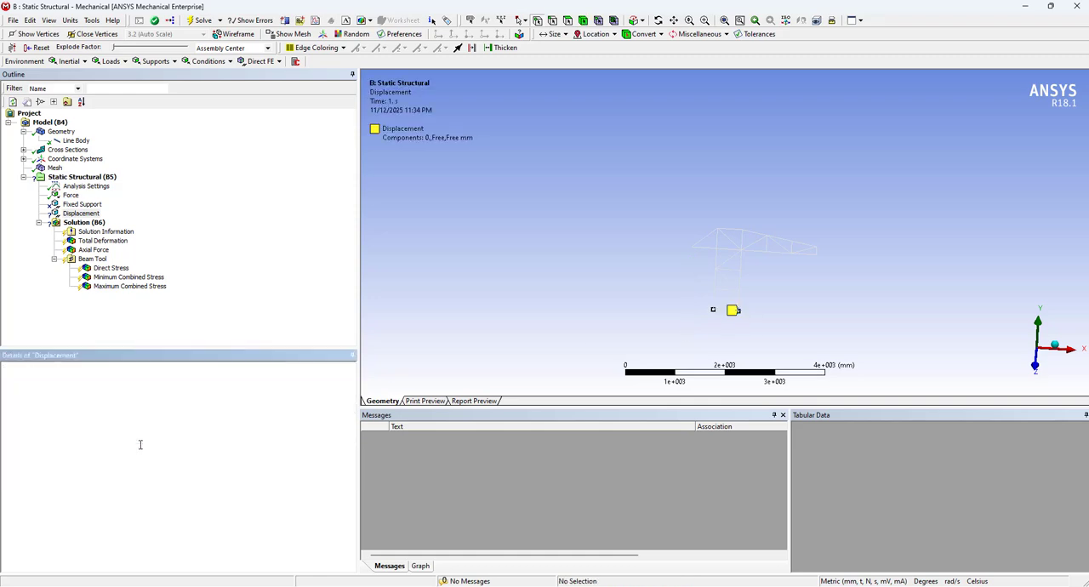
click(149, 459)
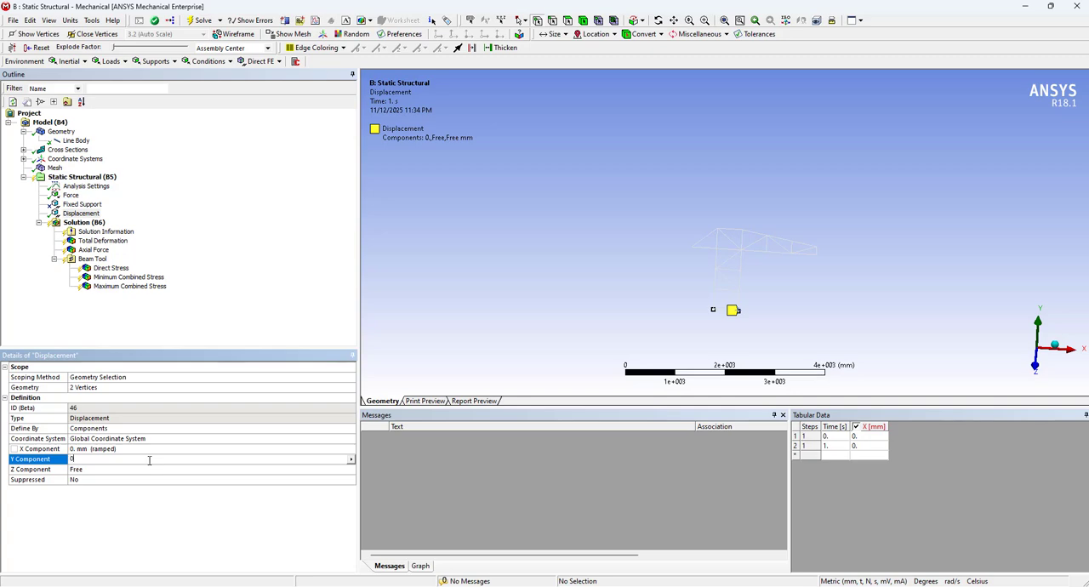
text(0)
key(Return)
click(149, 469)
text(0)
key(Return)
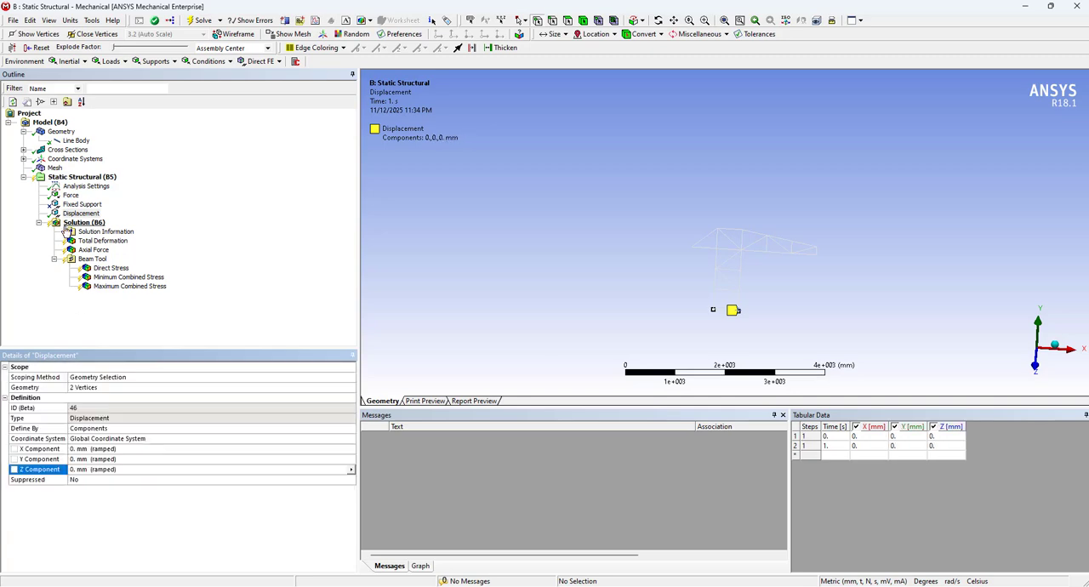
Insert a Fixed Rotation support scoped to the two base vertices of the mast
right_click(91, 186)
right_click(85, 177)
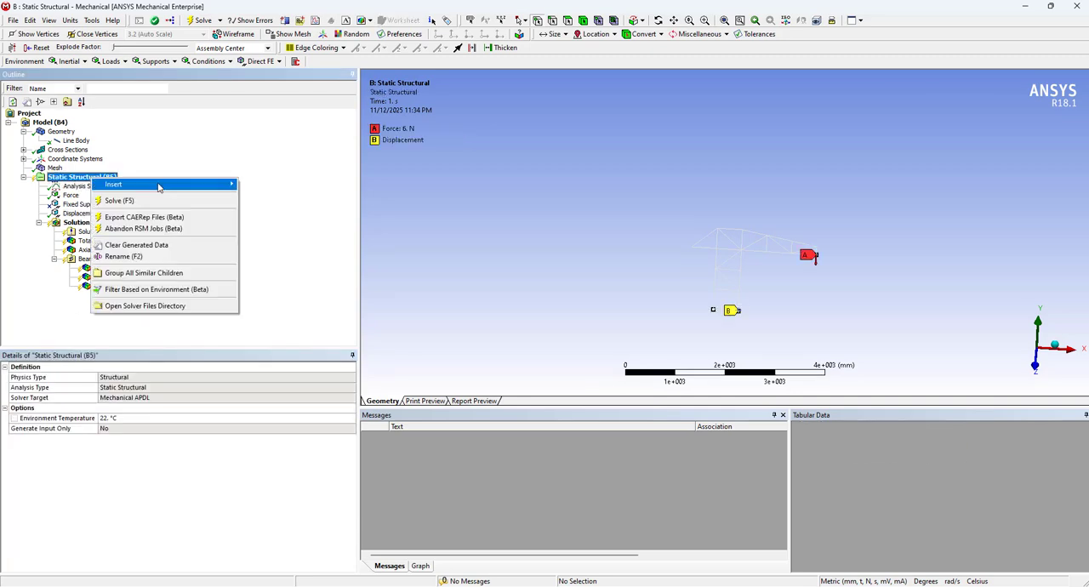
mouse_move(162, 184)
click(272, 433)
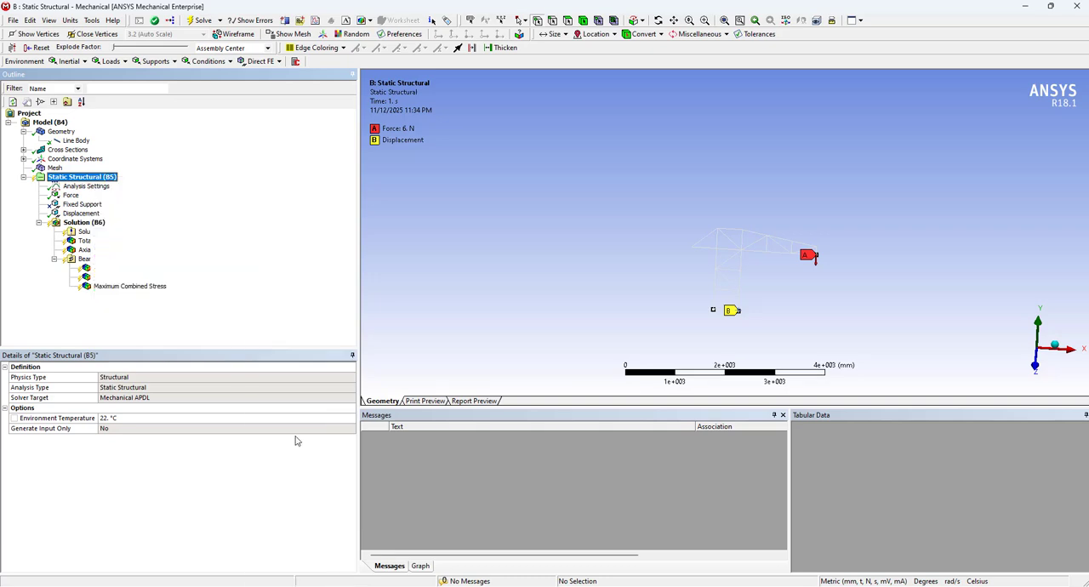
click(712, 310)
ctrl+click(737, 312)
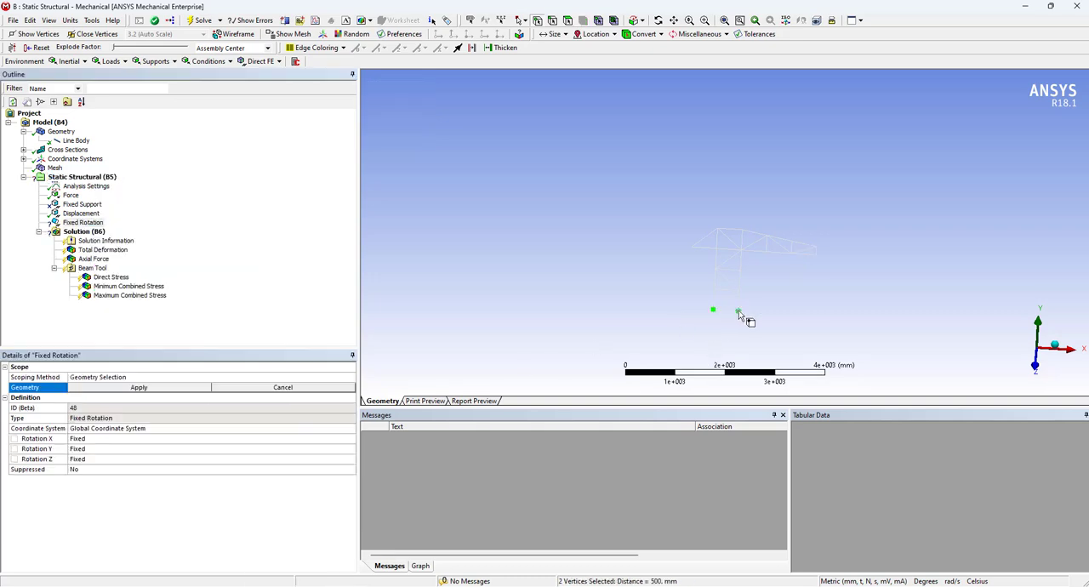
click(132, 388)
Set the fixed rotation's Rotation Z to Free and solve the analysis again
click(242, 459)
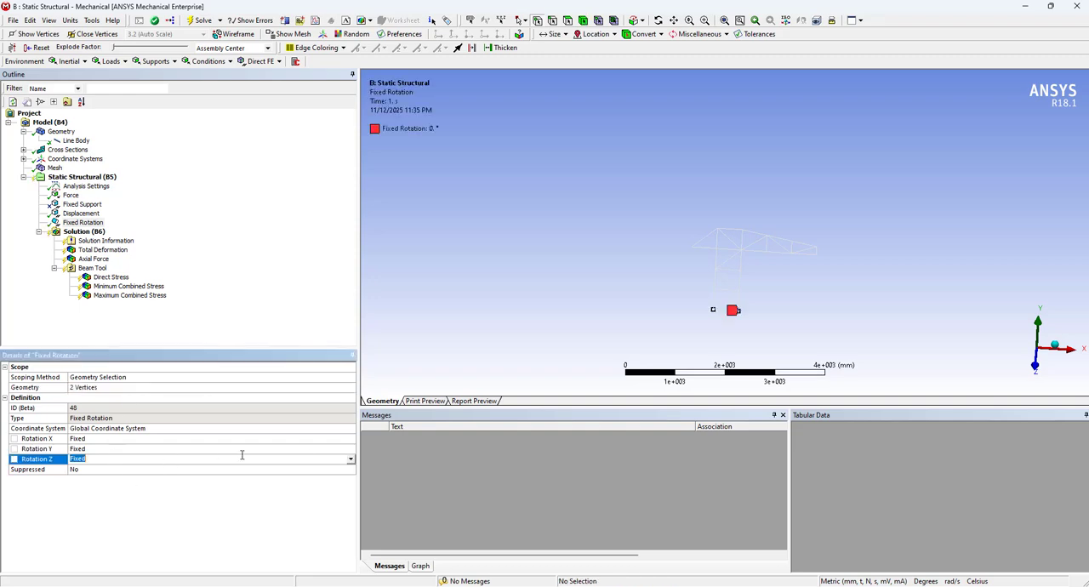
click(350, 459)
click(336, 476)
scroll(768, 335, up, 3)
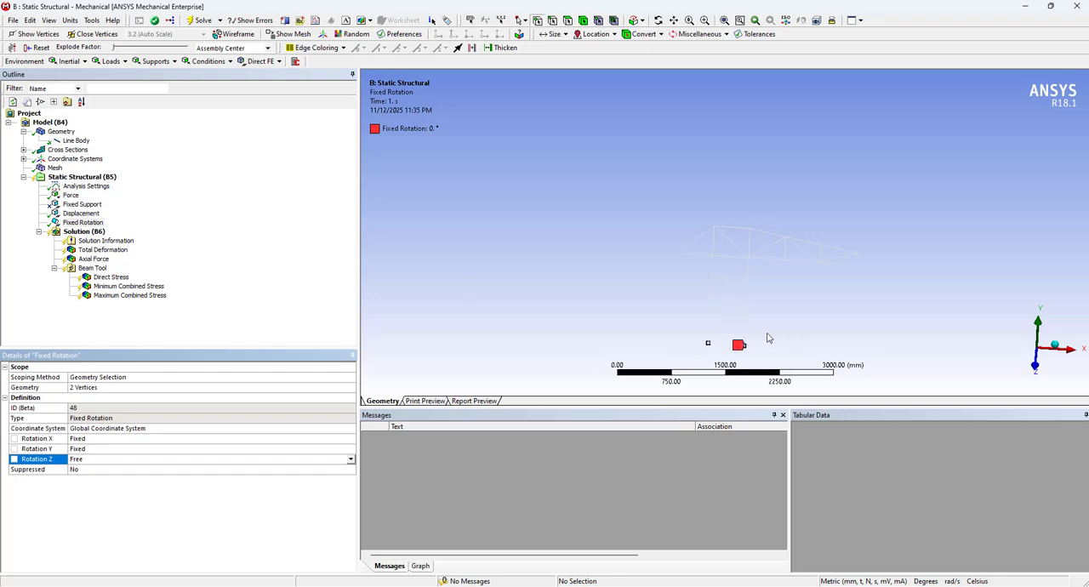
right_click(75, 231)
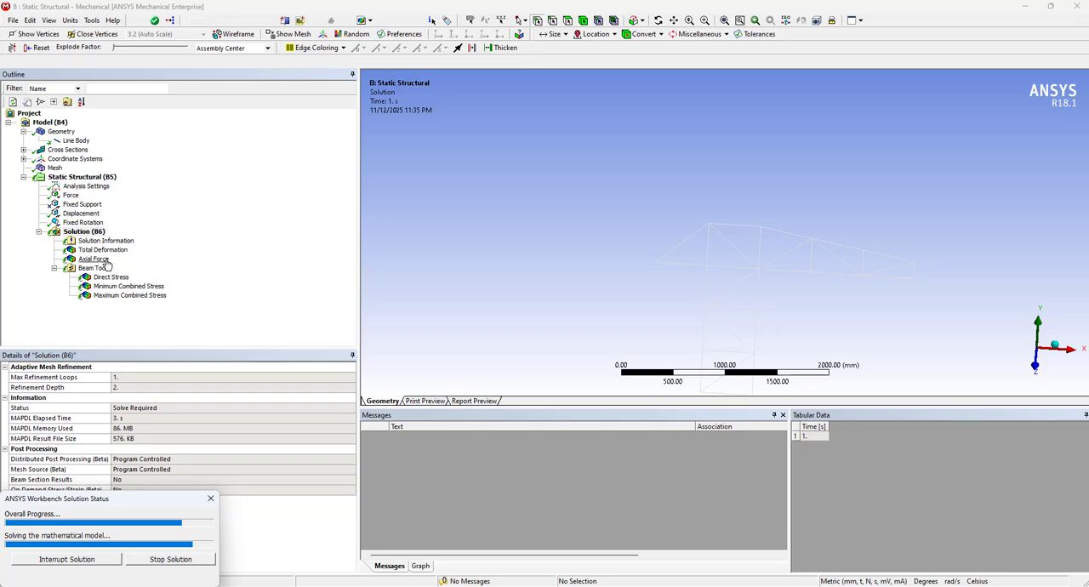
Examine the re-solved axial force result in the truss members meeting at the mast's peak
click(97, 259)
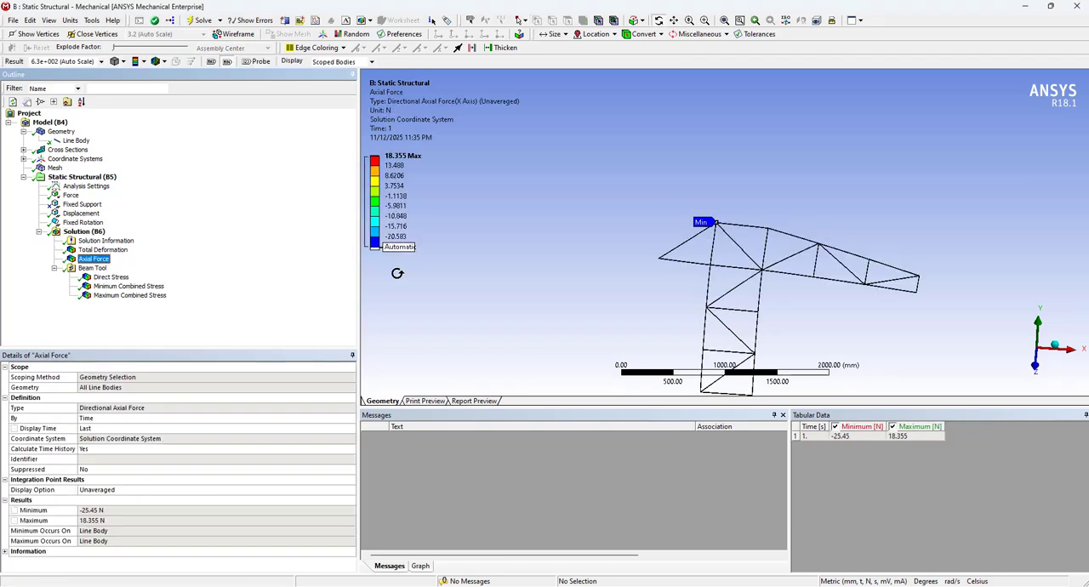
scroll(474, 260, up, 2)
scroll(768, 224, up, 2)
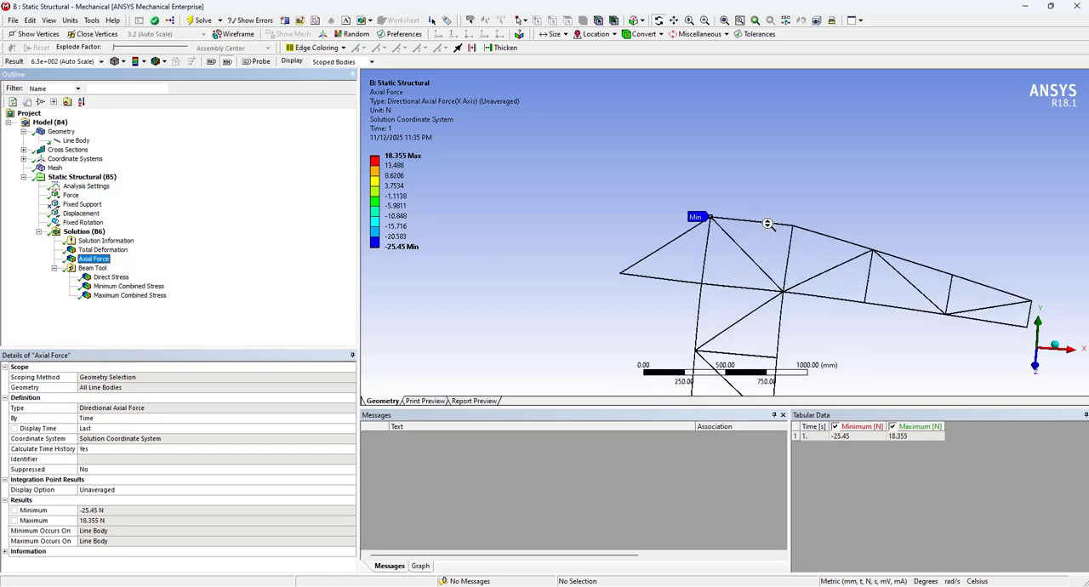
scroll(756, 258, up, 4)
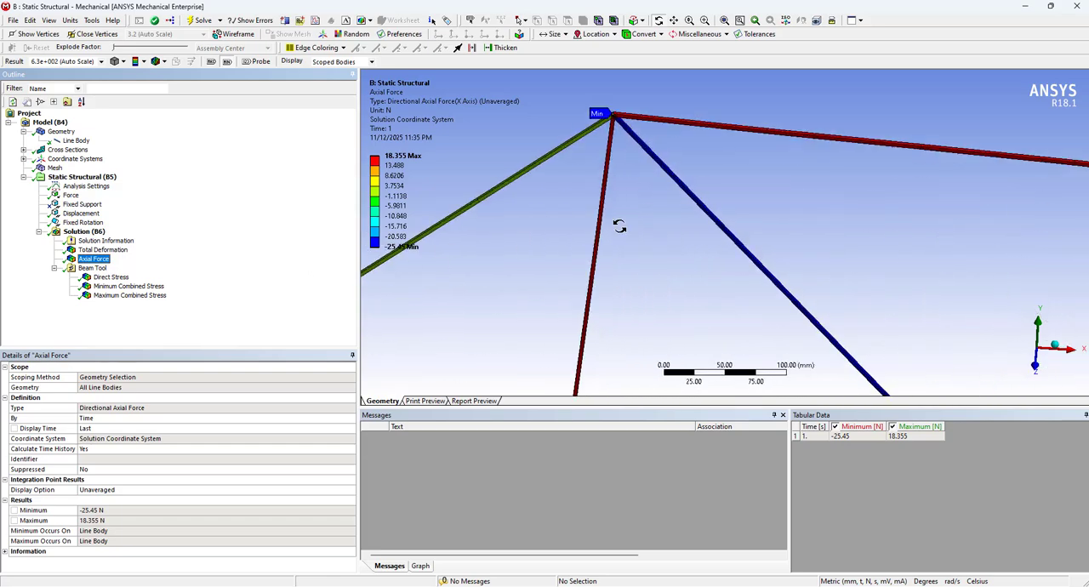
scroll(619, 226, down, 1)
Review the beam tool's minimum combined and direct stress results and the total deformation of the whole crane
click(155, 287)
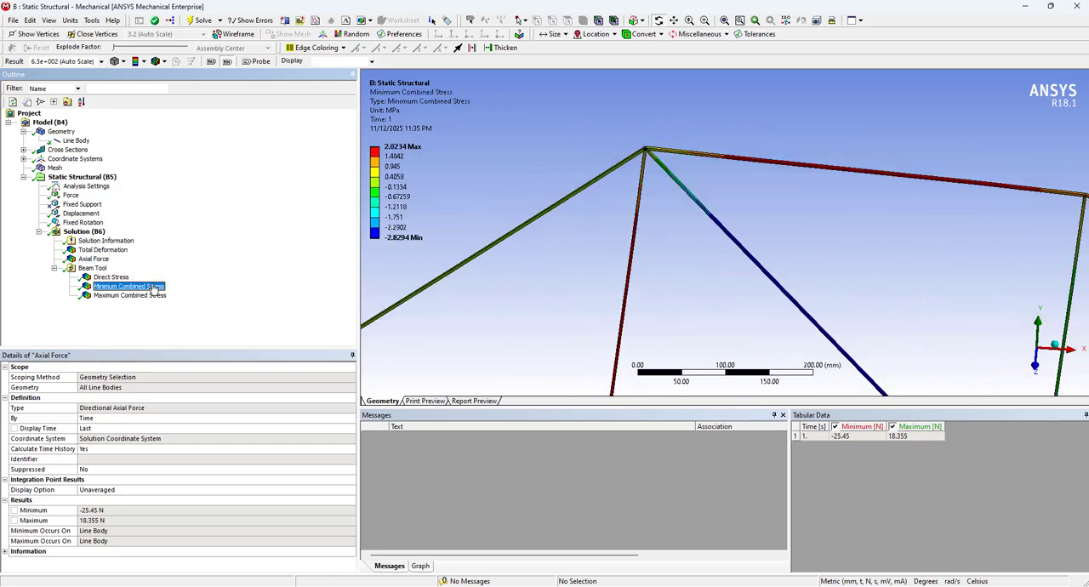
click(108, 277)
click(102, 250)
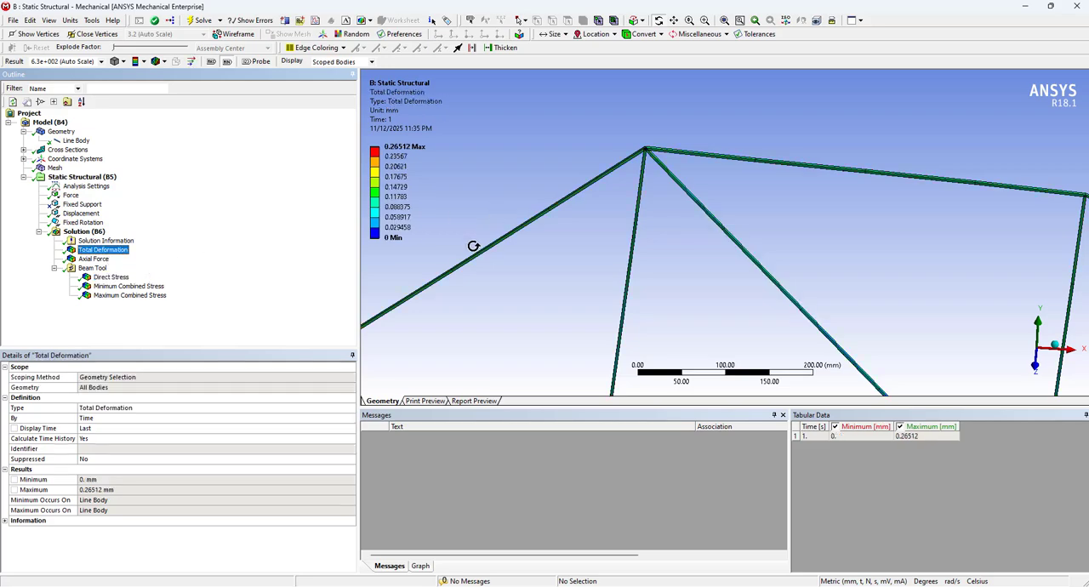
scroll(474, 243, down, 3)
scroll(528, 243, down, 5)
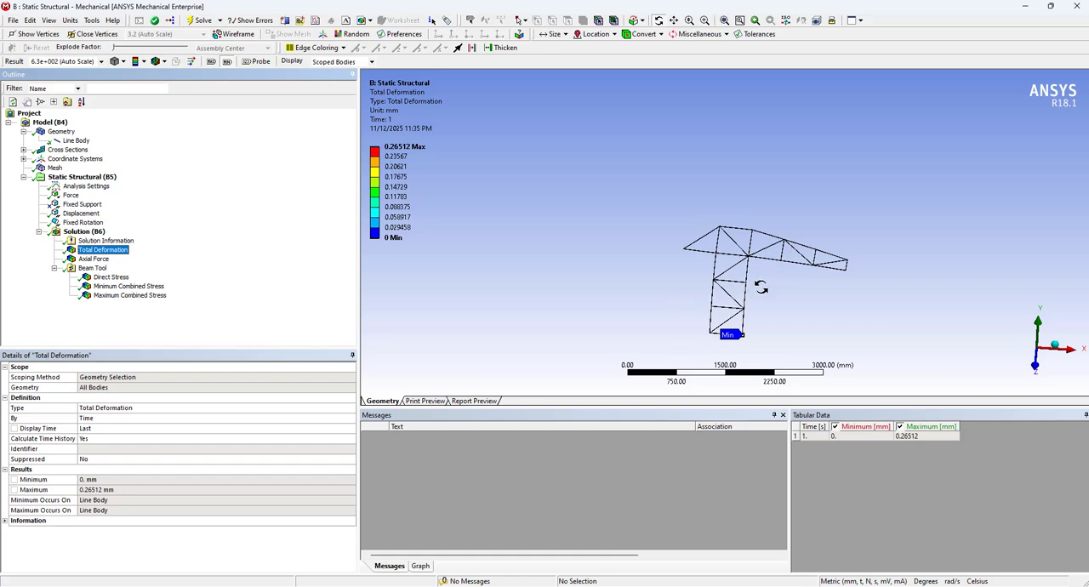
drag(760, 289, 792, 287)
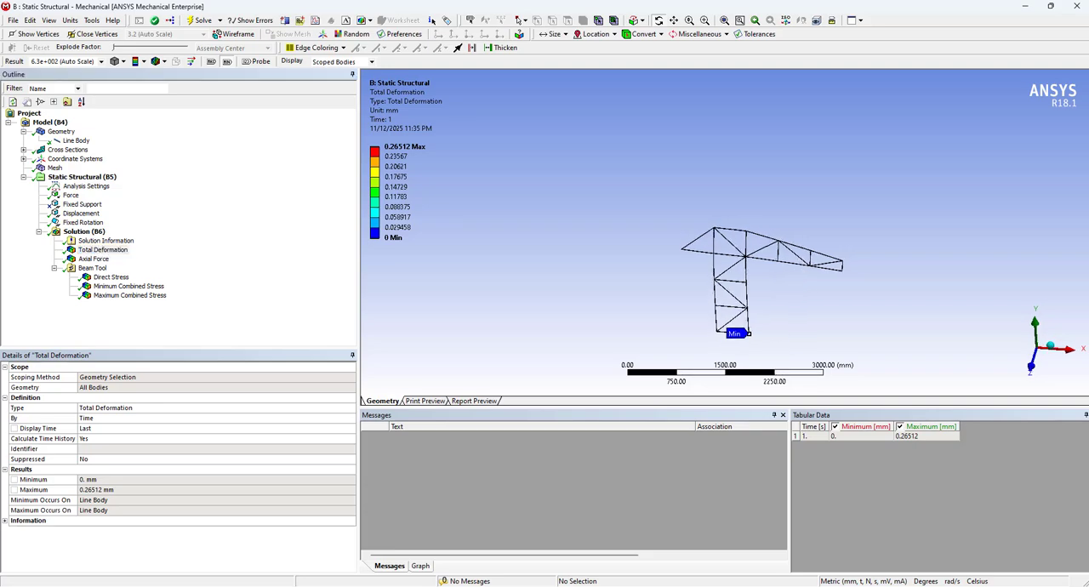
Switch to the PowerPoint presentation and show the "Assignment, 3D Truss" slide following the Tower Crane problem
click(673, 586)
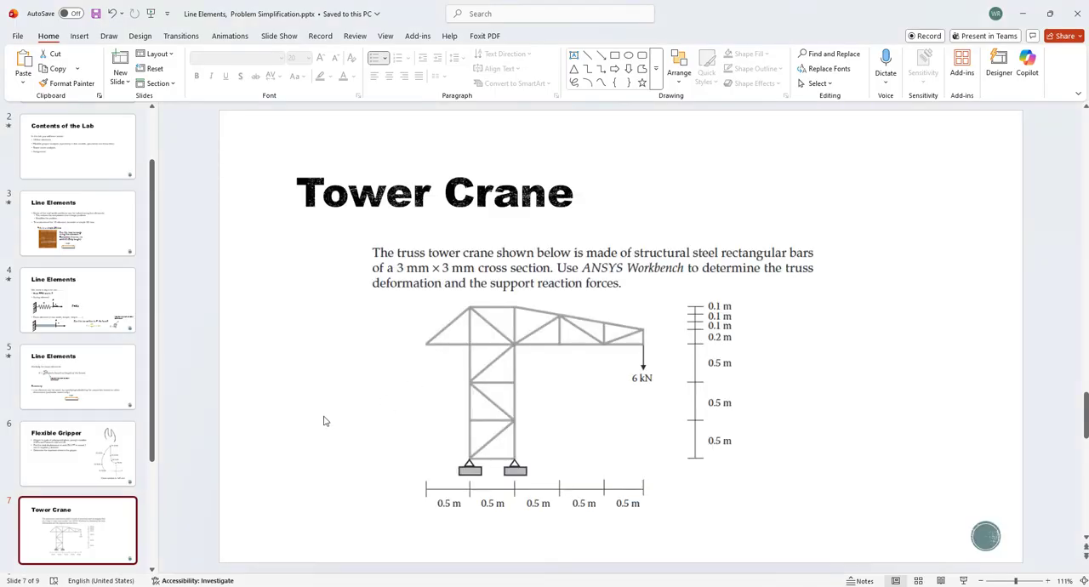
scroll(324, 420, down, 1)
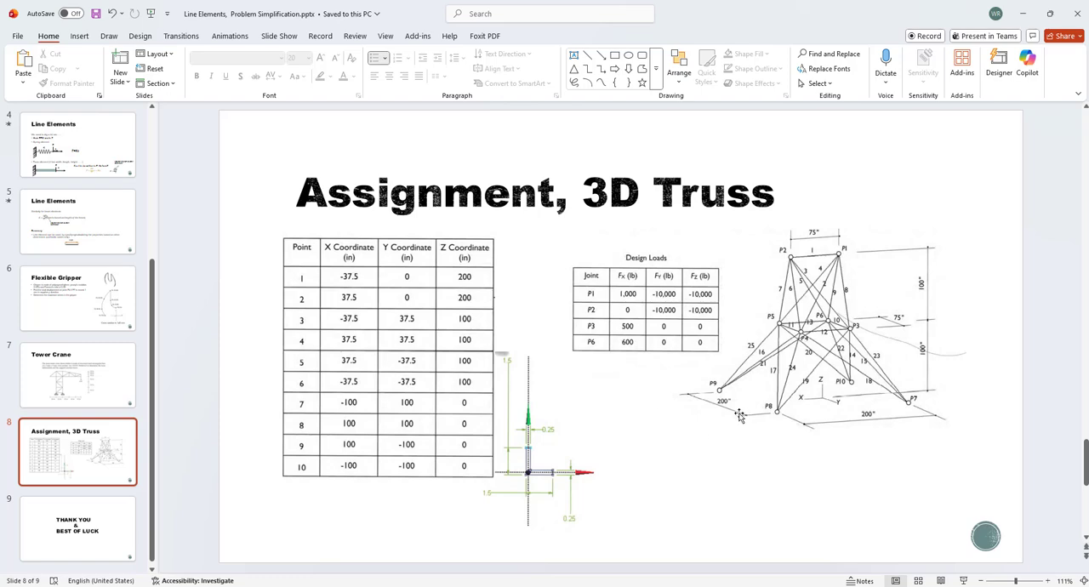